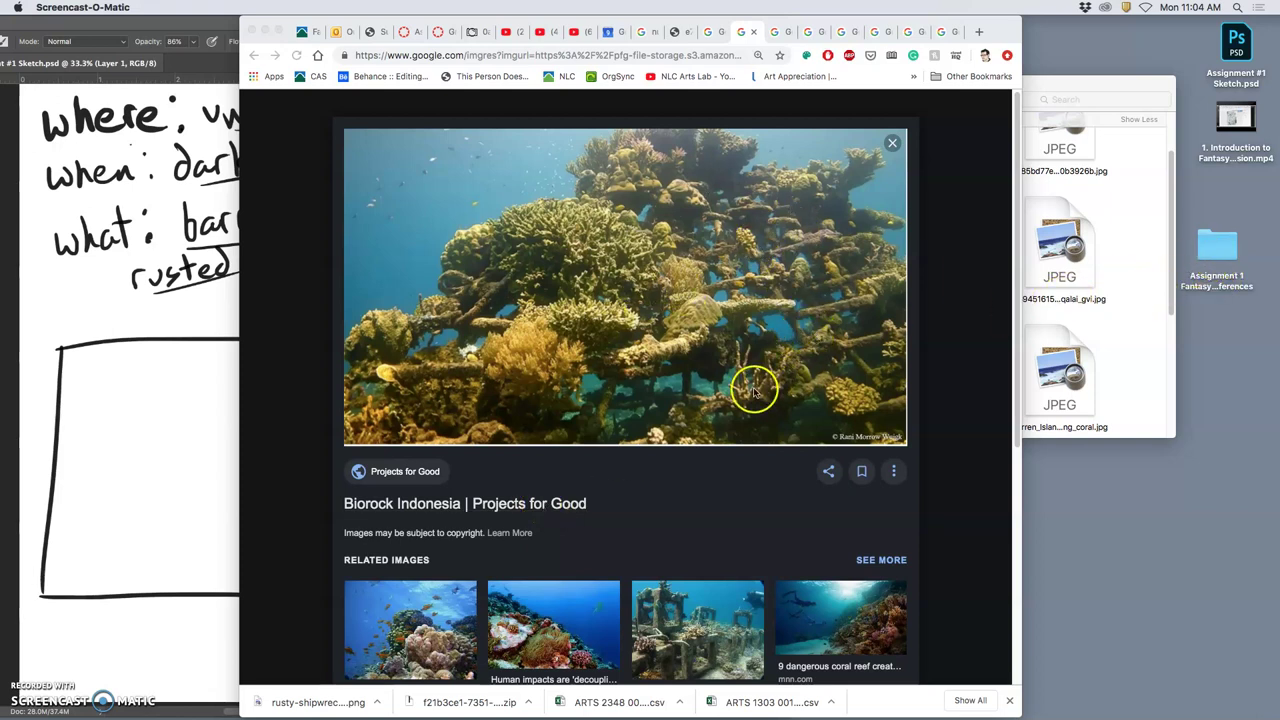
Step: Open the full-size coral reef image in a new Chrome tab
scroll(677, 459, down, 3)
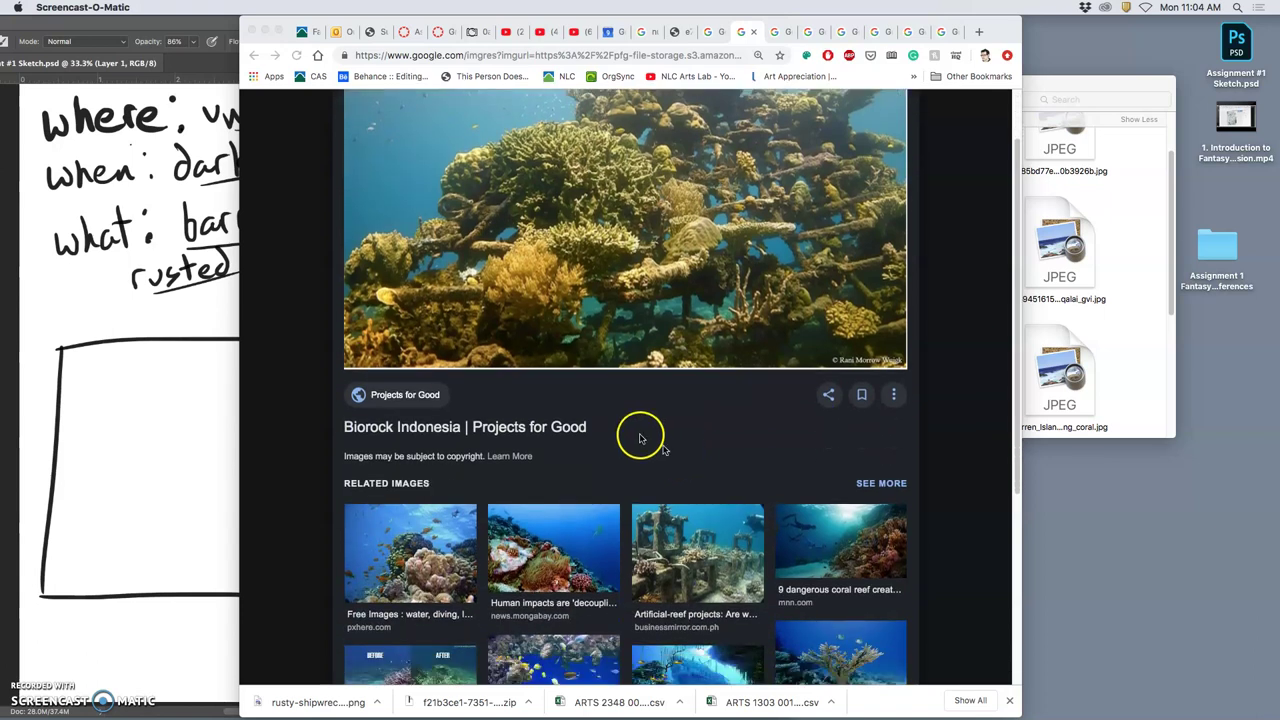
click(143, 231)
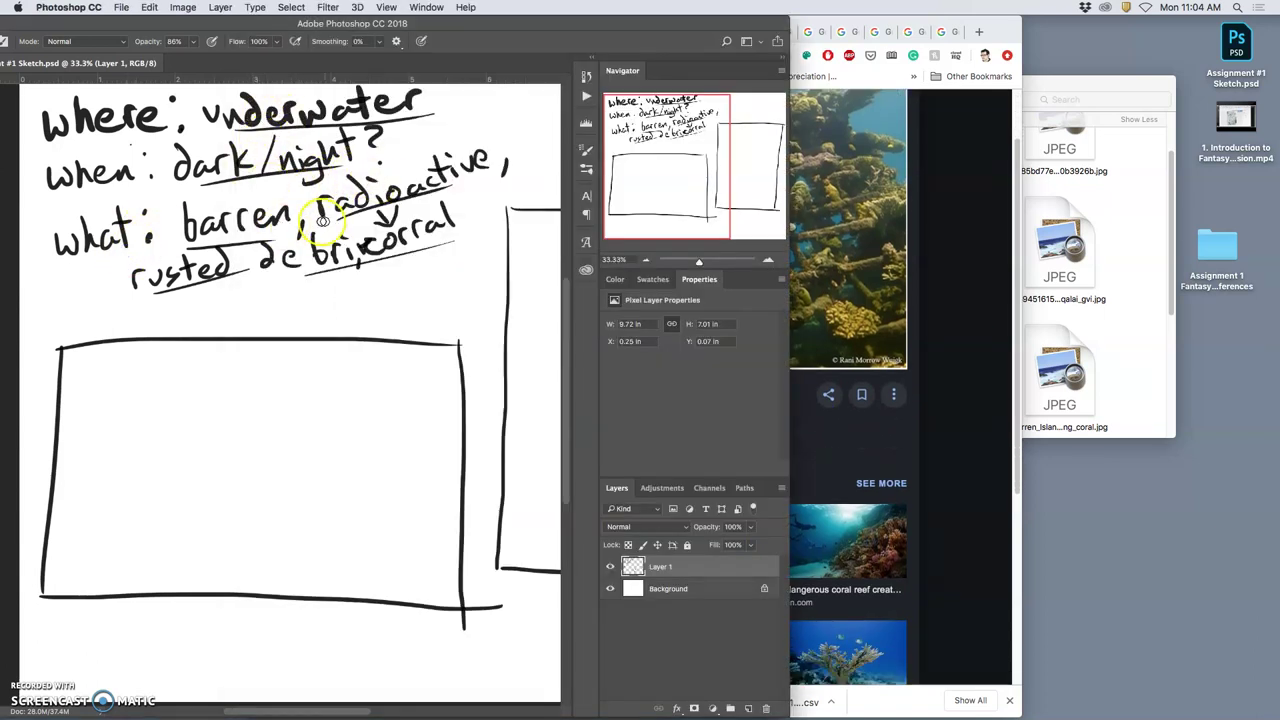
click(916, 358)
right_click(628, 270)
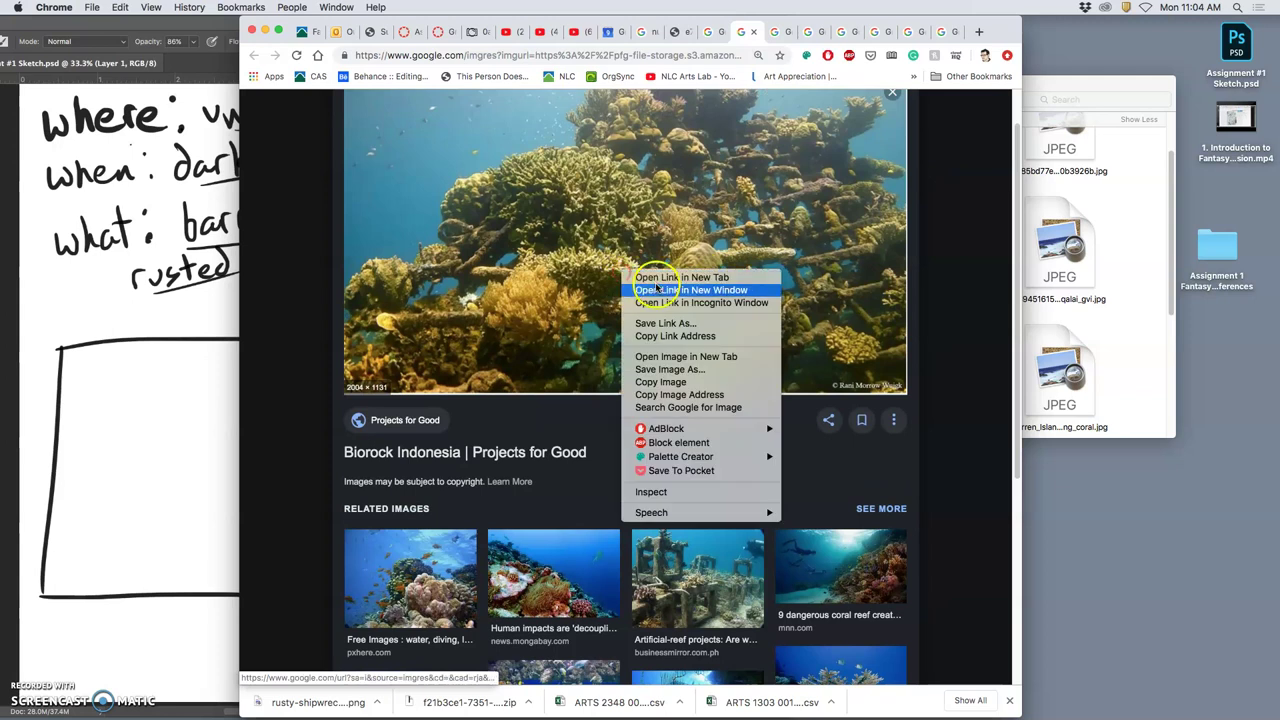
click(663, 357)
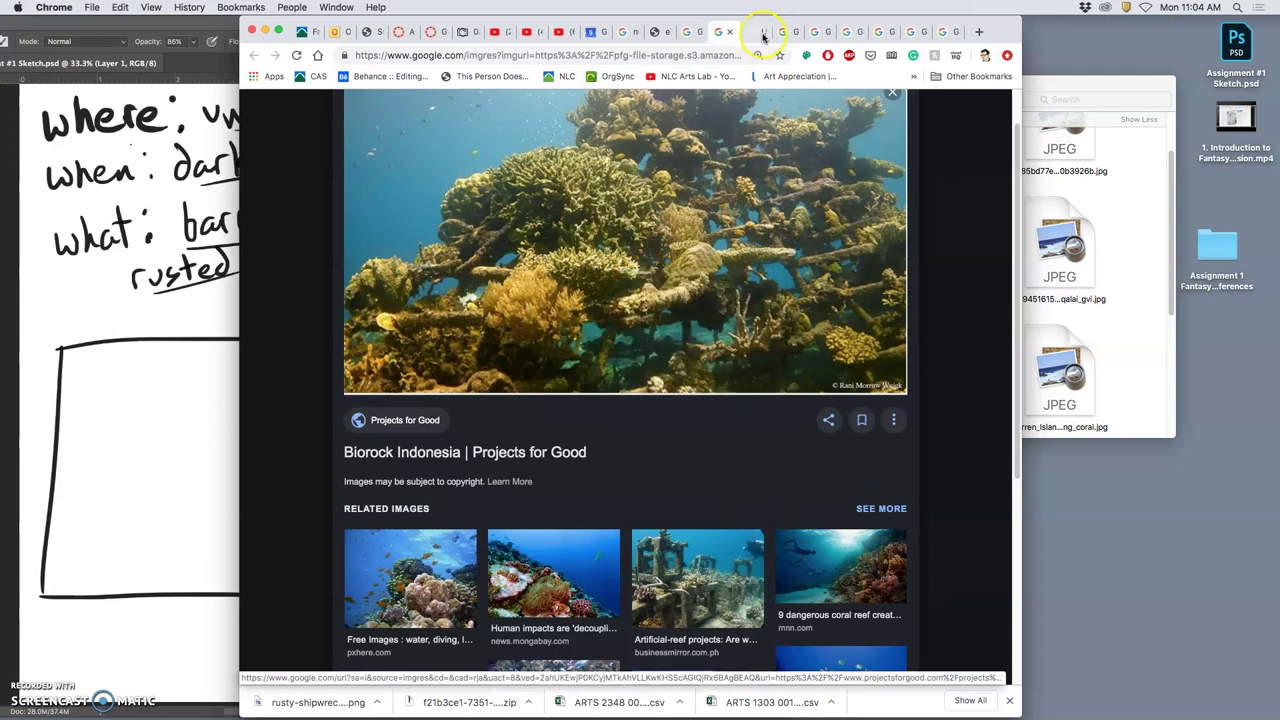
Step: Look through the open tabs, then reopen the Biorock Indonesia result from History
click(756, 34)
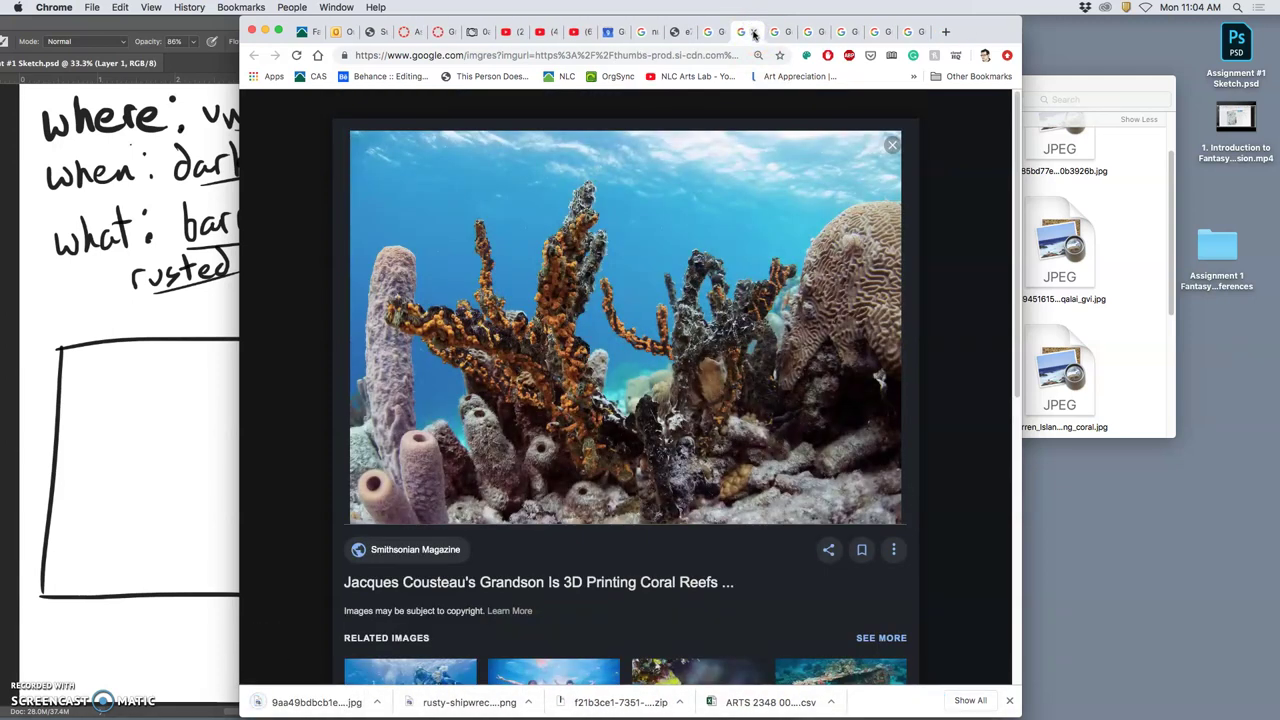
click(728, 34)
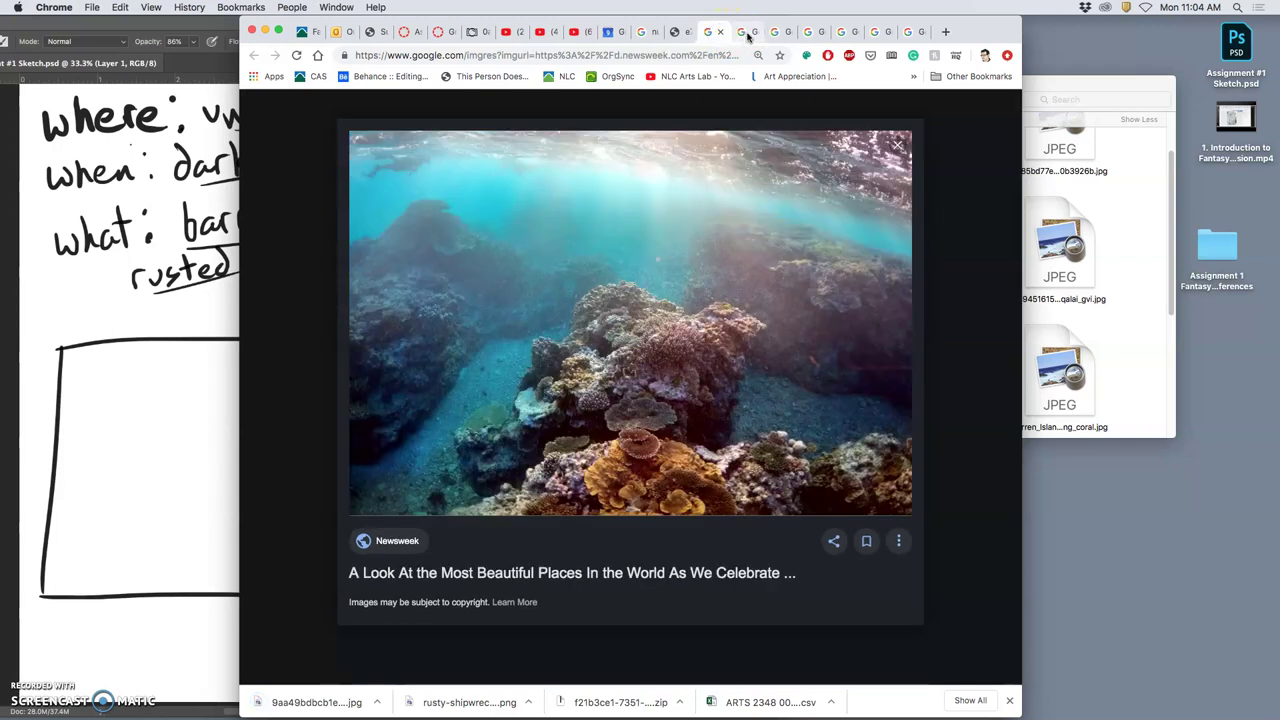
click(748, 35)
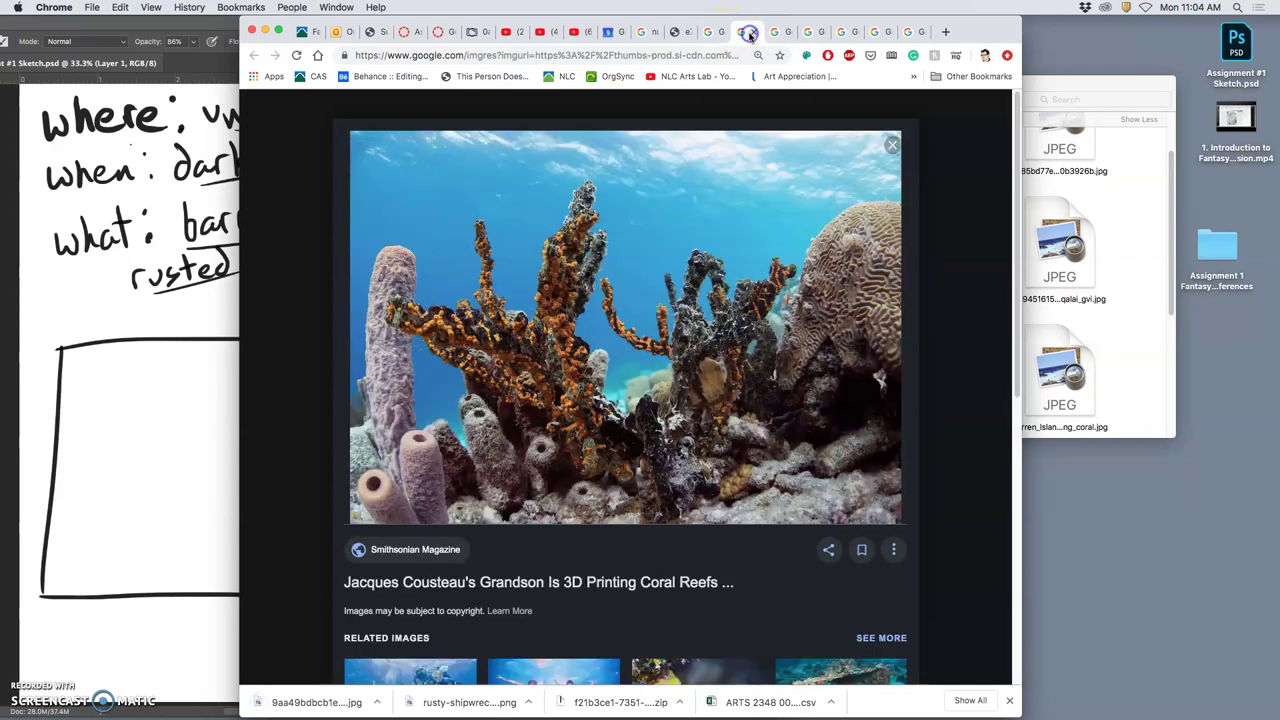
click(193, 7)
click(600, 82)
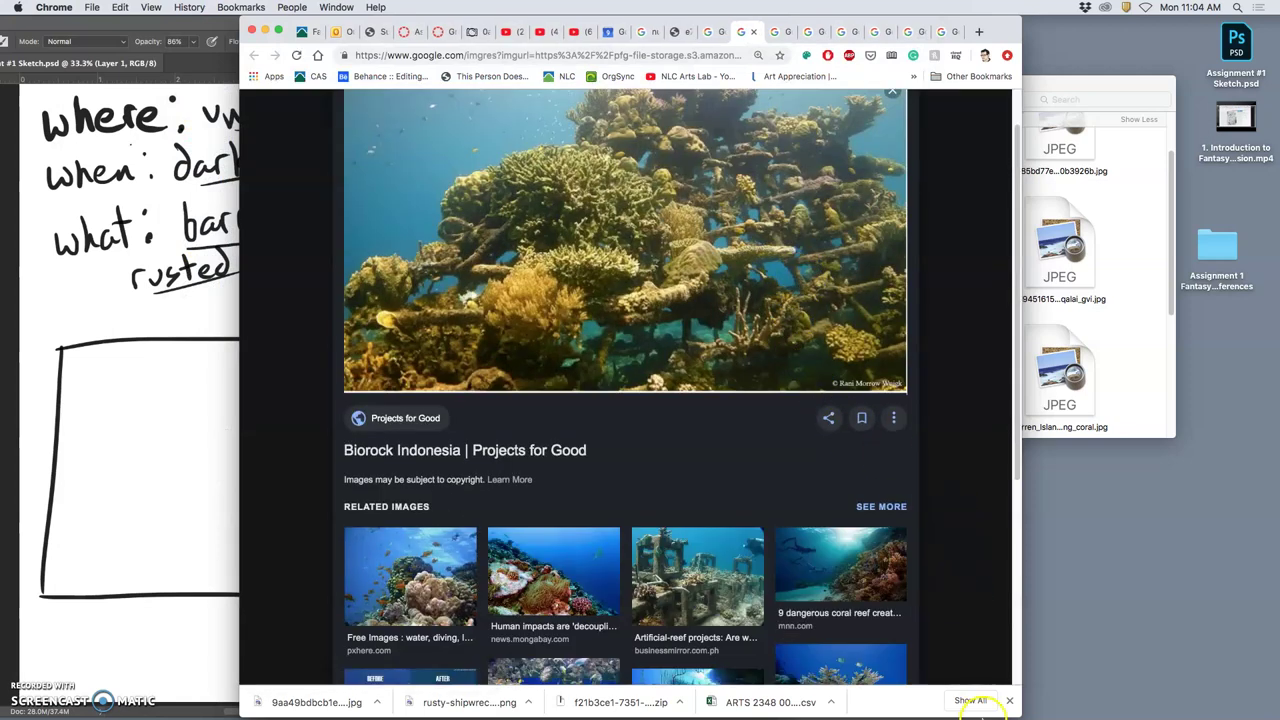
Step: Drag the downloaded coral JPG from Downloads into the references folder
click(931, 700)
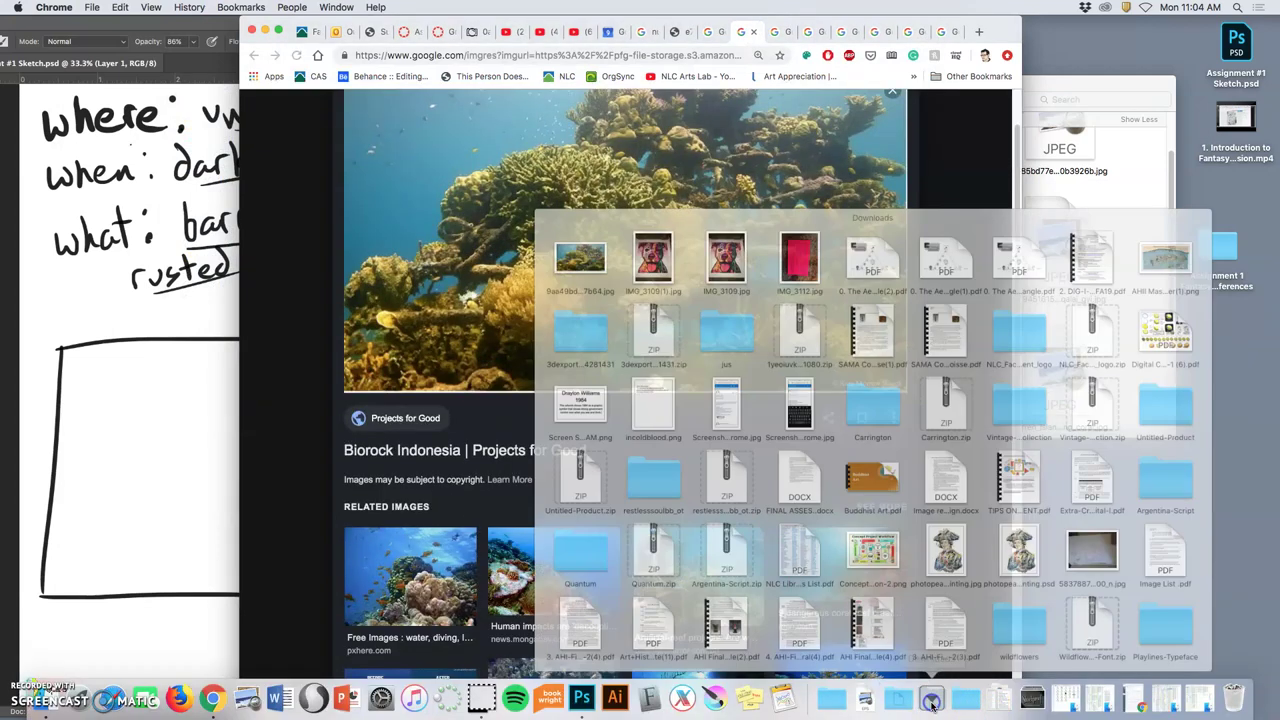
drag(580, 258, 1141, 294)
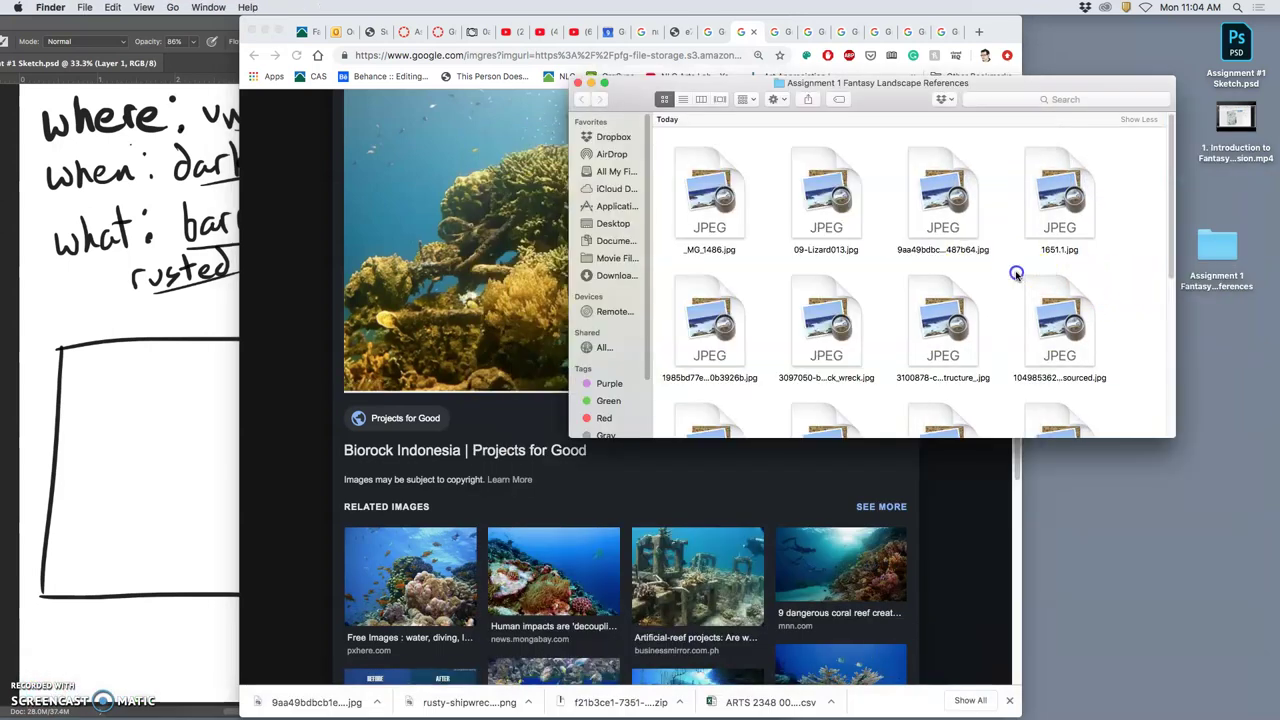
scroll(1016, 273, down, 5)
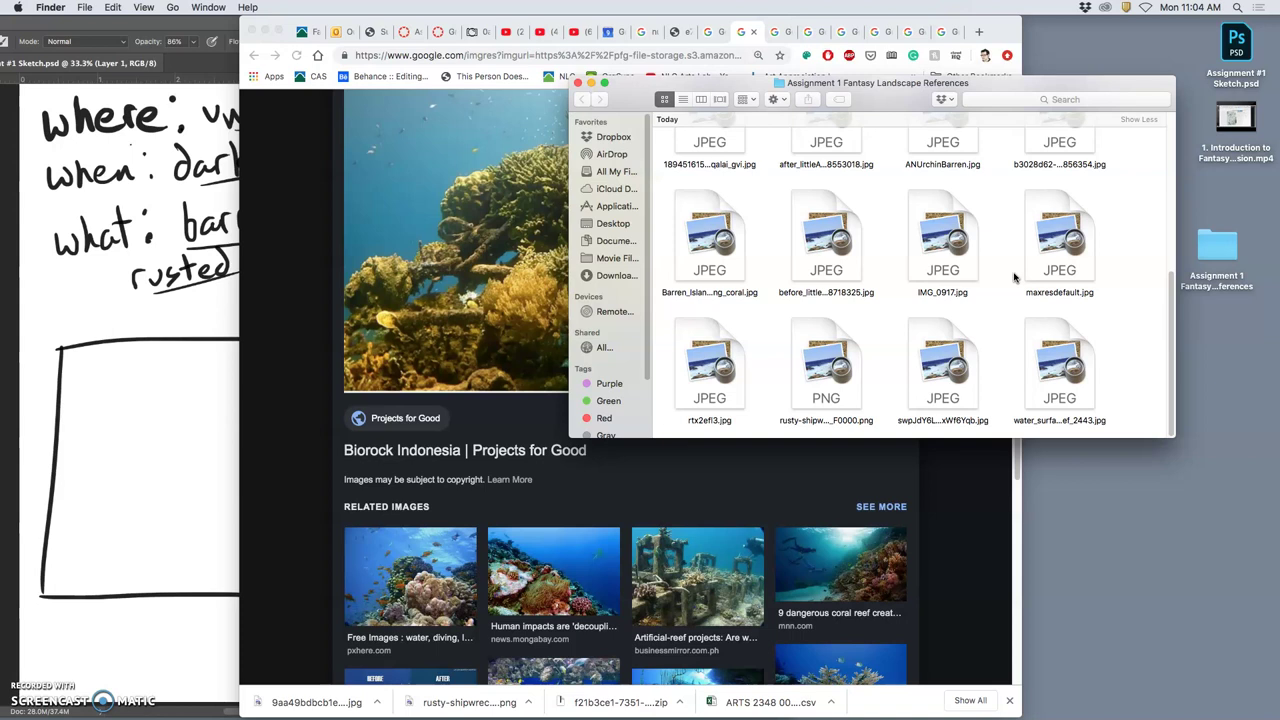
scroll(1014, 277, up, 5)
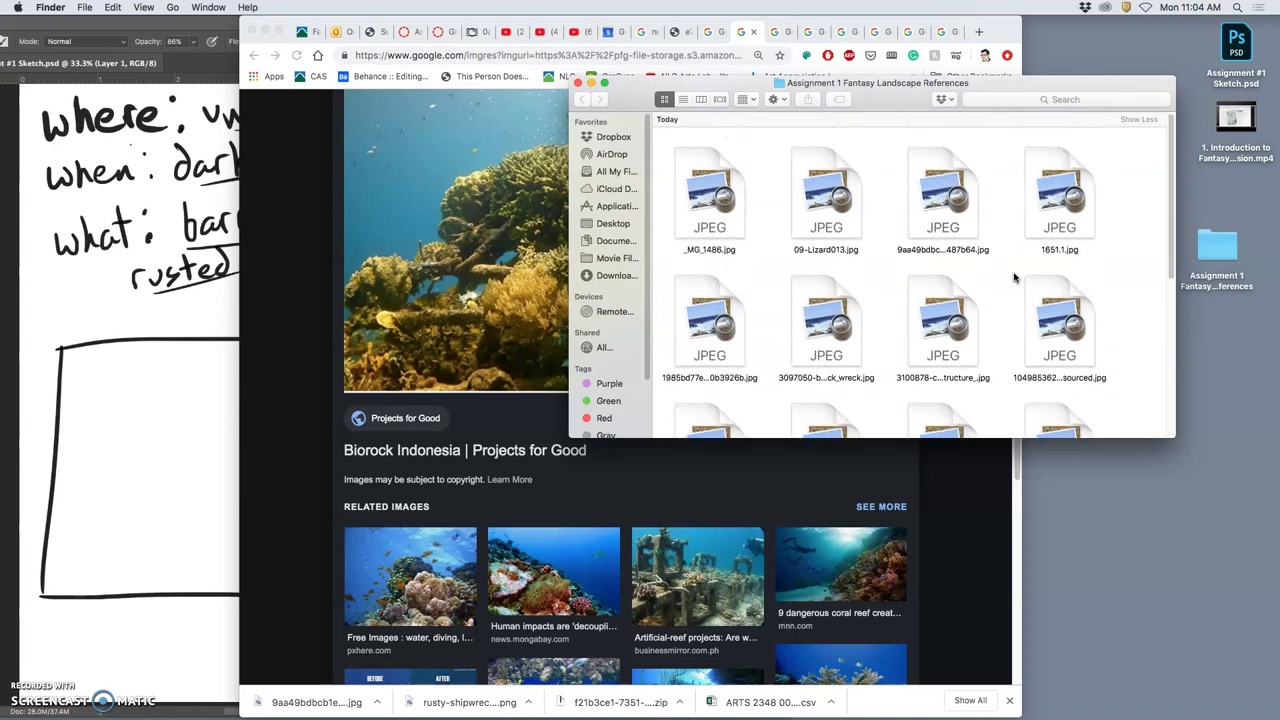
Step: Change how the folder's files are arranged, and preview and close the rusty shipwreck image
click(747, 103)
click(775, 167)
scroll(780, 209, down, 5)
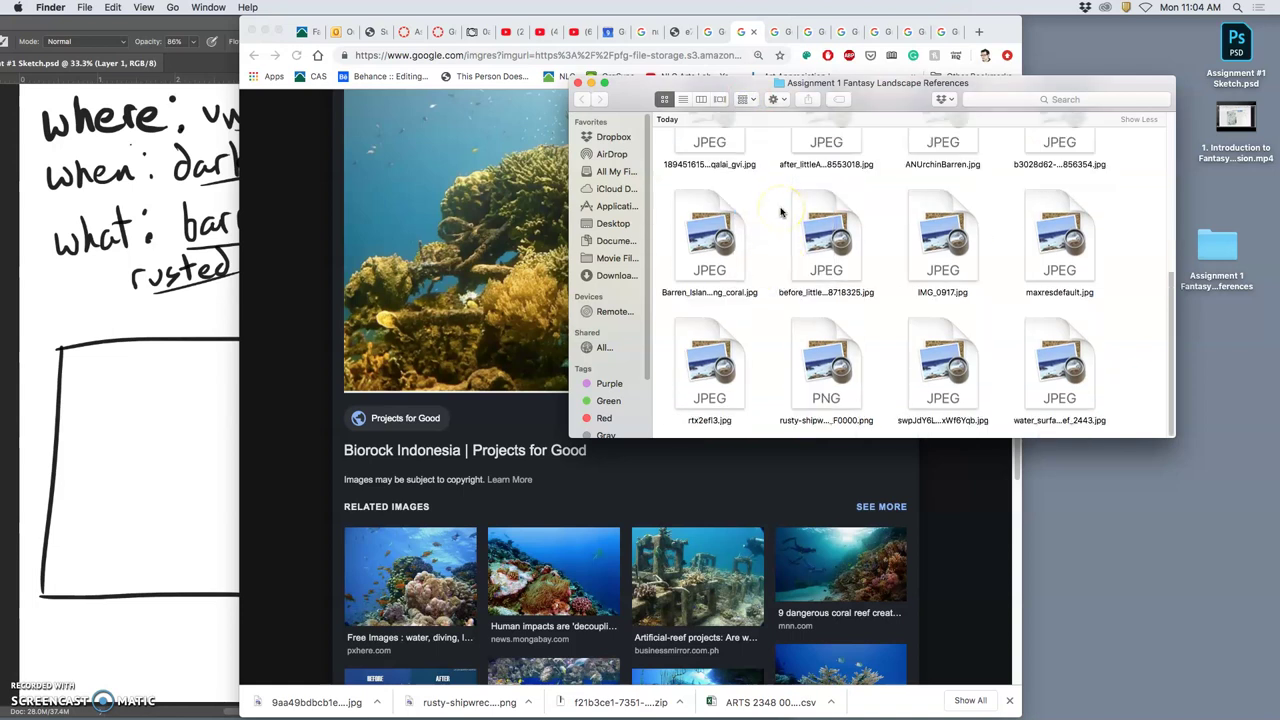
double_click(826, 362)
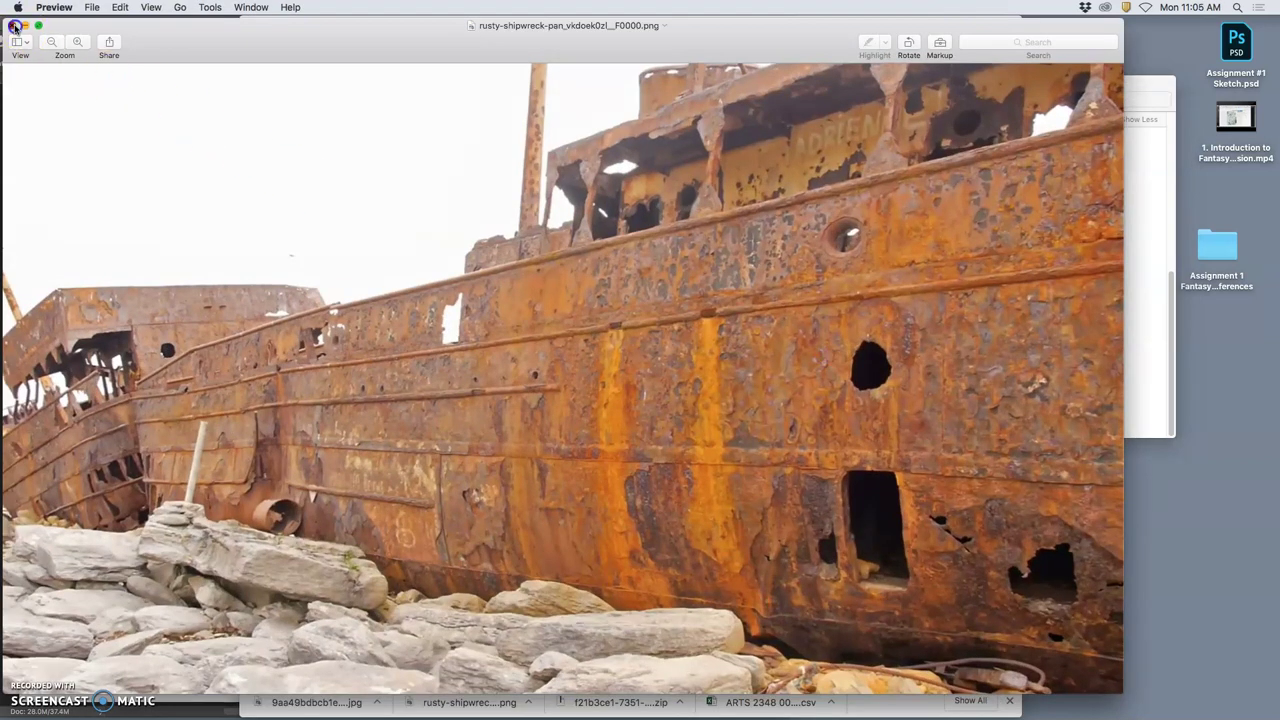
click(14, 26)
scroll(930, 265, up, 5)
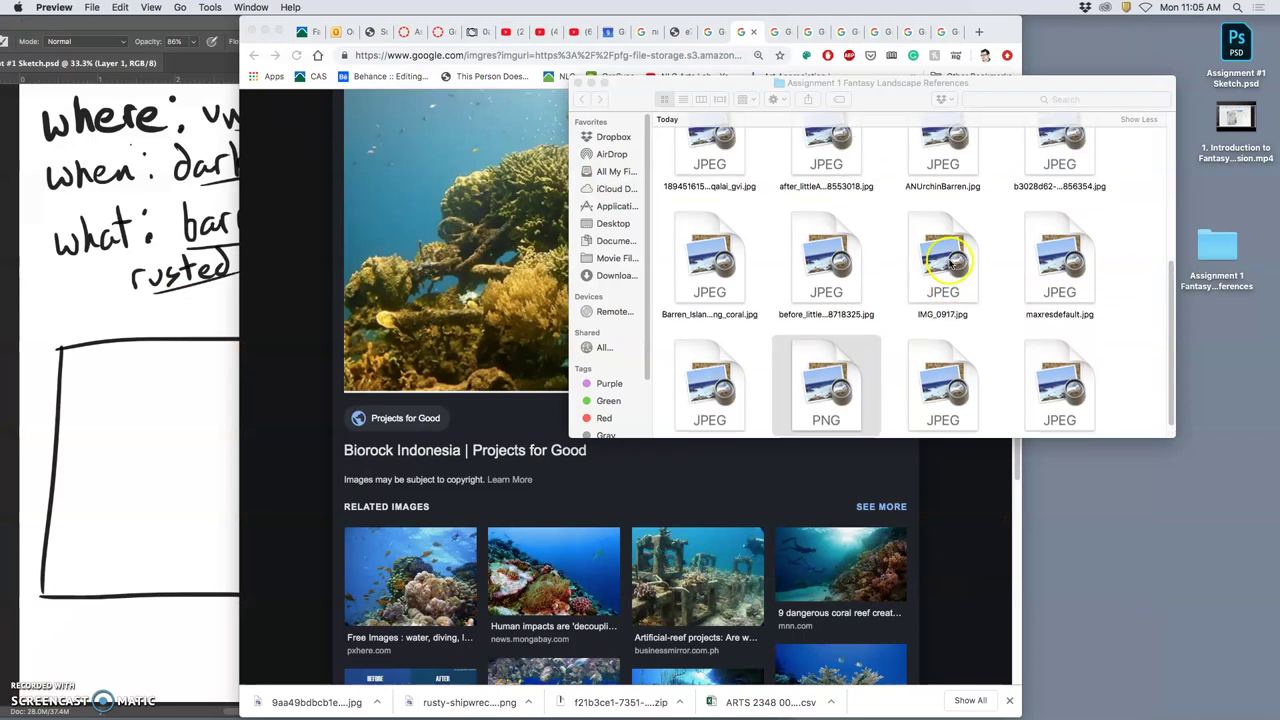
Step: Open the Artificial-reef projects result in a new tab and show its large preview
click(558, 303)
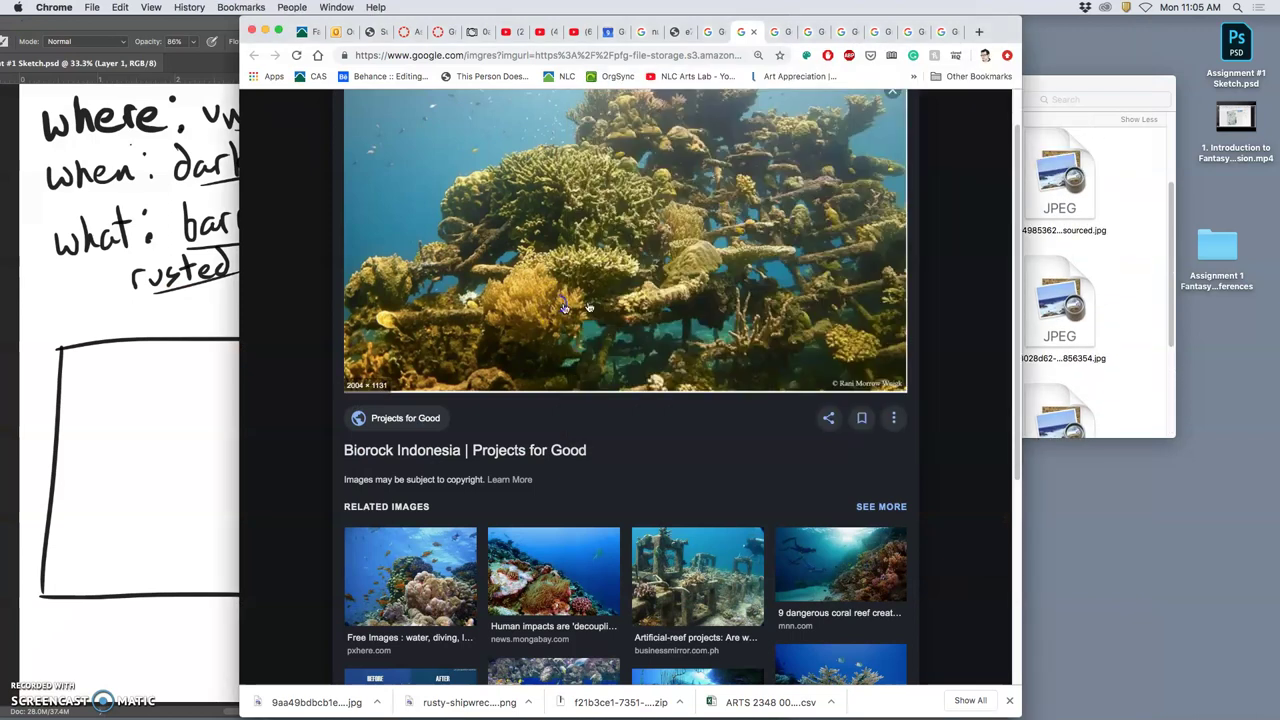
scroll(700, 393, down, 3)
scroll(700, 393, down, 4)
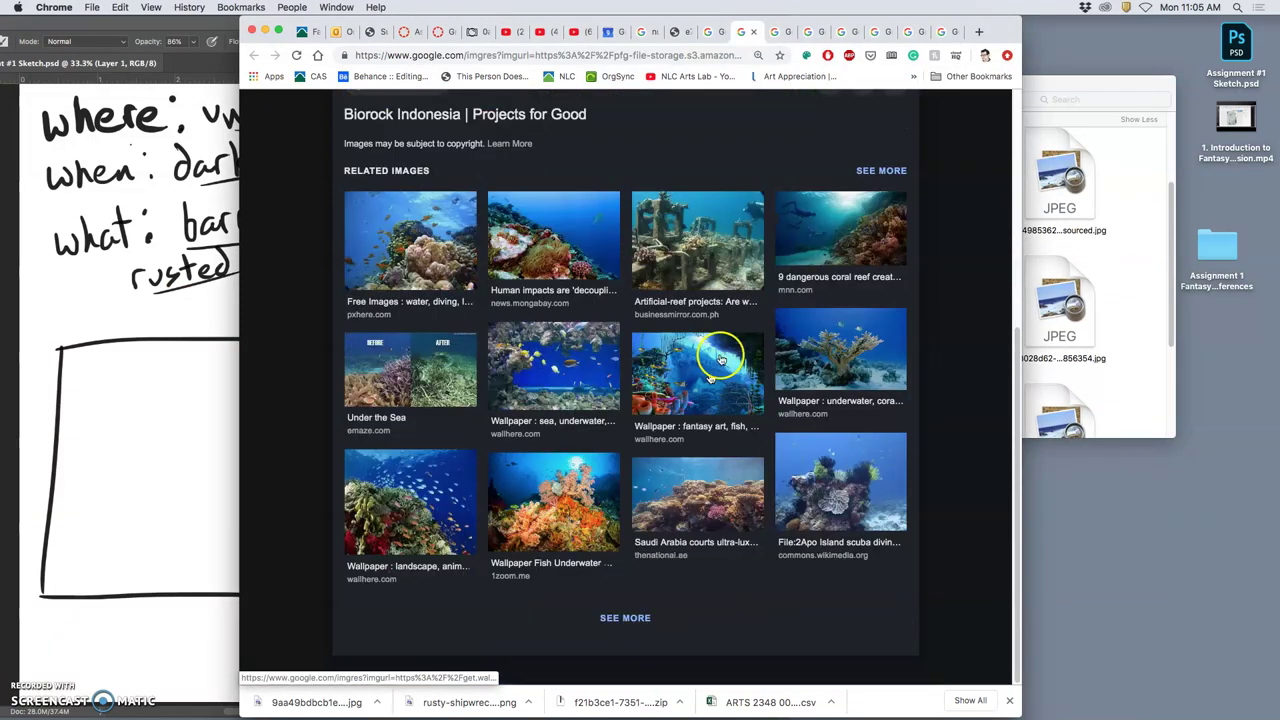
right_click(700, 254)
click(757, 254)
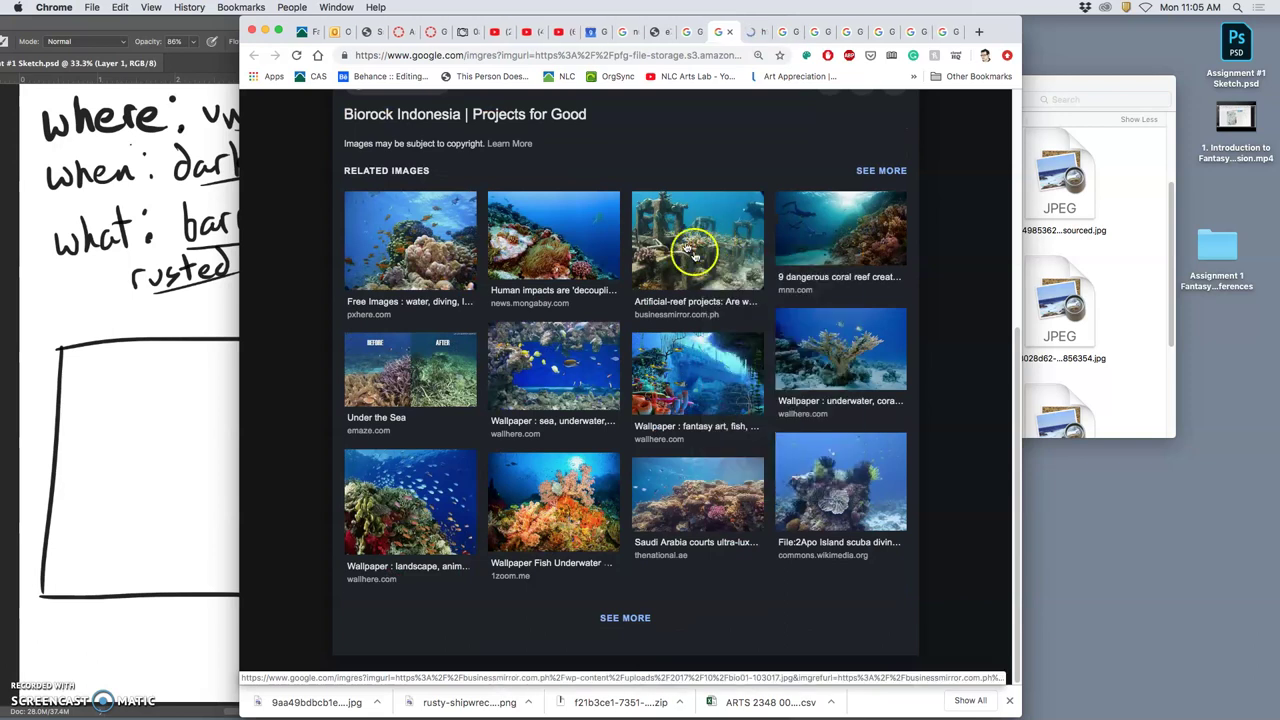
click(746, 229)
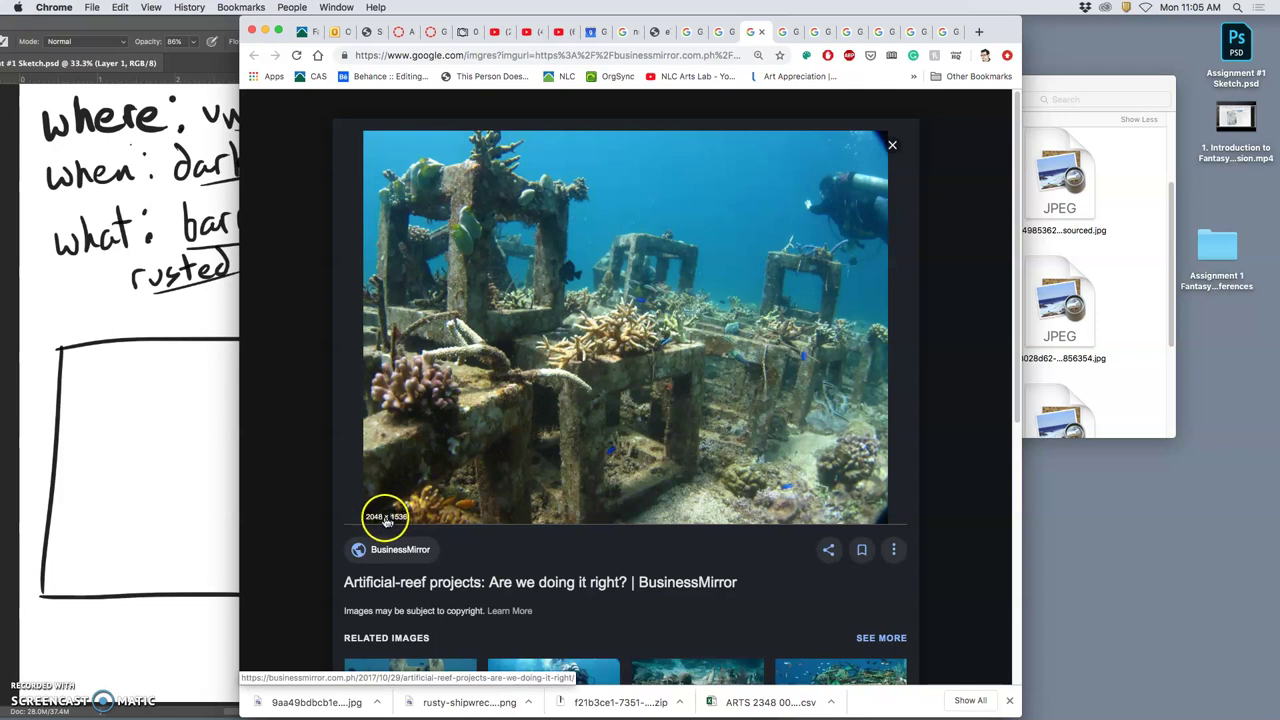
Step: View the 2048 × 1536 reef photo full size and drag it into the references folder
right_click(601, 333)
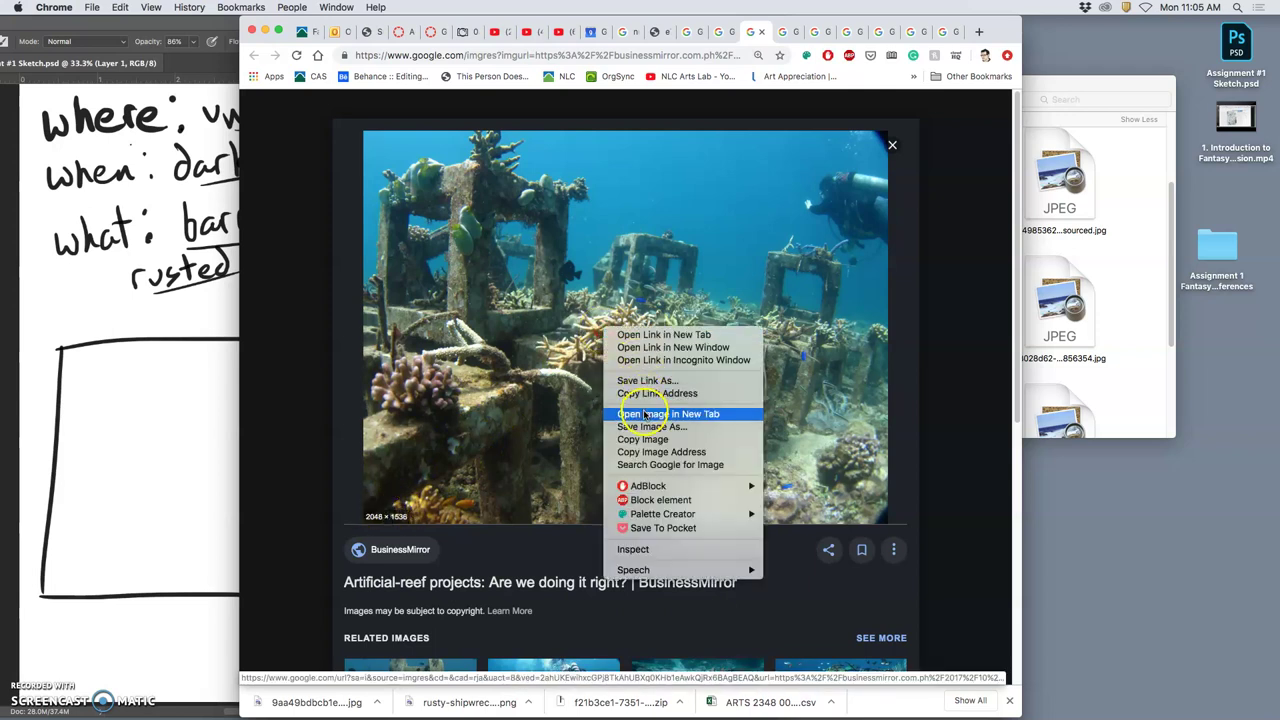
click(645, 411)
click(764, 32)
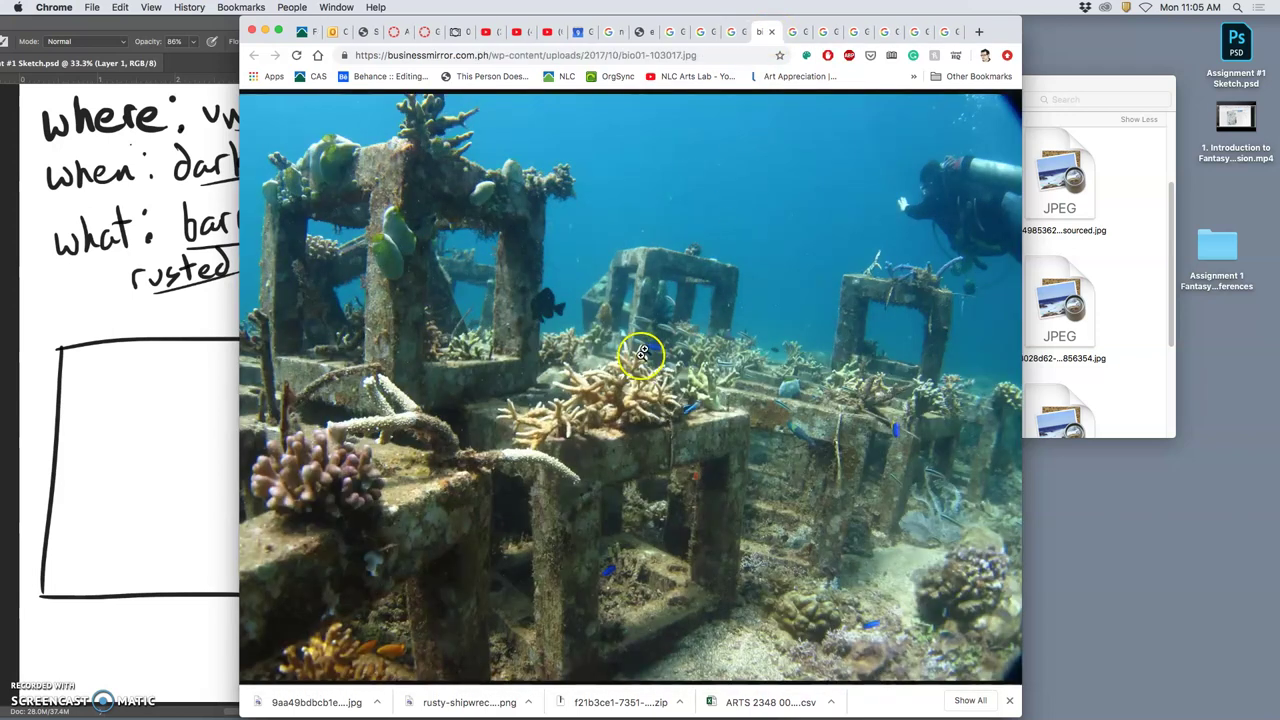
click(641, 362)
scroll(640, 358, down, 2)
scroll(587, 350, up, 10)
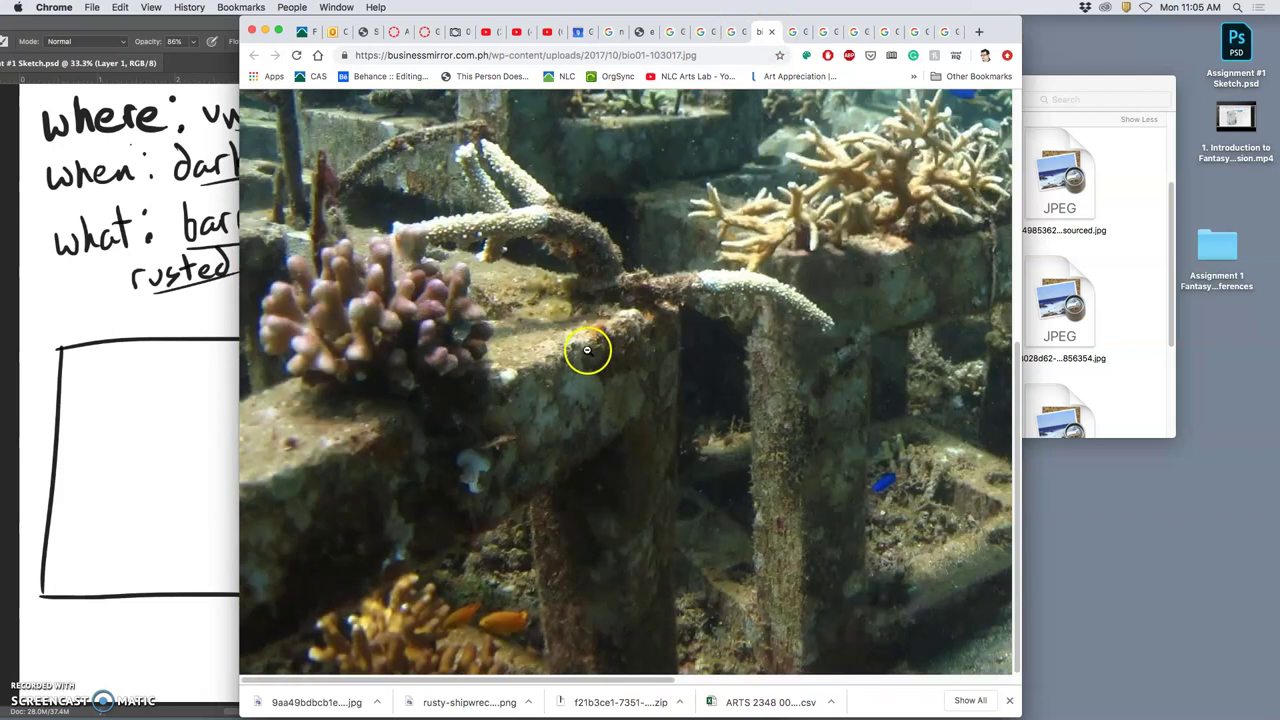
drag(614, 332, 1117, 318)
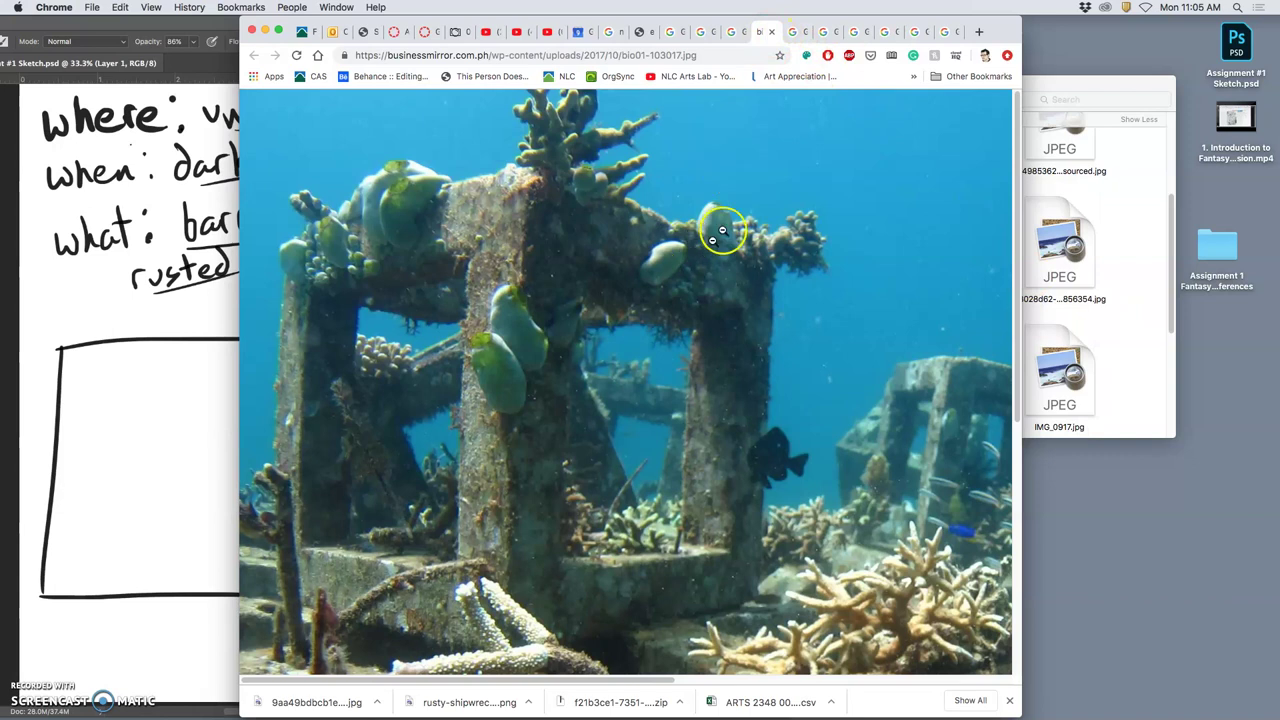
click(772, 34)
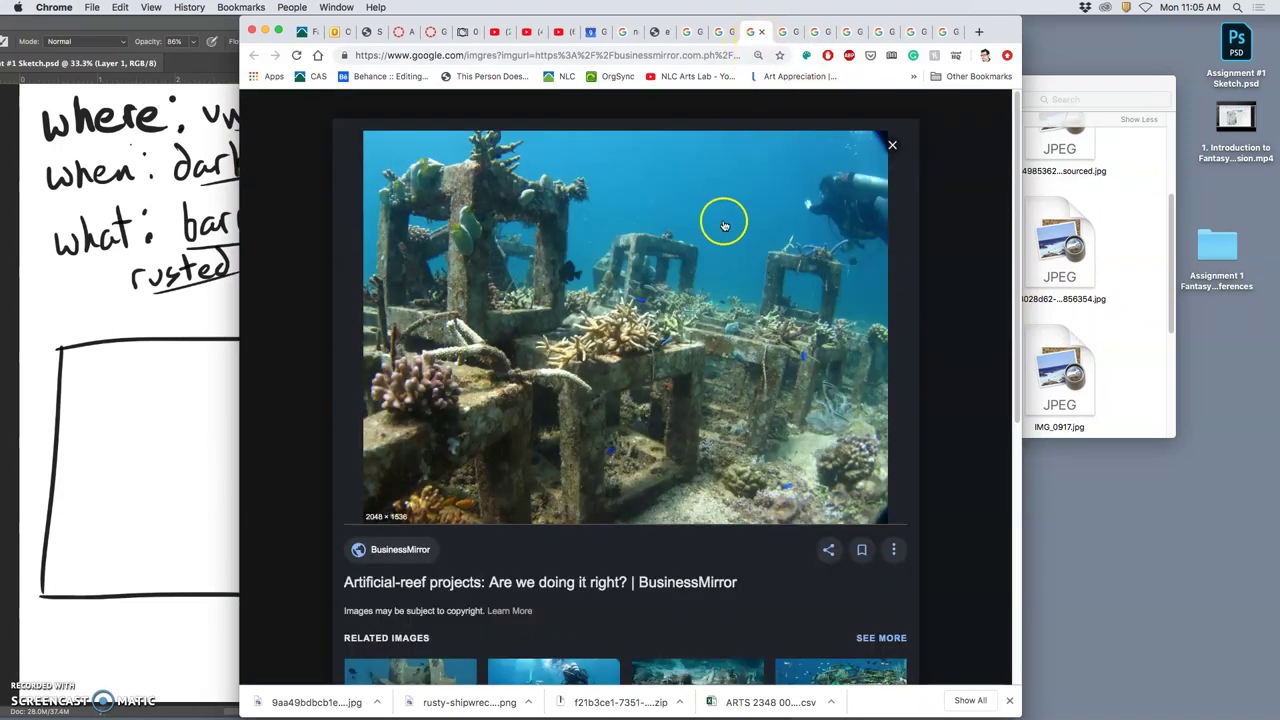
Step: Preview bio01-103017.jpg, then give it a green tag in the references folder
click(1113, 330)
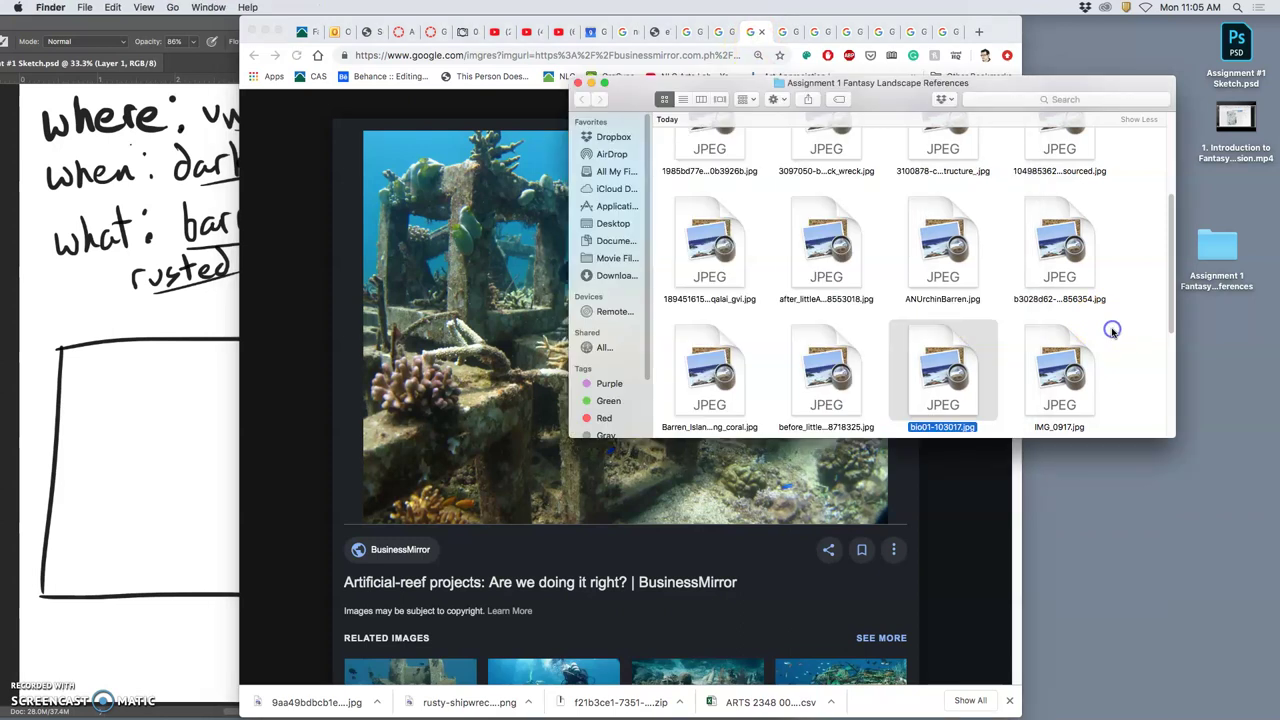
double_click(944, 390)
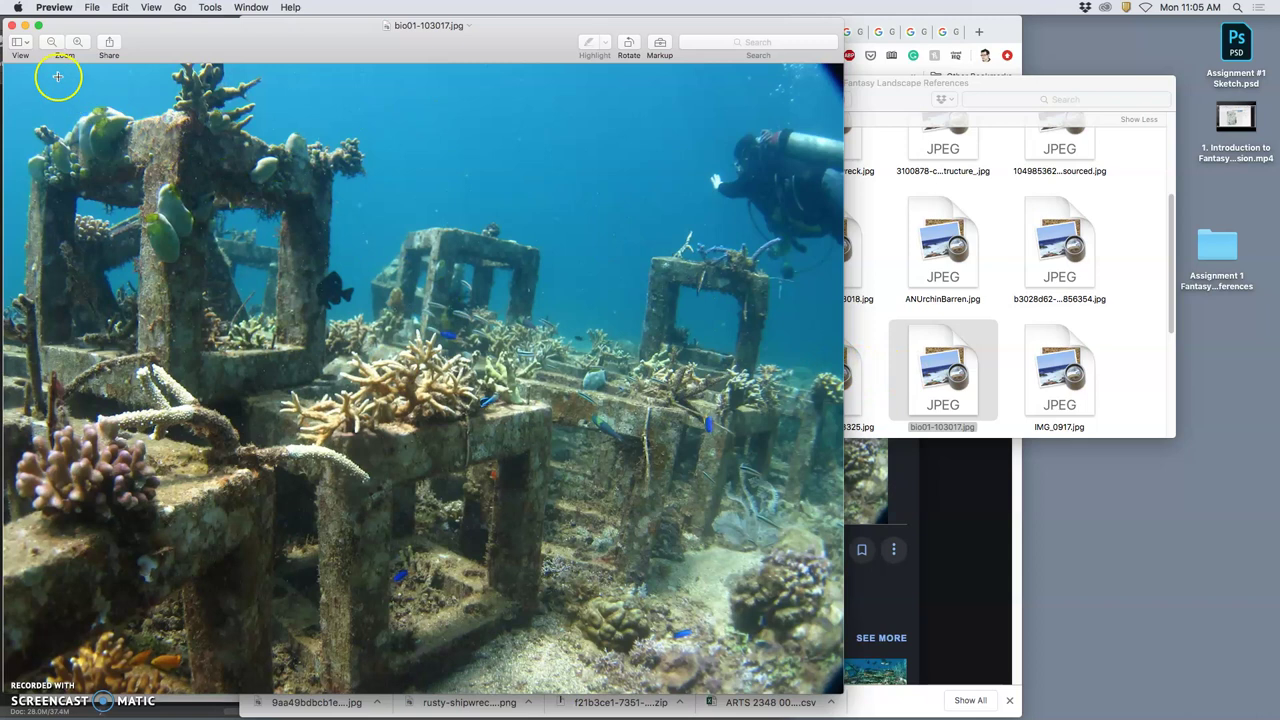
click(13, 27)
click(884, 333)
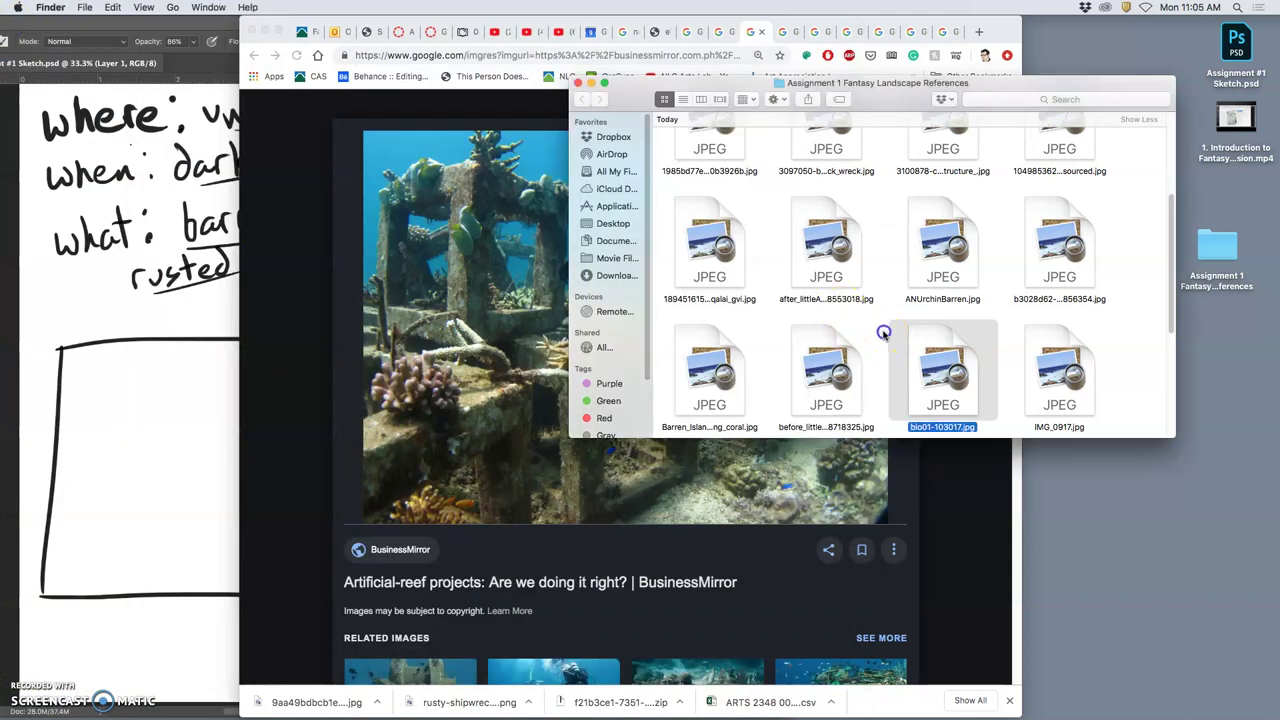
click(1007, 342)
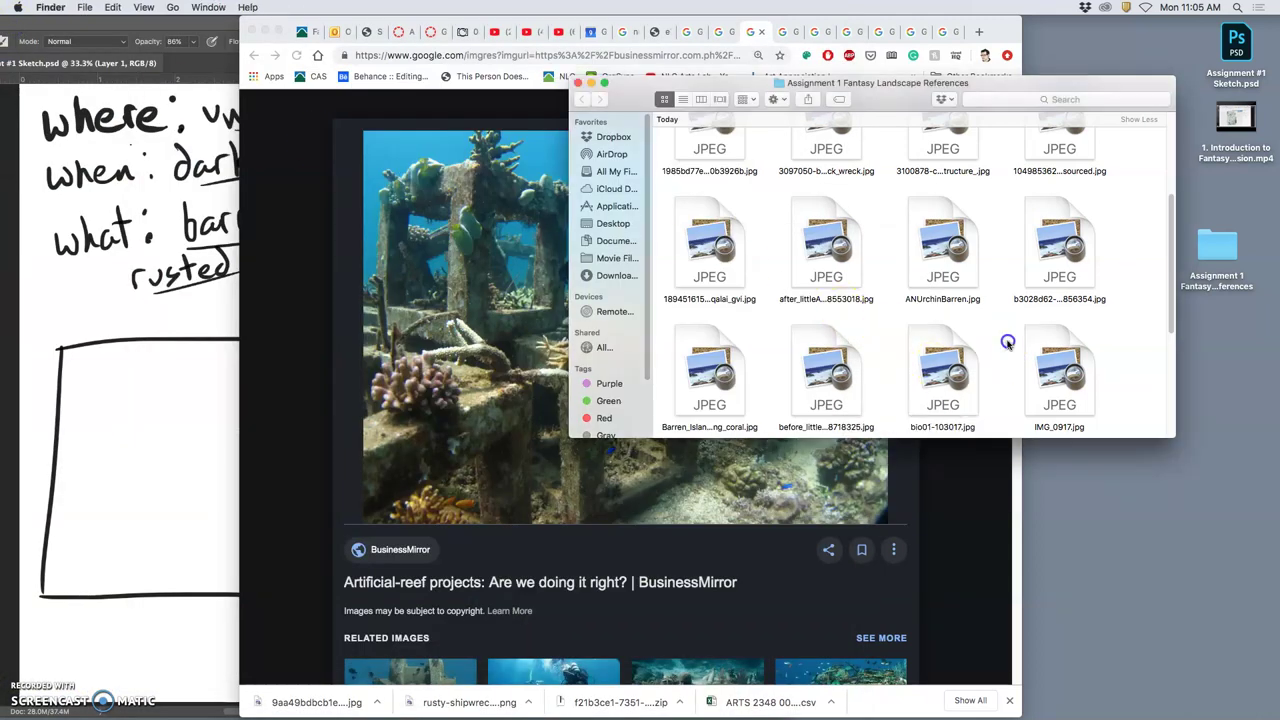
right_click(930, 383)
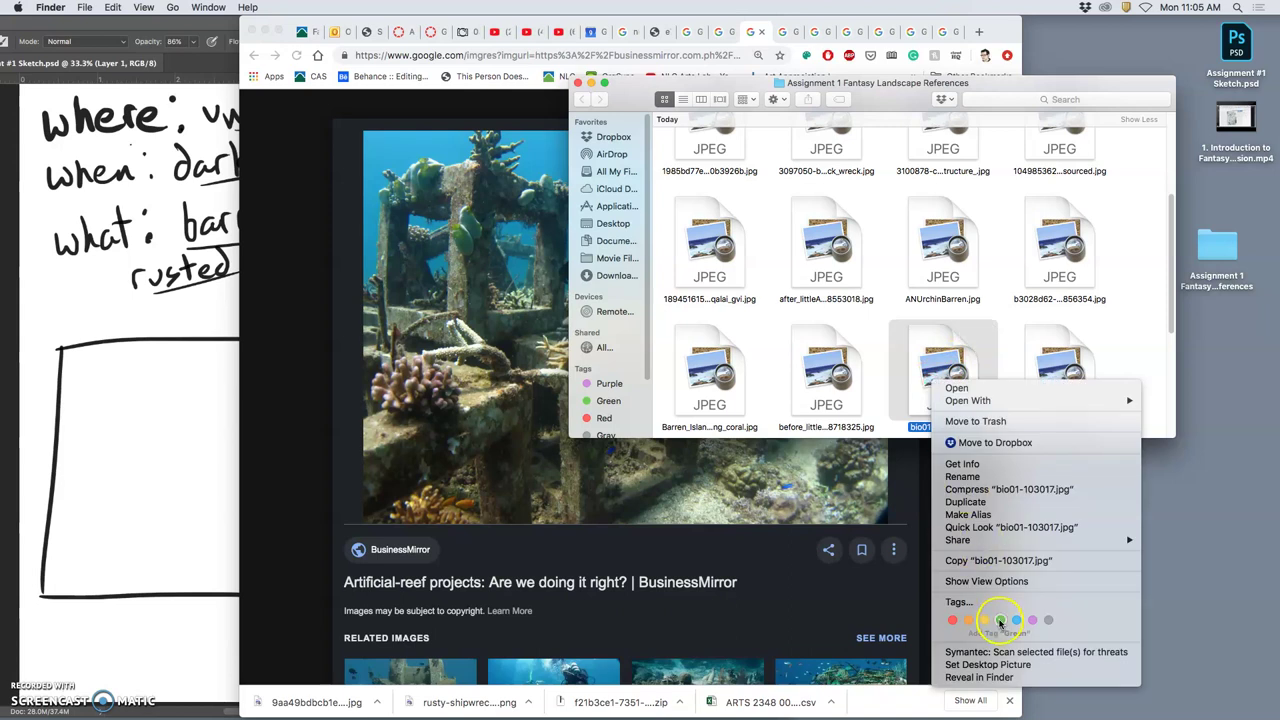
click(980, 440)
click(1003, 410)
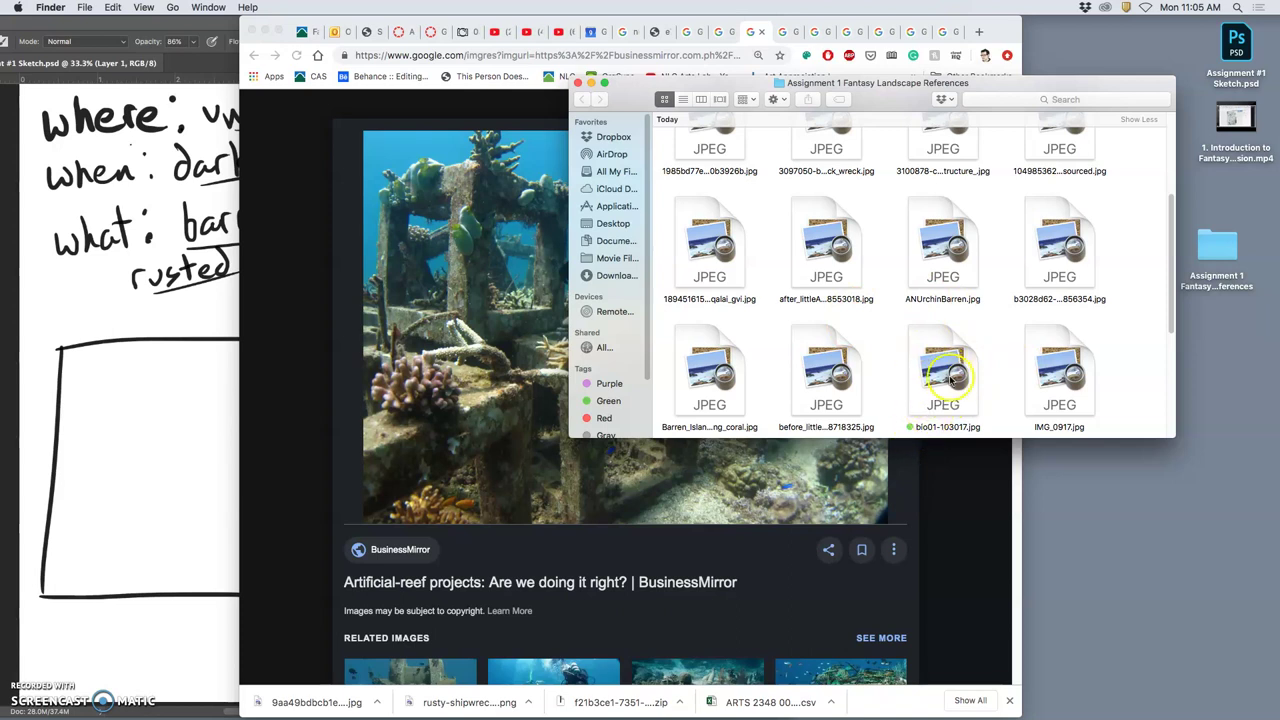
click(924, 496)
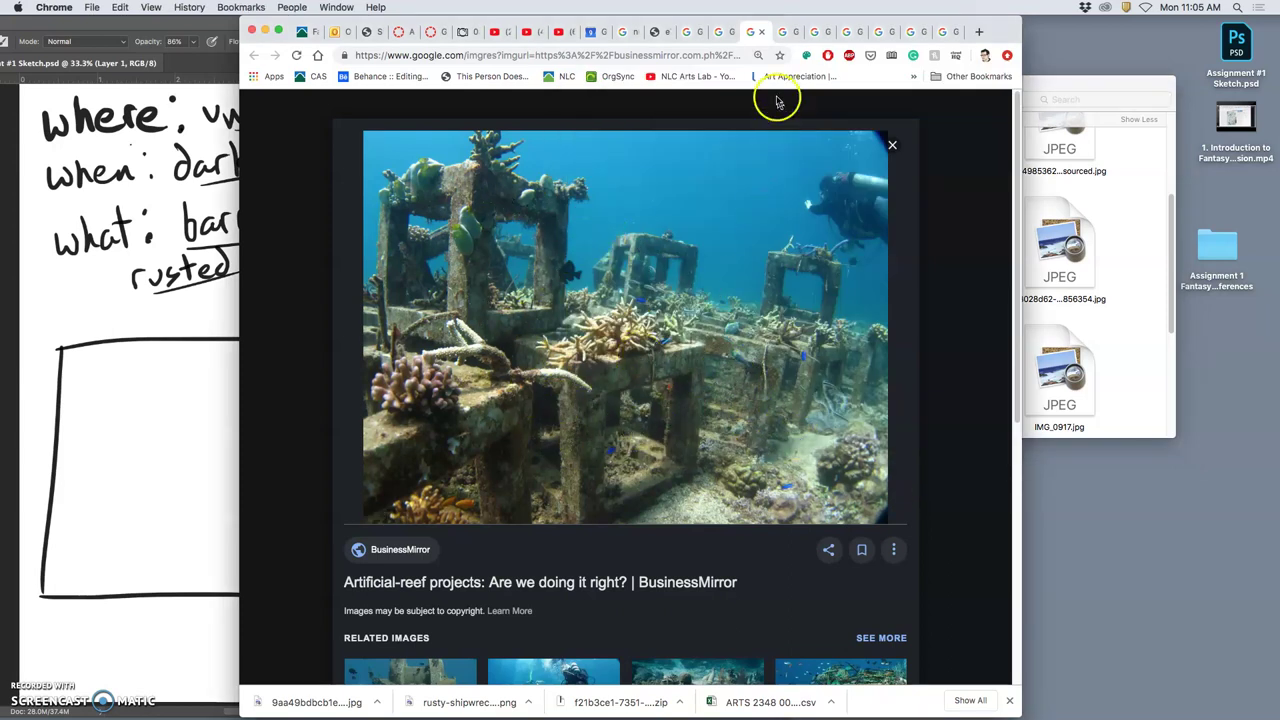
Step: Open the full-size Smithsonian coral photo and drag it onto the desktop
click(791, 32)
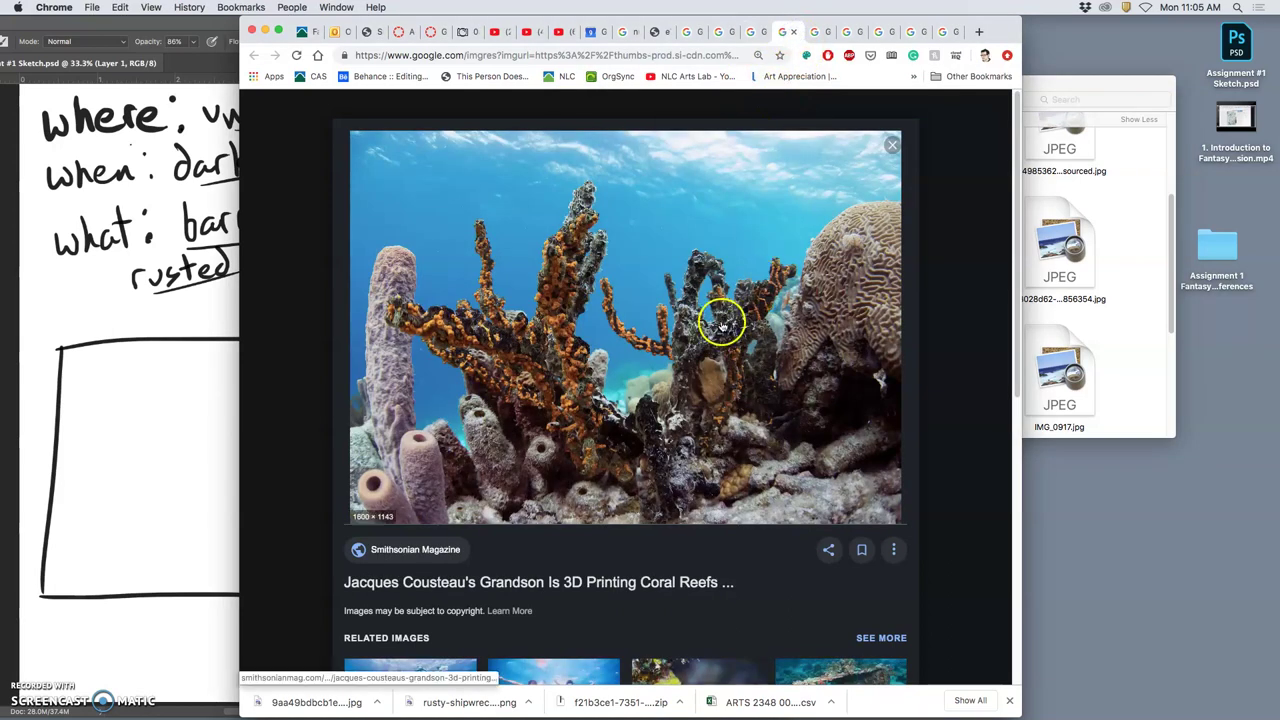
right_click(566, 365)
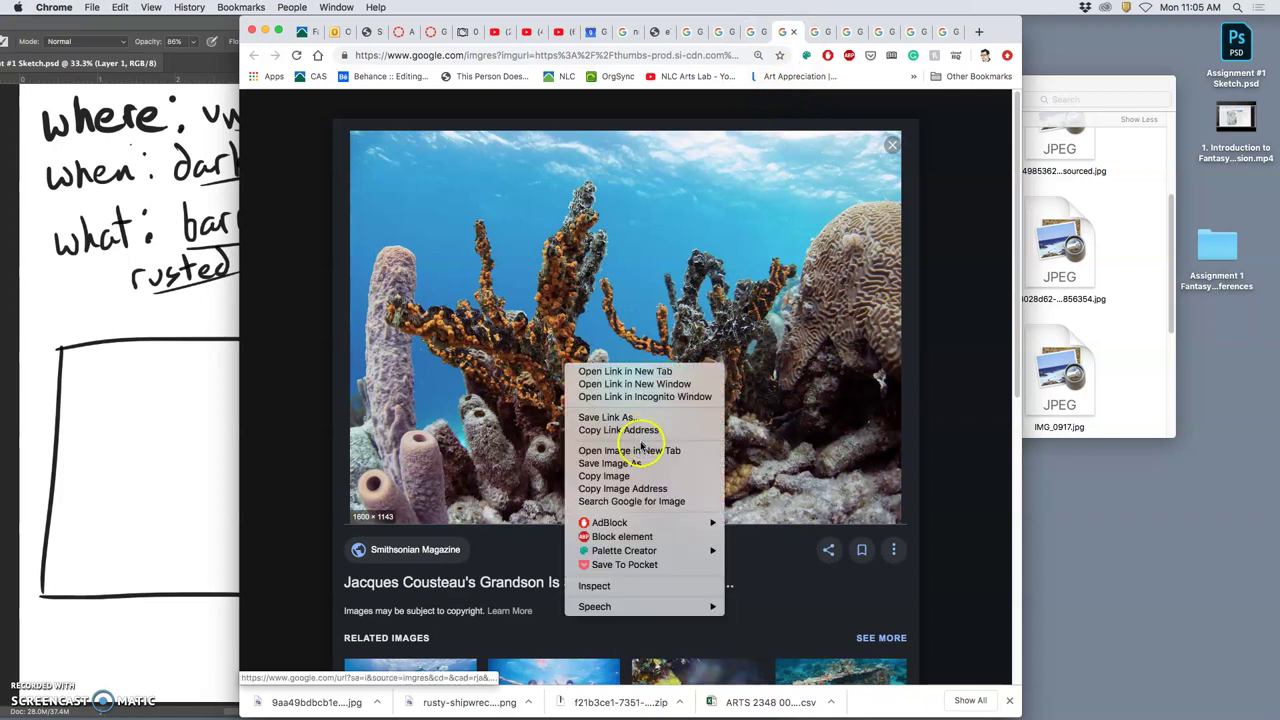
click(643, 450)
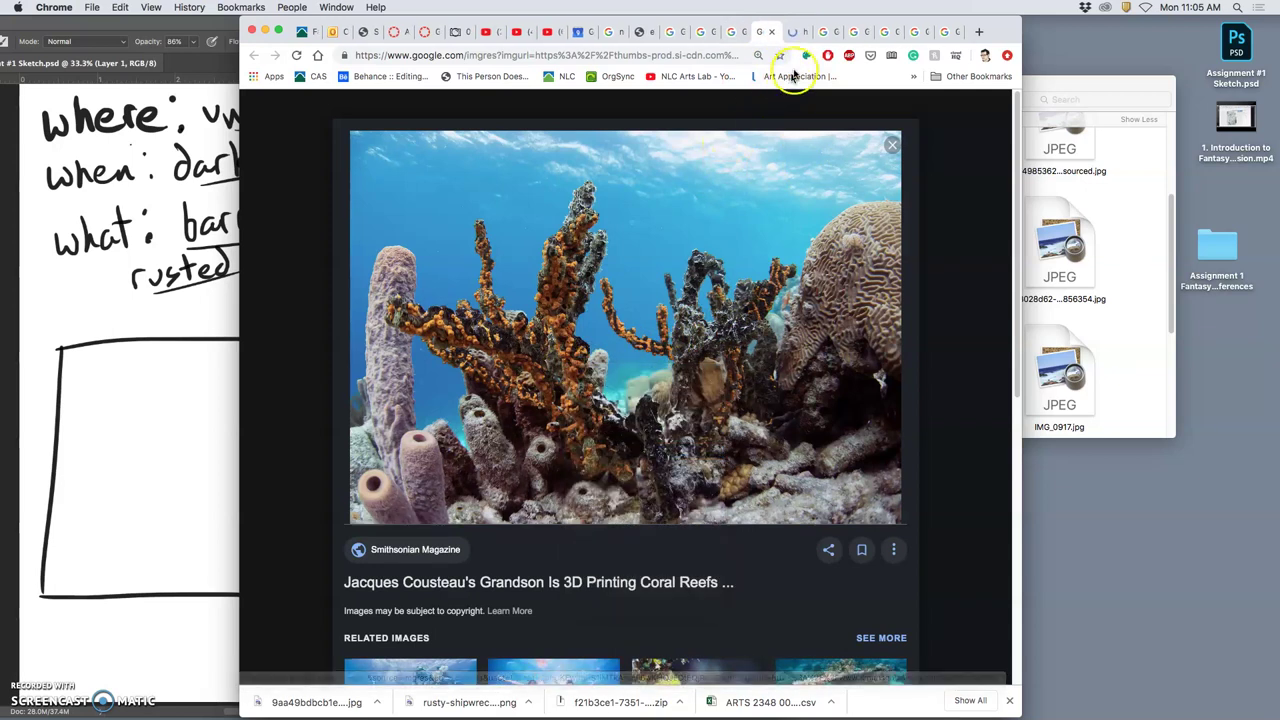
click(801, 31)
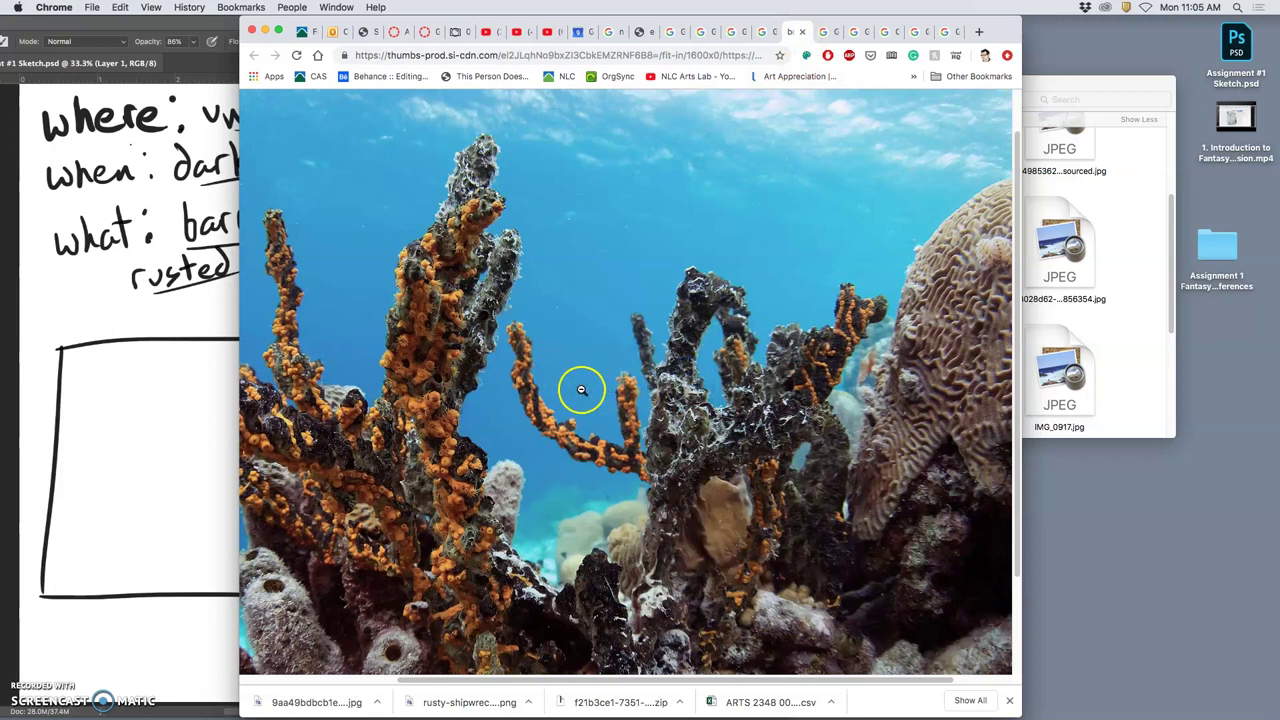
drag(511, 371, 1137, 530)
Step: Tag bonaire_vitb_underwater_images_dsc_8658.jpg green and move it into the references folder
right_click(1139, 537)
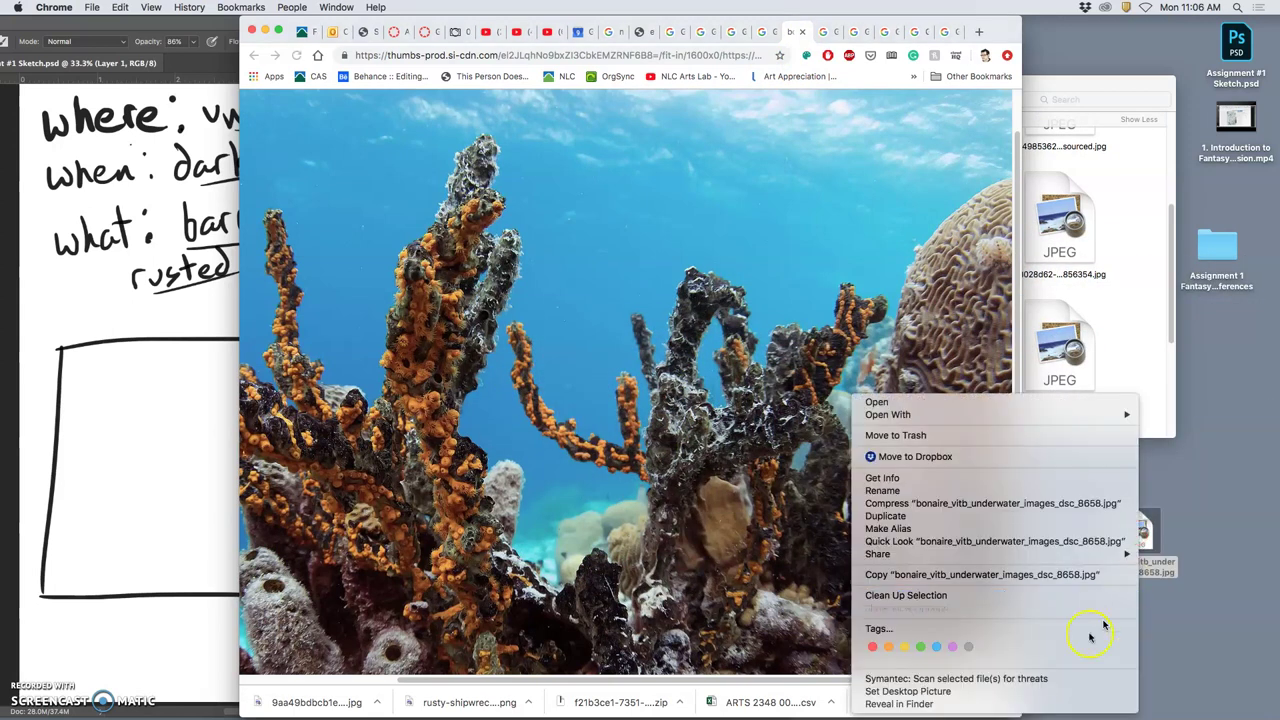
click(921, 650)
drag(1134, 515, 1068, 330)
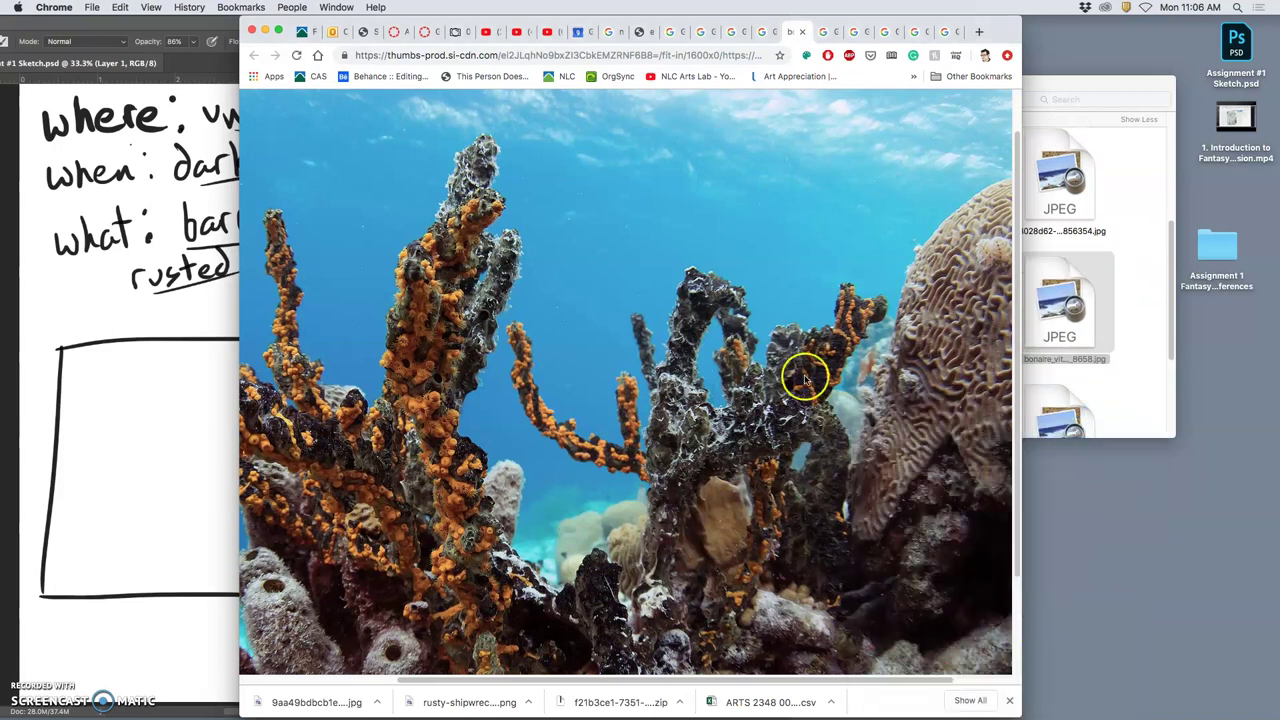
click(802, 33)
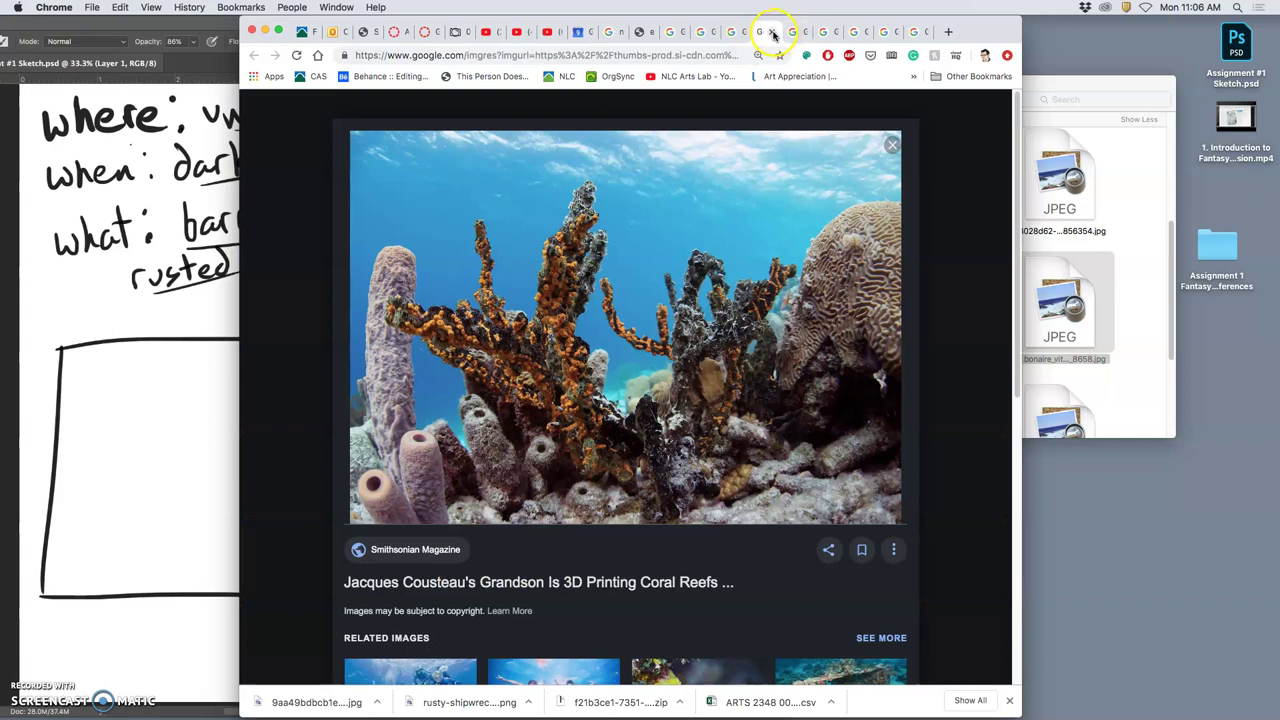
Step: Preview a Tumblr coral image, then view the yellow nuclear barrels photo at full size
scroll(726, 189, down, 5)
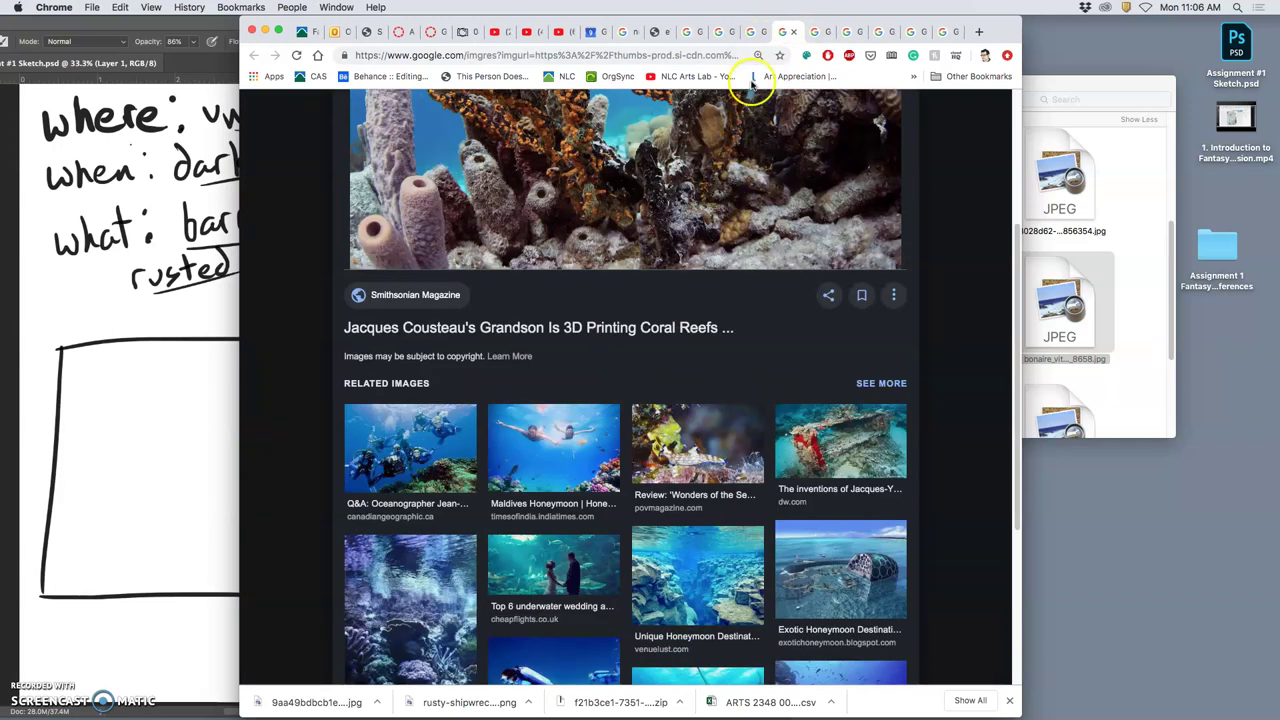
scroll(731, 140, down, 3)
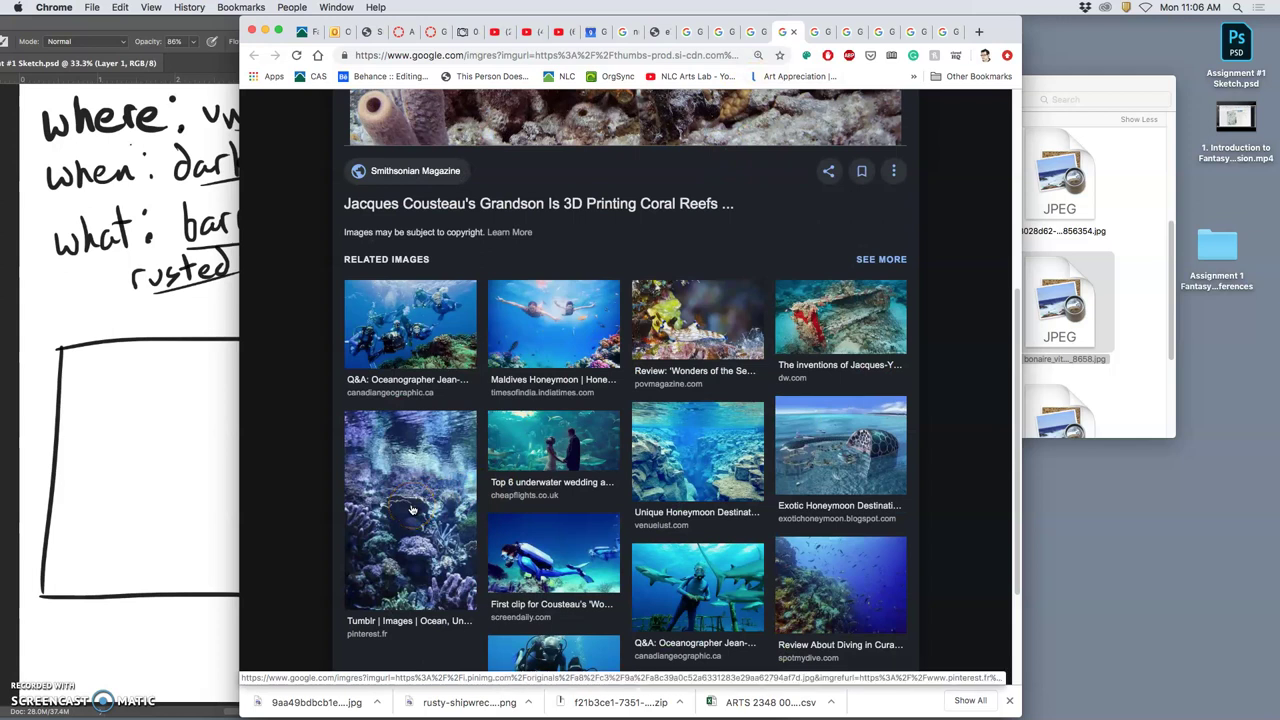
click(411, 510)
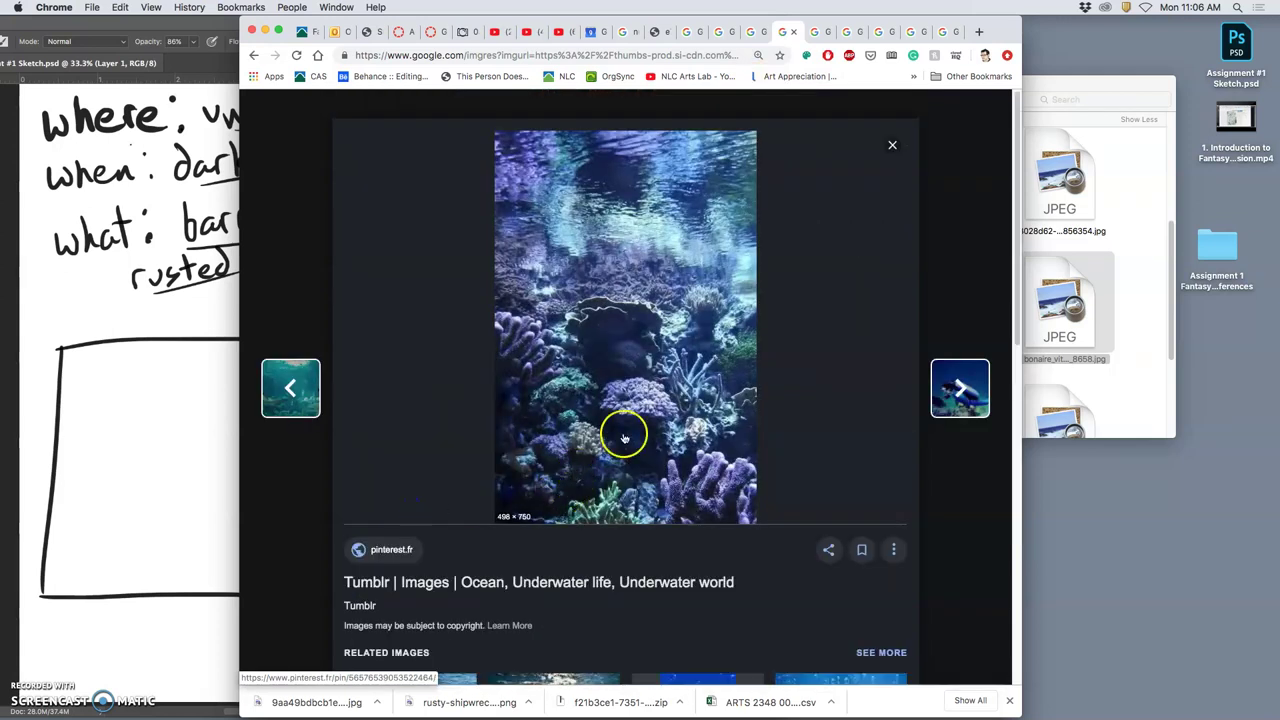
click(795, 32)
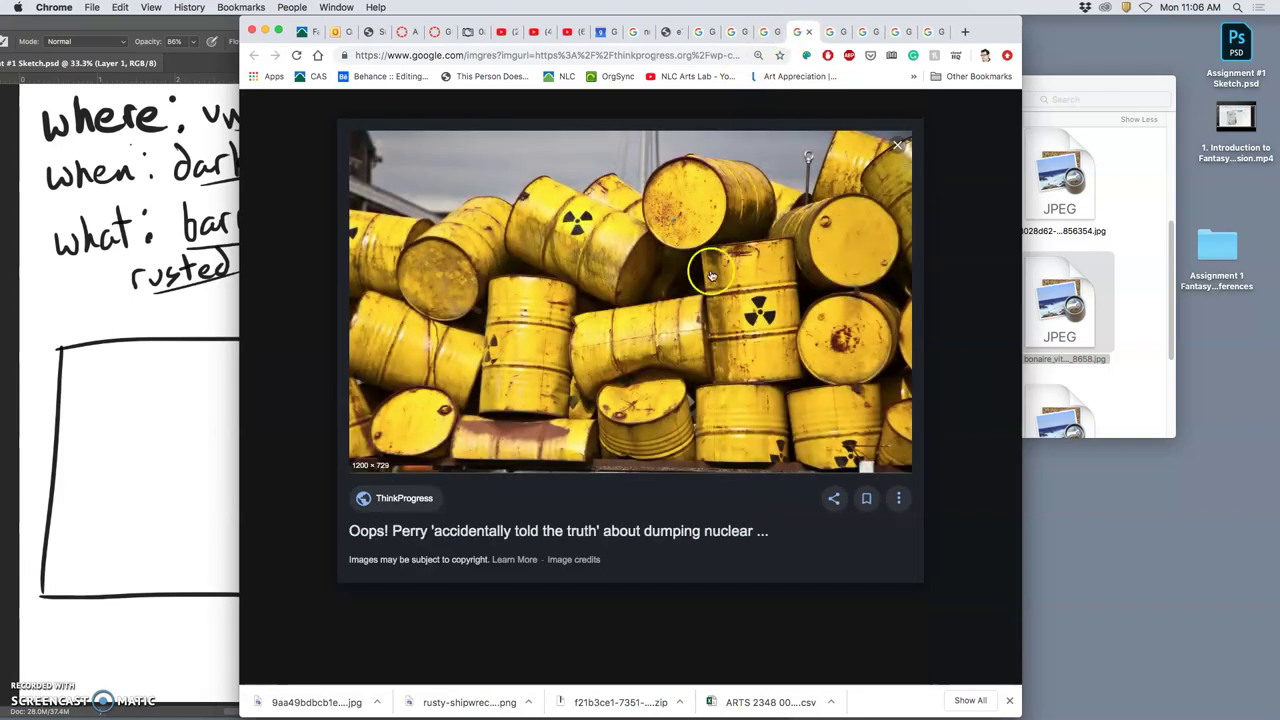
right_click(666, 324)
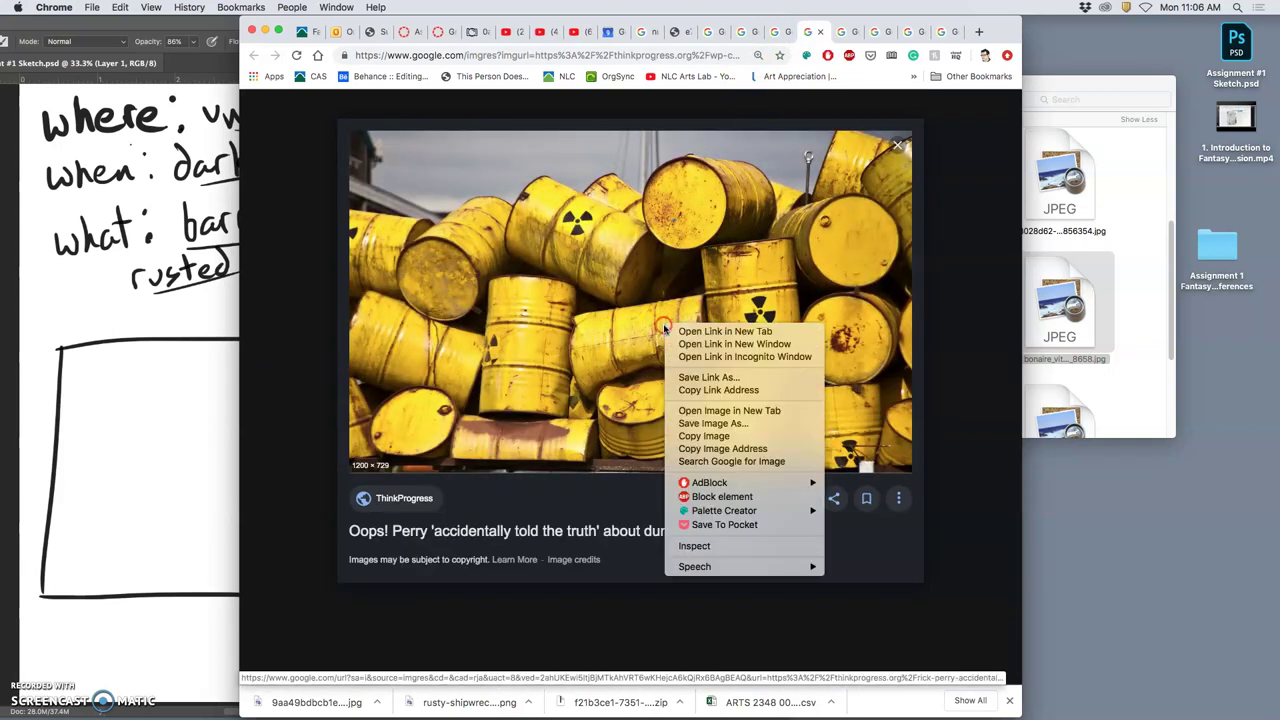
click(716, 412)
click(817, 32)
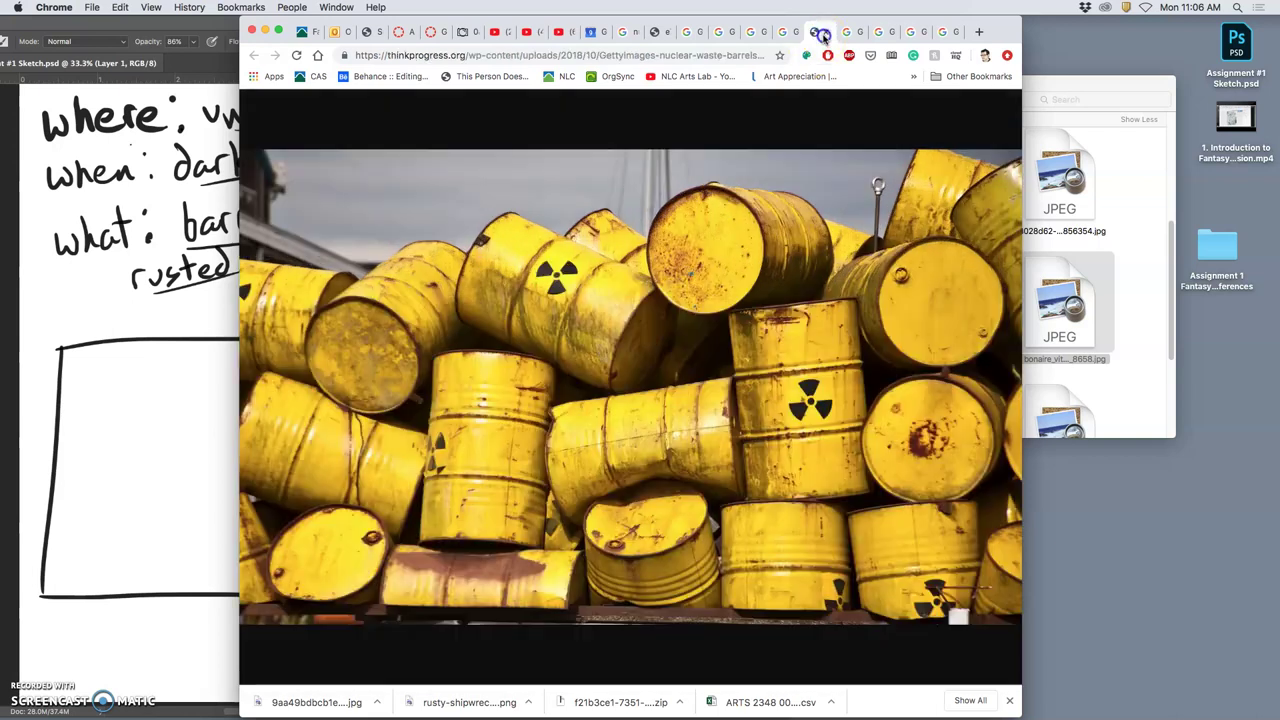
click(704, 298)
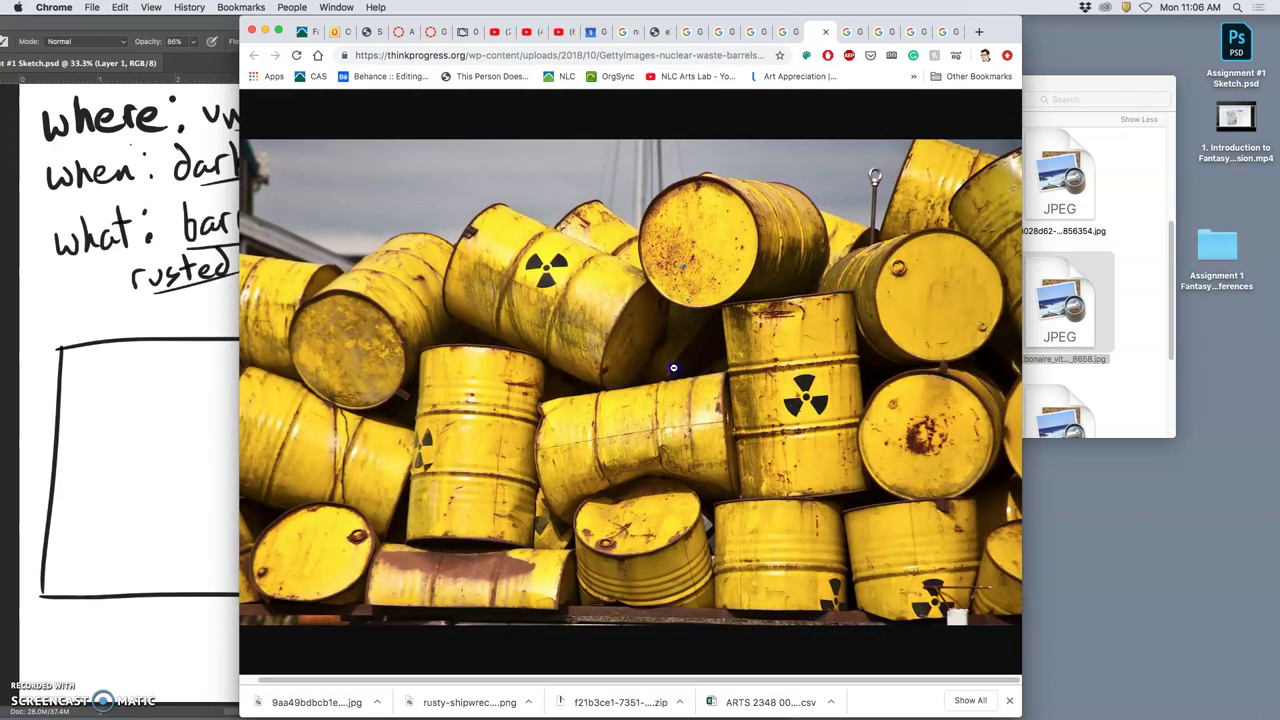
Step: Drag the barrels photo into the references folder and trash the resulting .webp file
drag(673, 368, 1136, 391)
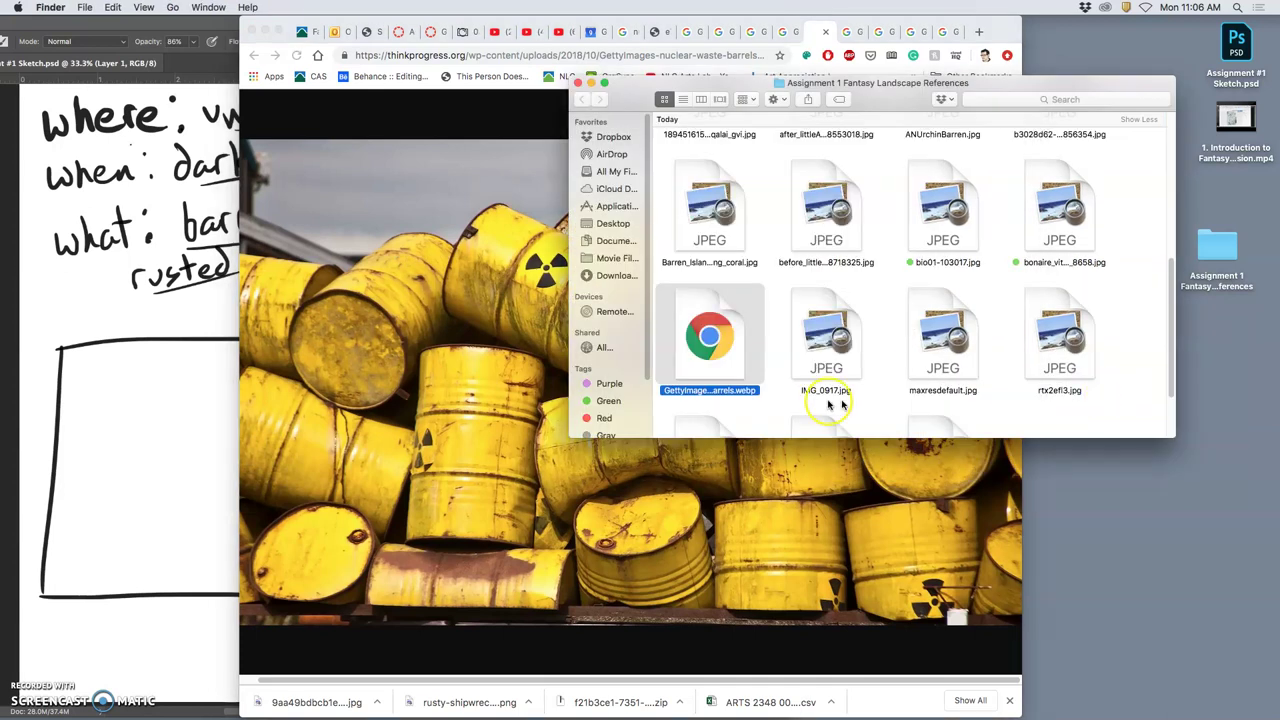
right_click(747, 368)
click(765, 397)
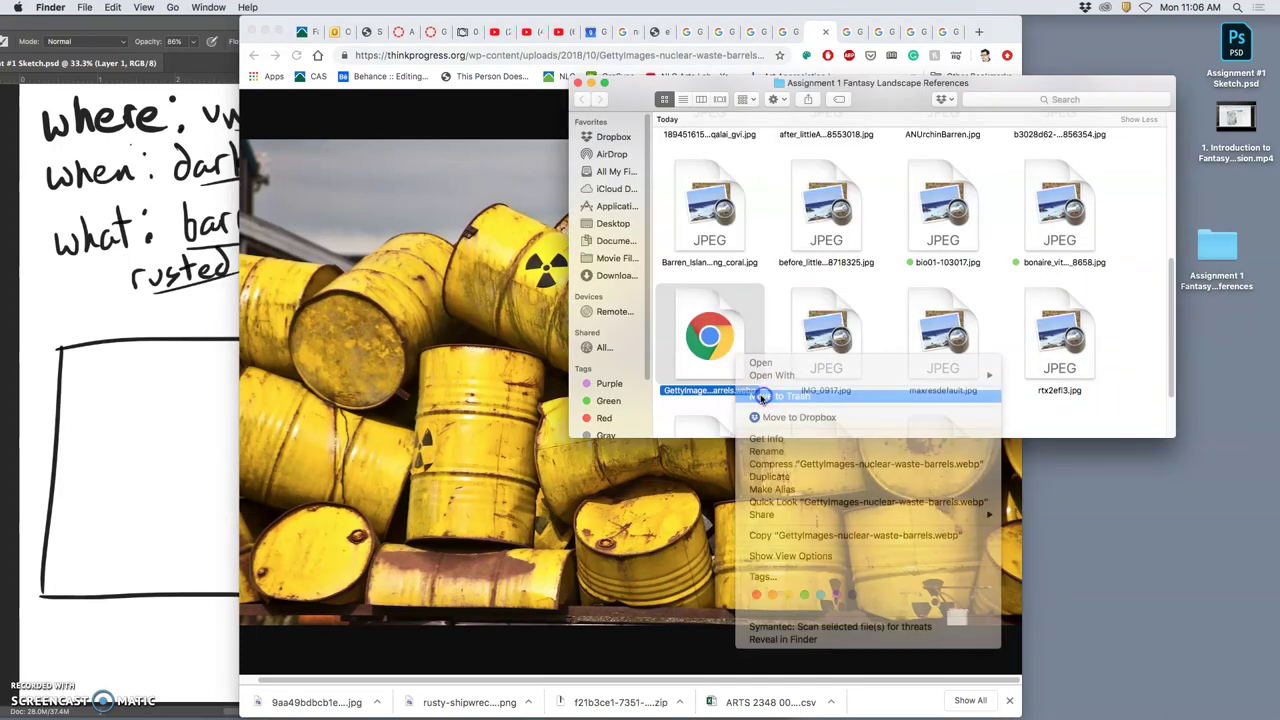
Step: Drag the barrels photo to the desktop, trash that .webp copy, and close the image tab
click(547, 381)
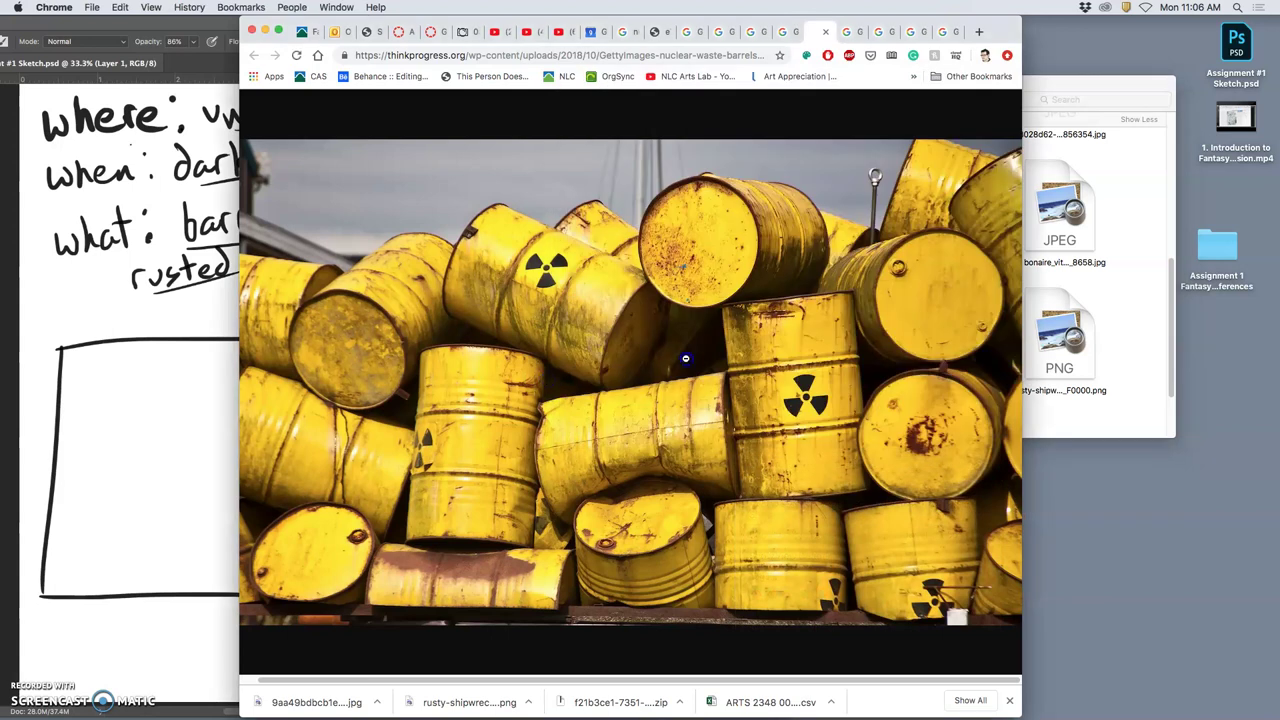
drag(685, 358, 1125, 550)
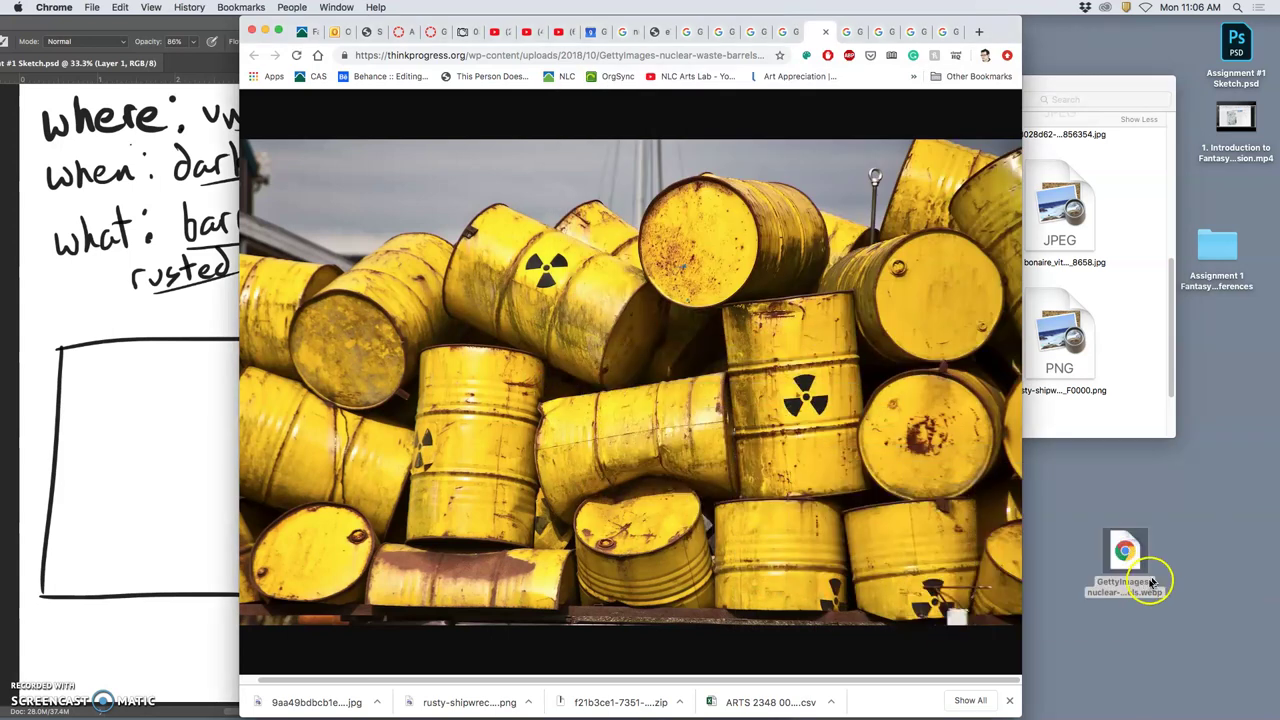
right_click(1128, 564)
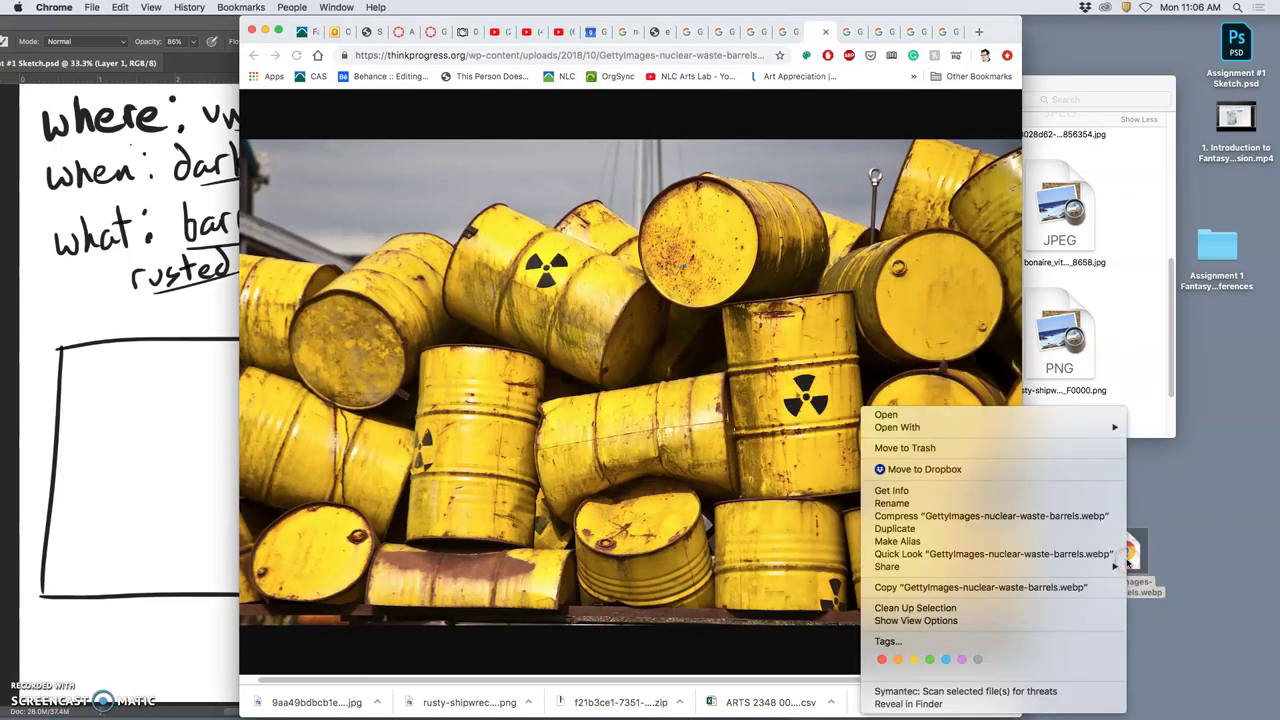
click(1132, 556)
right_click(1134, 560)
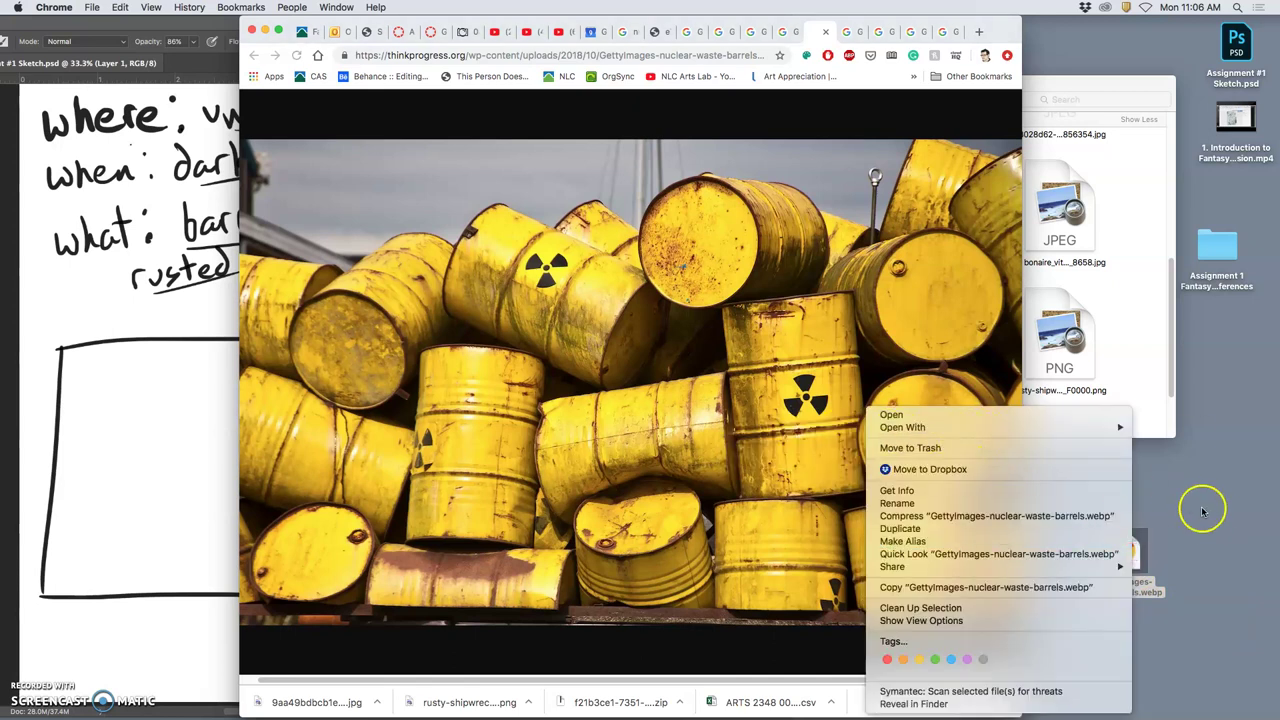
click(1142, 550)
right_click(1142, 550)
click(1004, 448)
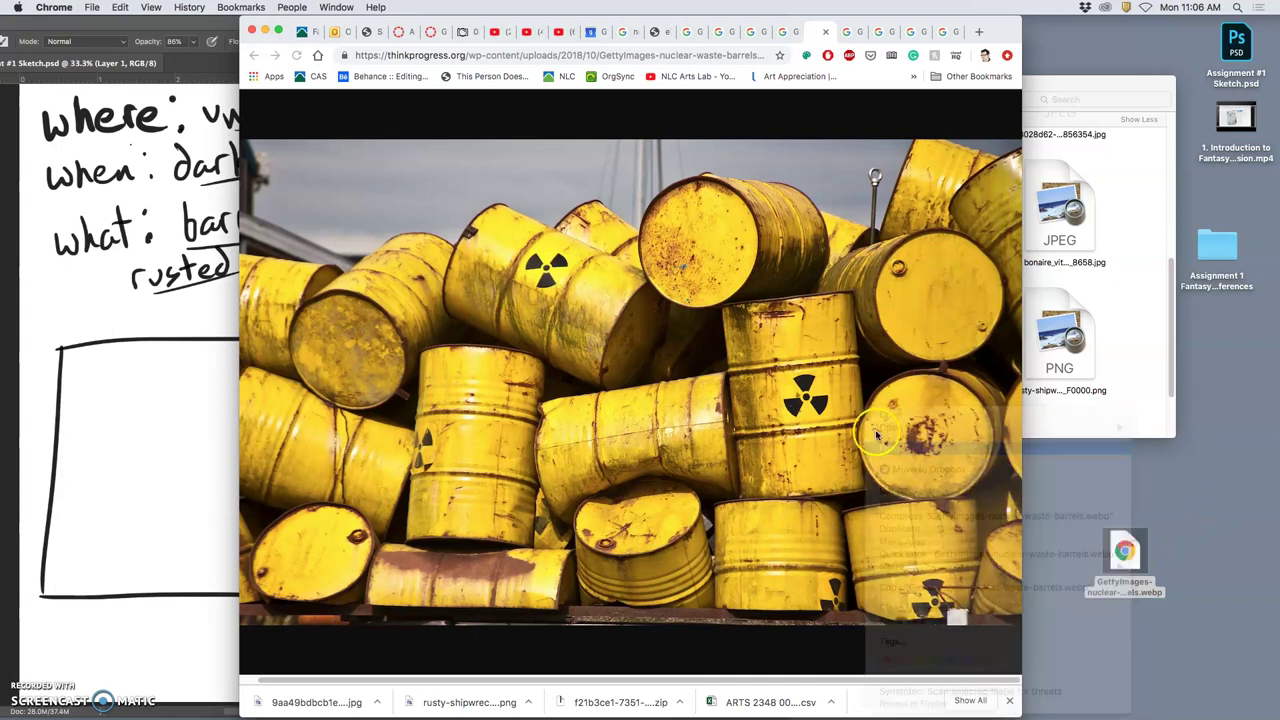
click(826, 35)
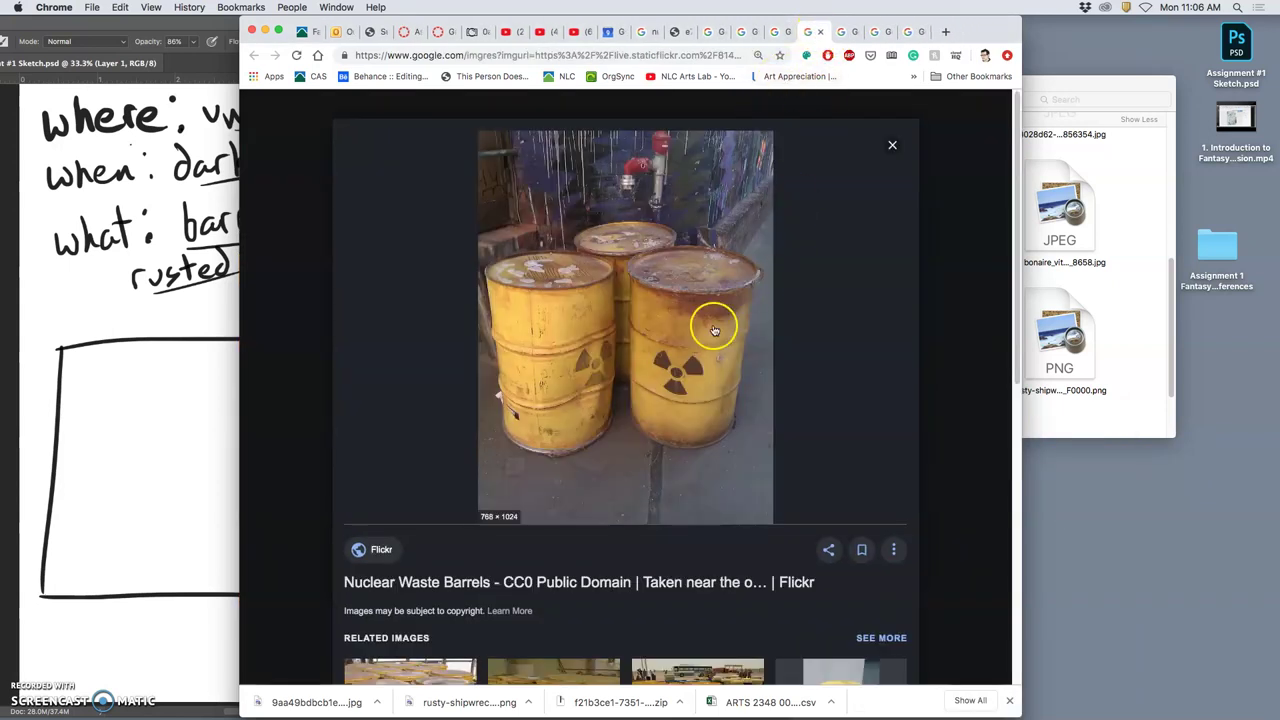
Step: Save the full-size Flickr barrels photo to the desktop and tag the JPEG green
right_click(677, 337)
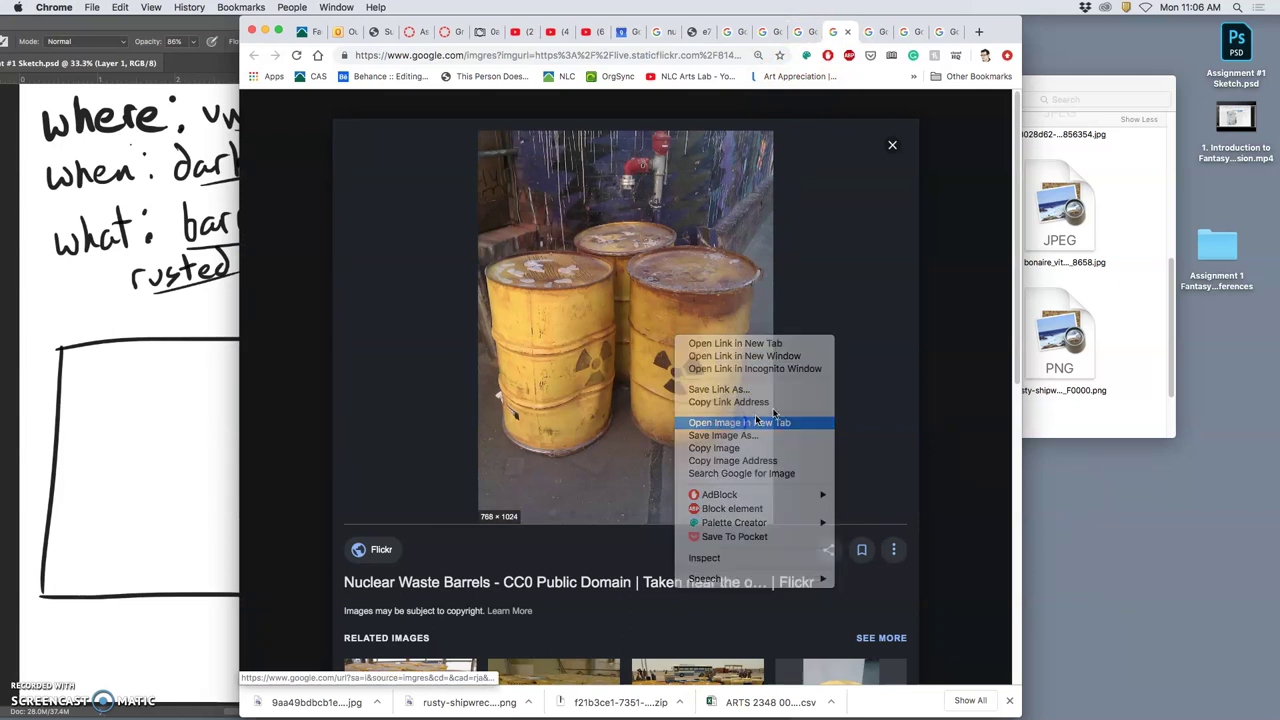
click(740, 423)
click(849, 32)
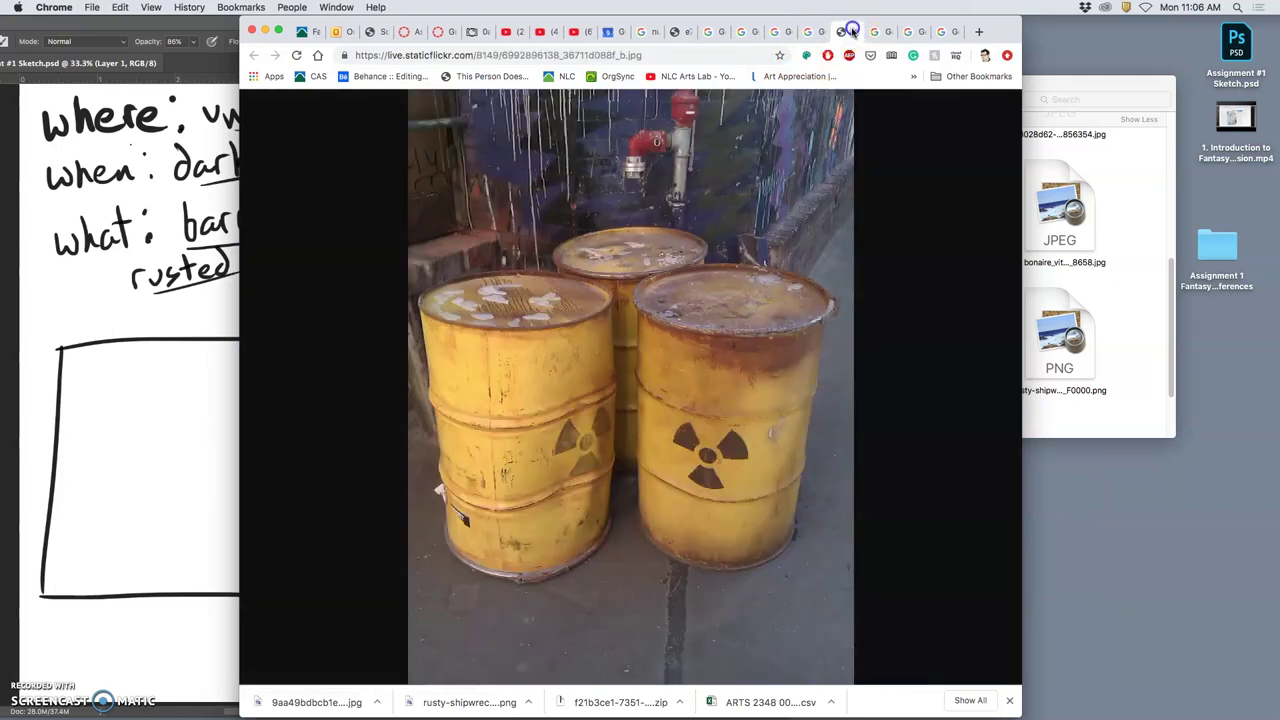
click(684, 360)
right_click(684, 362)
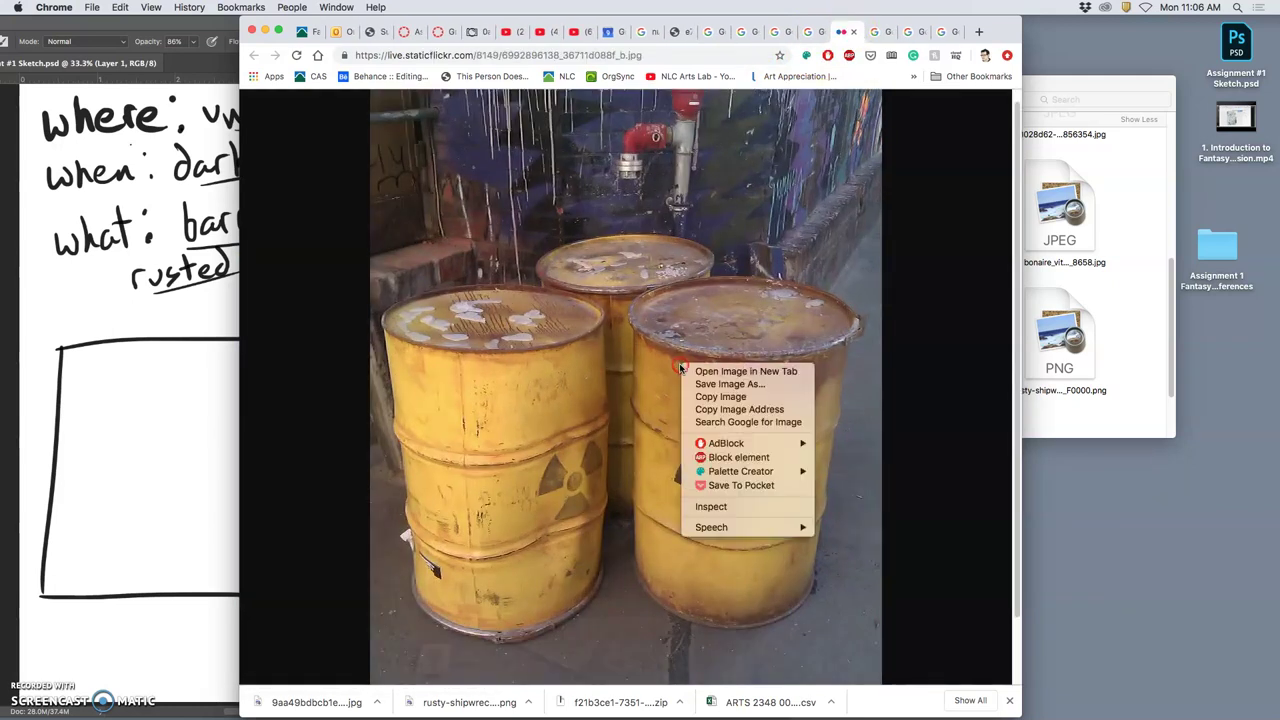
click(966, 388)
drag(834, 394, 1170, 543)
right_click(1158, 543)
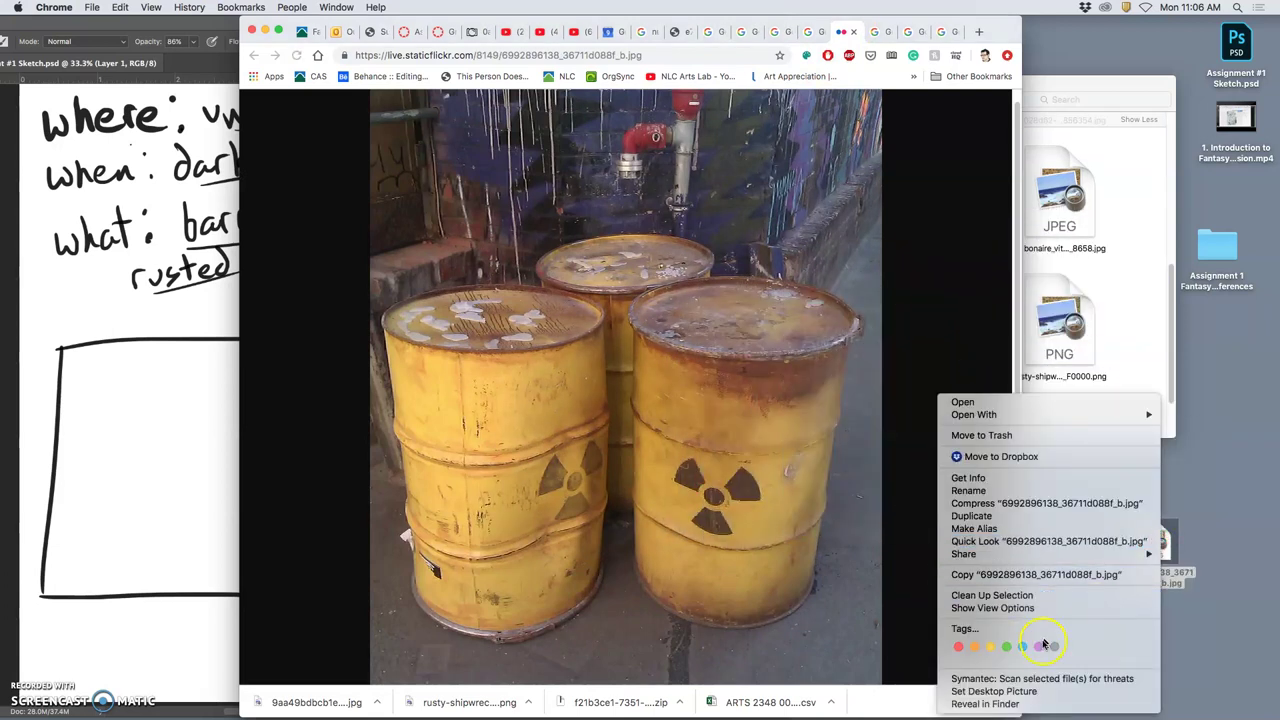
click(1012, 645)
click(853, 31)
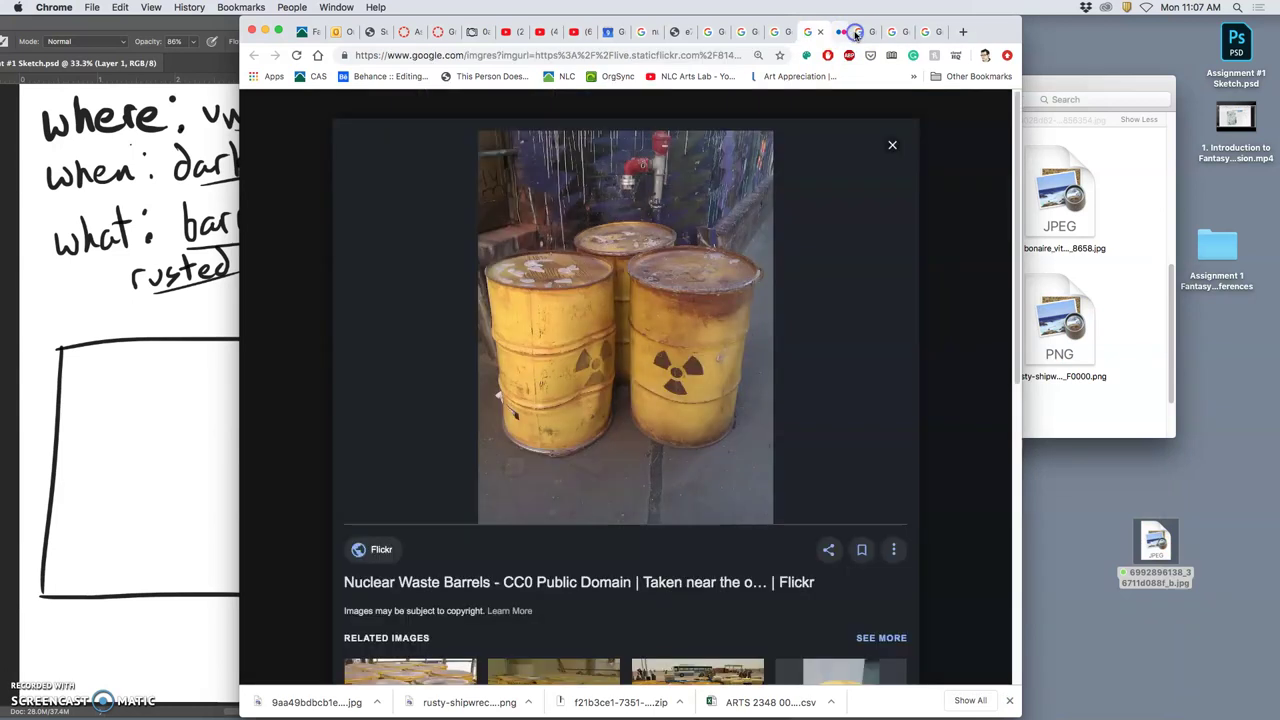
Step: View the Greenland rusting barrels image full size, then close the image and Google Images tabs
click(846, 33)
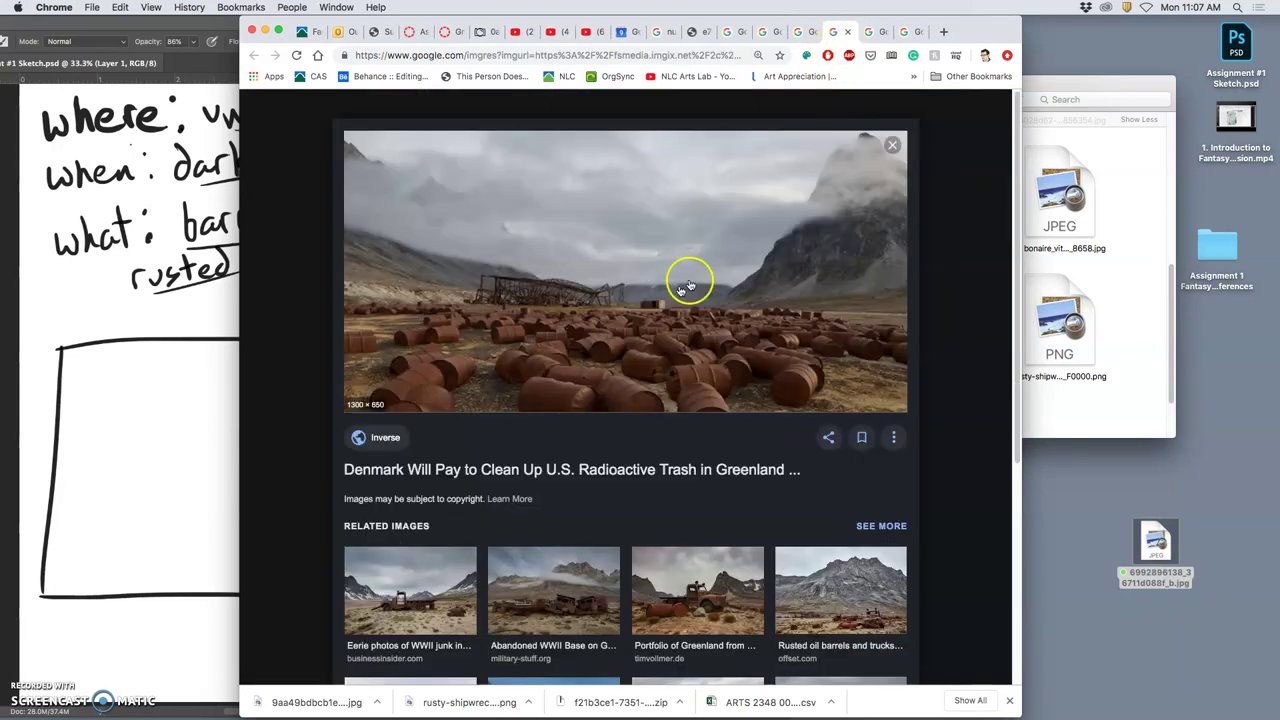
right_click(651, 310)
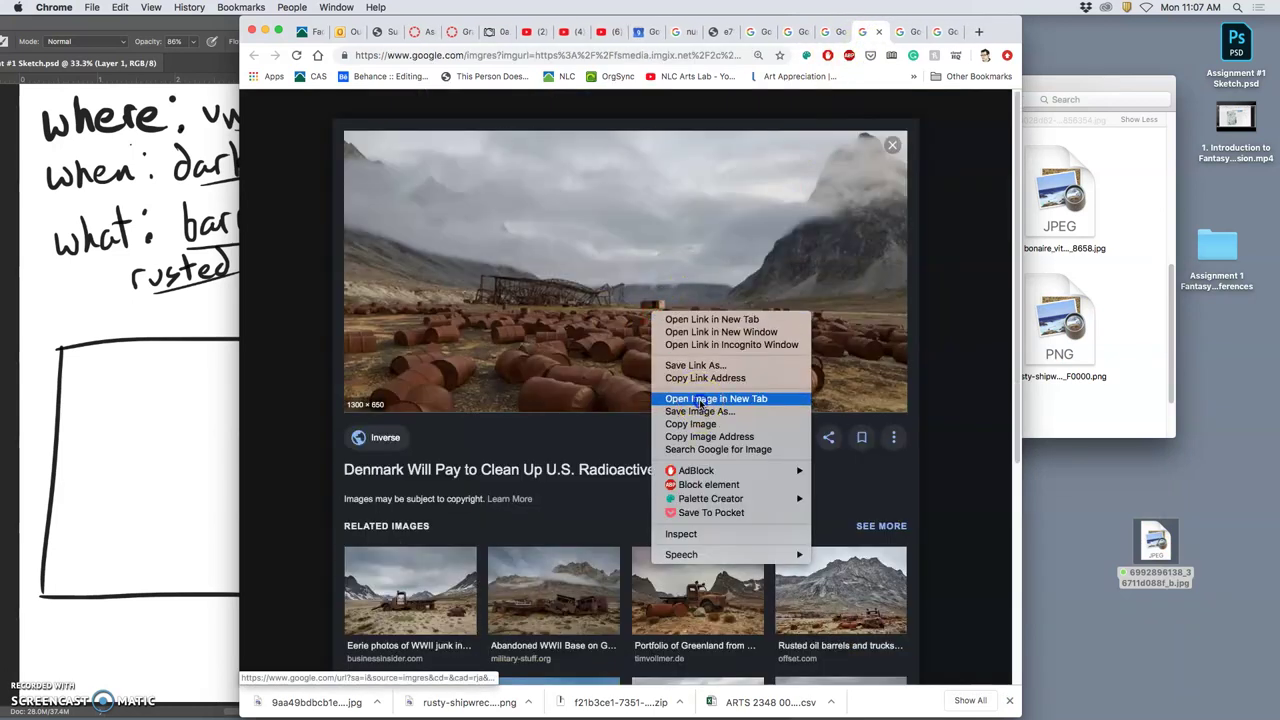
click(705, 398)
click(885, 33)
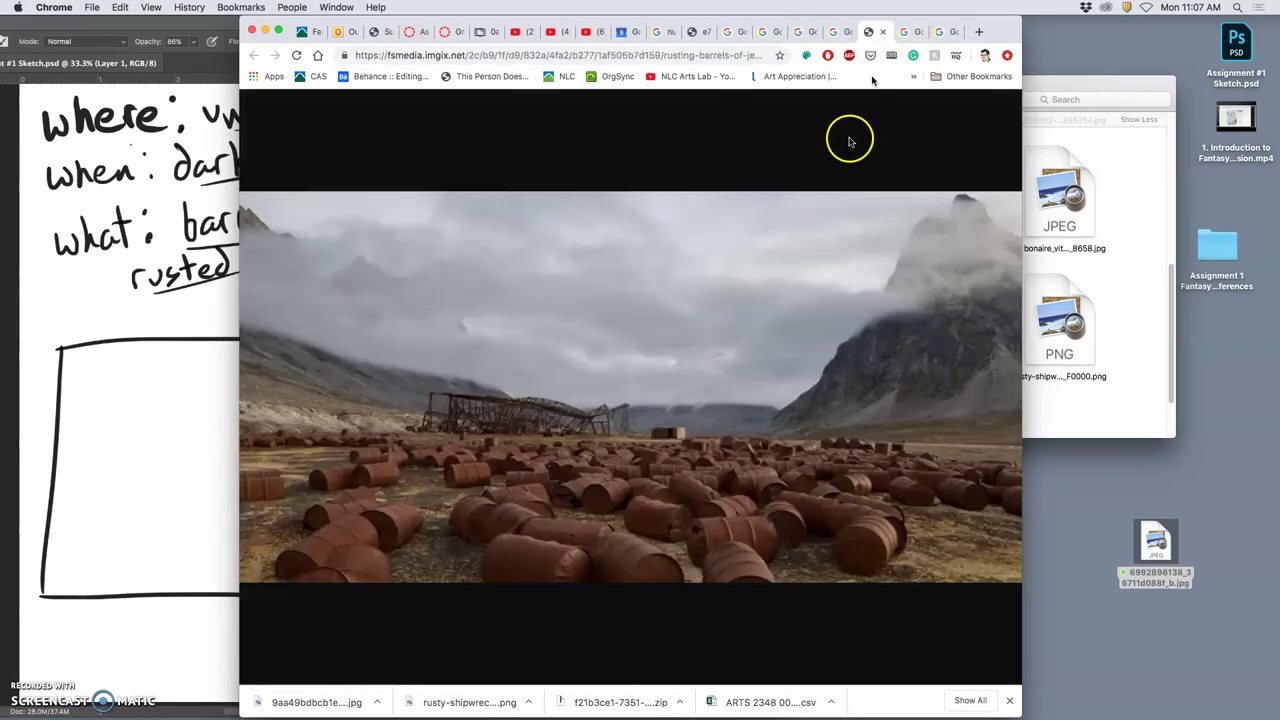
click(690, 398)
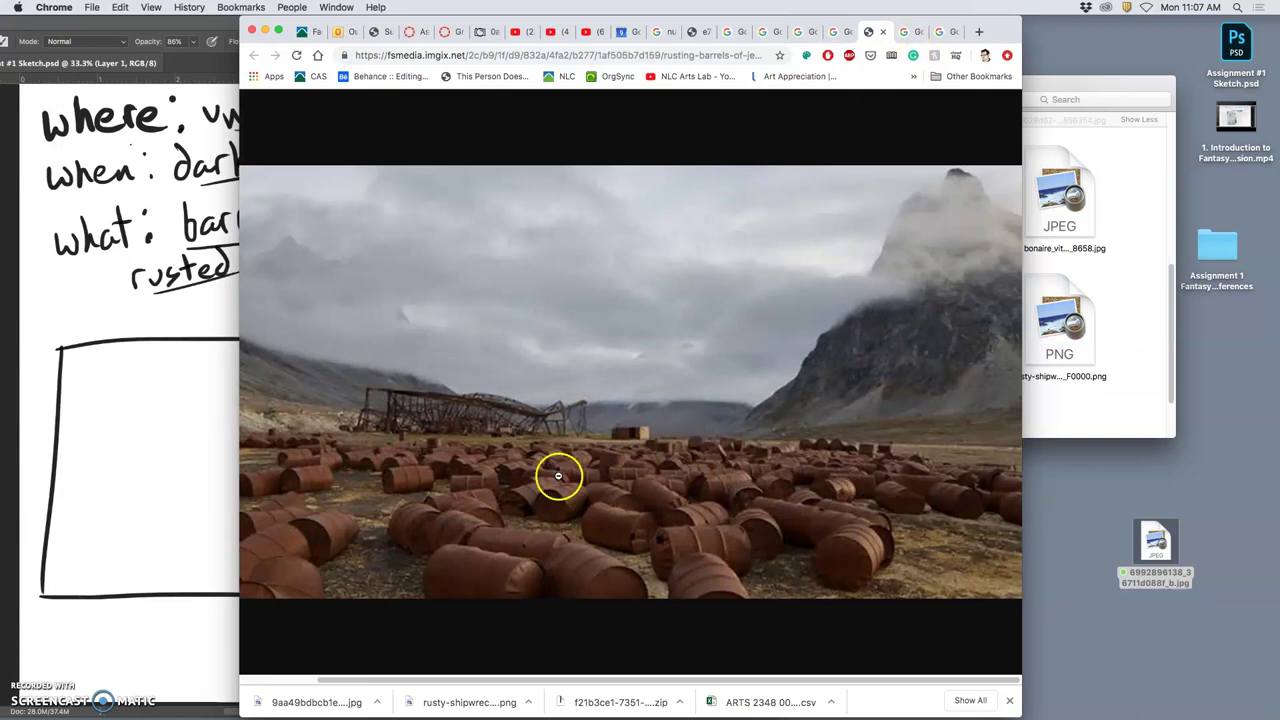
scroll(593, 438, left, 2)
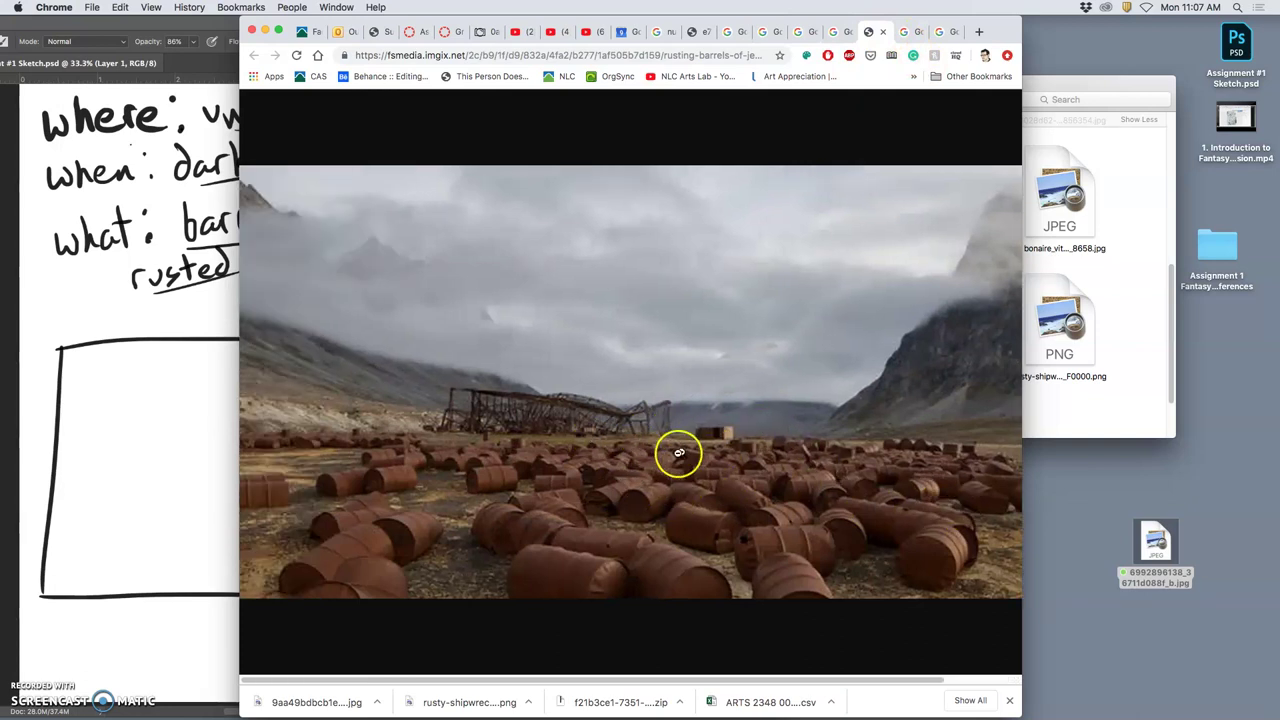
click(884, 32)
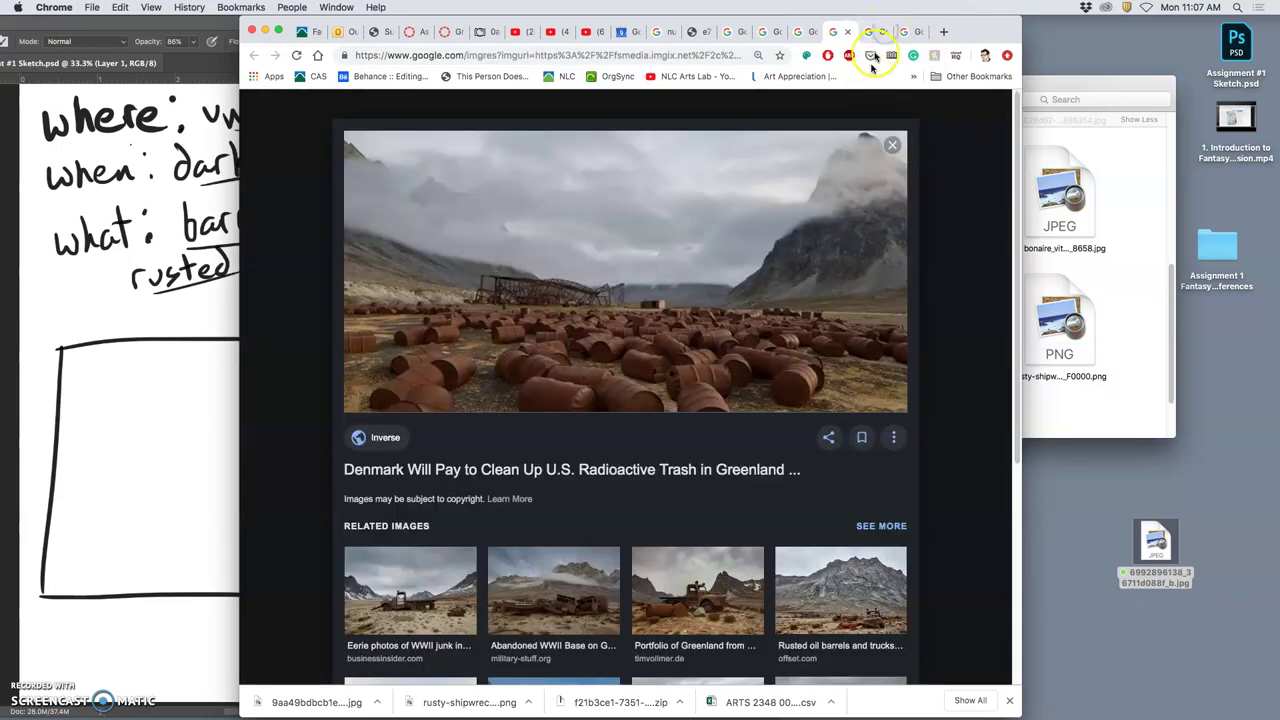
click(847, 32)
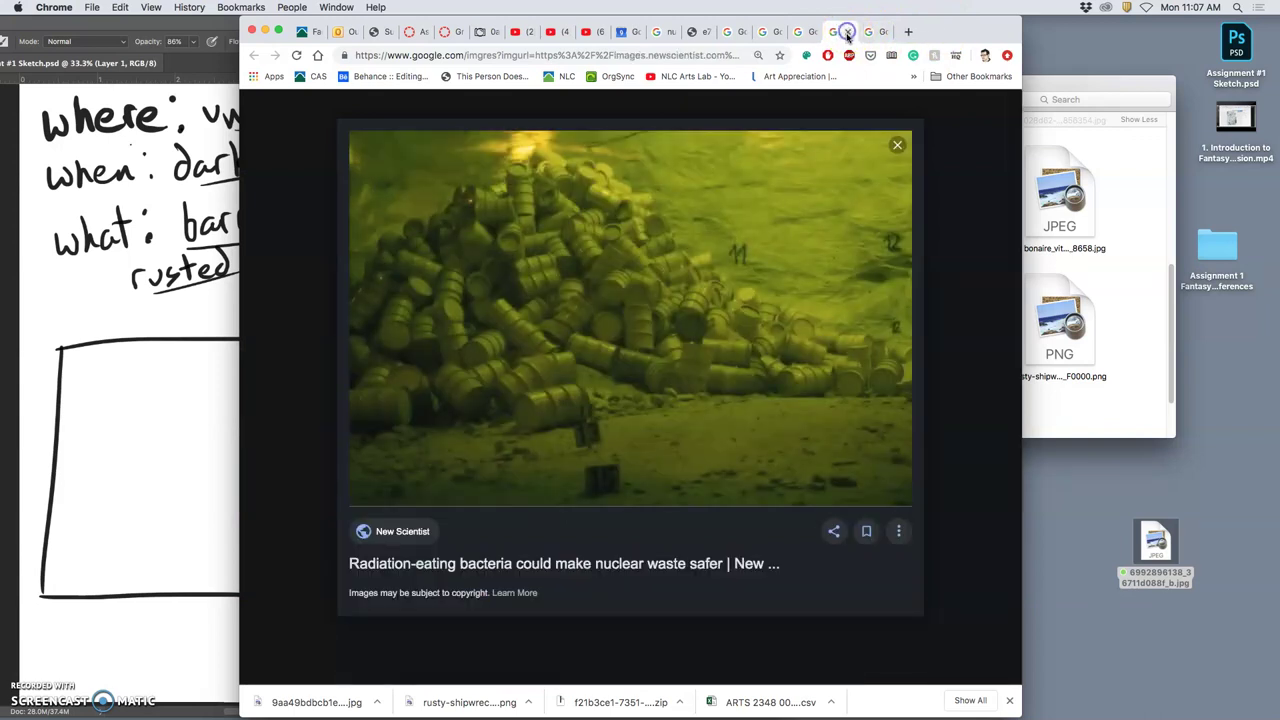
Step: Open the underwater barrels picture full size and save it as nationalgeographic_264498.jpg
right_click(549, 279)
click(604, 366)
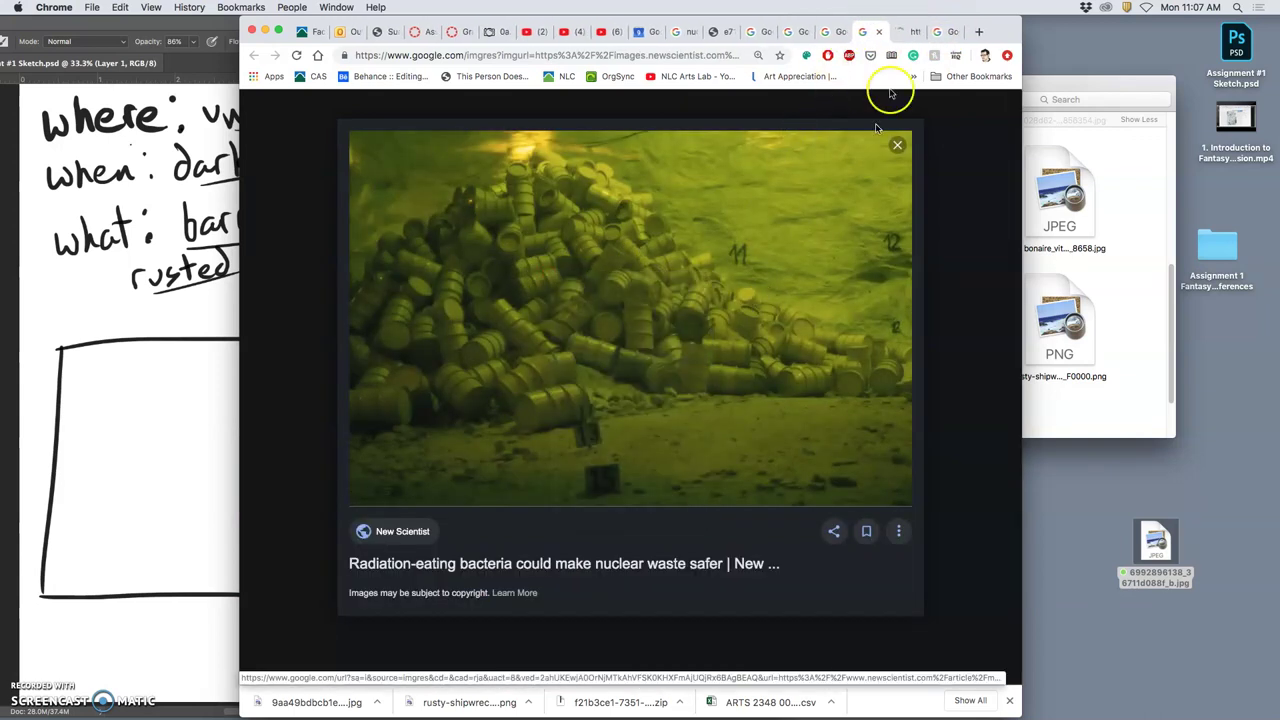
click(914, 32)
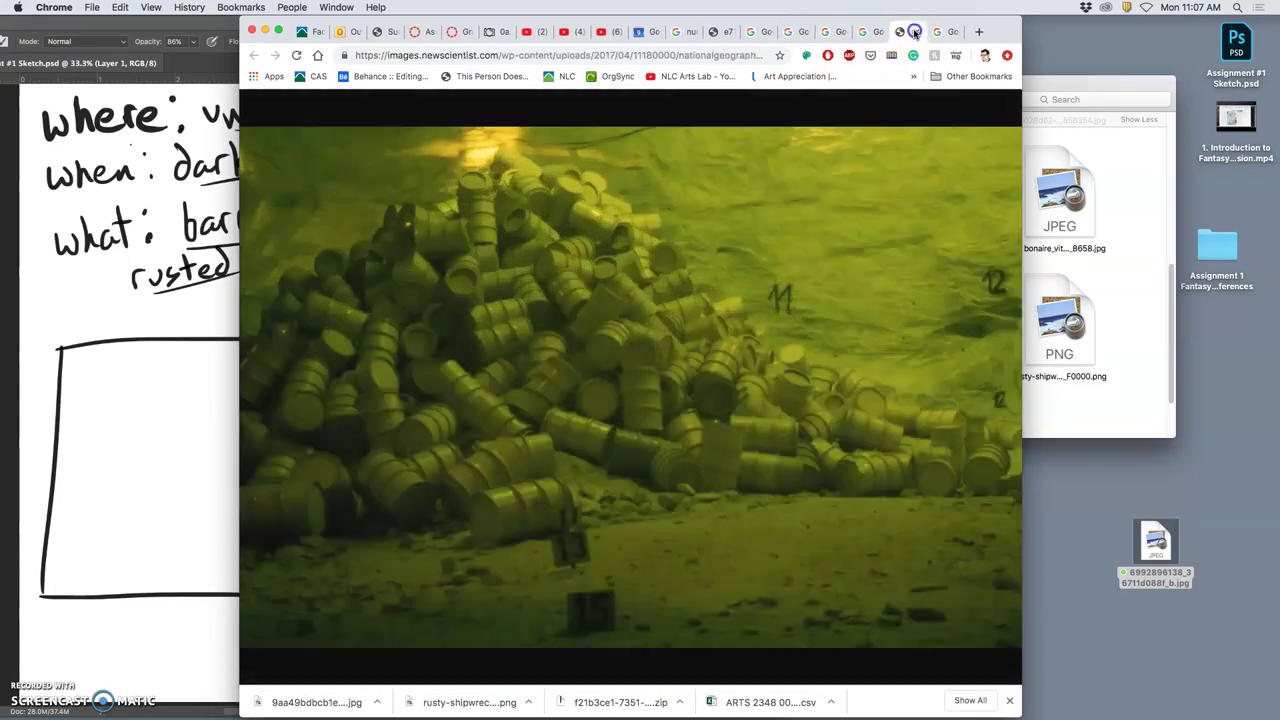
click(588, 376)
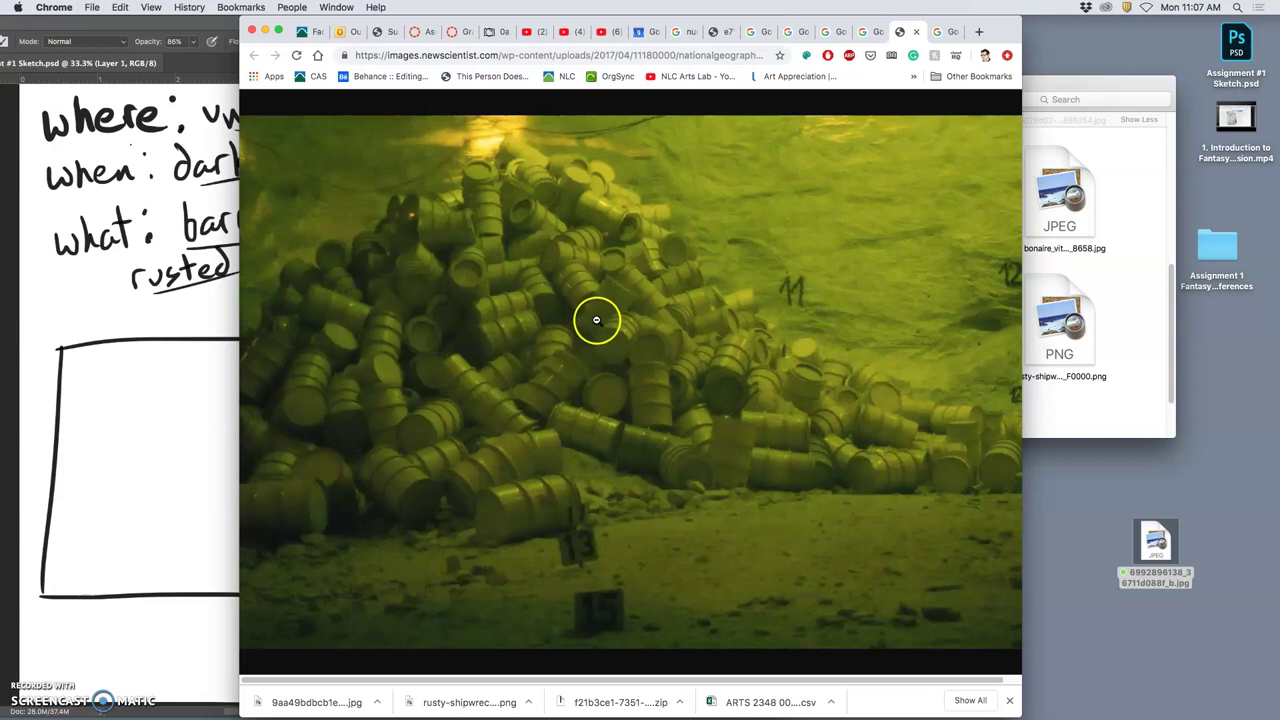
drag(596, 320, 1091, 494)
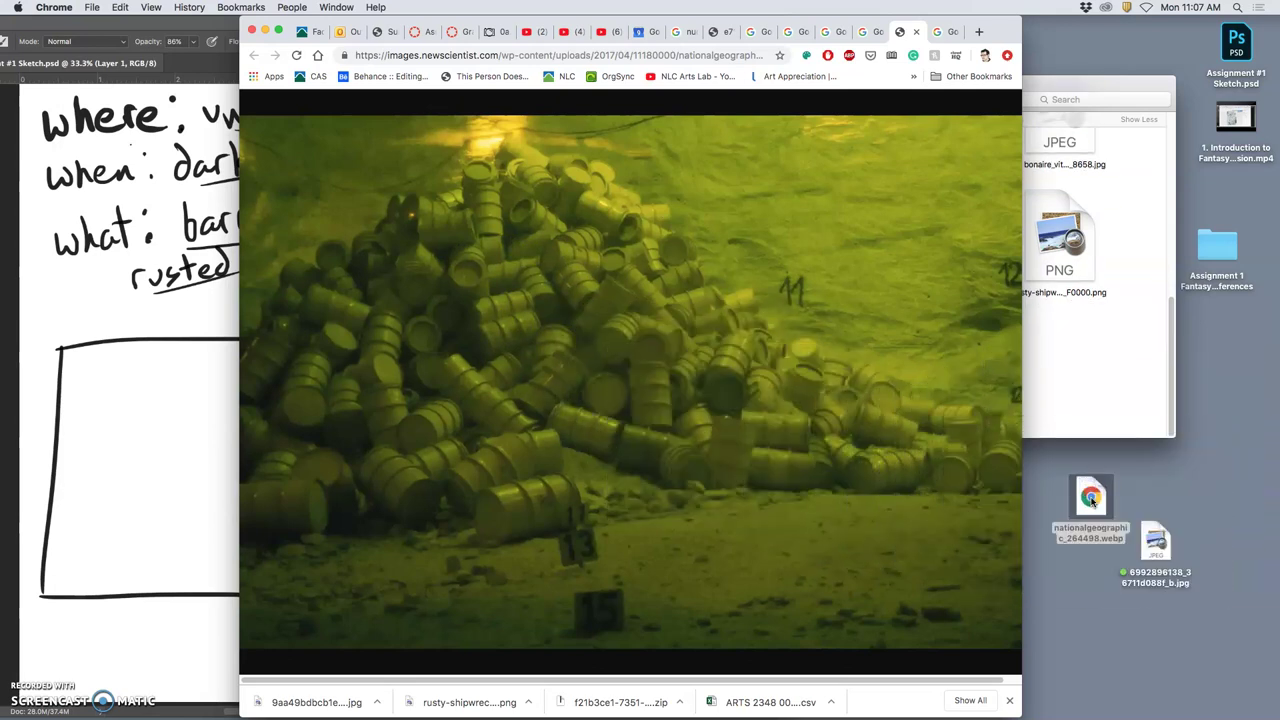
right_click(652, 398)
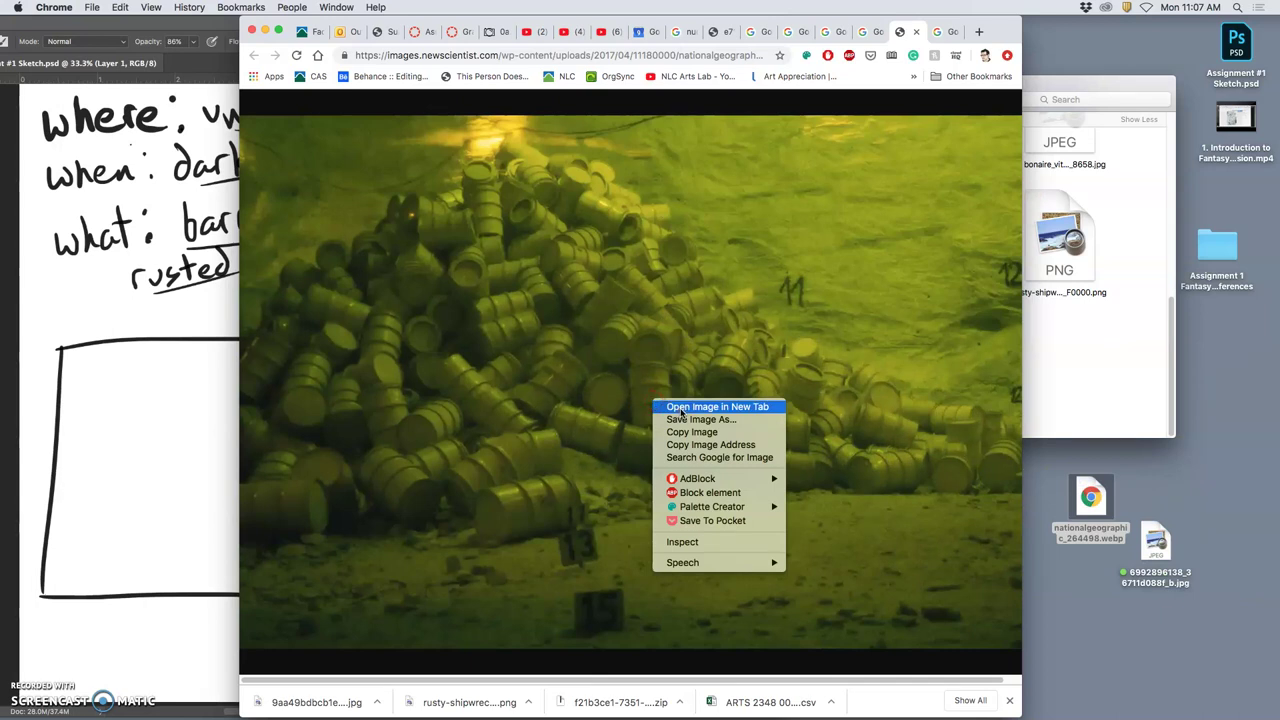
click(680, 419)
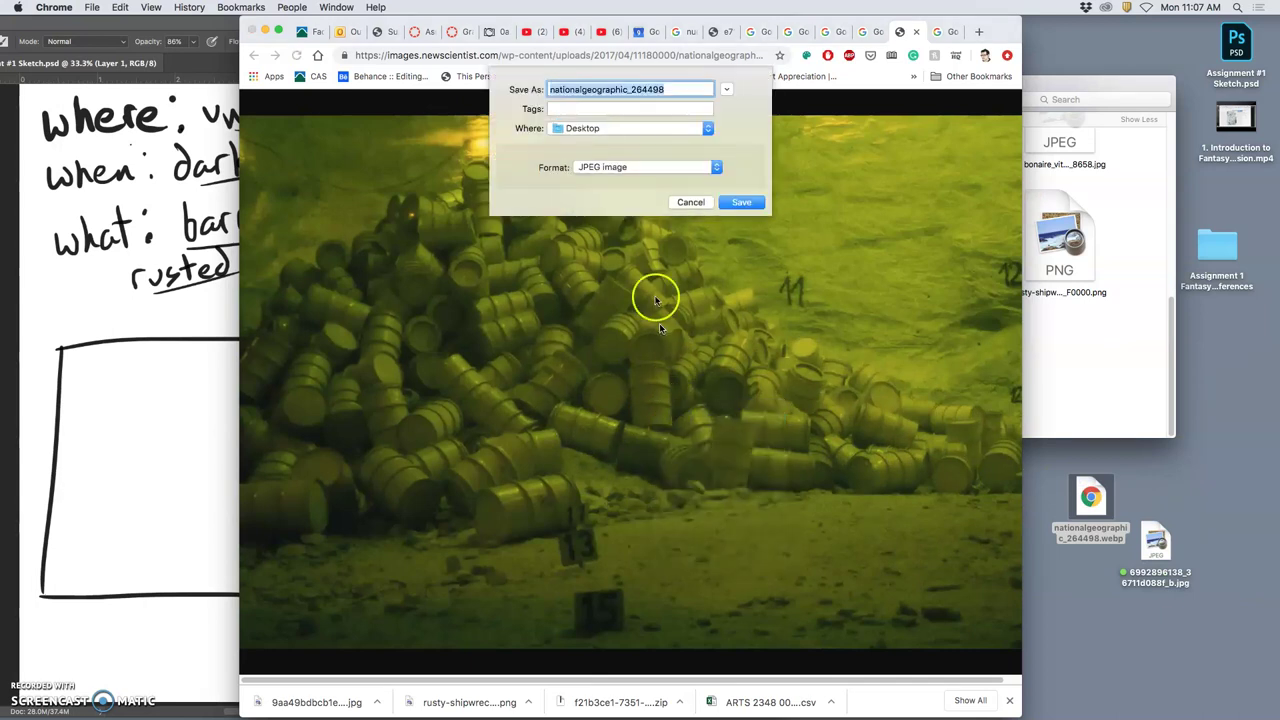
click(740, 203)
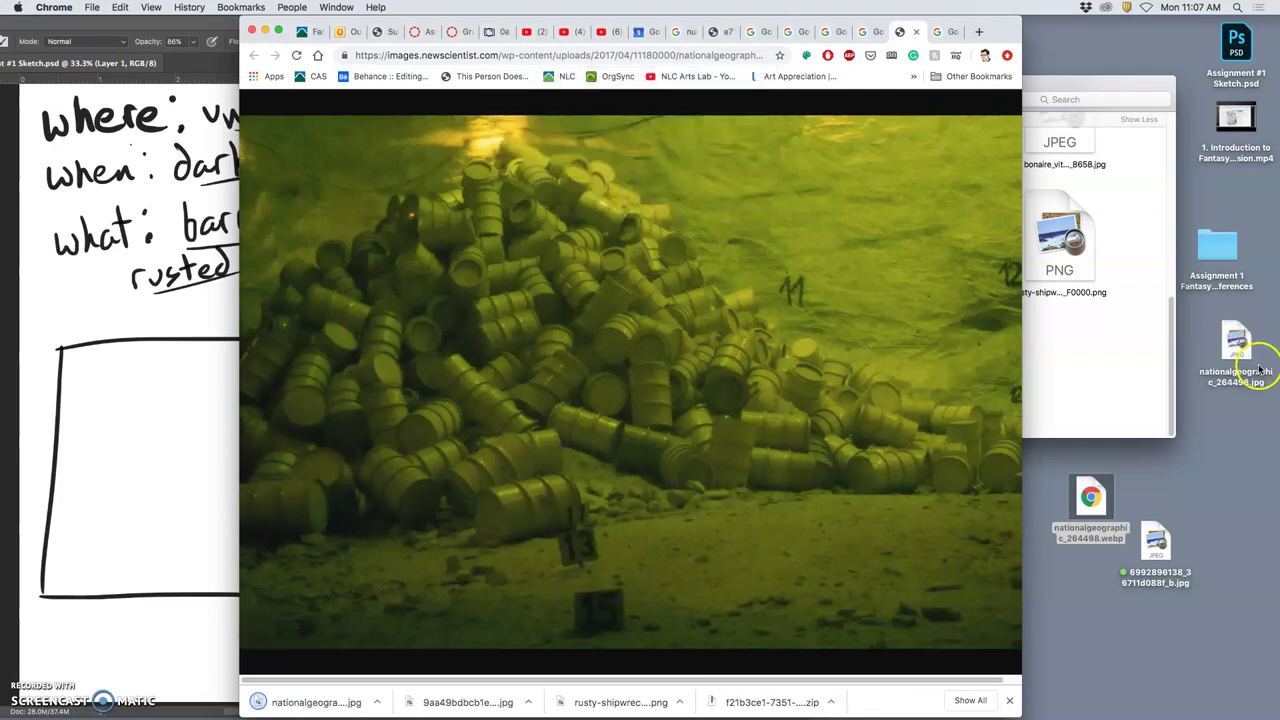
right_click(1238, 346)
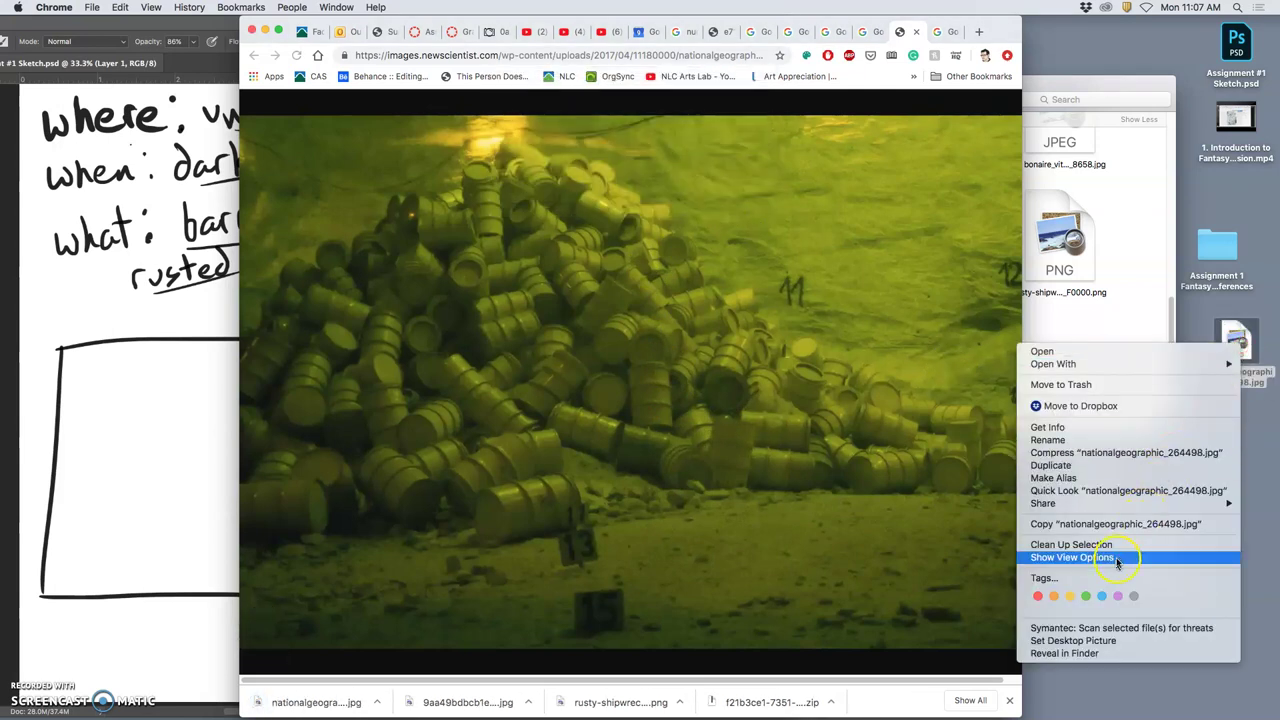
click(1086, 596)
right_click(1098, 497)
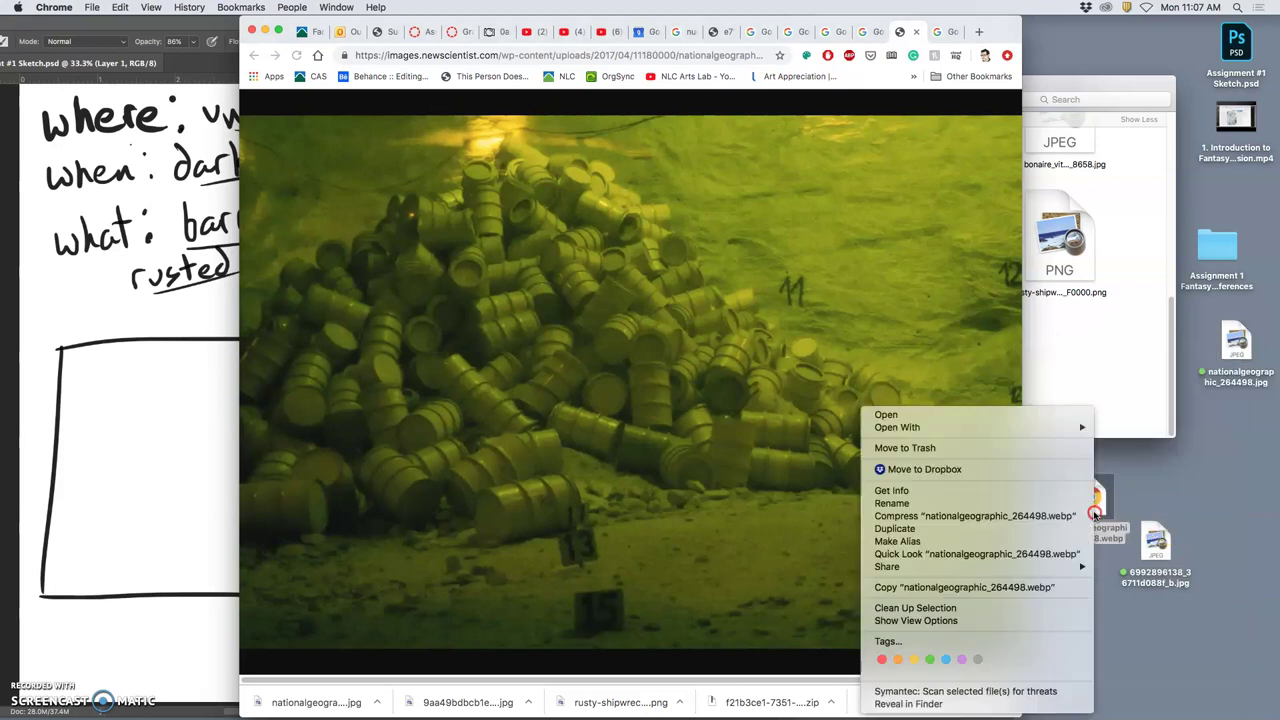
click(997, 450)
drag(1236, 345, 1110, 345)
click(1155, 540)
drag(1155, 540, 872, 347)
Step: Open the rusted blue barrels picture full size in a new tab
click(915, 34)
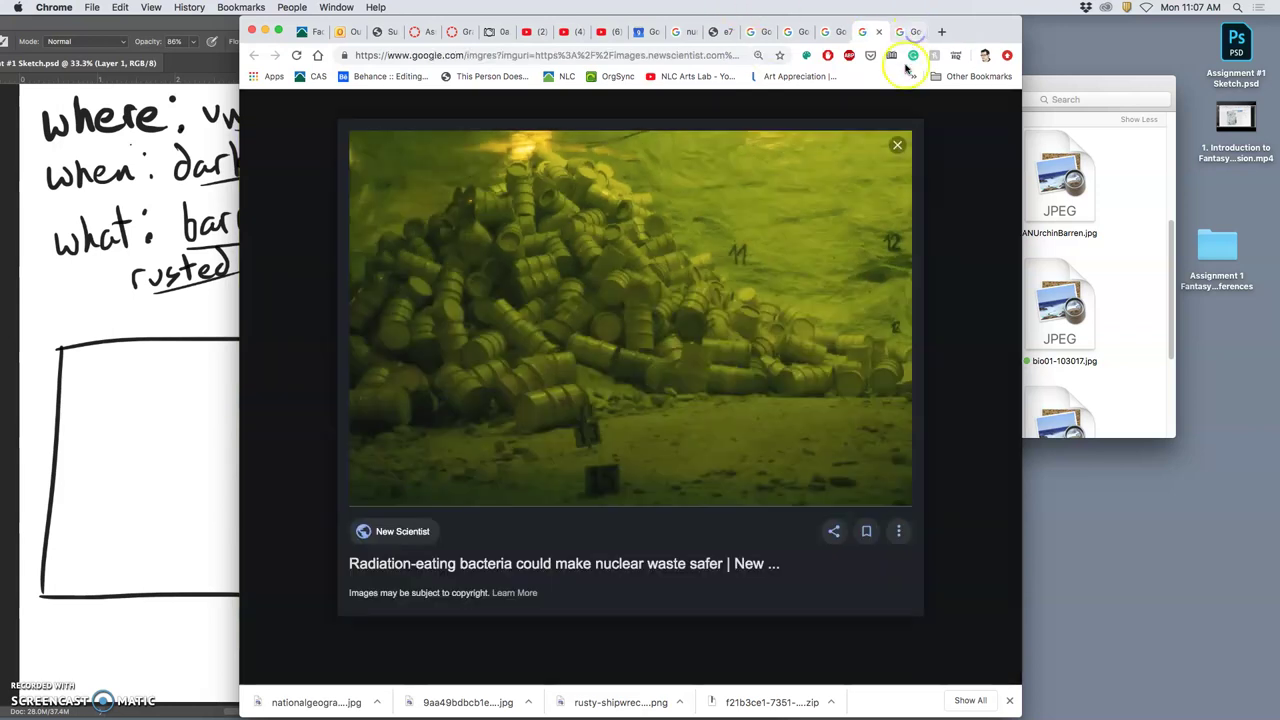
click(880, 34)
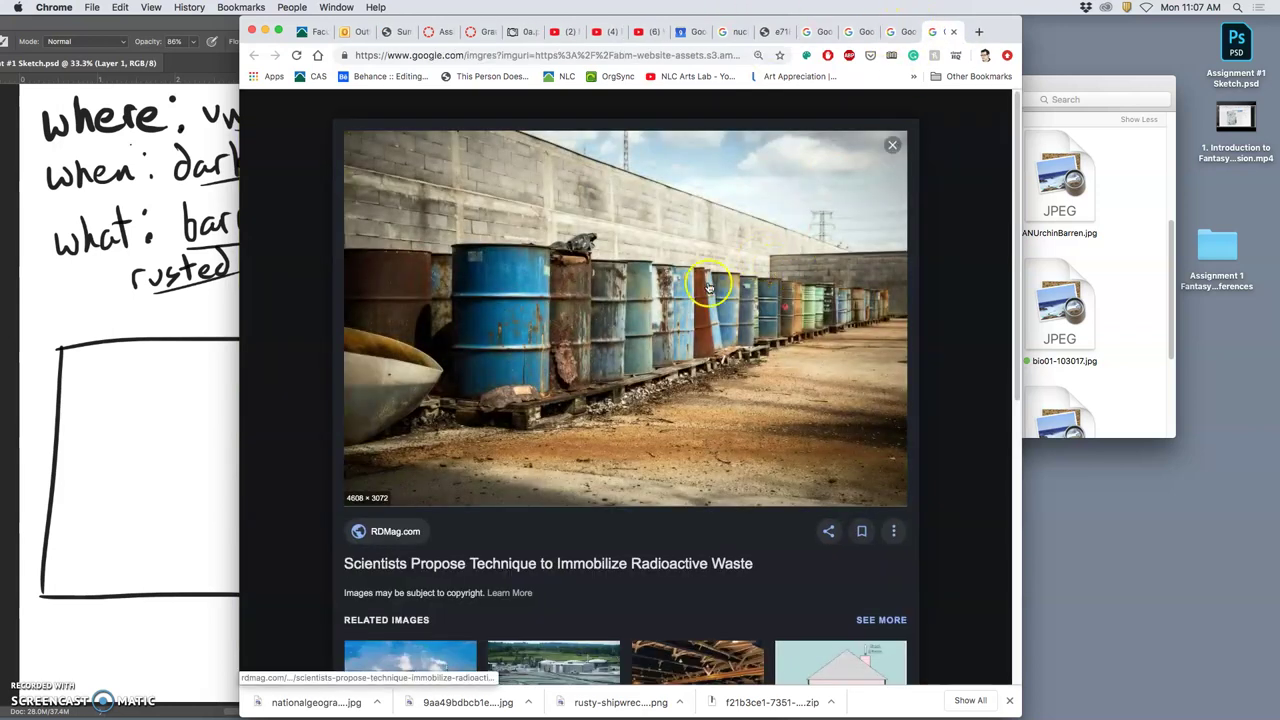
right_click(623, 321)
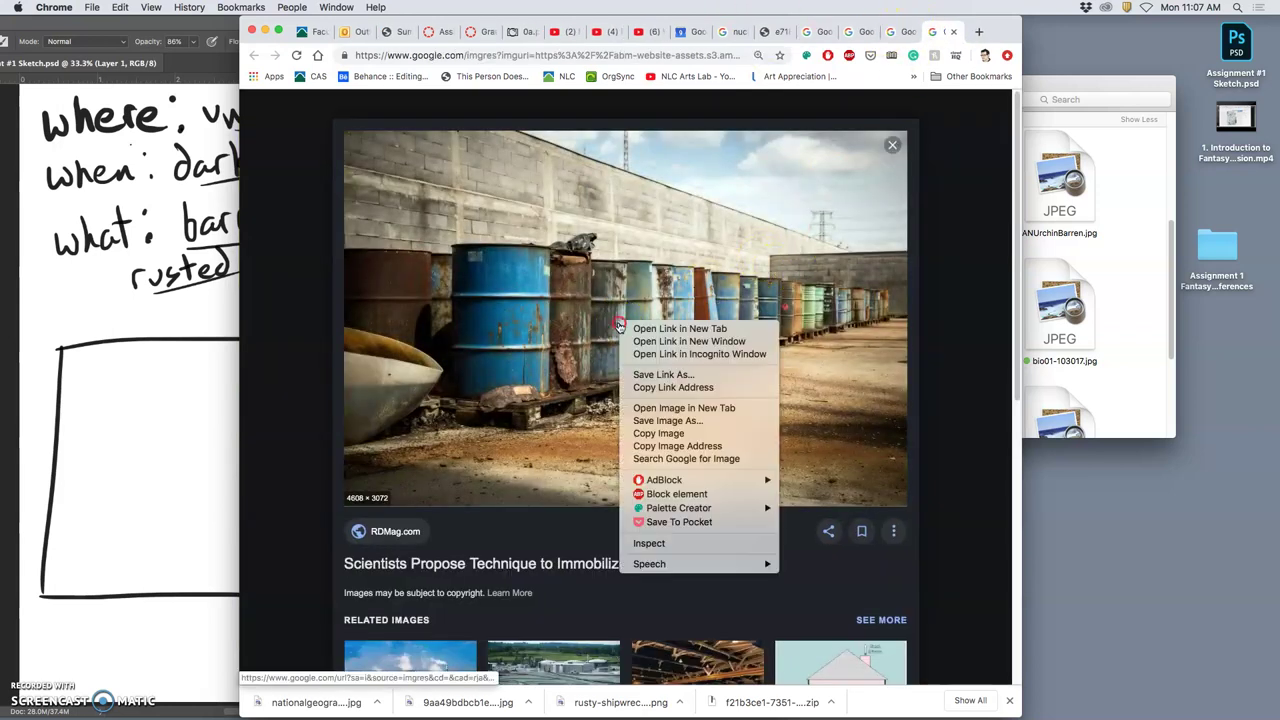
click(663, 410)
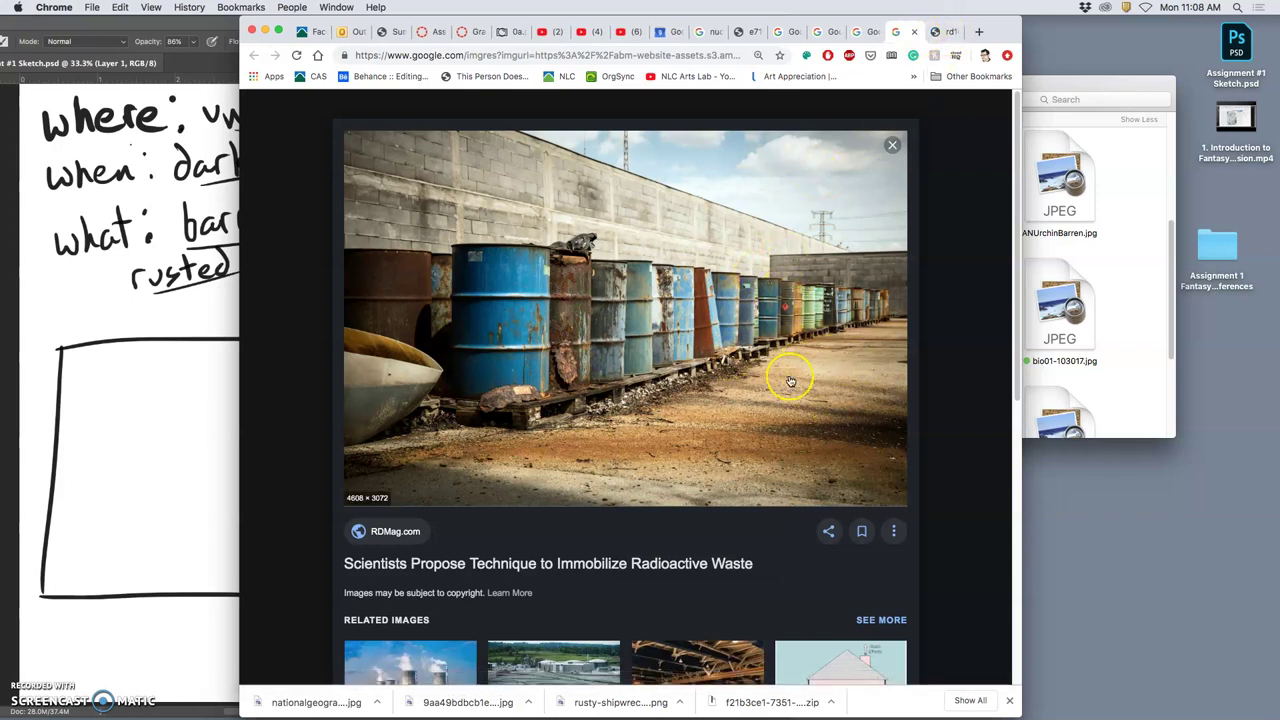
click(950, 32)
click(673, 378)
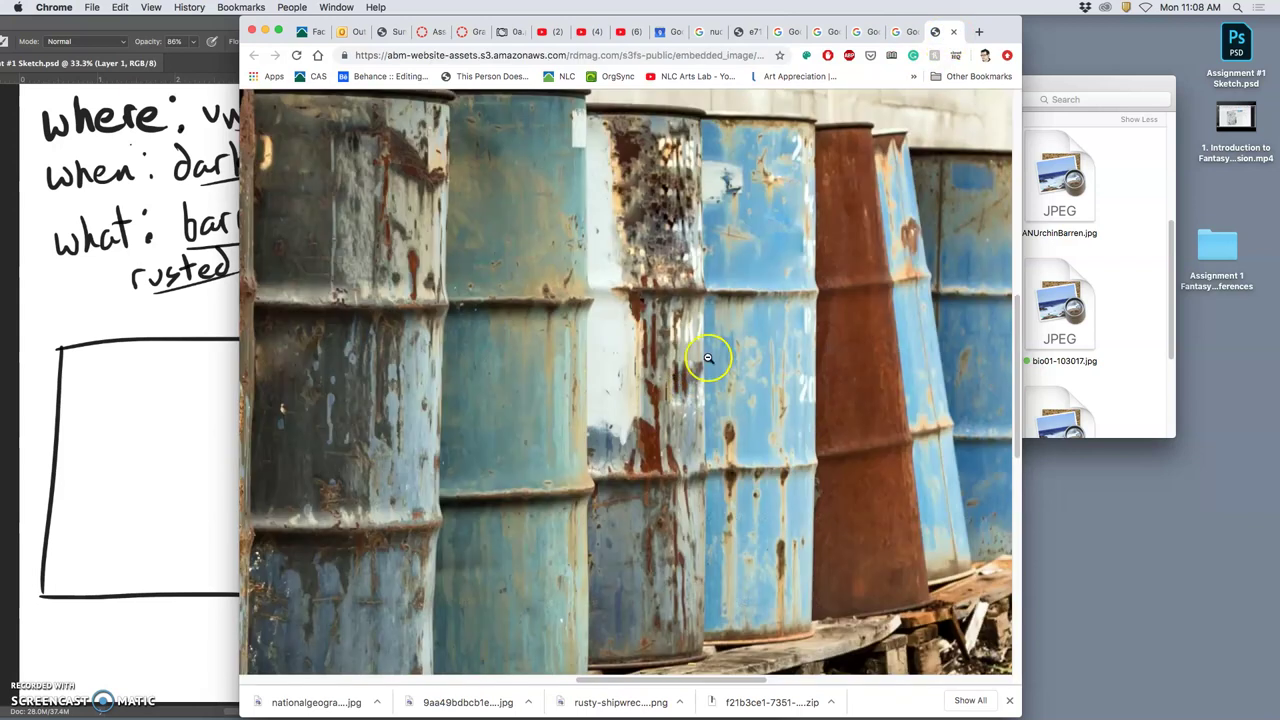
Step: Drag rd1611_waste.jpg to the desktop, tag it green, and move it into the references folder
drag(820, 400, 1106, 537)
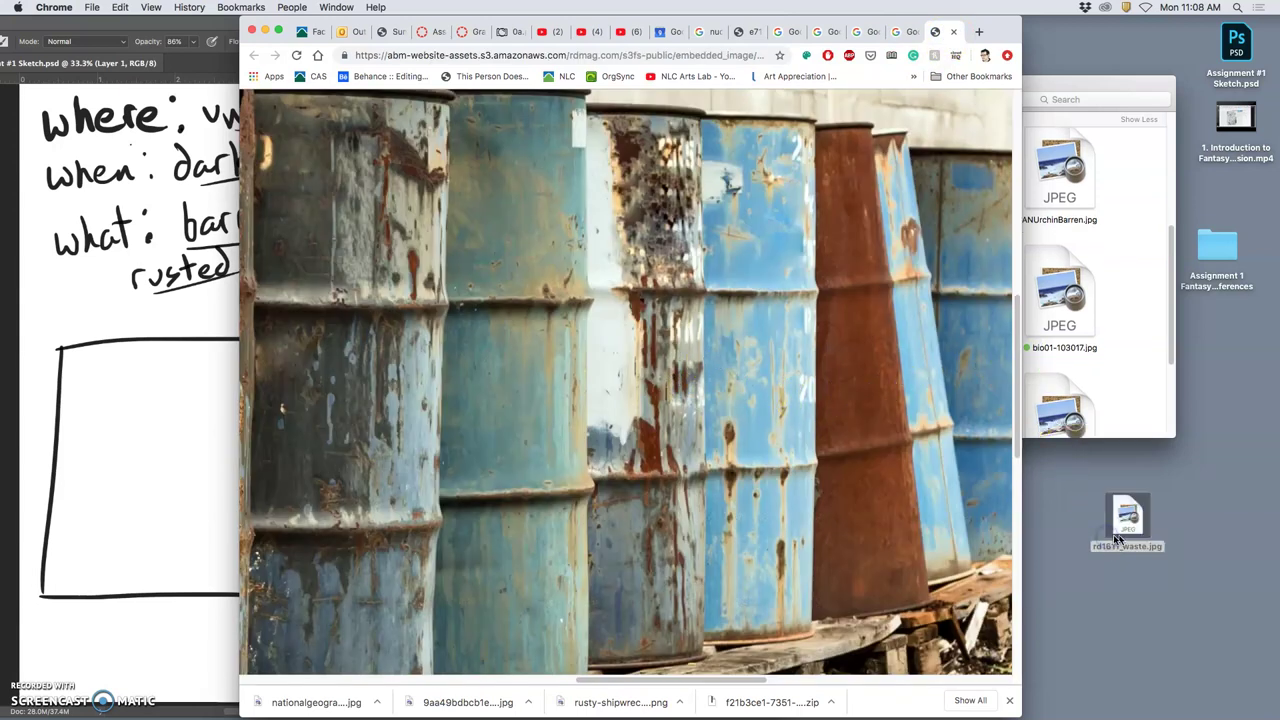
right_click(1125, 549)
click(985, 648)
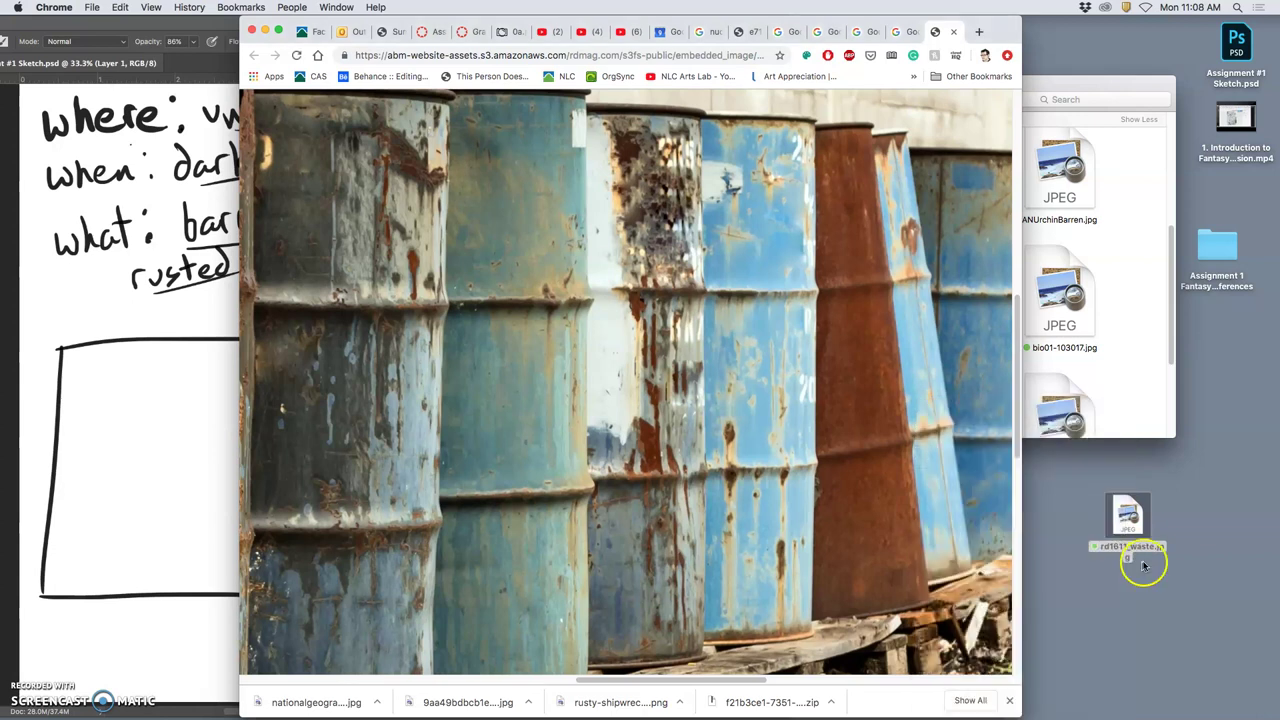
drag(1137, 545, 1129, 383)
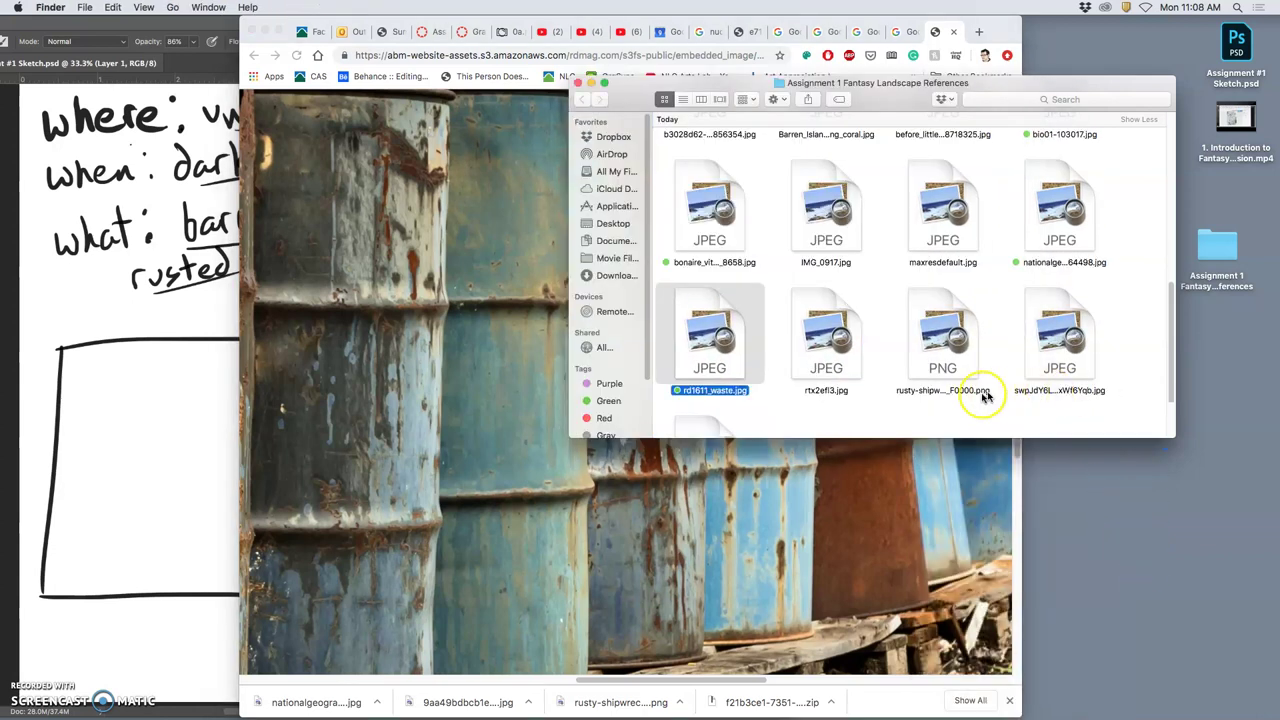
Step: Close all leftover image and search tabs, leaving a fresh New Tab page
click(595, 440)
scroll(760, 257, up, 3)
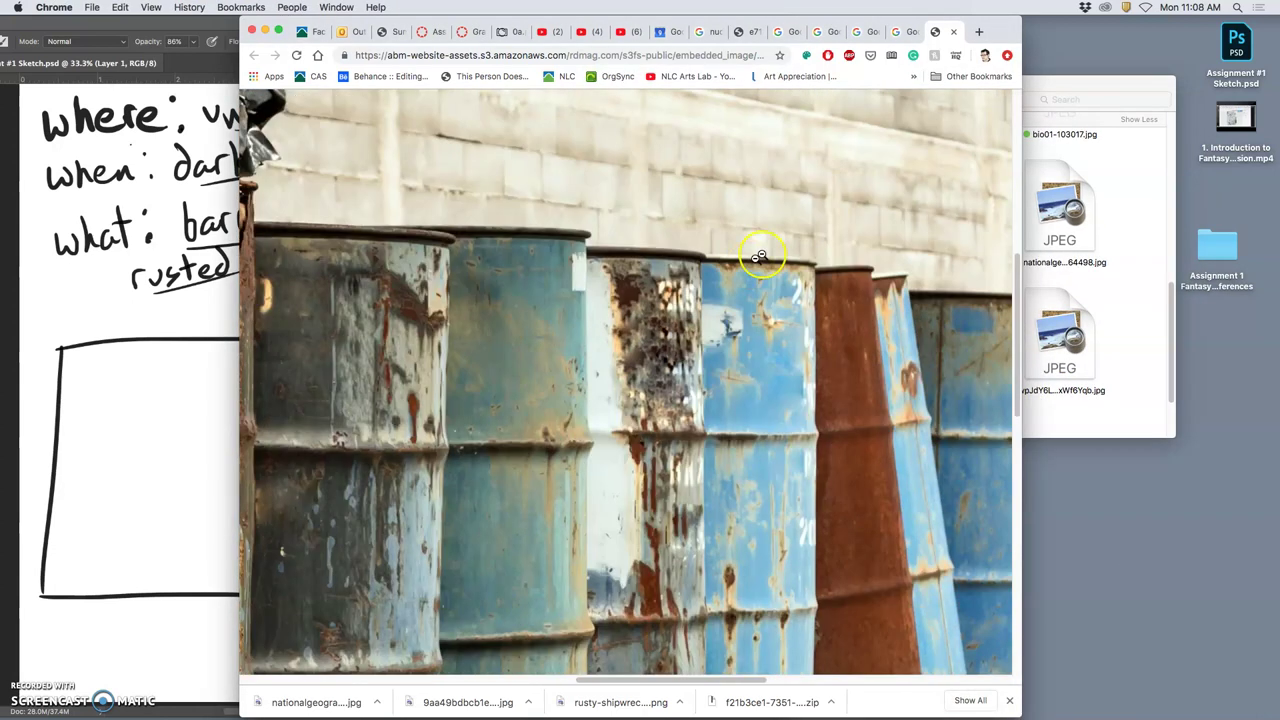
click(955, 32)
click(955, 32)
click(955, 32)
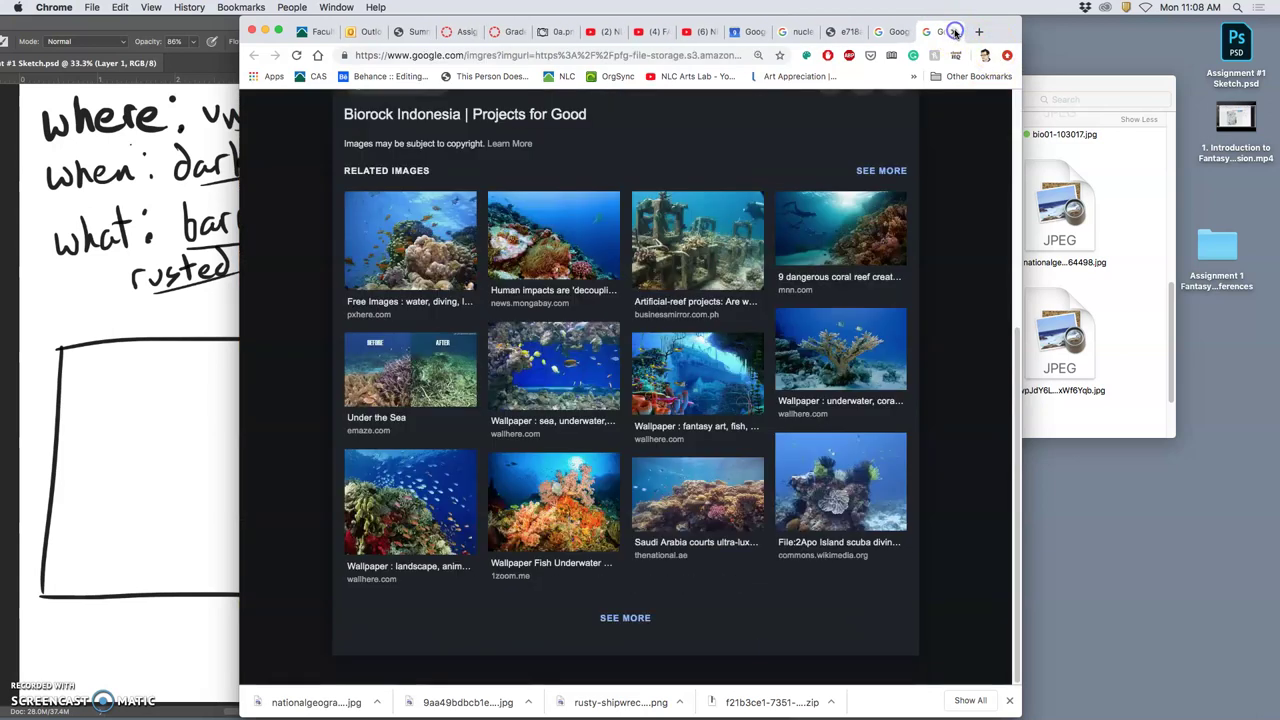
click(955, 32)
click(955, 32)
click(955, 32)
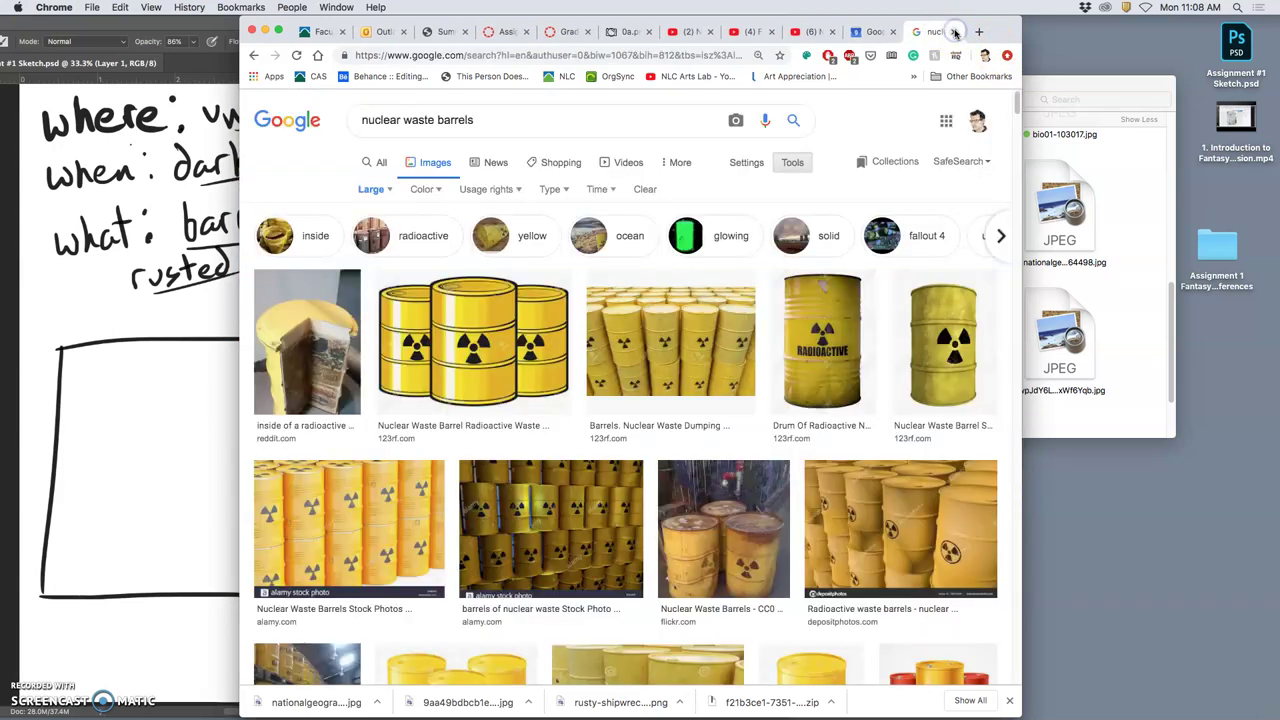
click(955, 32)
click(979, 32)
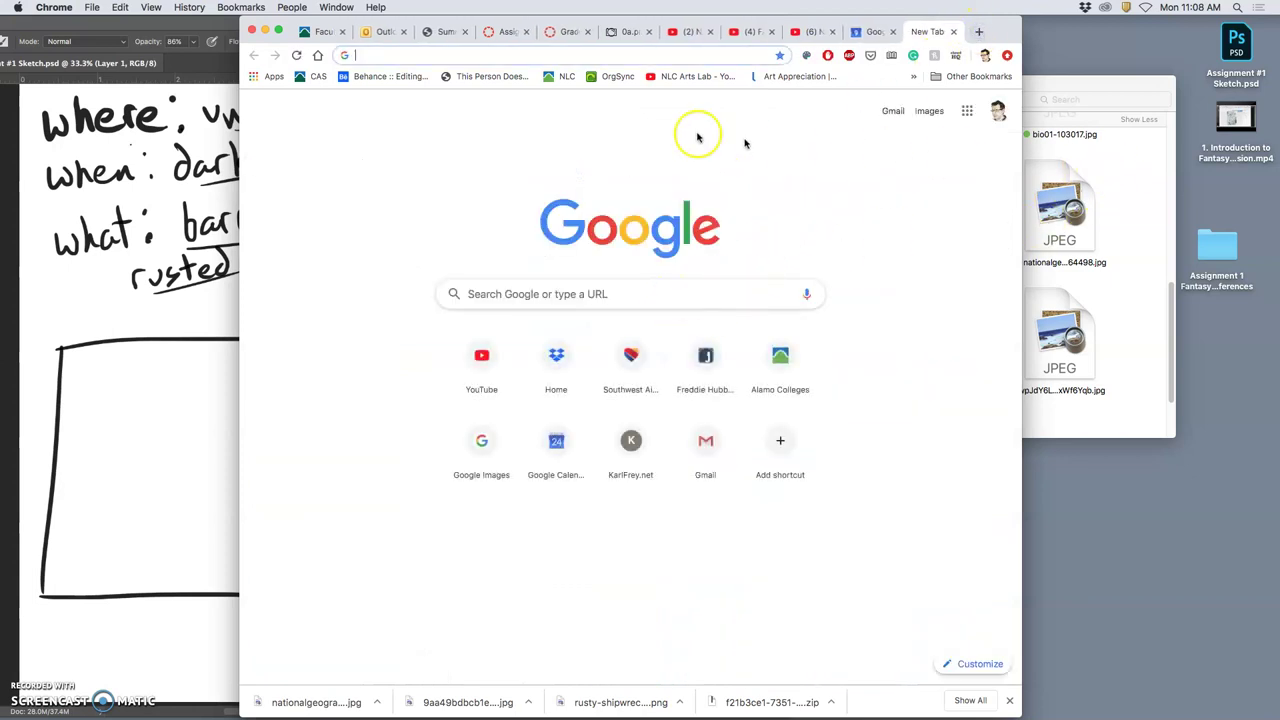
Step: Quit Chrome and enlarge the references folder window to show more files
click(263, 28)
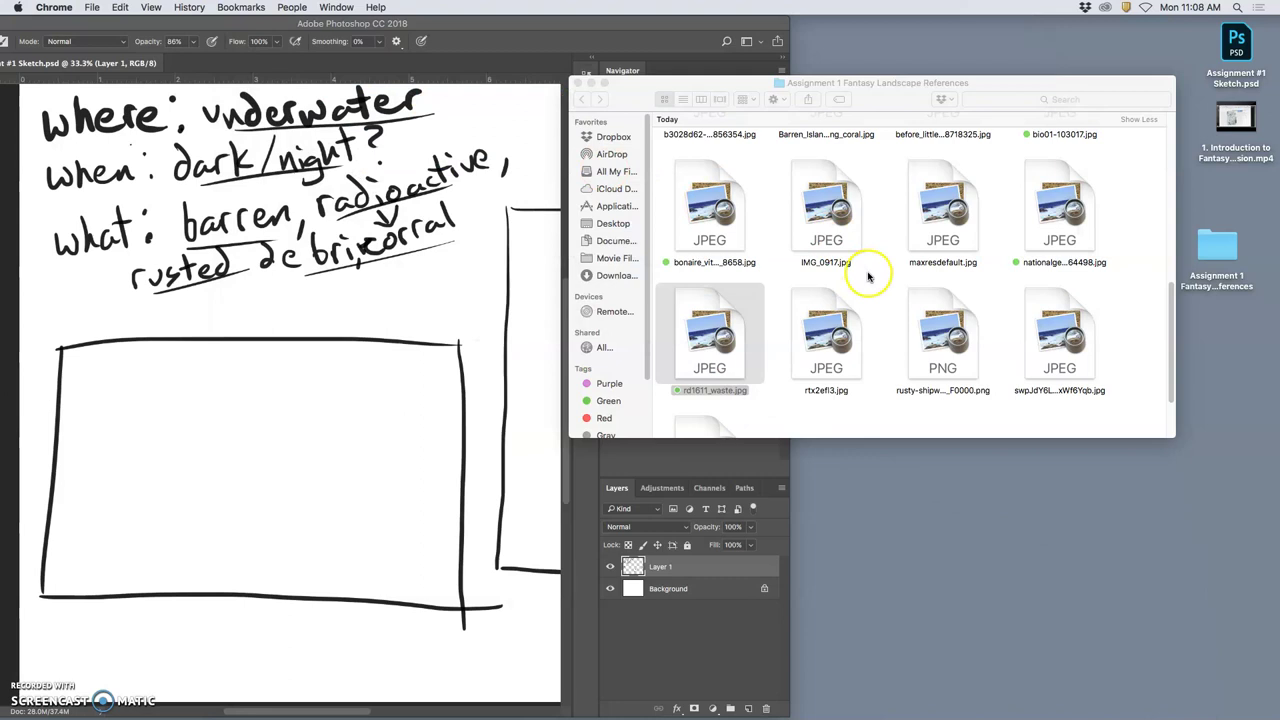
click(874, 318)
scroll(871, 320, down, 2)
scroll(870, 320, up, 5)
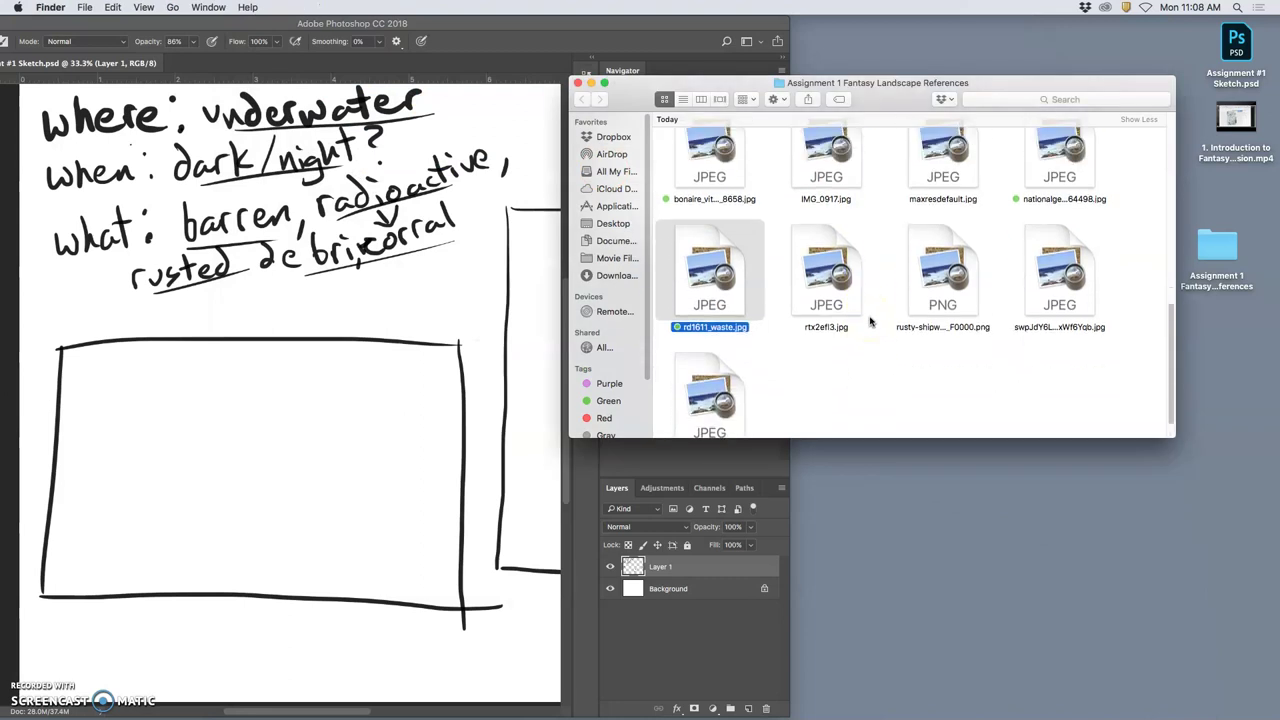
scroll(870, 320, up, 3)
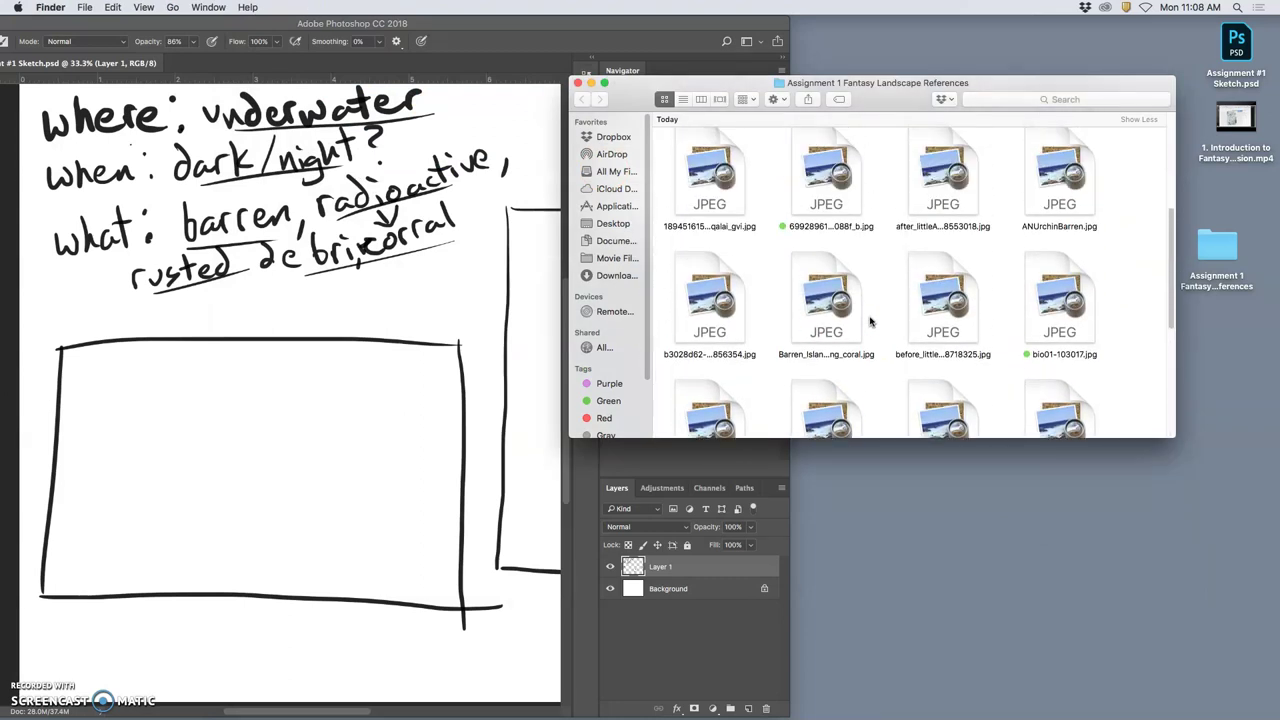
click(1171, 430)
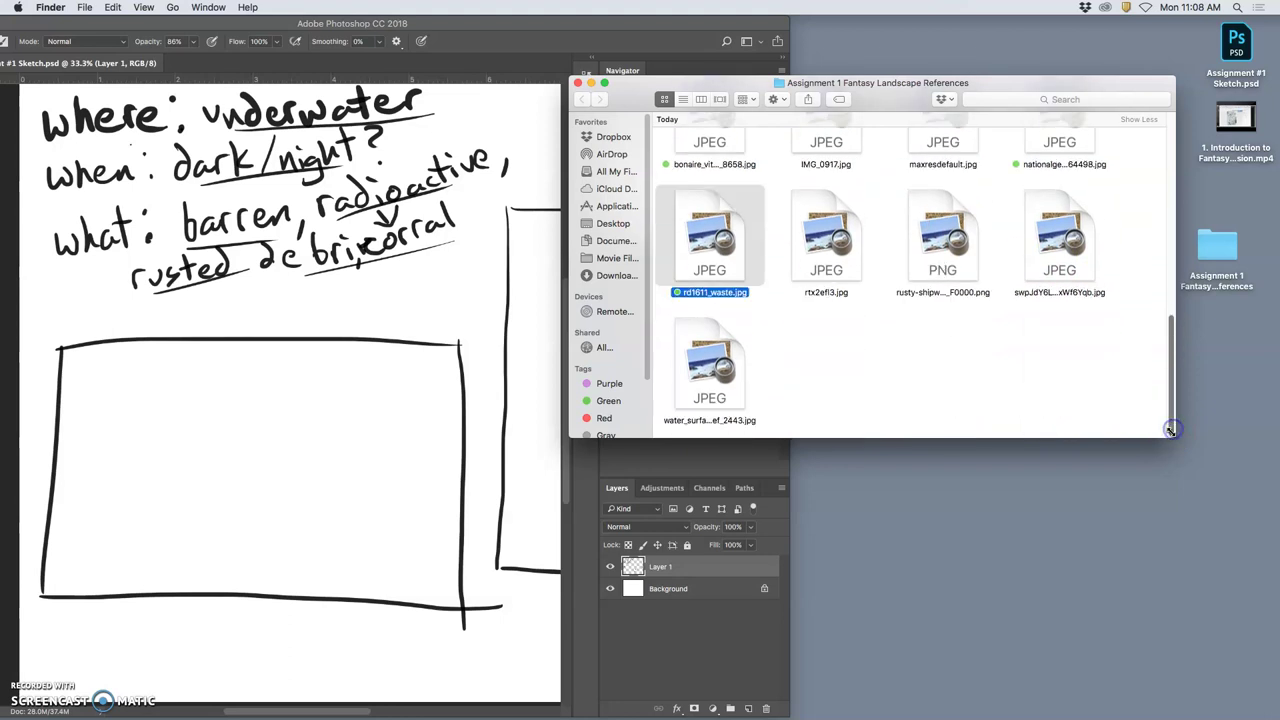
drag(1171, 430, 1232, 714)
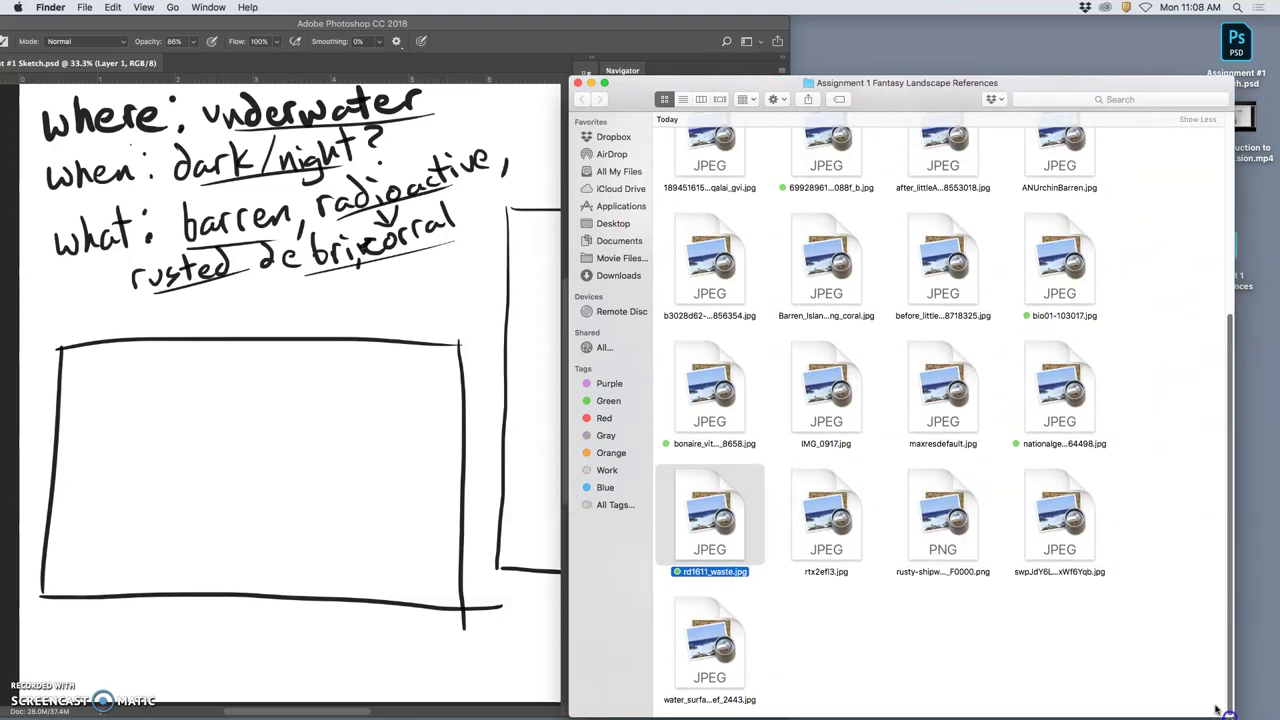
click(714, 530)
super+click(690, 410)
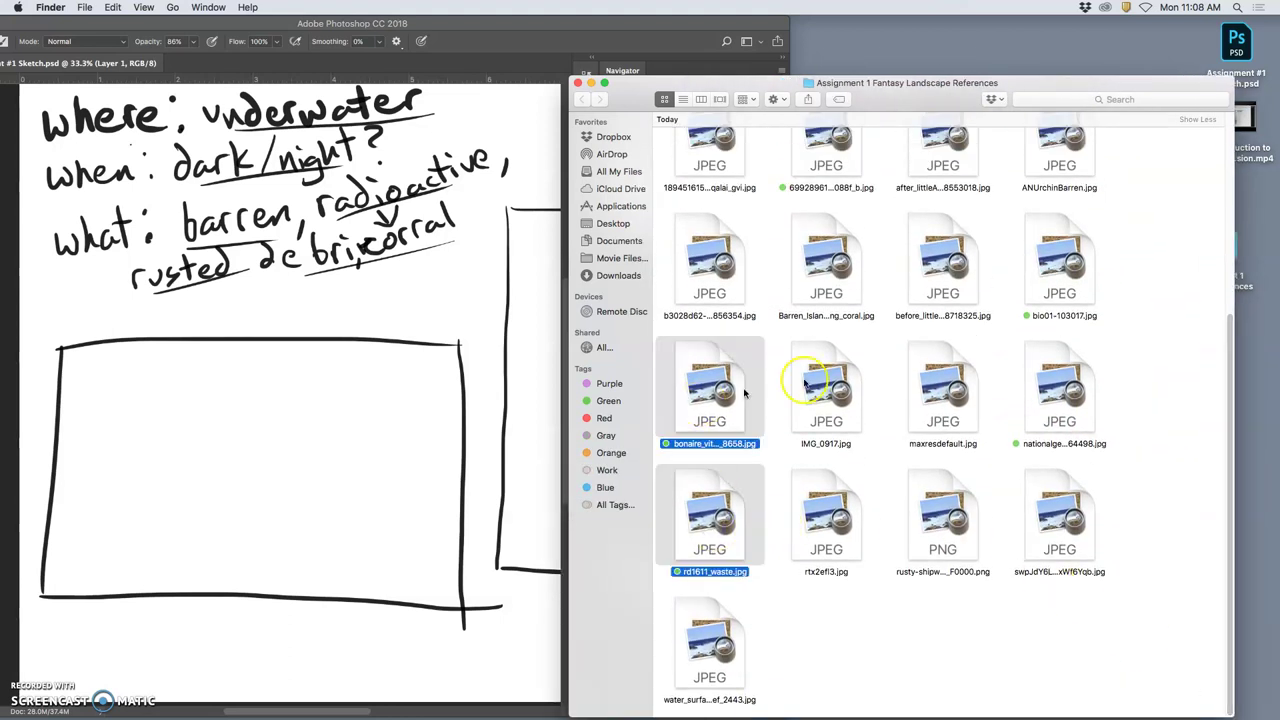
super+click(1064, 374)
super+click(1056, 282)
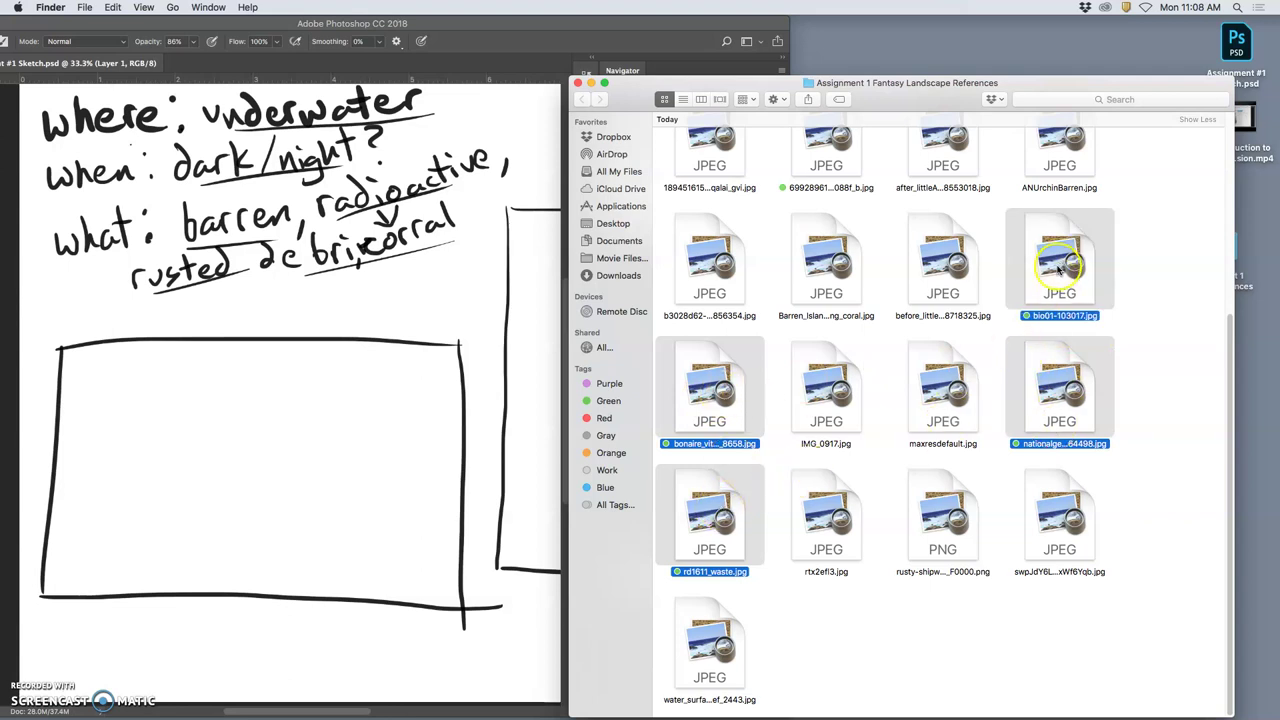
scroll(1050, 280, up, 3)
super+click(830, 232)
scroll(945, 258, up, 5)
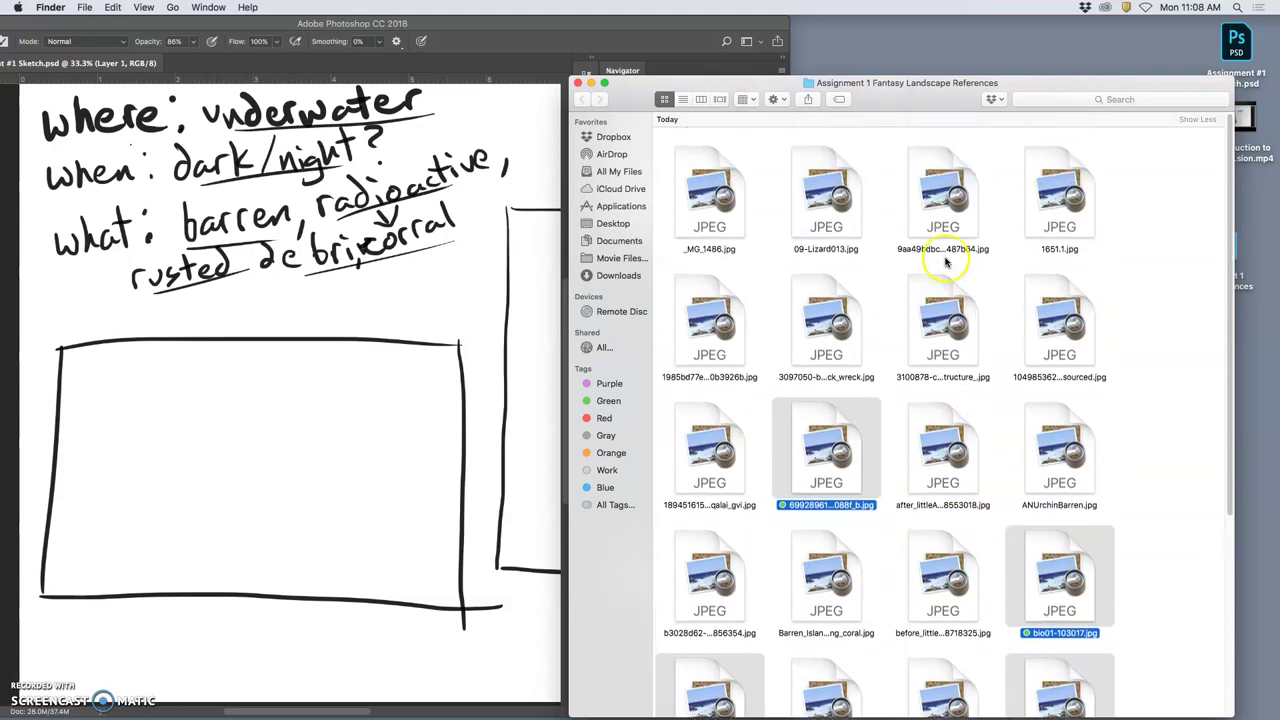
Step: Open the five chosen references in Preview, move the viewer right, and select a batch of reference files
double_click(827, 472)
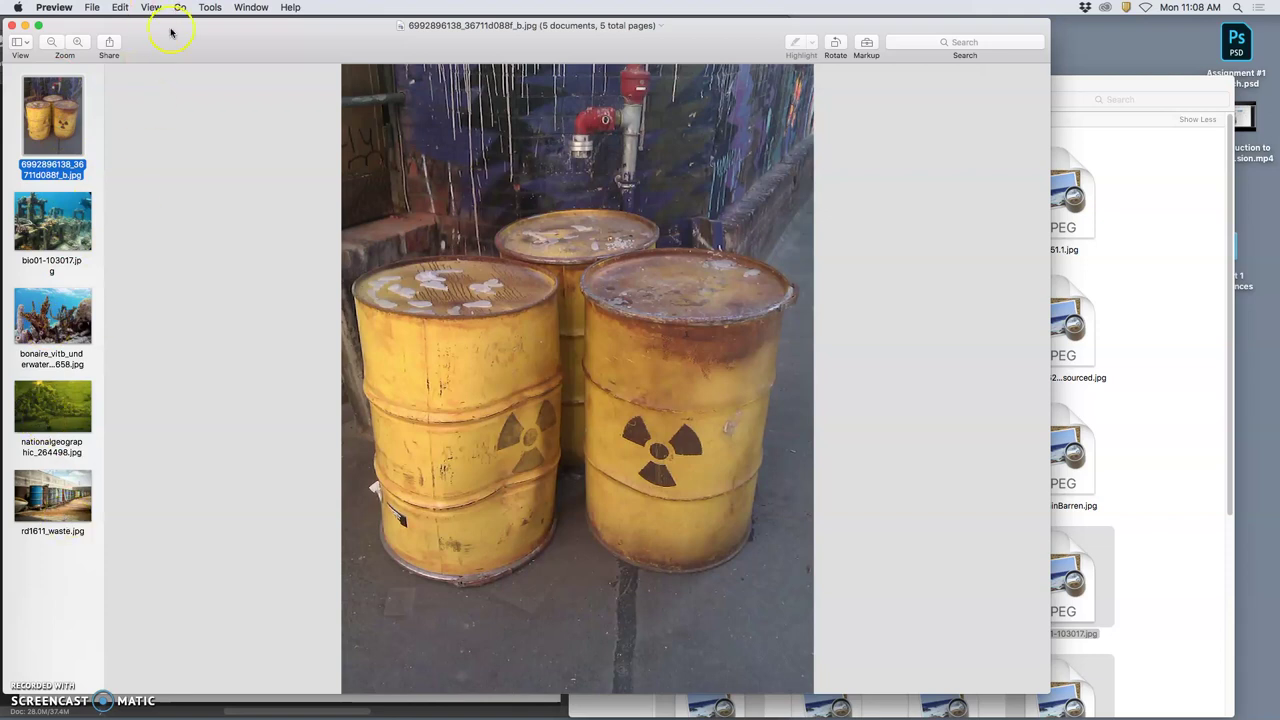
mouse_move(170, 32)
mouse_down()
mouse_move(366, 46)
mouse_move(850, 28)
mouse_move(894, 10)
mouse_up()
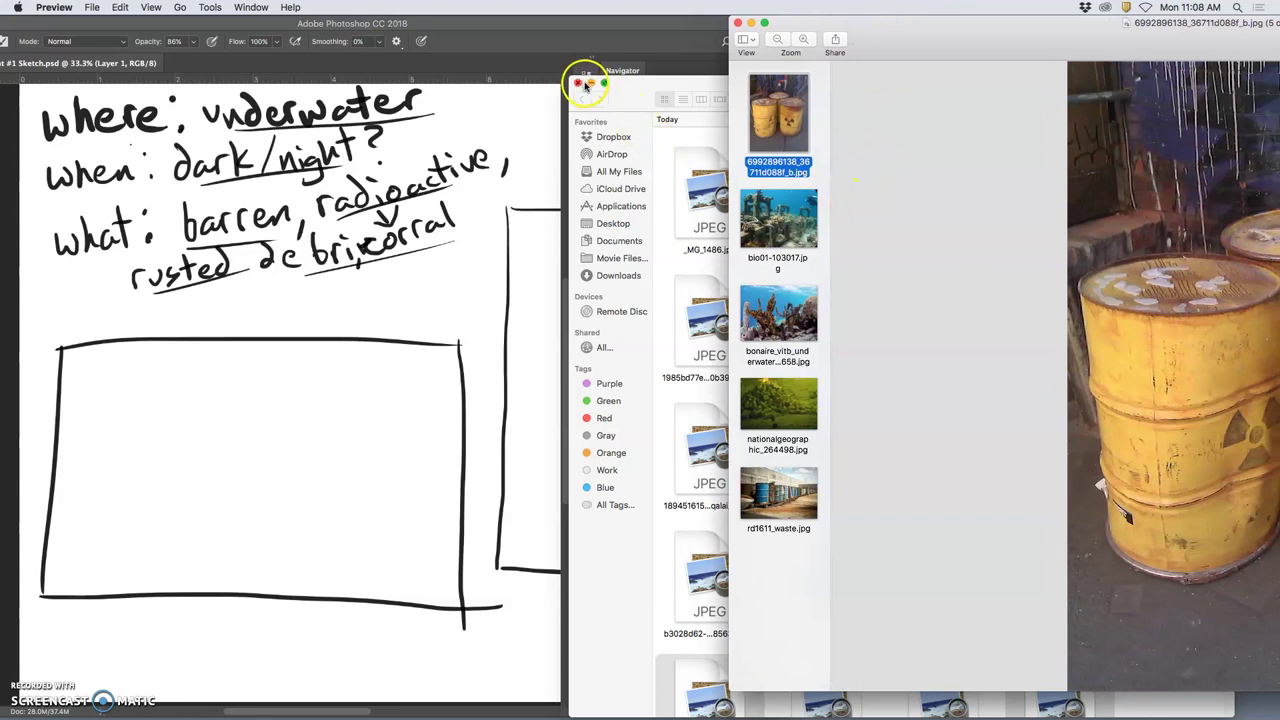
click(659, 91)
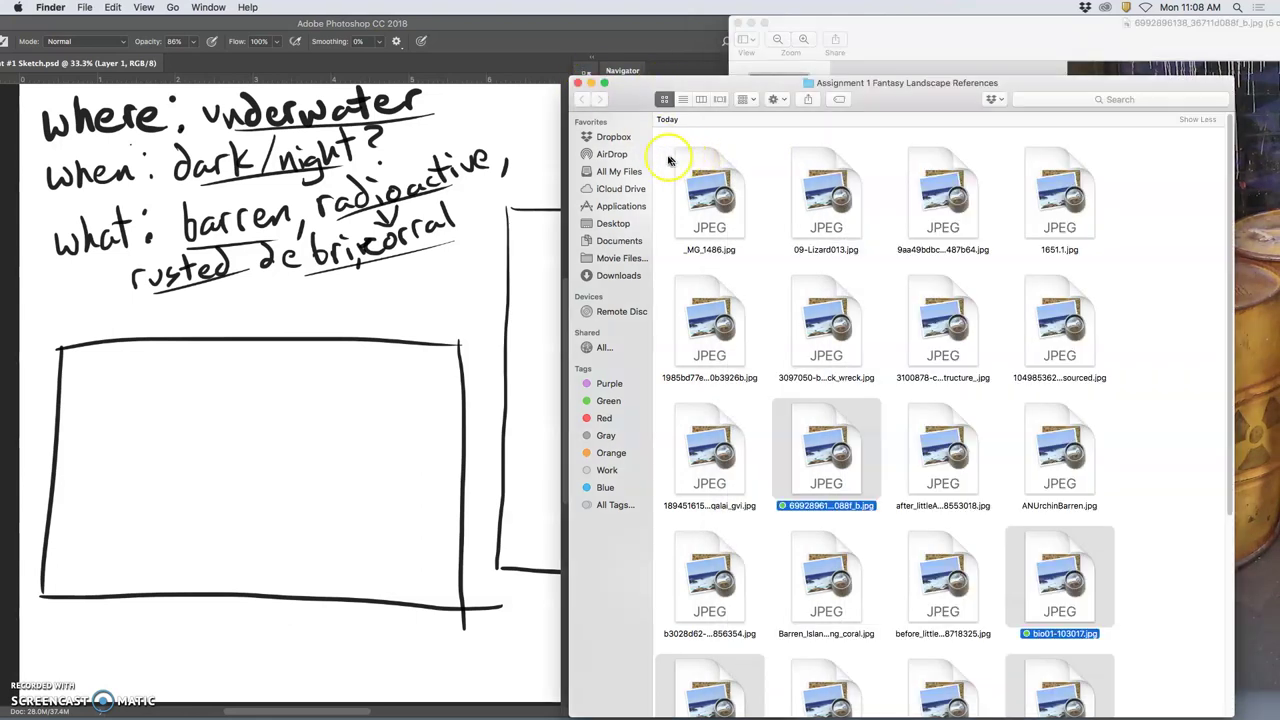
drag(658, 142, 1062, 602)
Step: Open the selected references in Preview and view the rusted bowls, beached boat and shipwreck photos
double_click(1066, 540)
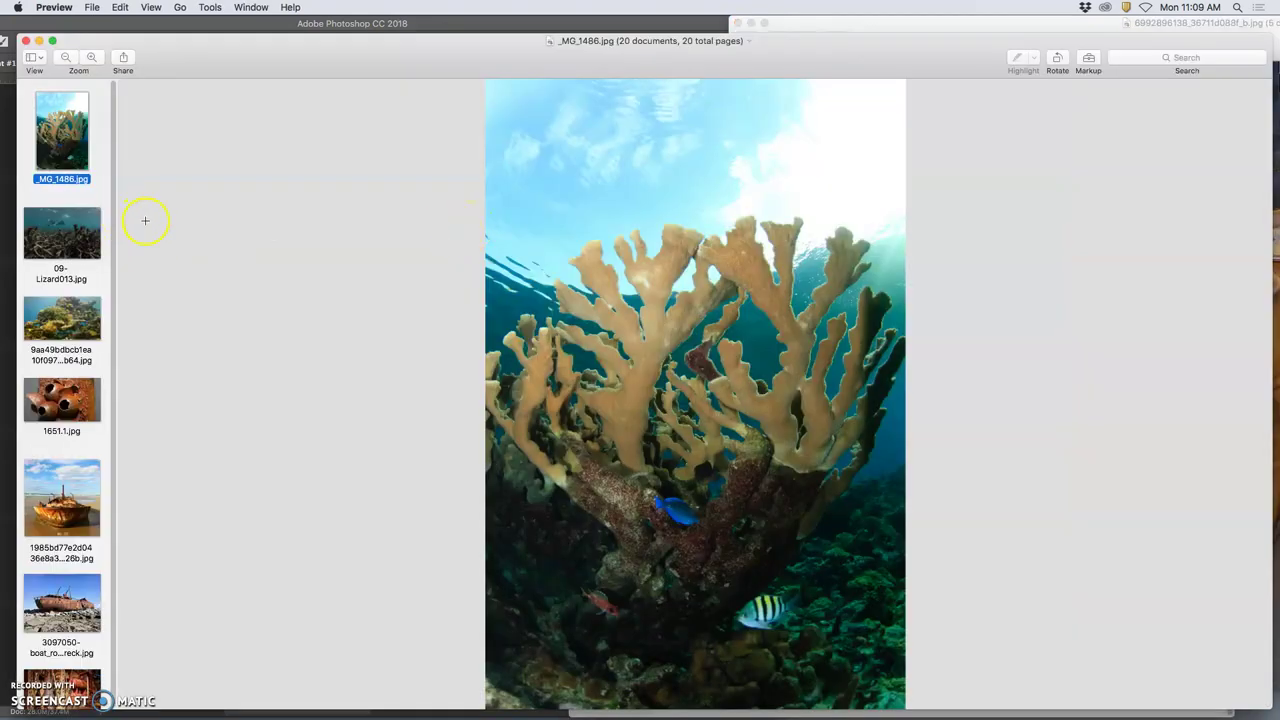
click(74, 248)
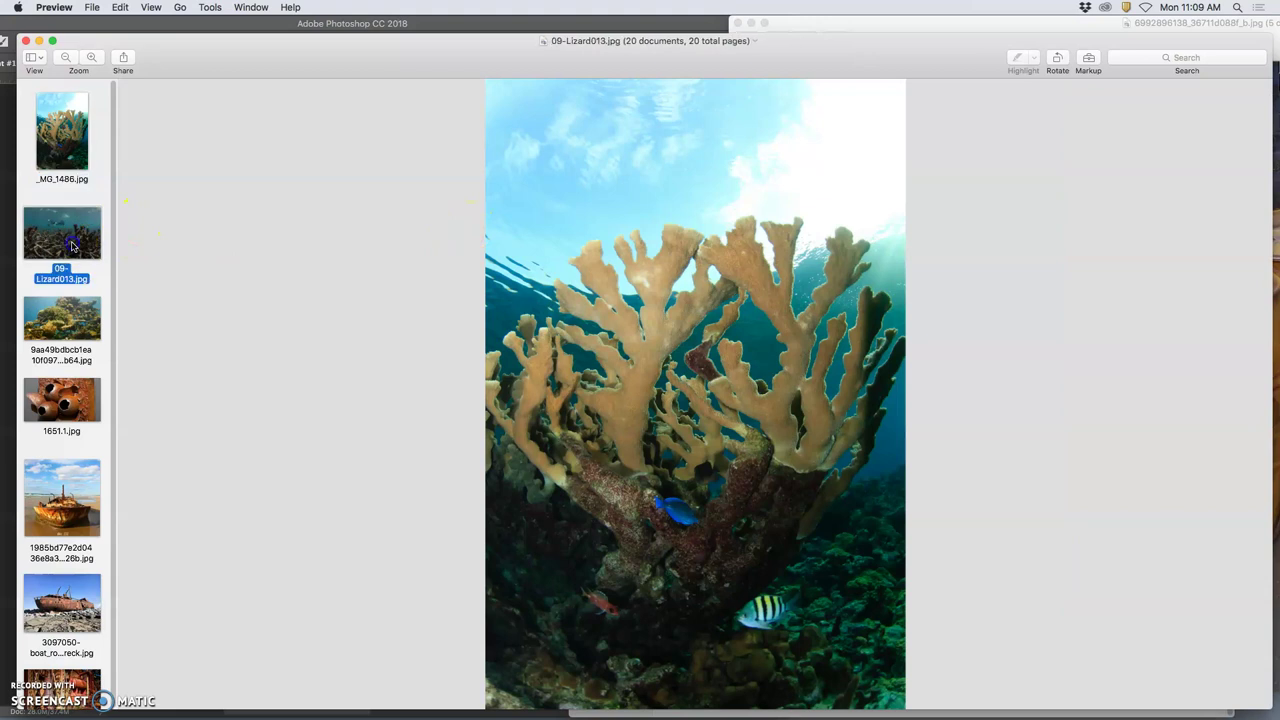
click(54, 312)
click(60, 385)
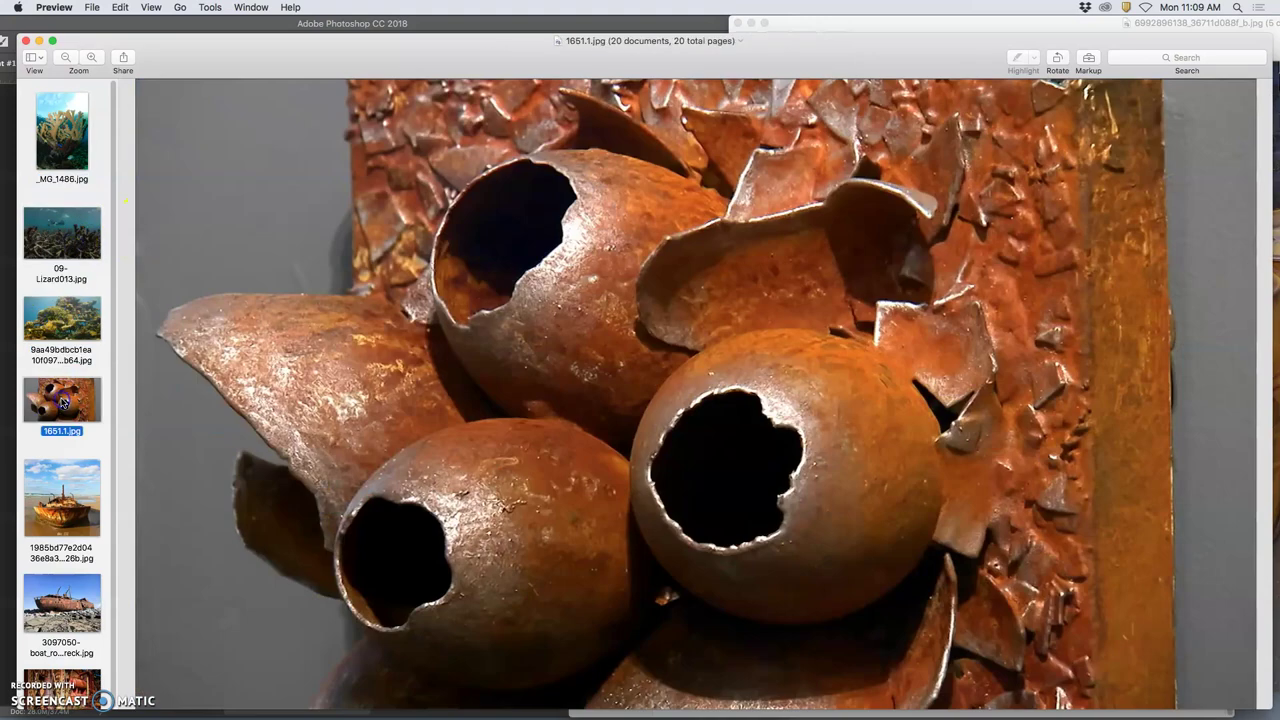
click(58, 500)
click(60, 602)
Step: Browse the coral, reef and rusty shipwreck close-up photos, then close the twenty-photo window
scroll(71, 560, down, 10)
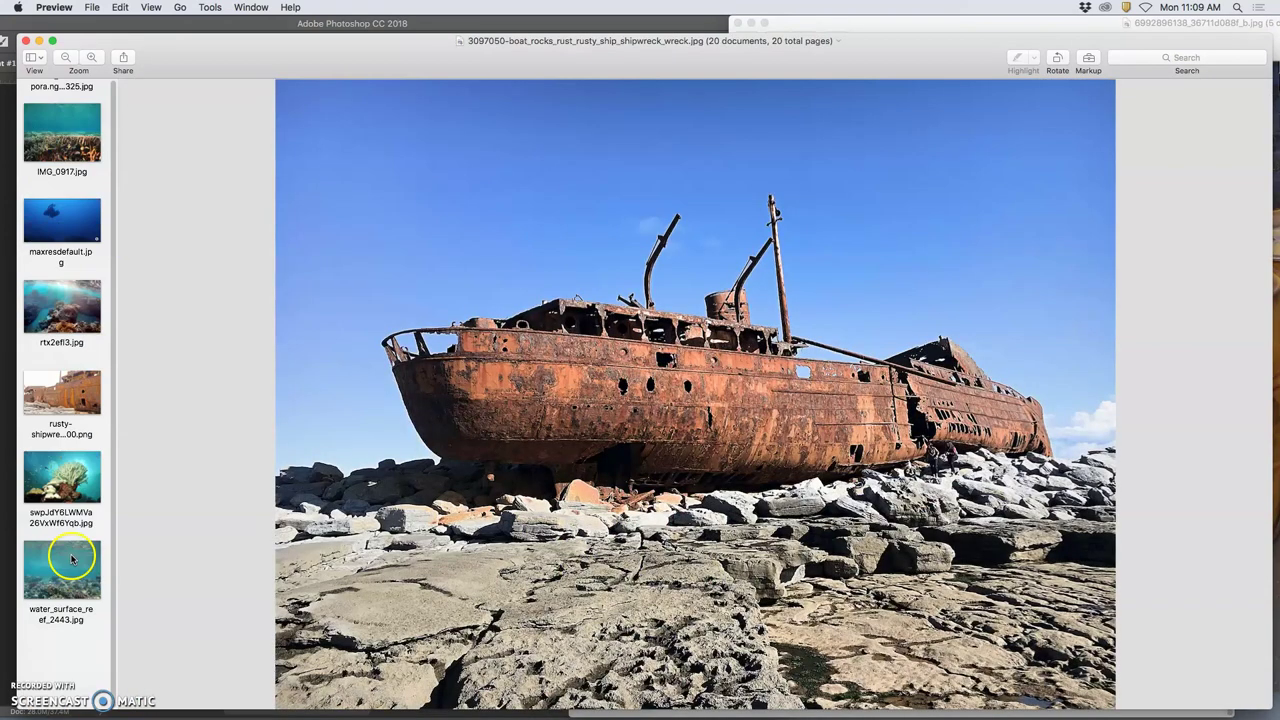
click(66, 520)
click(61, 565)
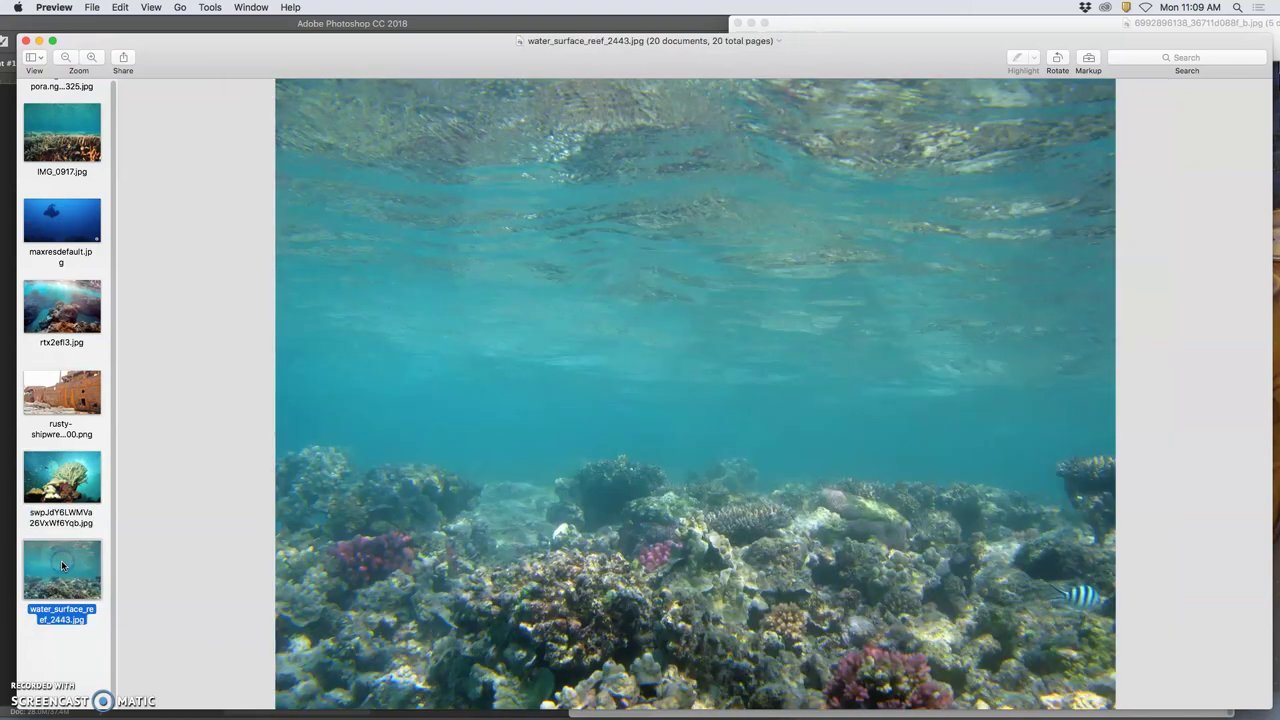
click(78, 390)
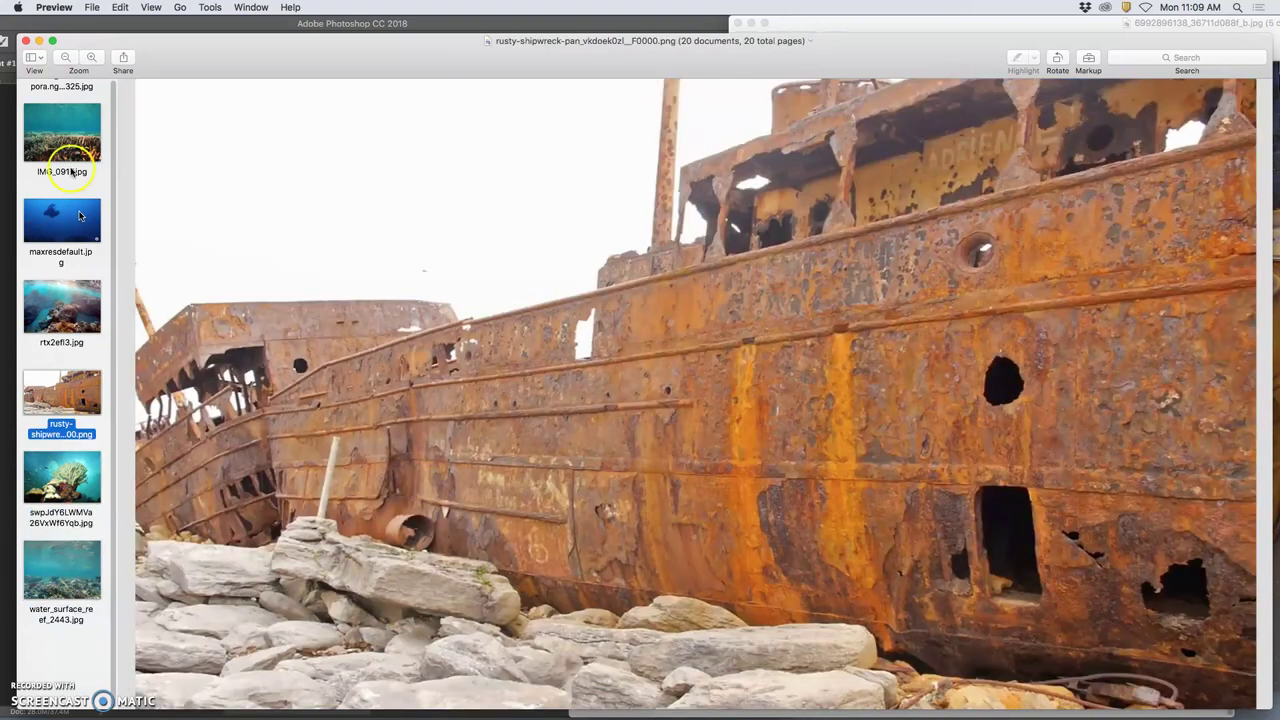
click(28, 42)
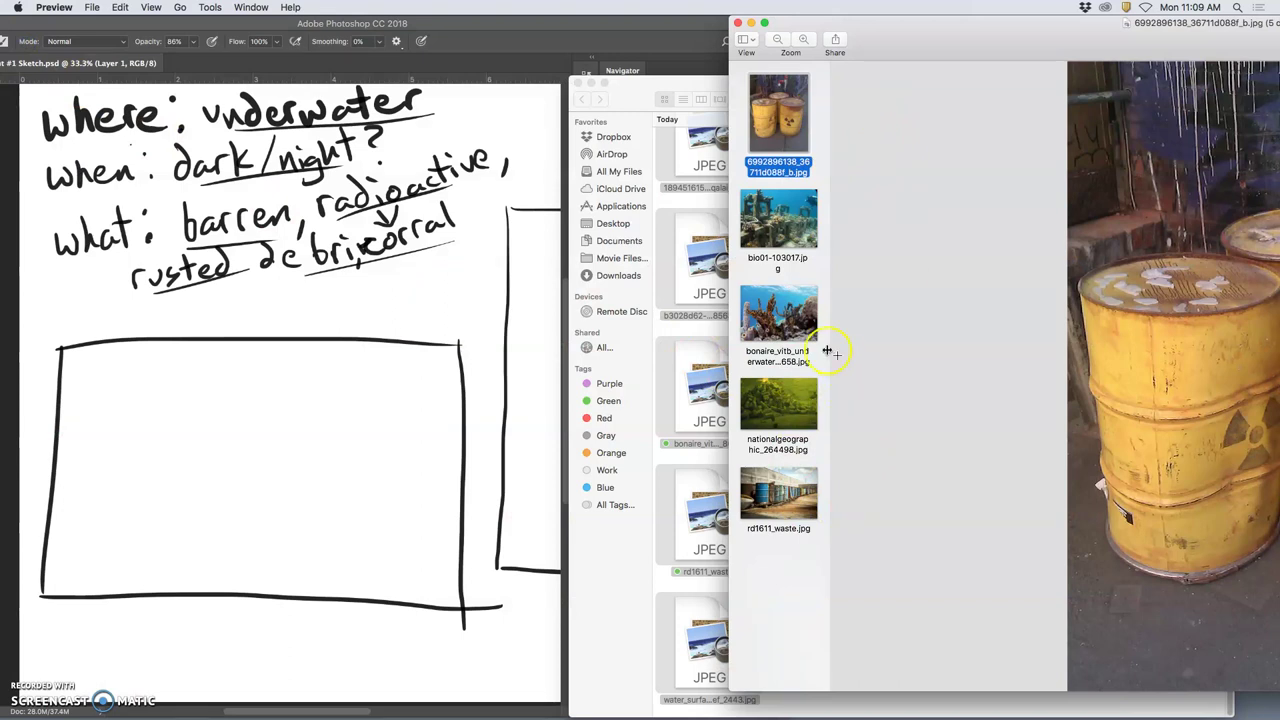
Step: Deselect the reference files, close the references folder, and move the photo viewer aside
click(687, 205)
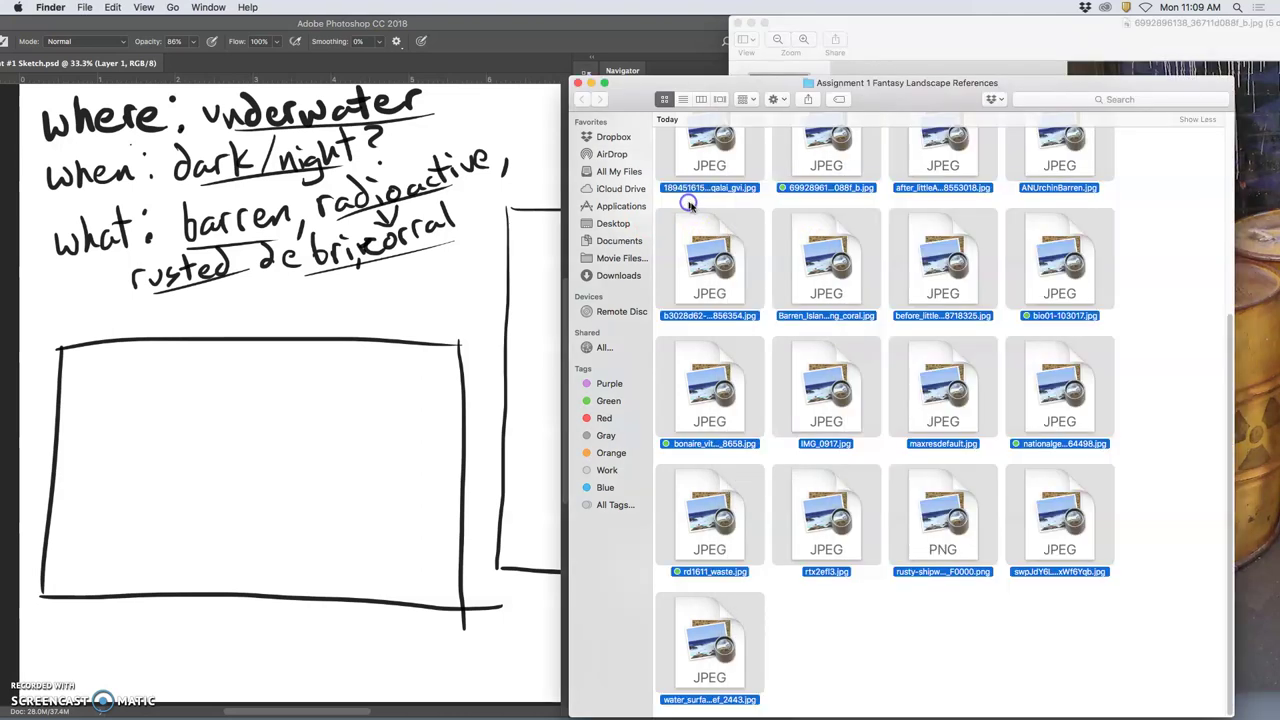
click(1199, 421)
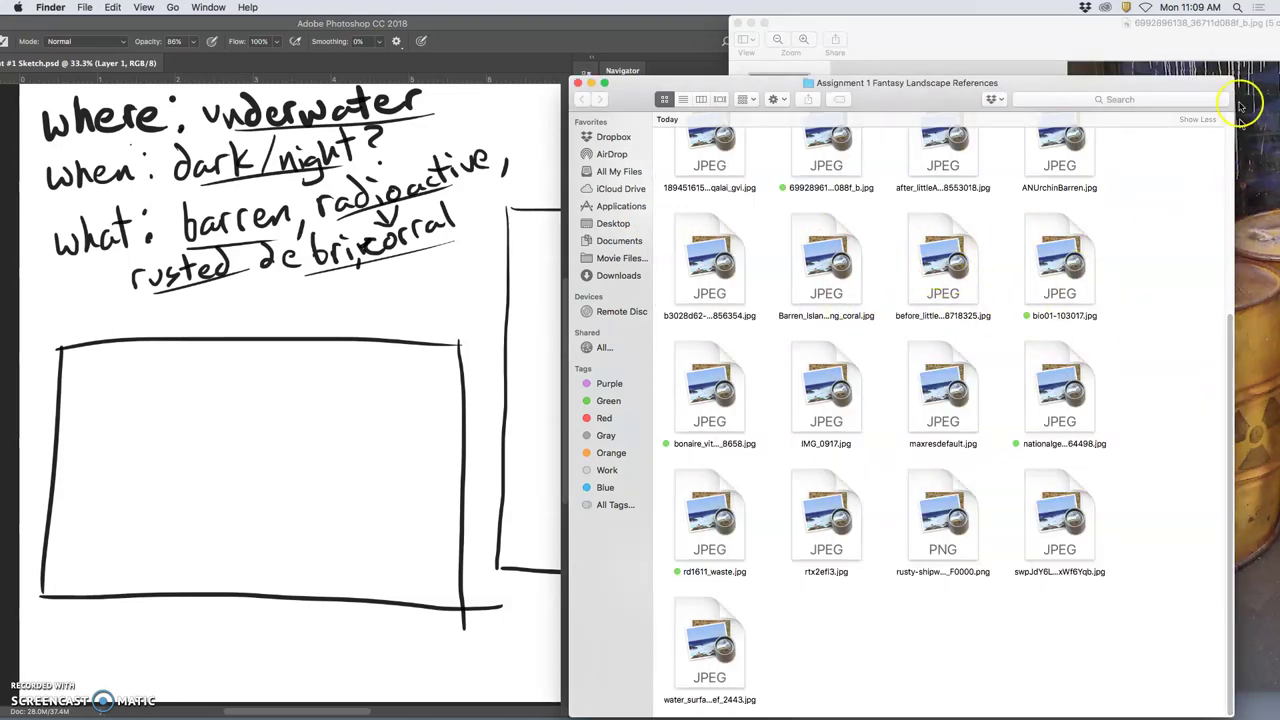
click(1234, 44)
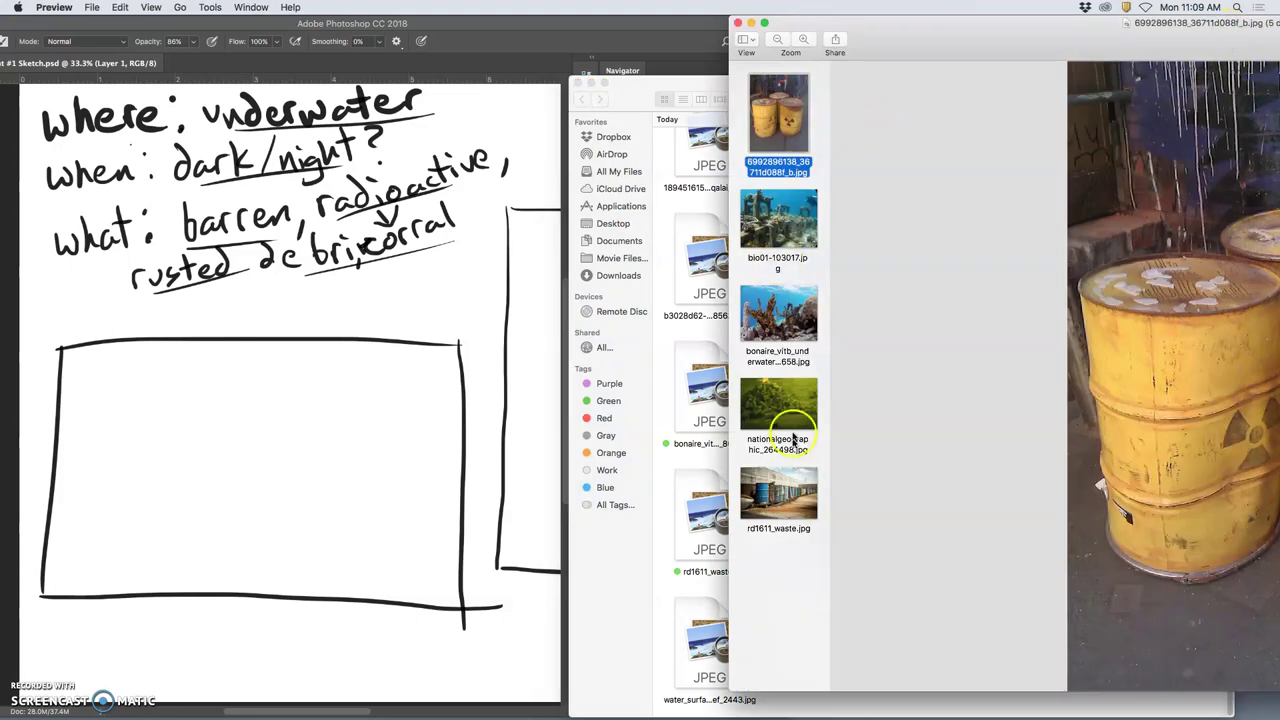
click(577, 83)
click(835, 40)
drag(871, 45, 949, 34)
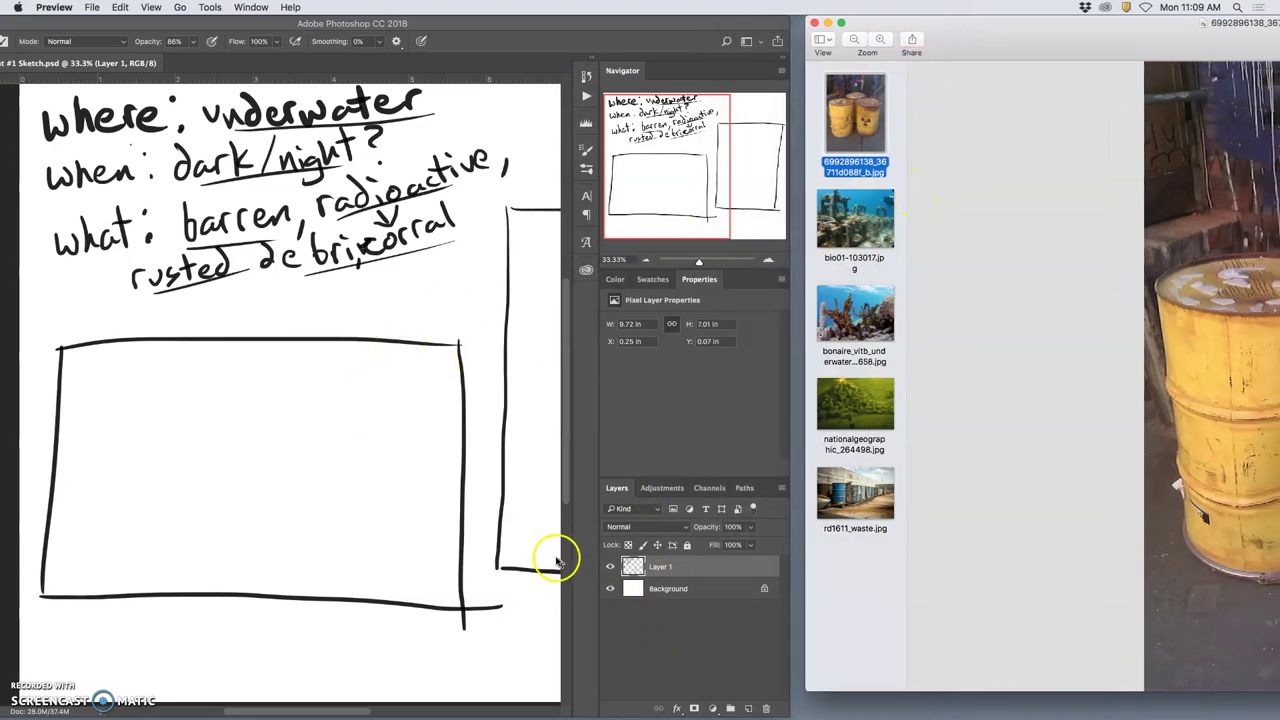
Step: Handwrite 'foreground' and 'middleground' beneath the horizontal thumbnail frame in the sketch
click(233, 306)
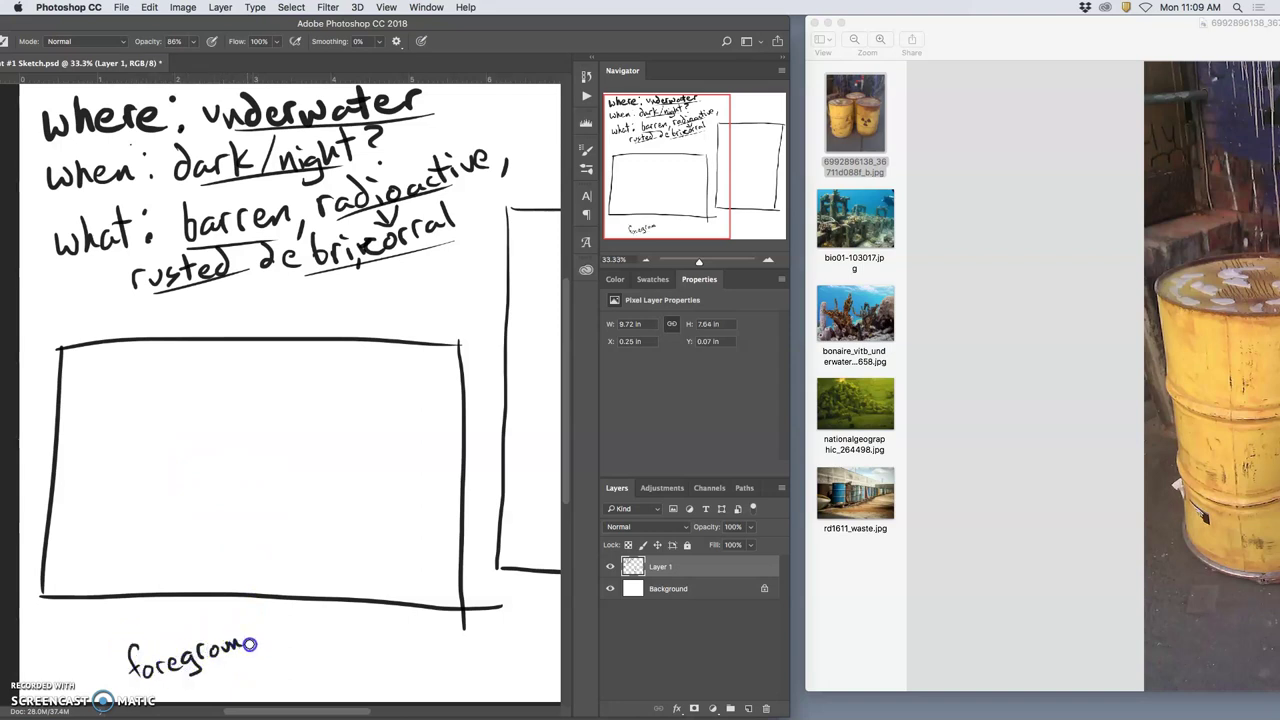
drag(249, 645, 252, 630)
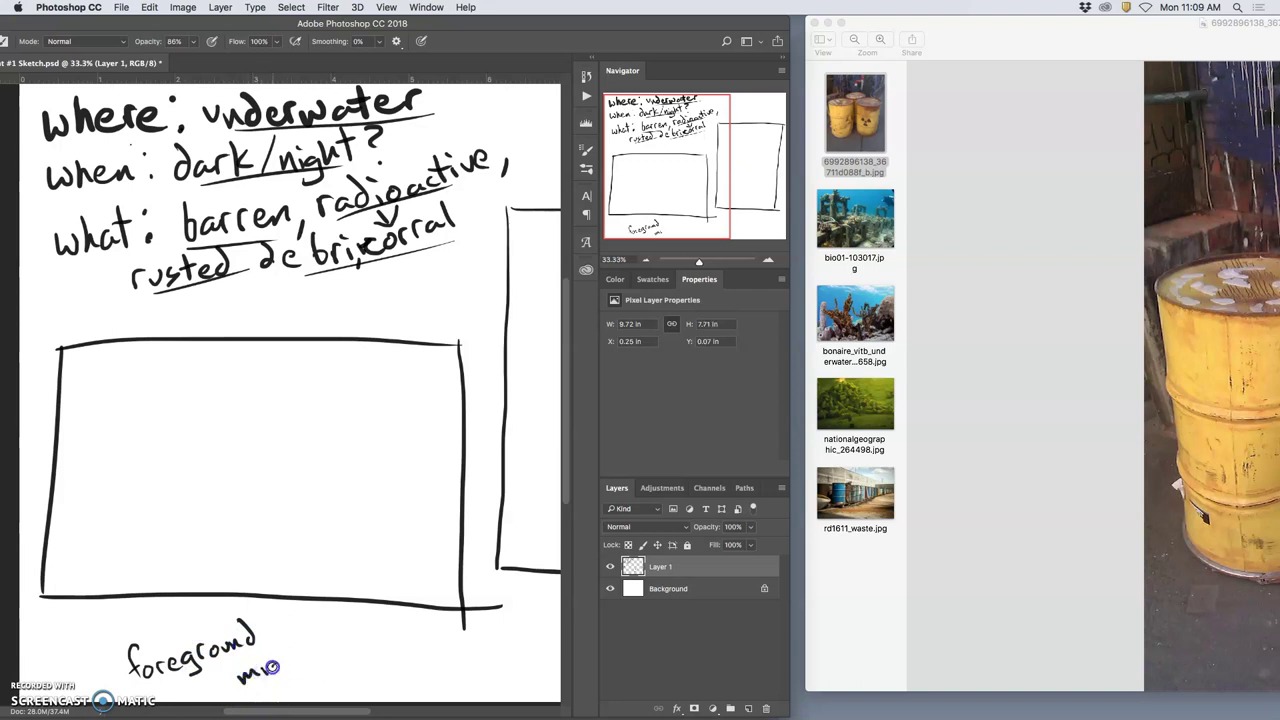
drag(276, 662, 290, 657)
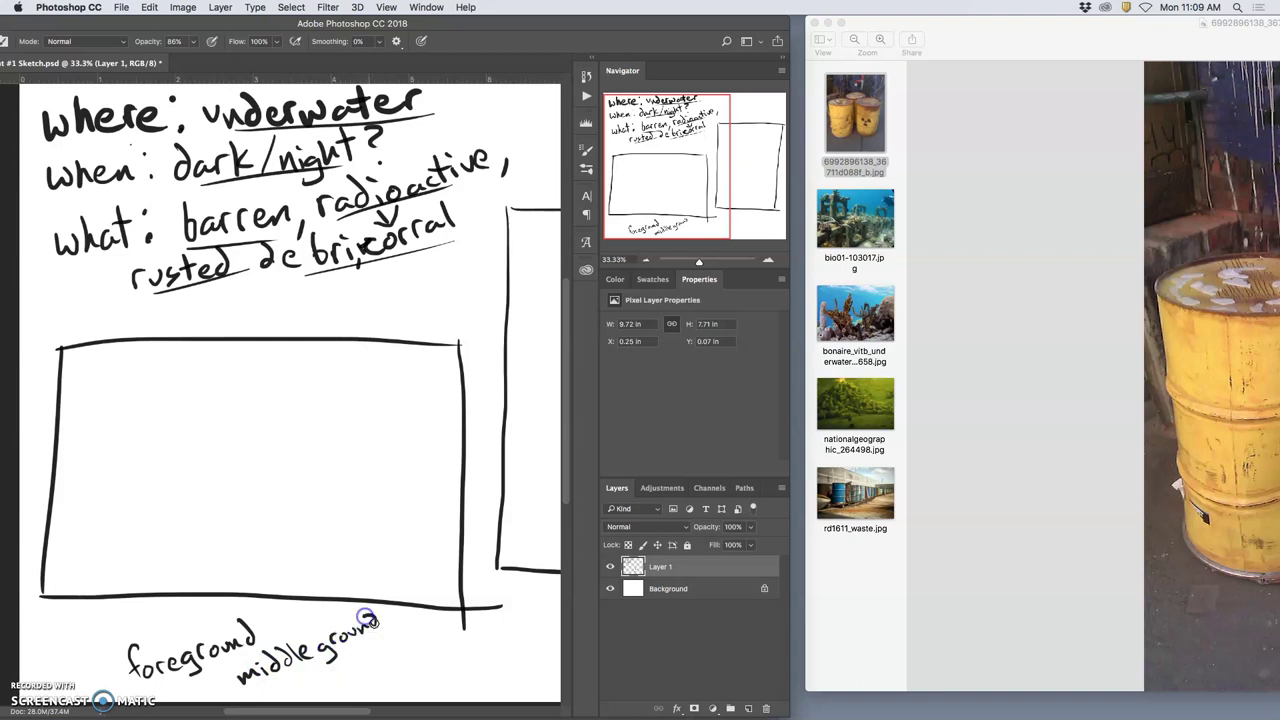
drag(367, 619, 376, 615)
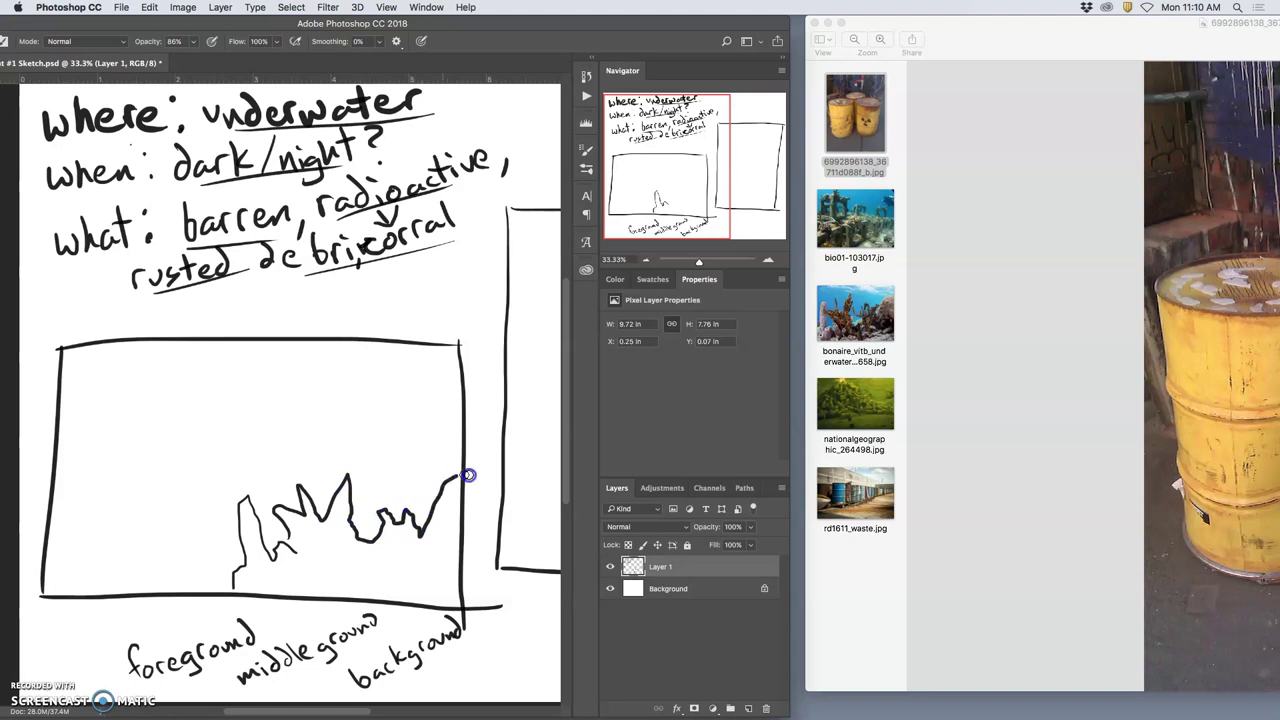
Step: Extend the jagged coral outline, label it 'tree corral' with a circled 1, and move Preview down
drag(468, 475, 476, 476)
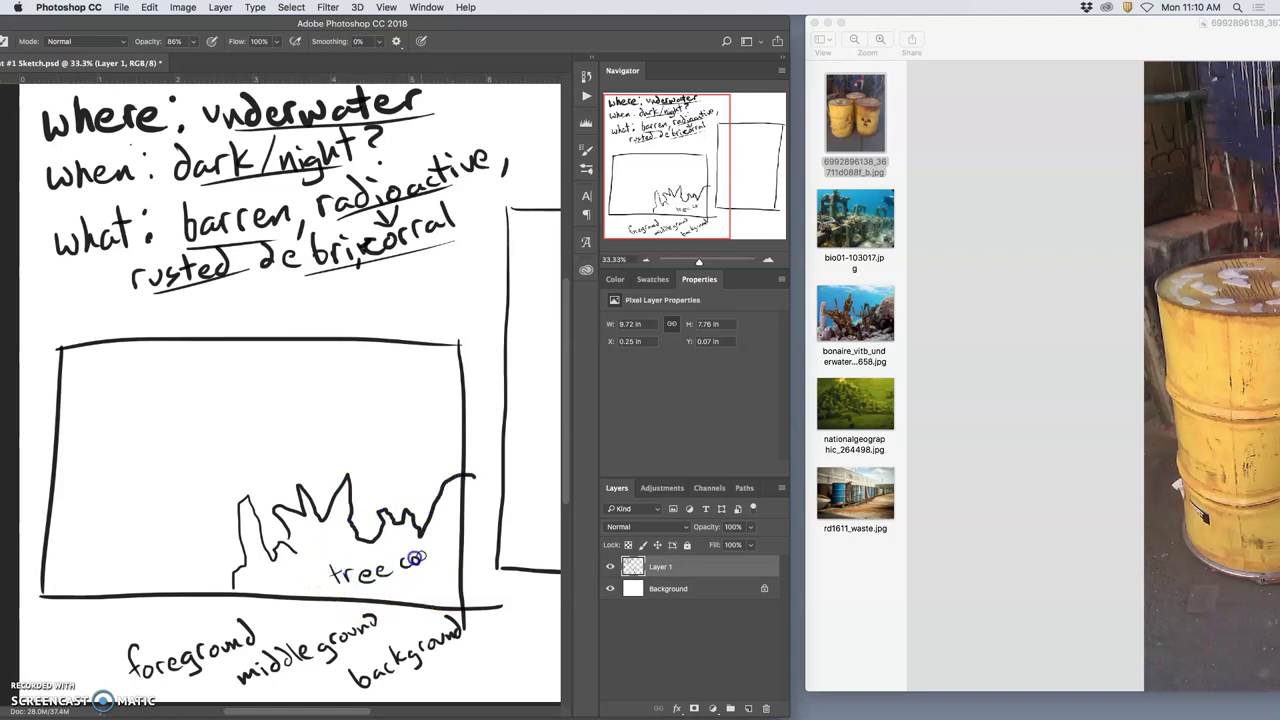
drag(443, 552, 444, 560)
mouse_move(450, 540)
mouse_down()
mouse_move(416, 576)
mouse_move(431, 586)
mouse_move(406, 595)
mouse_move(426, 568)
mouse_up()
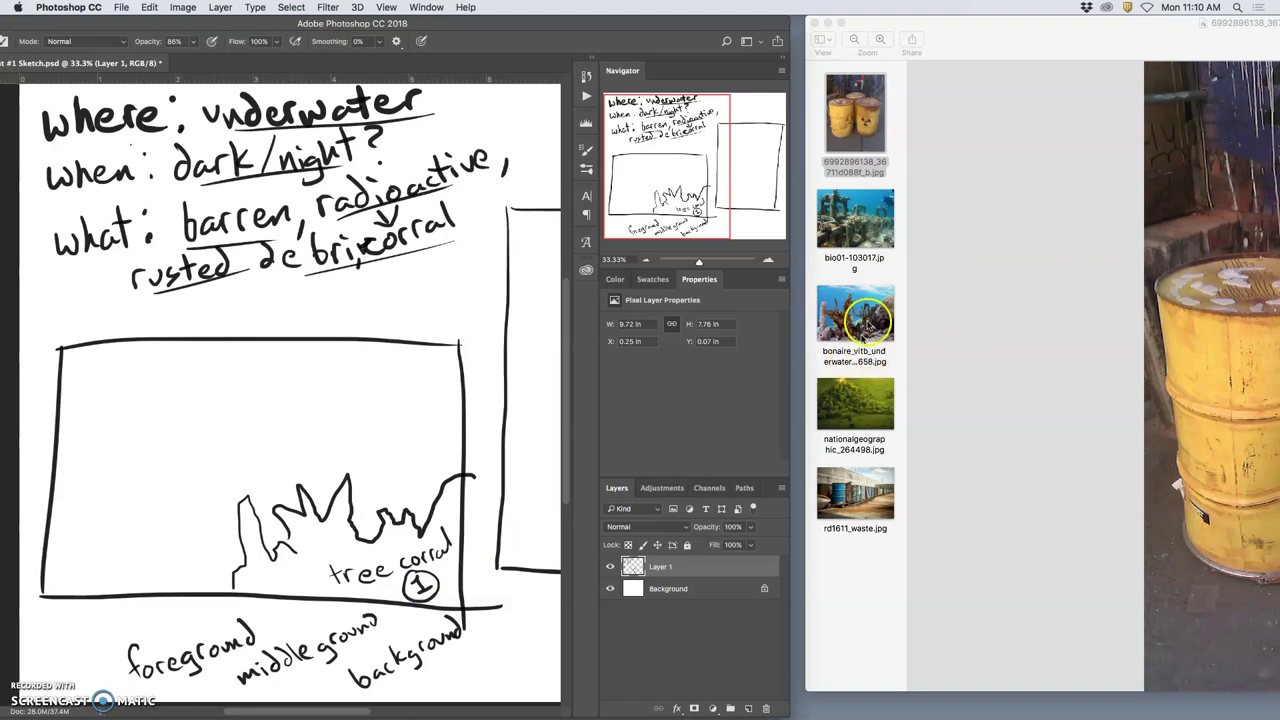
drag(955, 26, 992, 362)
Step: Open the references folder and view the bonaire underwater coral photo in Preview
double_click(1217, 247)
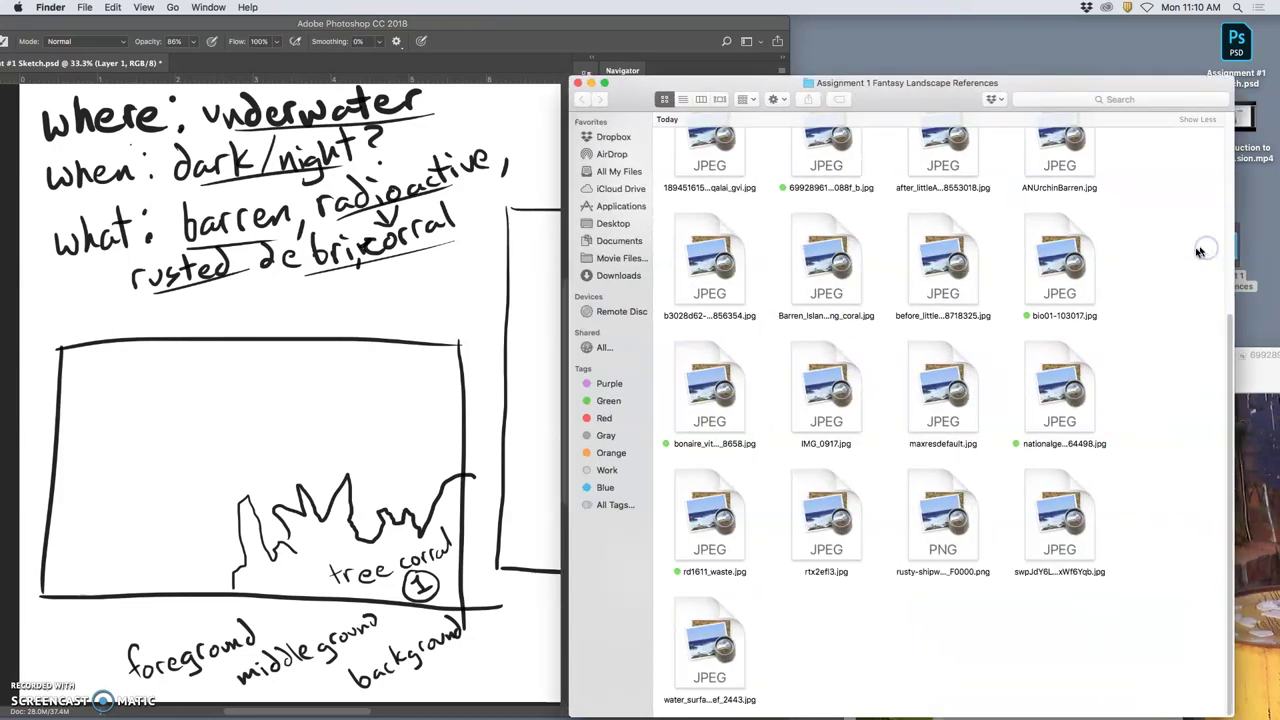
click(1248, 366)
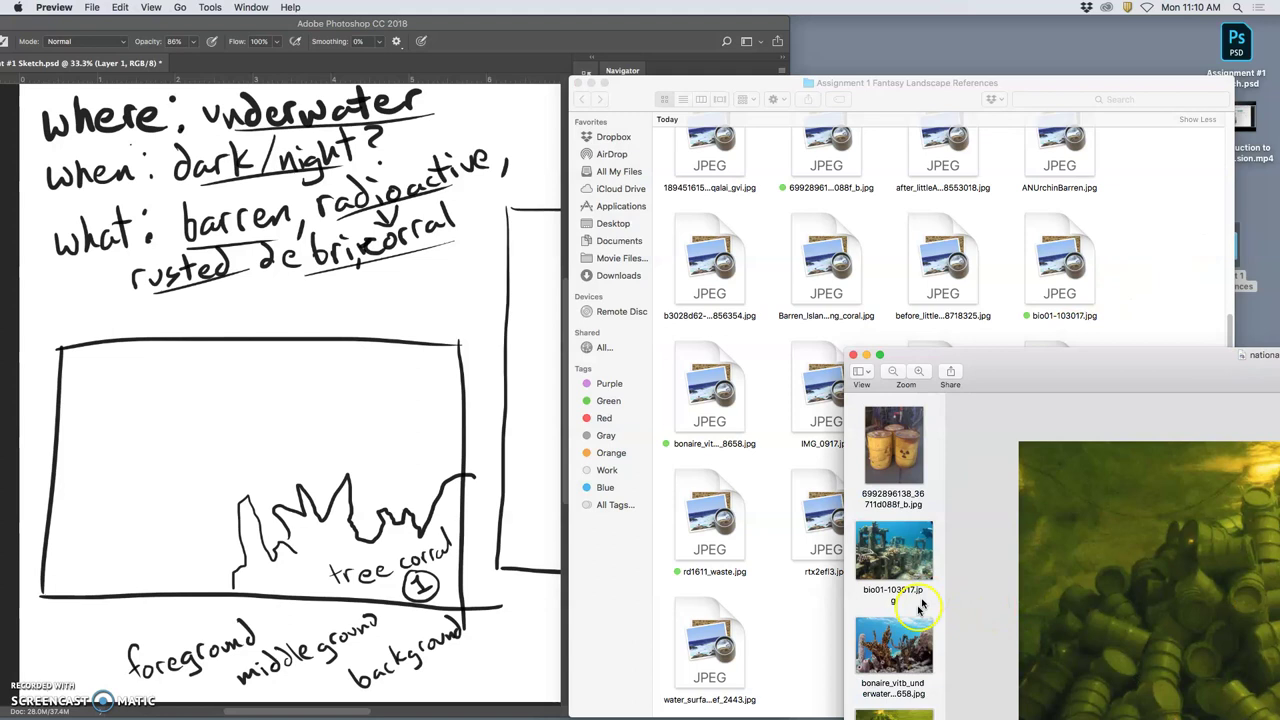
click(900, 640)
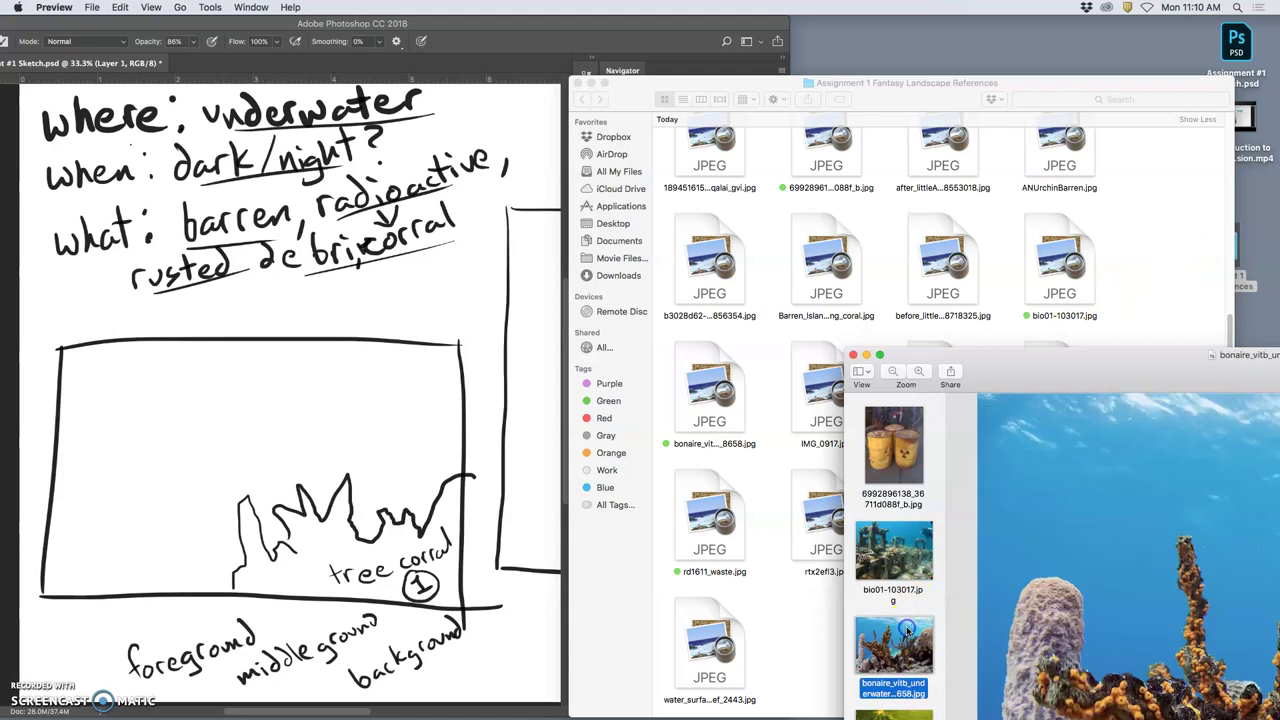
click(705, 447)
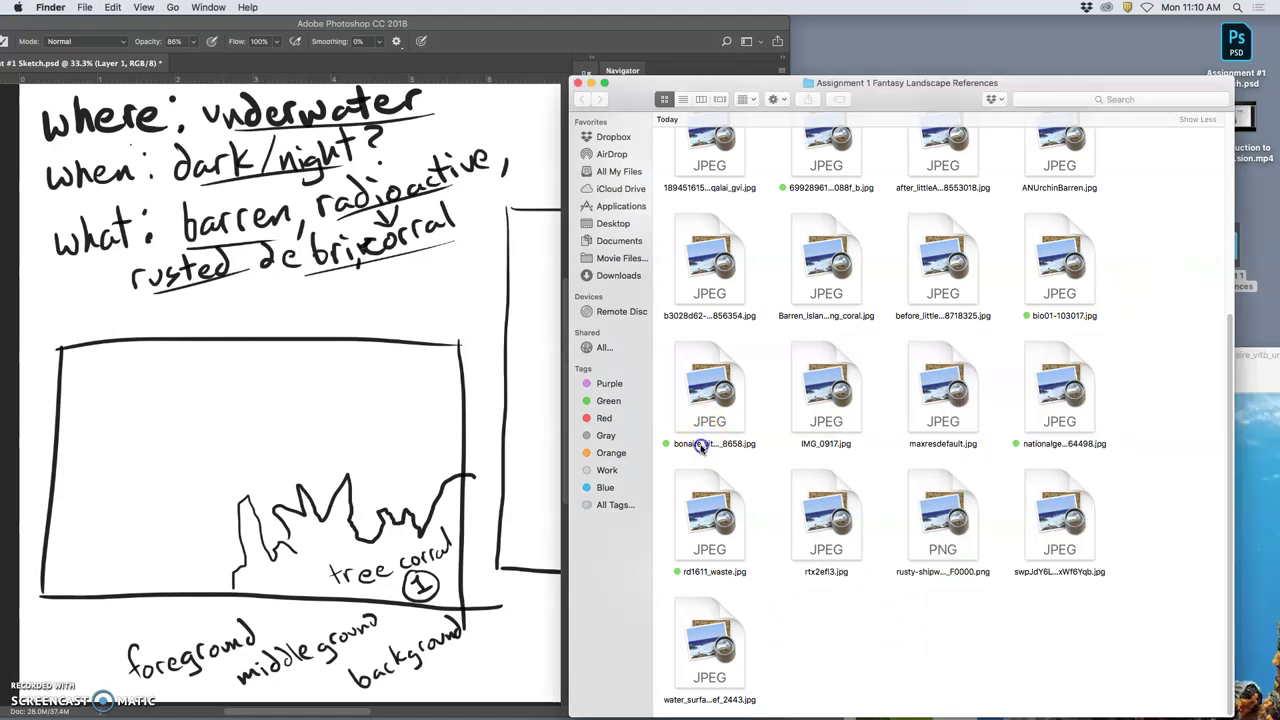
Step: Rename the bonaire coral photo to '1 tree corral' and move Preview back beside the sketch
click(708, 414)
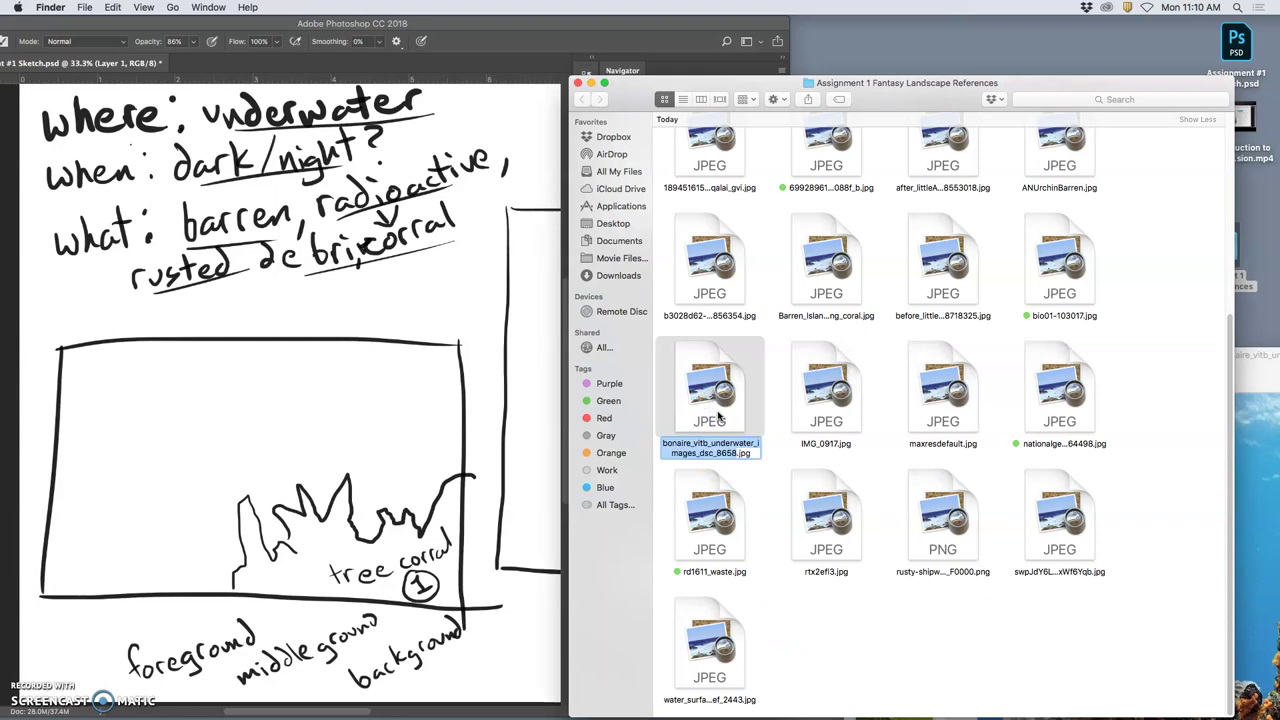
text(1)
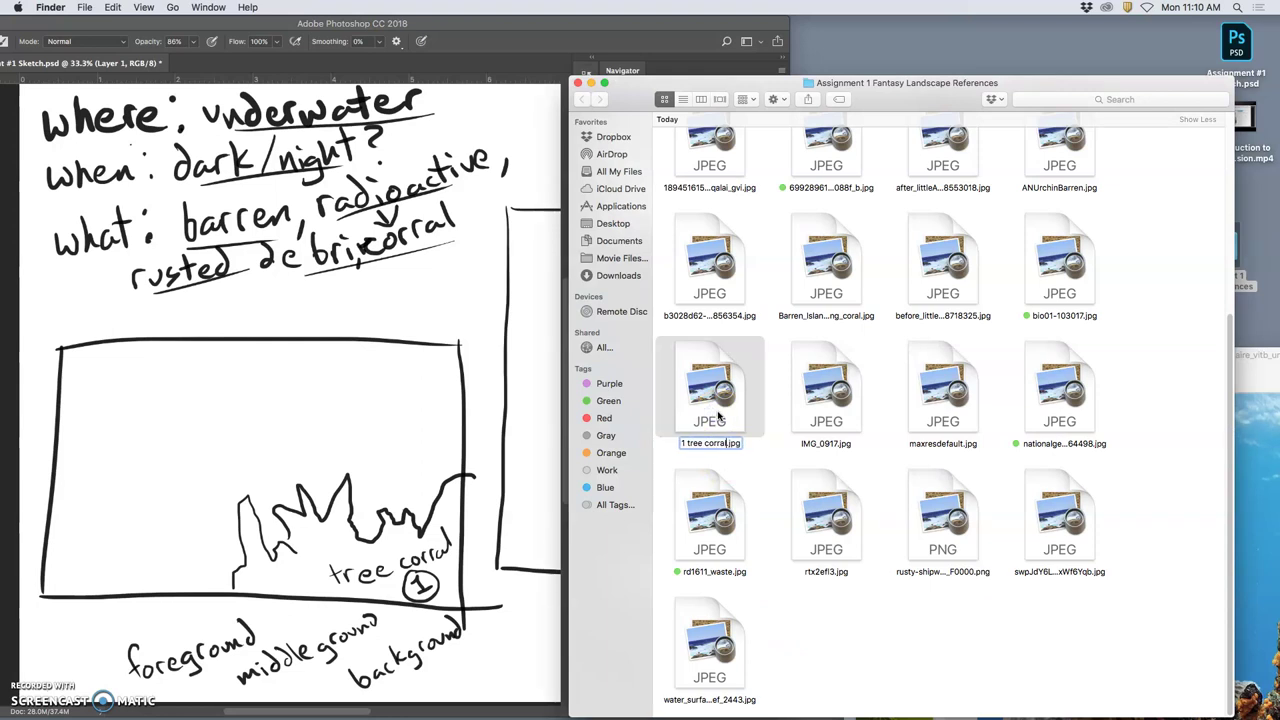
text( tree corral)
key(Return)
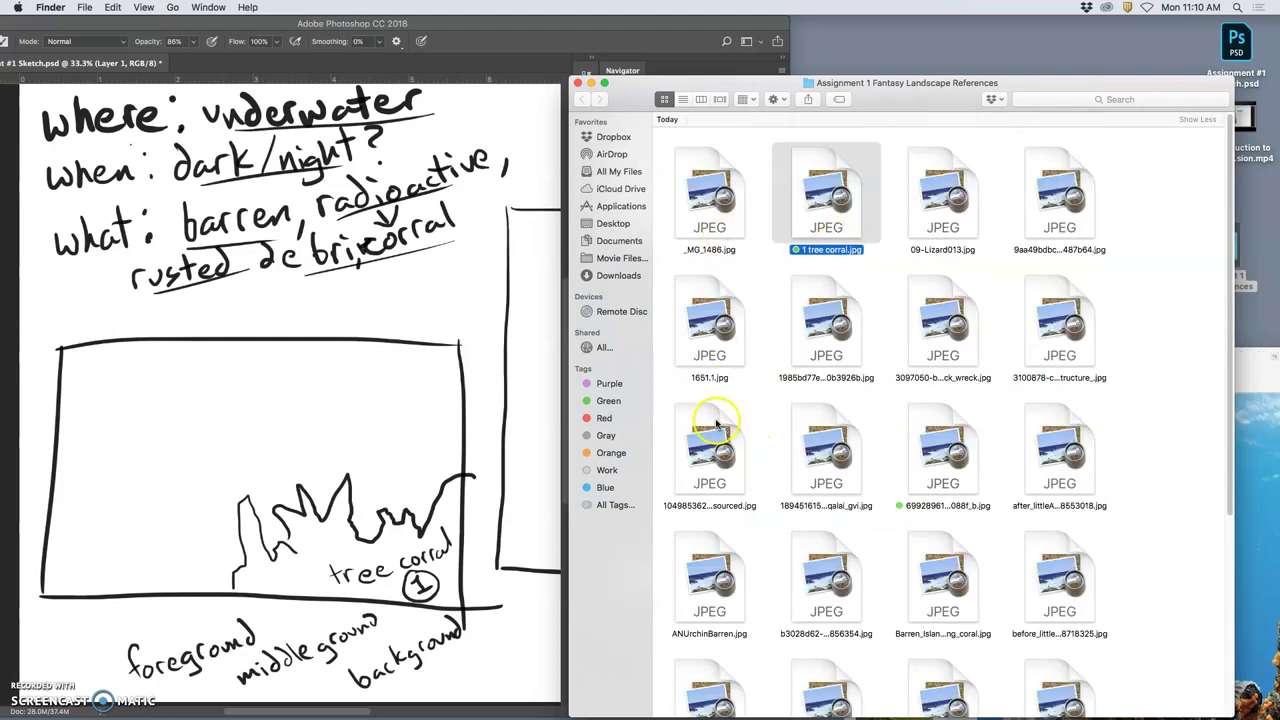
click(1242, 489)
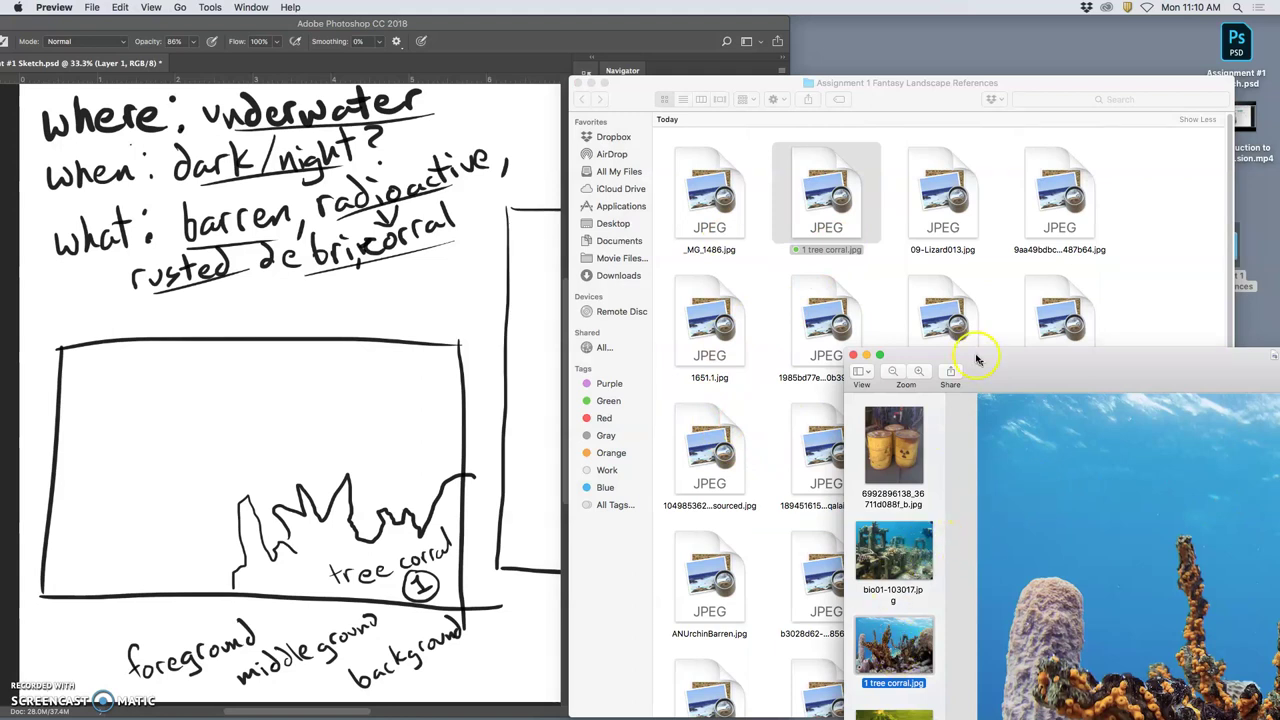
mouse_move(978, 360)
mouse_down()
mouse_move(1010, 250)
mouse_move(980, 113)
mouse_up()
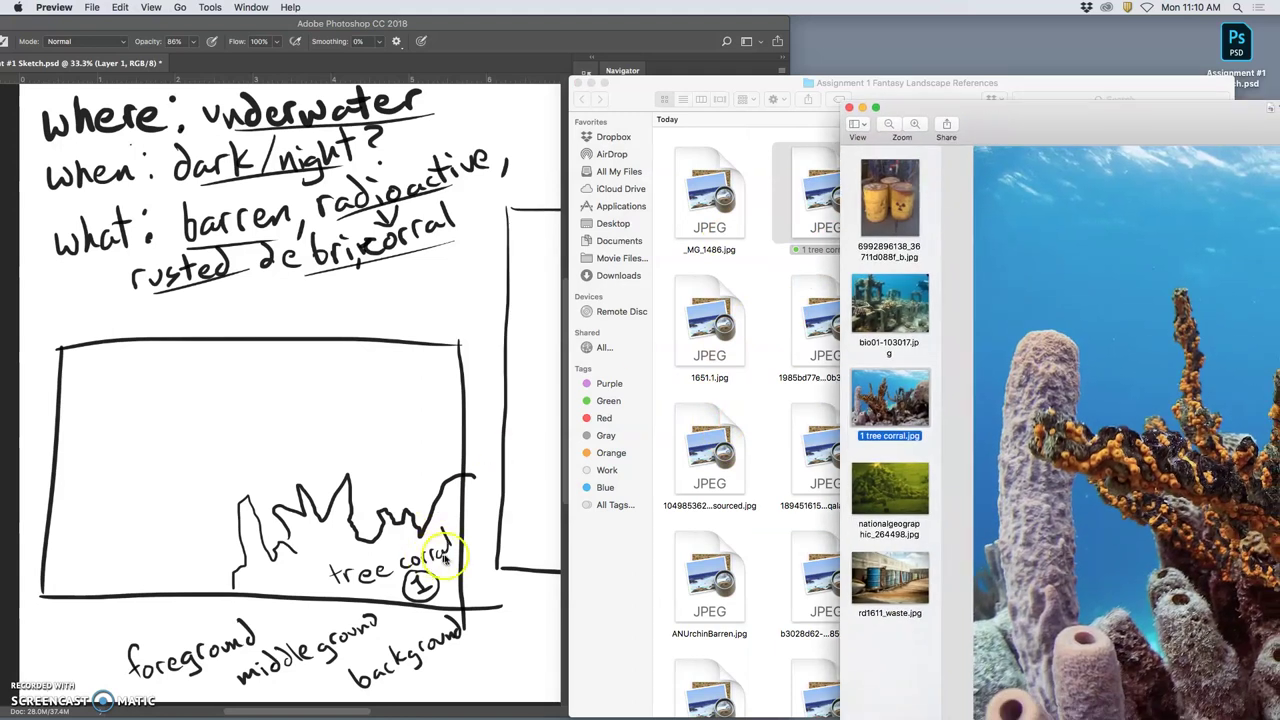
Step: Draw a pointer from the foreground label, a lower-left ground line, and a detailed rock outline
click(259, 621)
drag(258, 615, 296, 577)
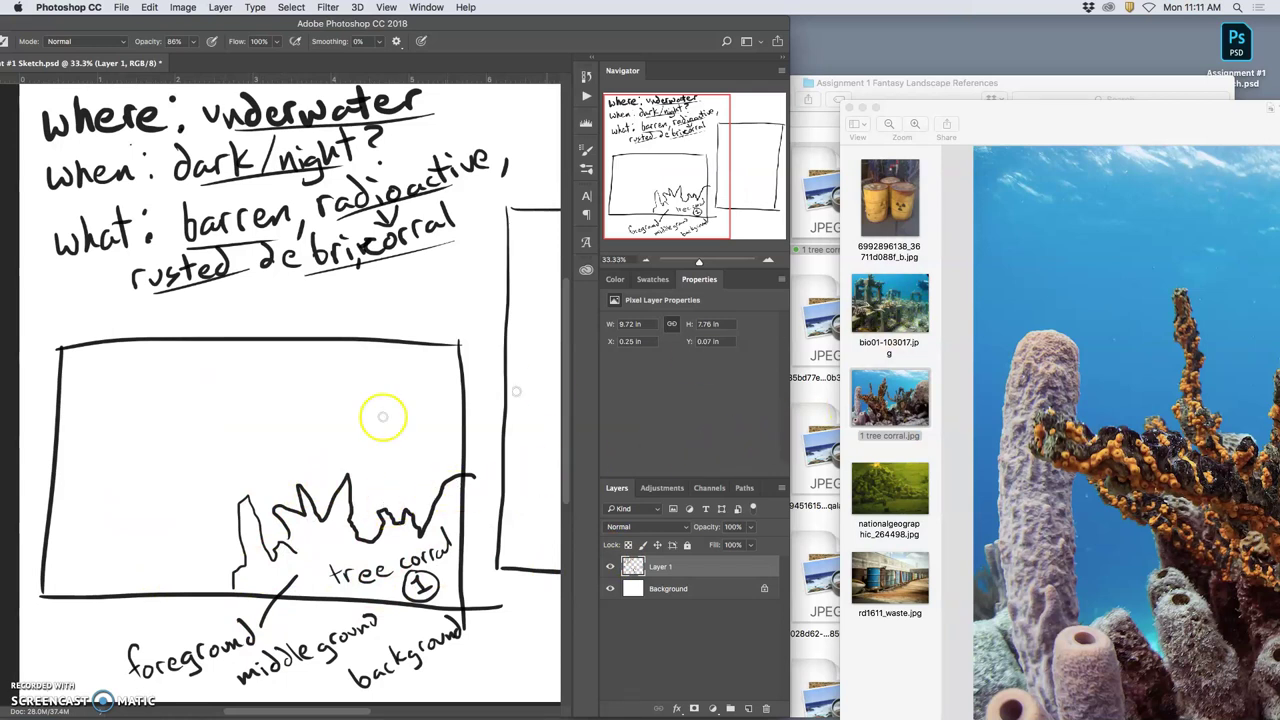
mouse_move(56, 518)
mouse_down()
mouse_move(177, 516)
mouse_move(183, 540)
mouse_up()
mouse_move(177, 491)
mouse_down()
mouse_move(194, 486)
mouse_move(146, 429)
mouse_move(211, 444)
mouse_move(157, 421)
mouse_up()
mouse_move(236, 420)
mouse_down()
mouse_move(237, 470)
mouse_move(291, 440)
mouse_up()
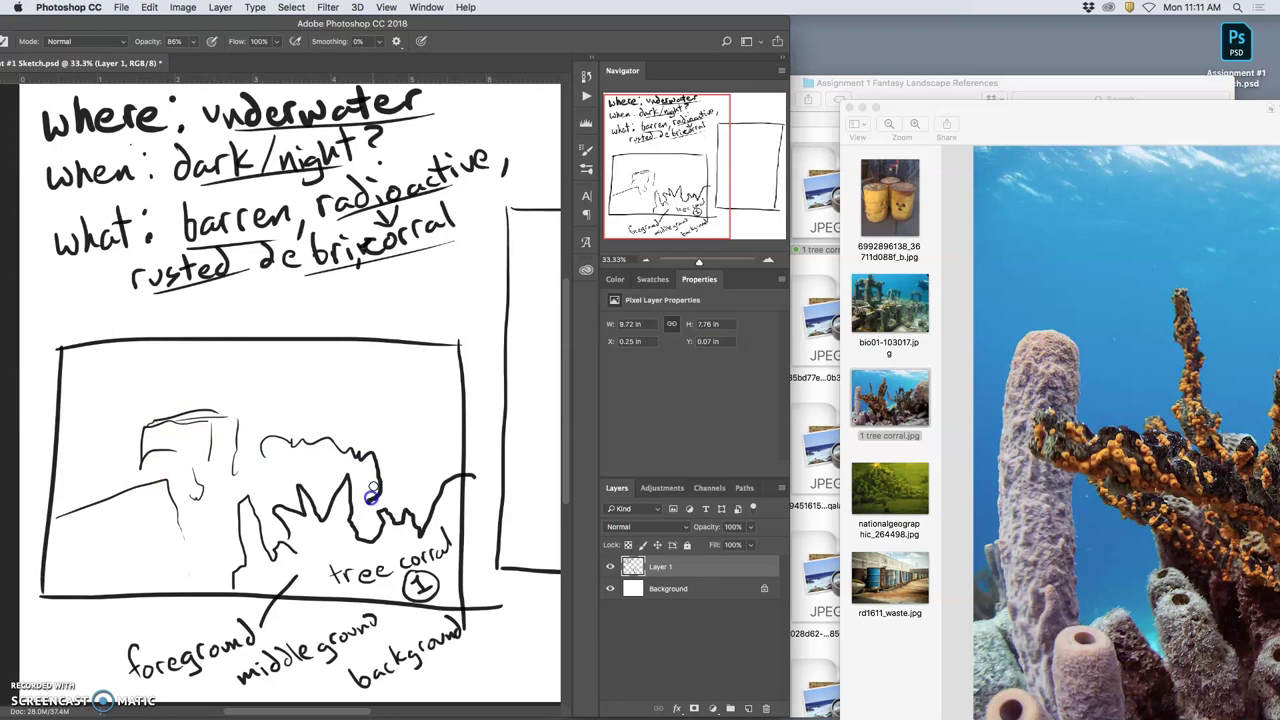
Step: Extend the background outline, rework the pointer lines, and add detail marks to the coral and building
mouse_move(405, 483)
mouse_down()
mouse_move(337, 430)
mouse_move(368, 428)
mouse_move(371, 453)
mouse_move(350, 436)
mouse_move(358, 450)
mouse_move(256, 446)
mouse_up()
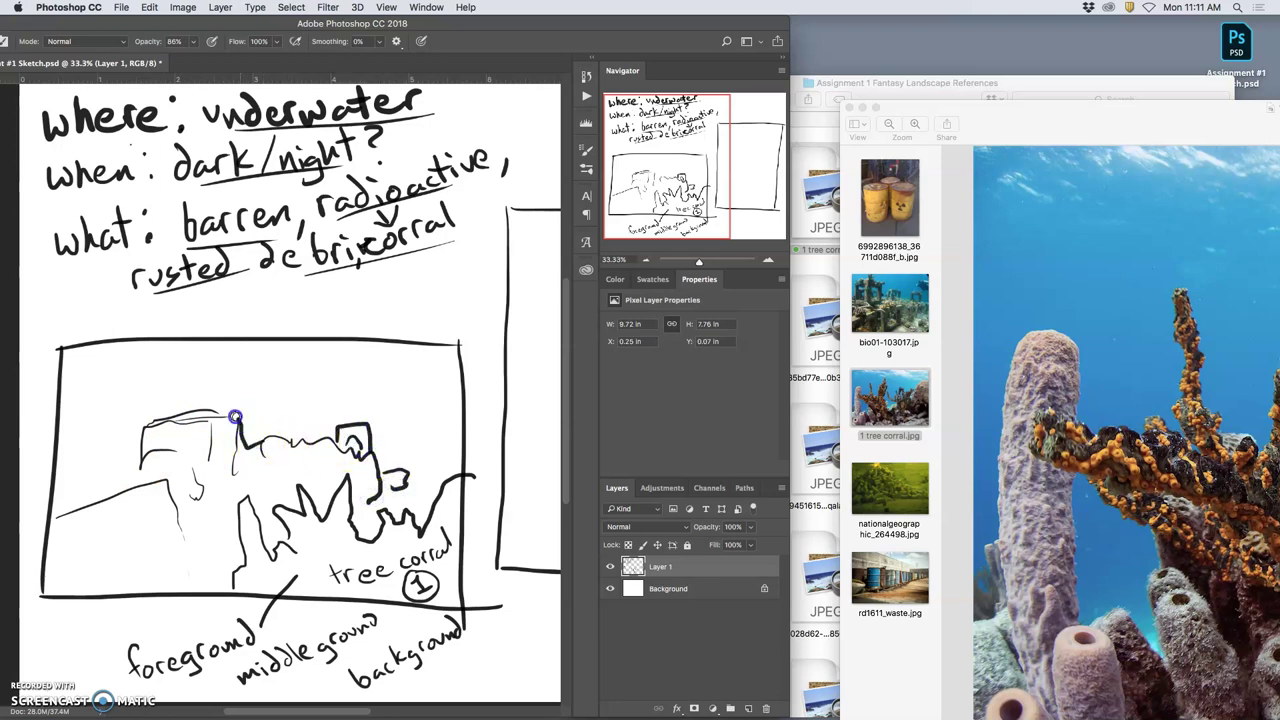
mouse_move(136, 487)
mouse_down()
mouse_move(51, 514)
mouse_move(45, 530)
mouse_up()
drag(241, 566, 234, 502)
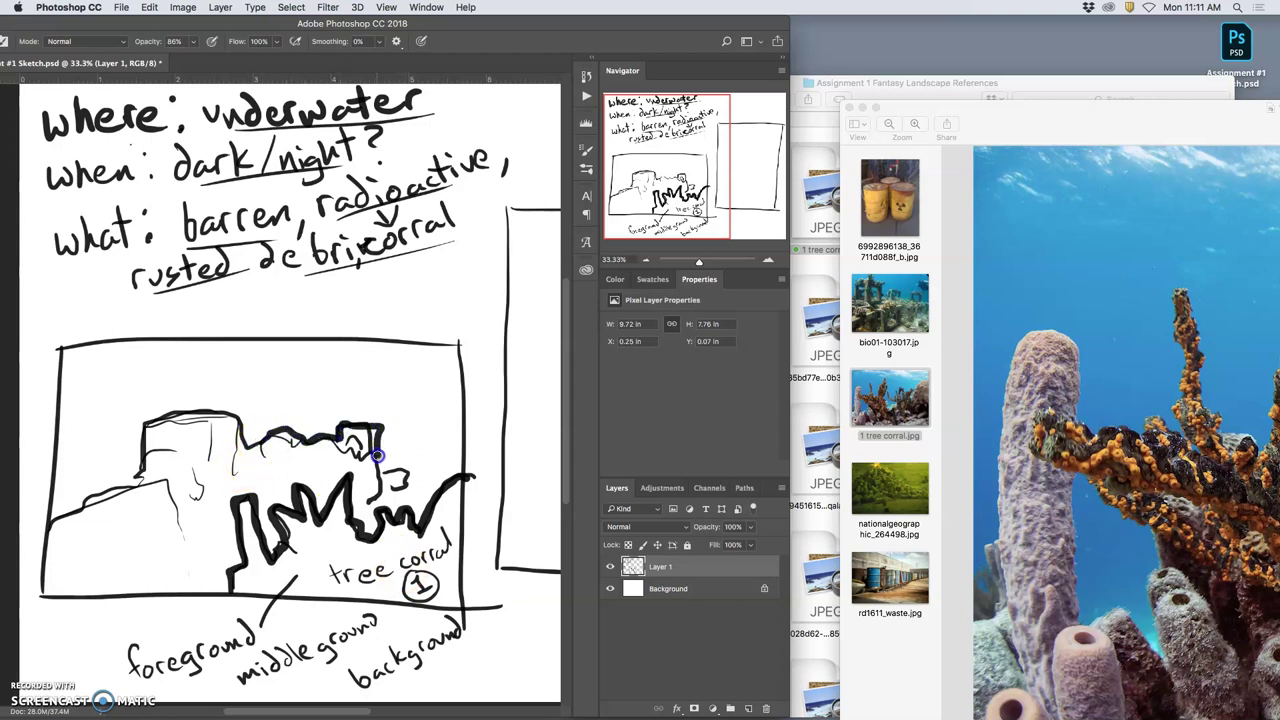
drag(404, 491, 389, 497)
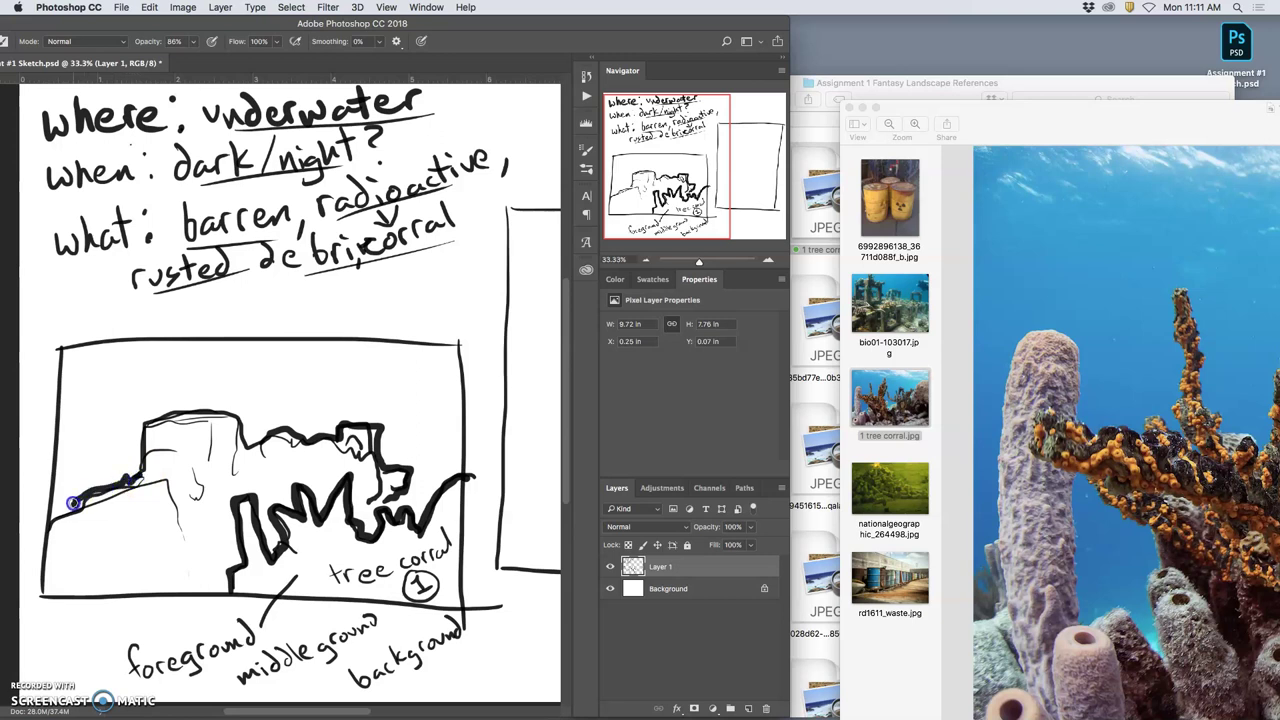
mouse_move(158, 441)
mouse_down()
mouse_move(190, 435)
mouse_move(167, 434)
mouse_move(157, 473)
mouse_move(173, 474)
mouse_move(211, 427)
mouse_move(227, 459)
mouse_move(223, 469)
mouse_move(211, 450)
mouse_move(63, 543)
mouse_up()
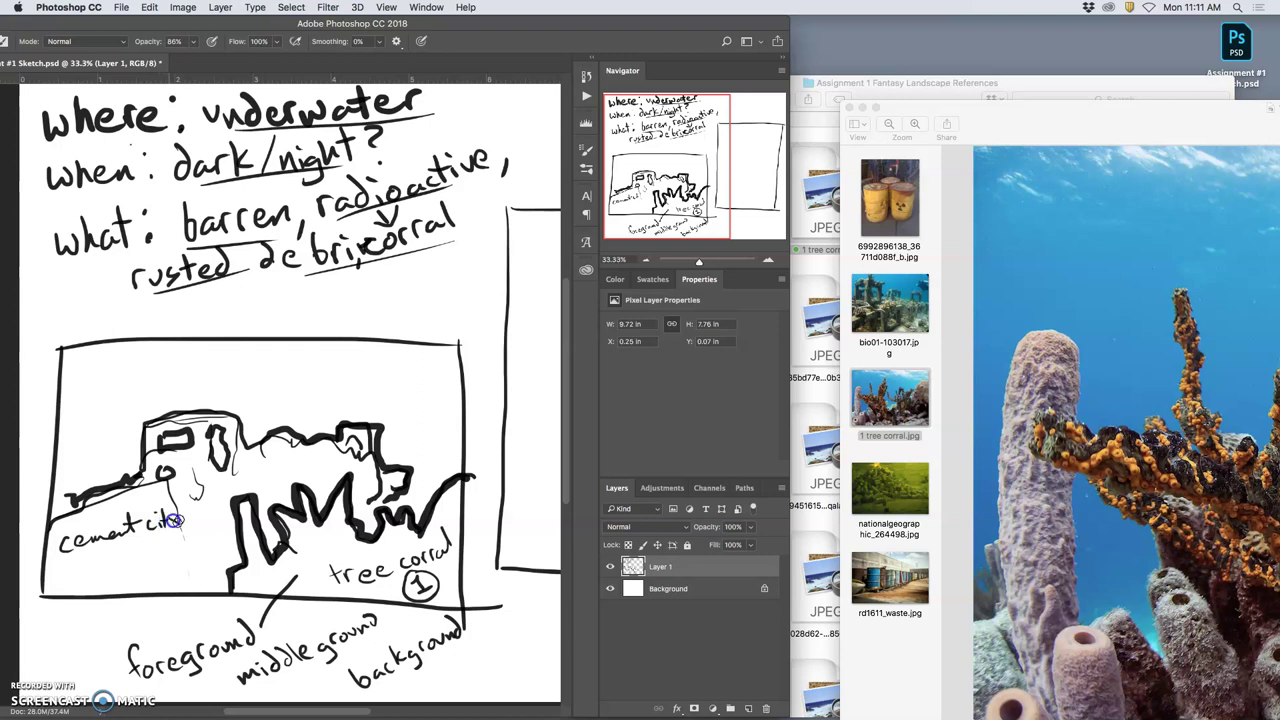
Step: Label the building 'cement city' with a circled 2, add foreground and middle ground arrows, undoing the hill stroke
mouse_move(172, 516)
mouse_down()
mouse_move(178, 545)
mouse_move(142, 580)
mouse_move(130, 548)
mouse_up()
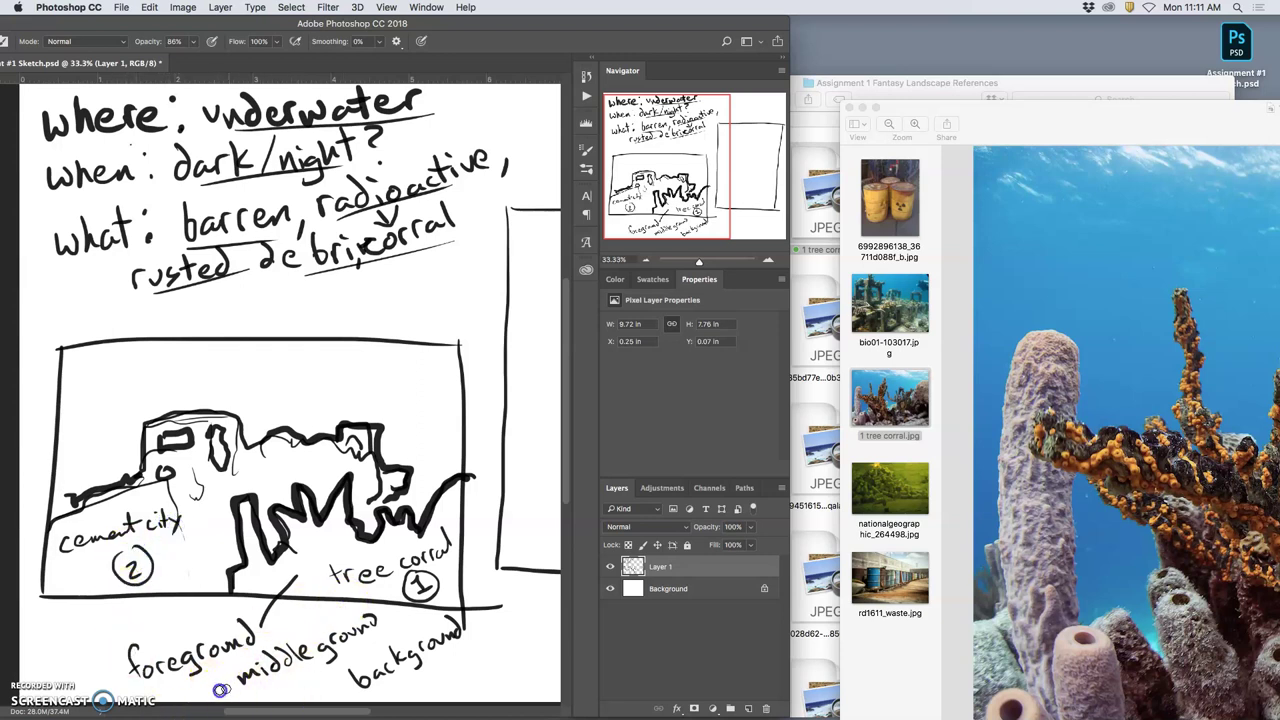
mouse_move(220, 690)
mouse_down()
mouse_move(131, 681)
mouse_move(87, 630)
mouse_up()
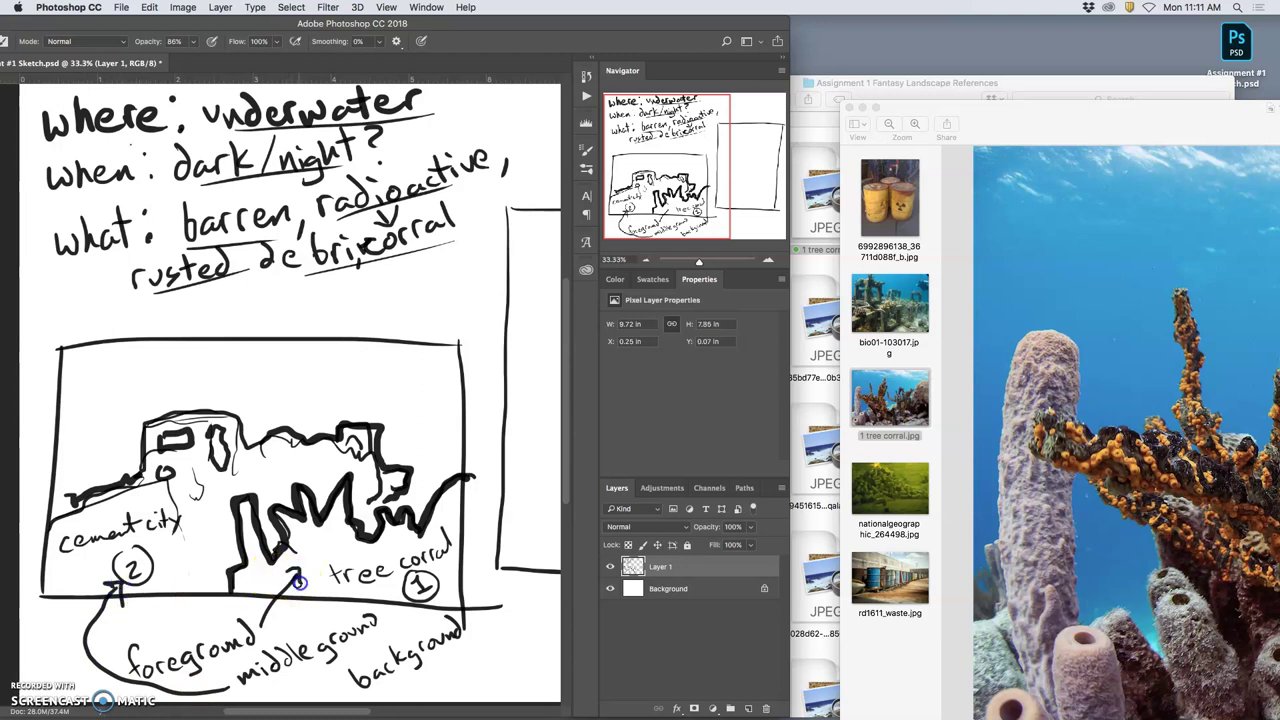
drag(262, 602, 298, 572)
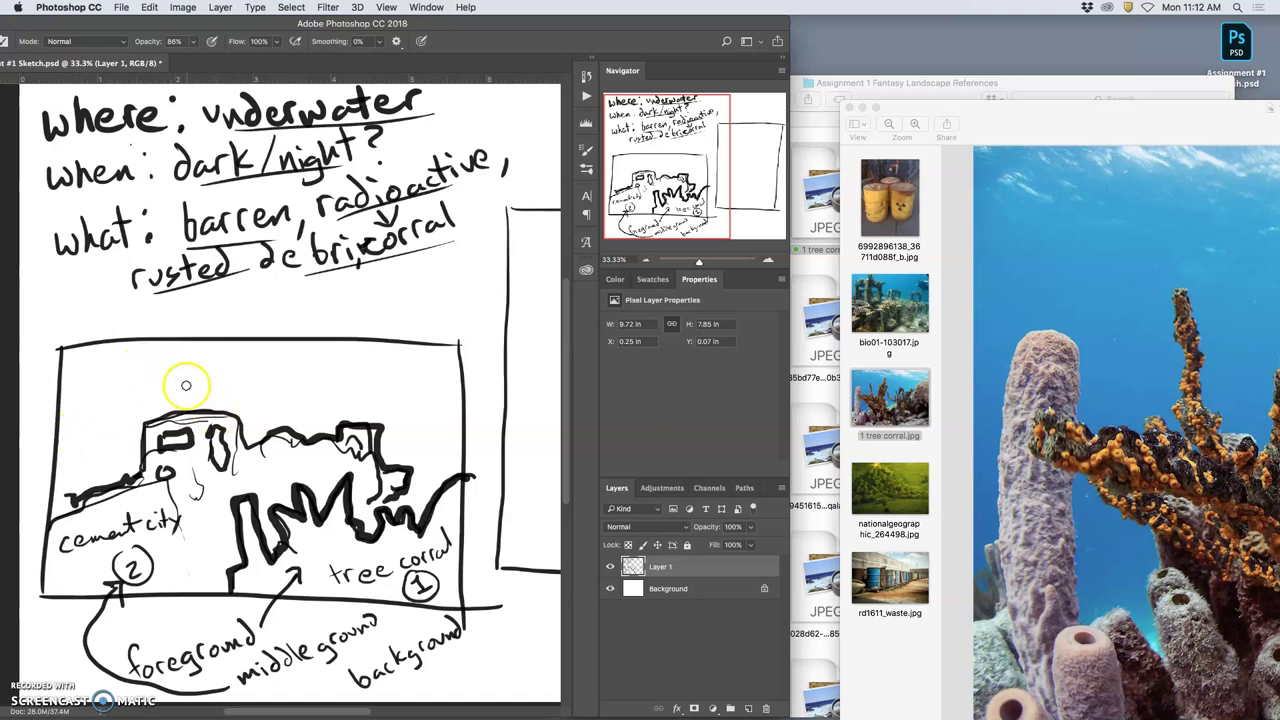
mouse_move(75, 428)
mouse_down()
mouse_move(123, 371)
mouse_move(209, 380)
mouse_move(245, 410)
mouse_up()
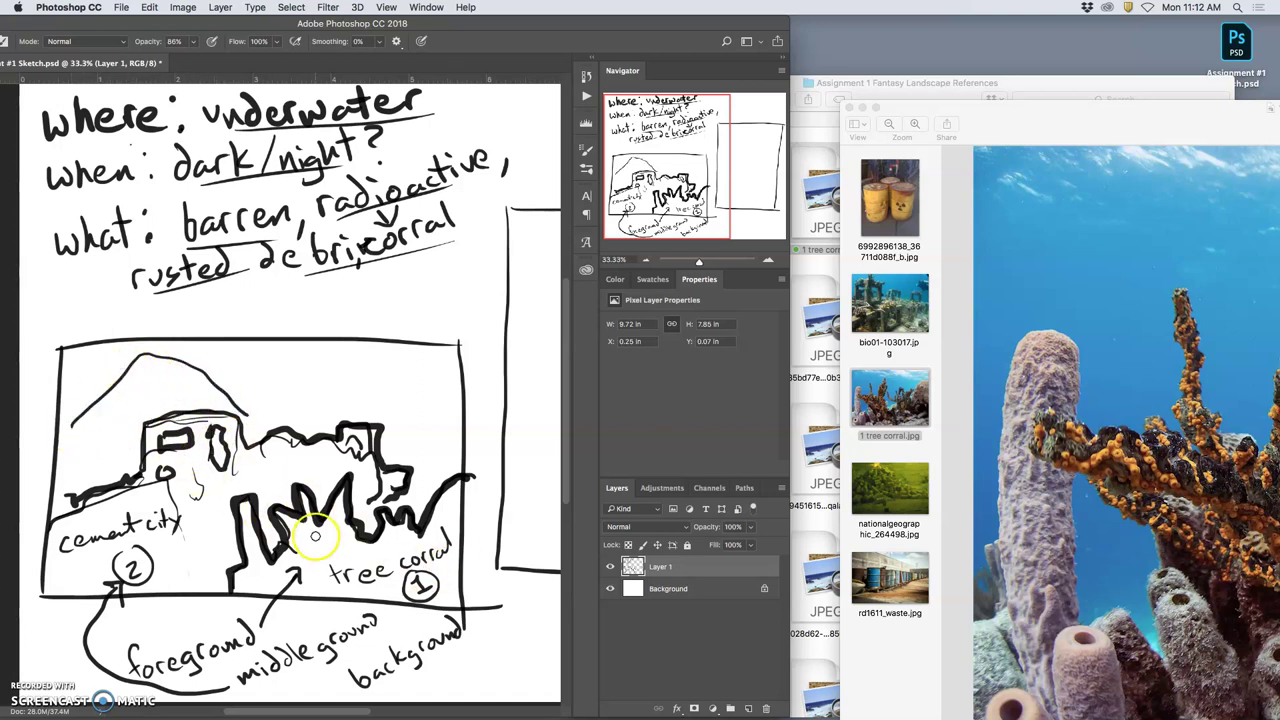
drag(310, 501, 313, 504)
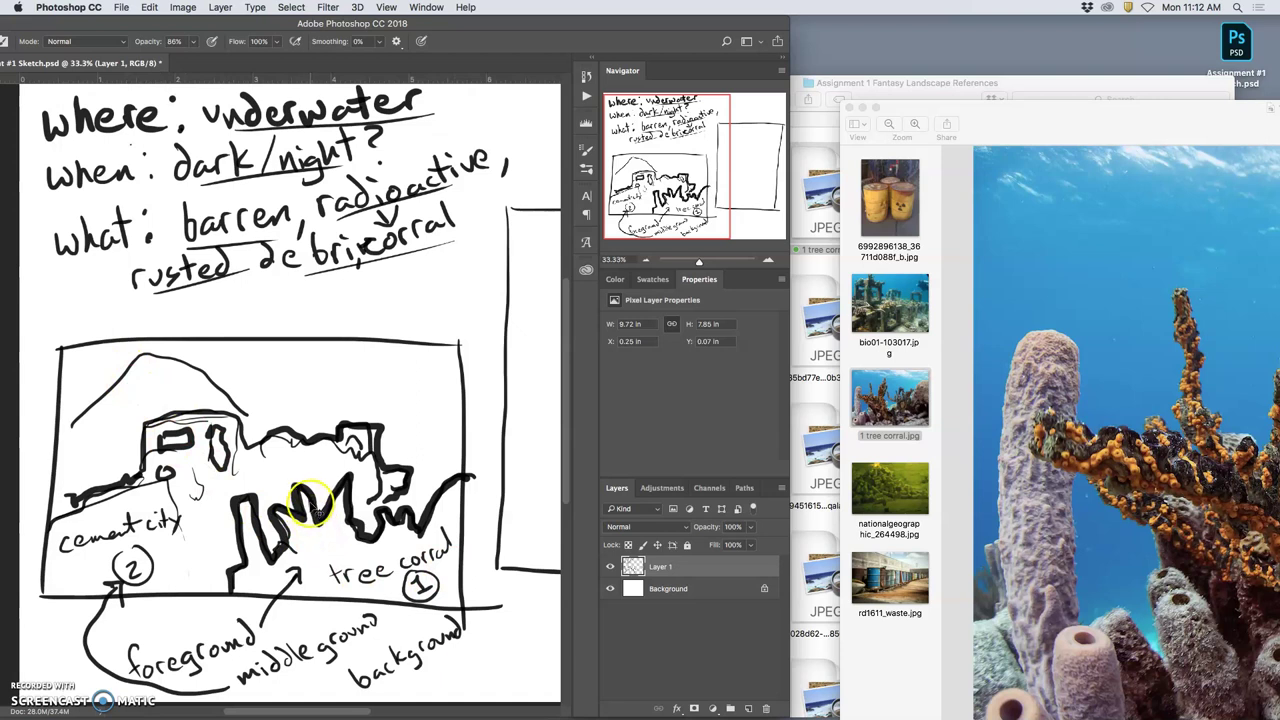
key(super+z)
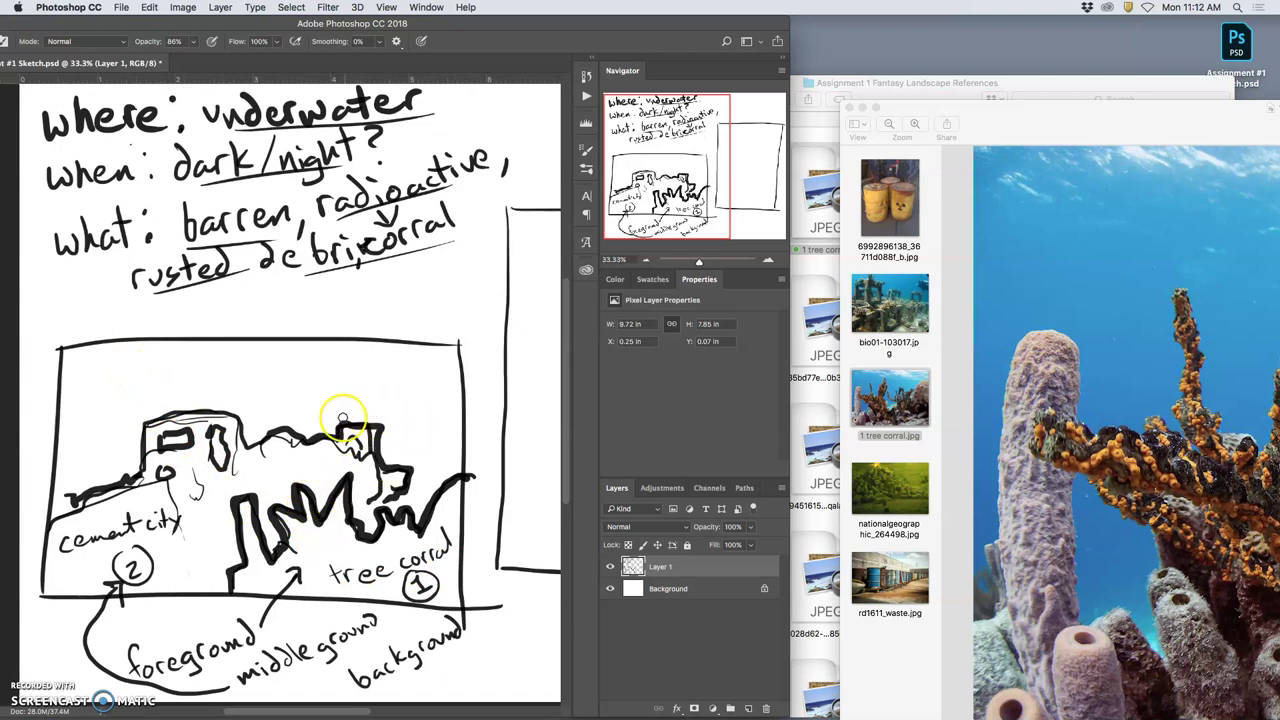
Step: Redraw the hill line above the building roof and extend it down on the left
mouse_move(342, 418)
mouse_down()
mouse_move(297, 409)
mouse_move(340, 393)
mouse_up()
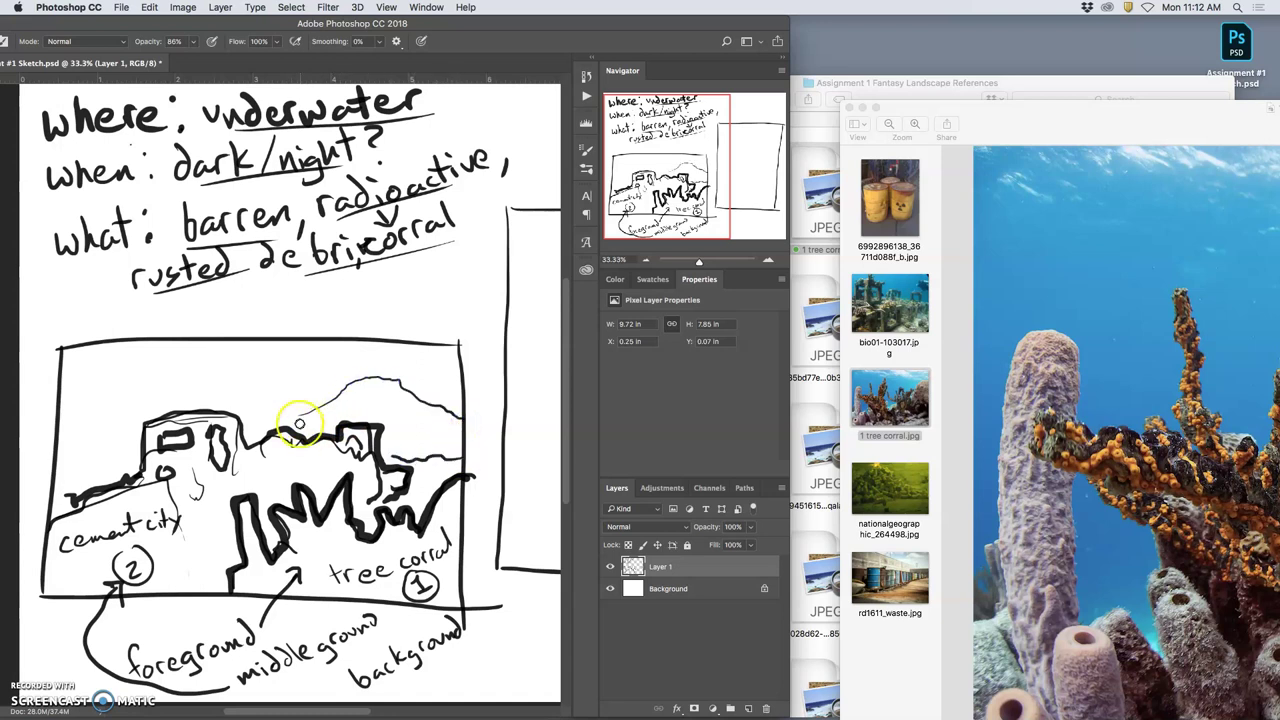
mouse_move(300, 423)
mouse_down()
mouse_move(371, 409)
mouse_move(343, 391)
mouse_move(351, 402)
mouse_up()
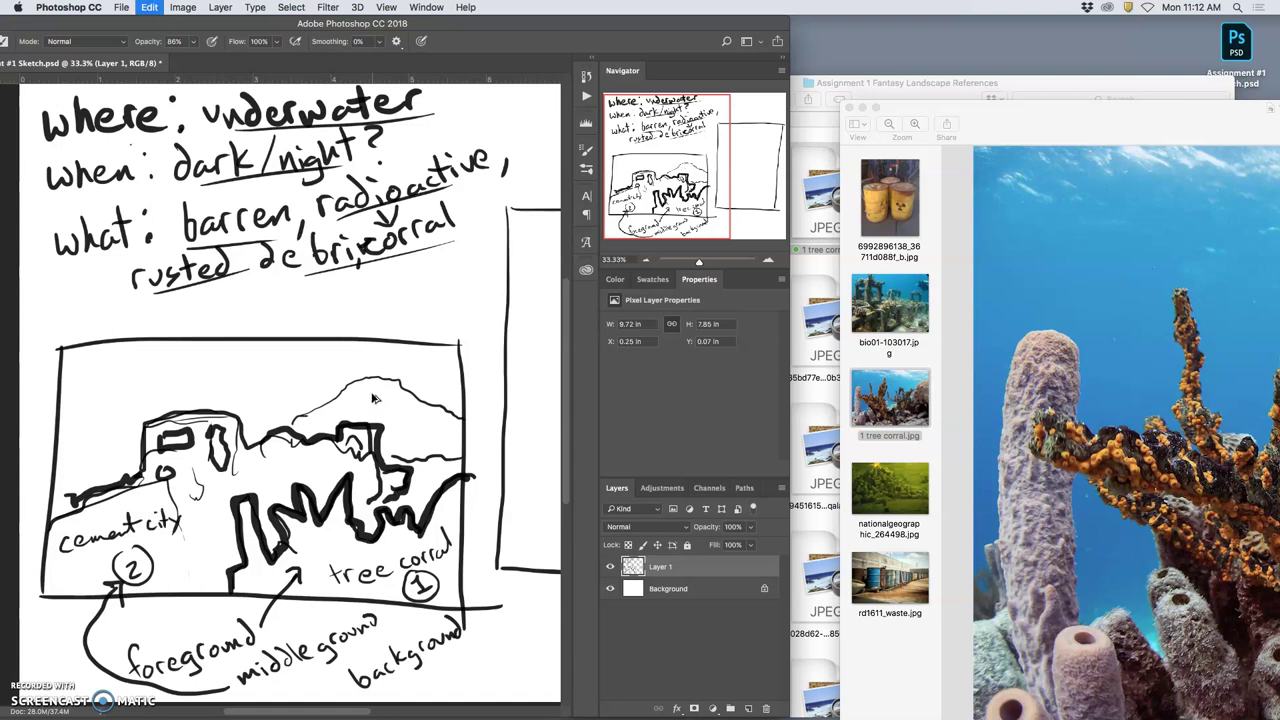
drag(352, 400, 357, 401)
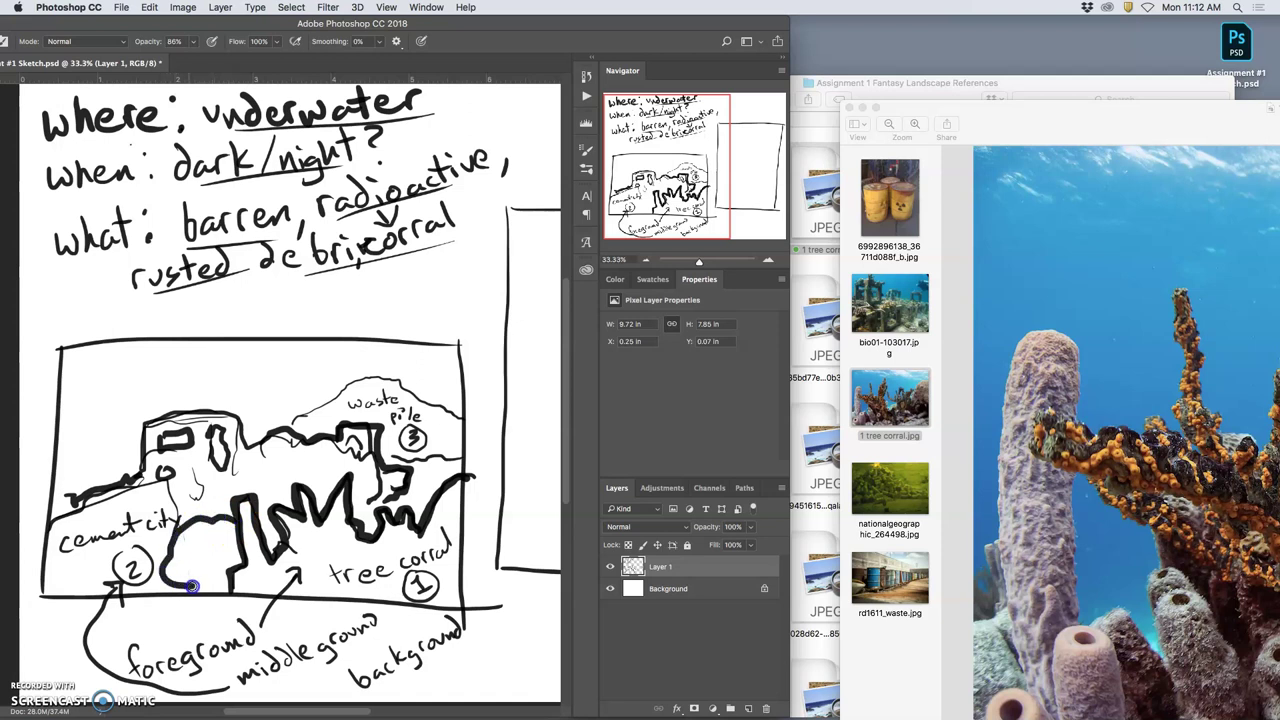
Step: Rework the outline left of the tree corral, label it 'close barrels', and draw an arrow from foreground
mouse_move(203, 553)
mouse_down()
mouse_move(184, 570)
mouse_move(163, 549)
mouse_move(220, 516)
mouse_move(192, 541)
mouse_up()
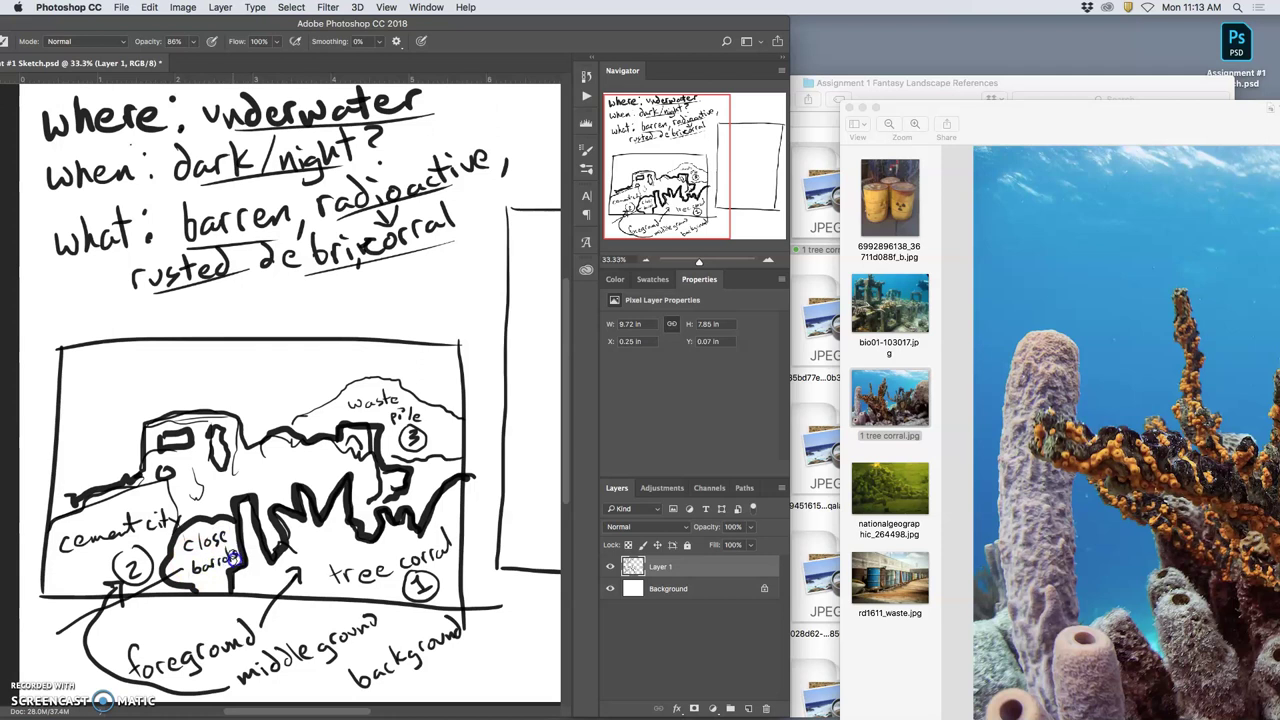
drag(180, 550, 179, 557)
click(48, 636)
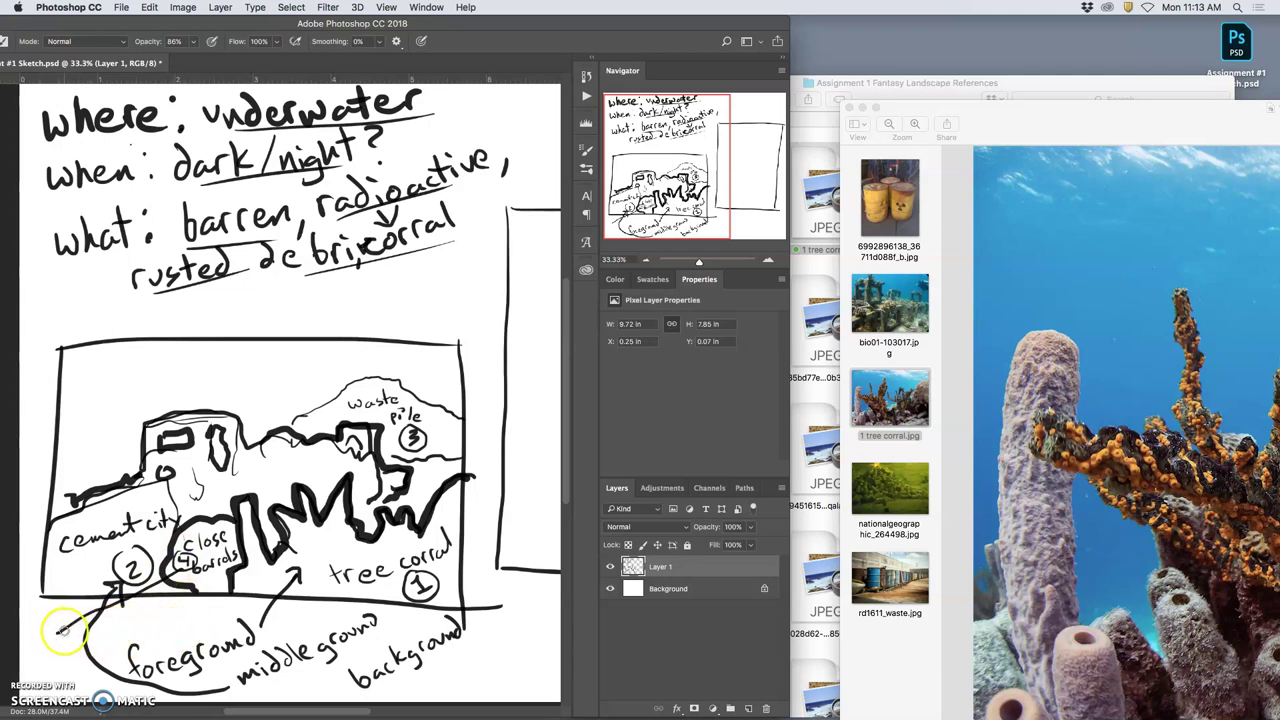
drag(88, 648, 177, 577)
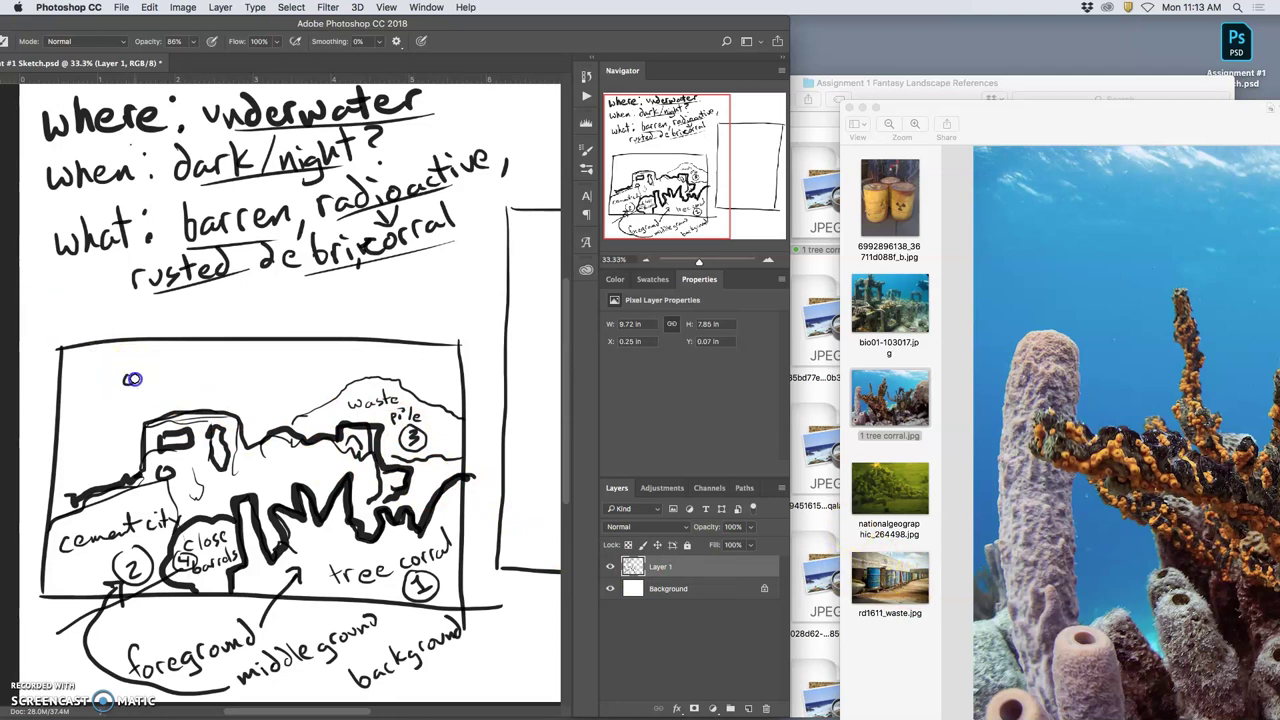
Step: Write 'open water?' with a circled 5 at the top and bring up the barrel reference photo
drag(175, 378, 176, 383)
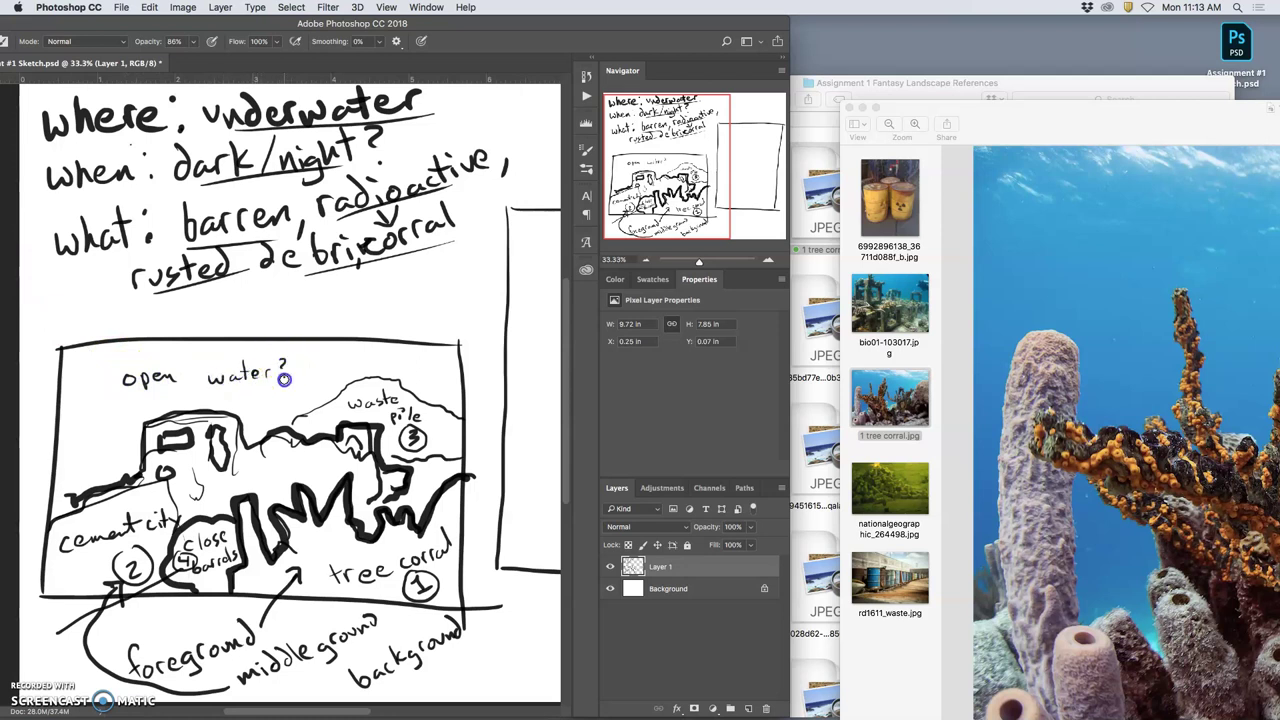
mouse_move(108, 377)
mouse_down()
mouse_move(86, 403)
mouse_move(98, 370)
mouse_up()
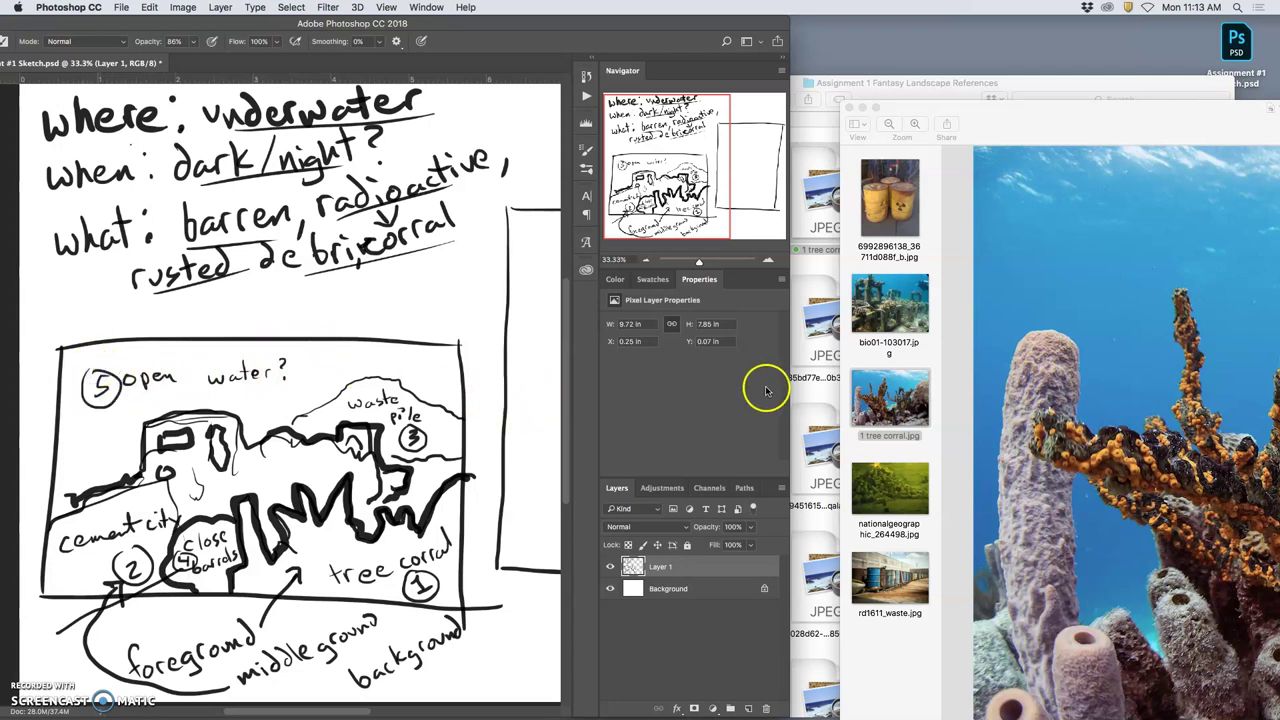
click(890, 252)
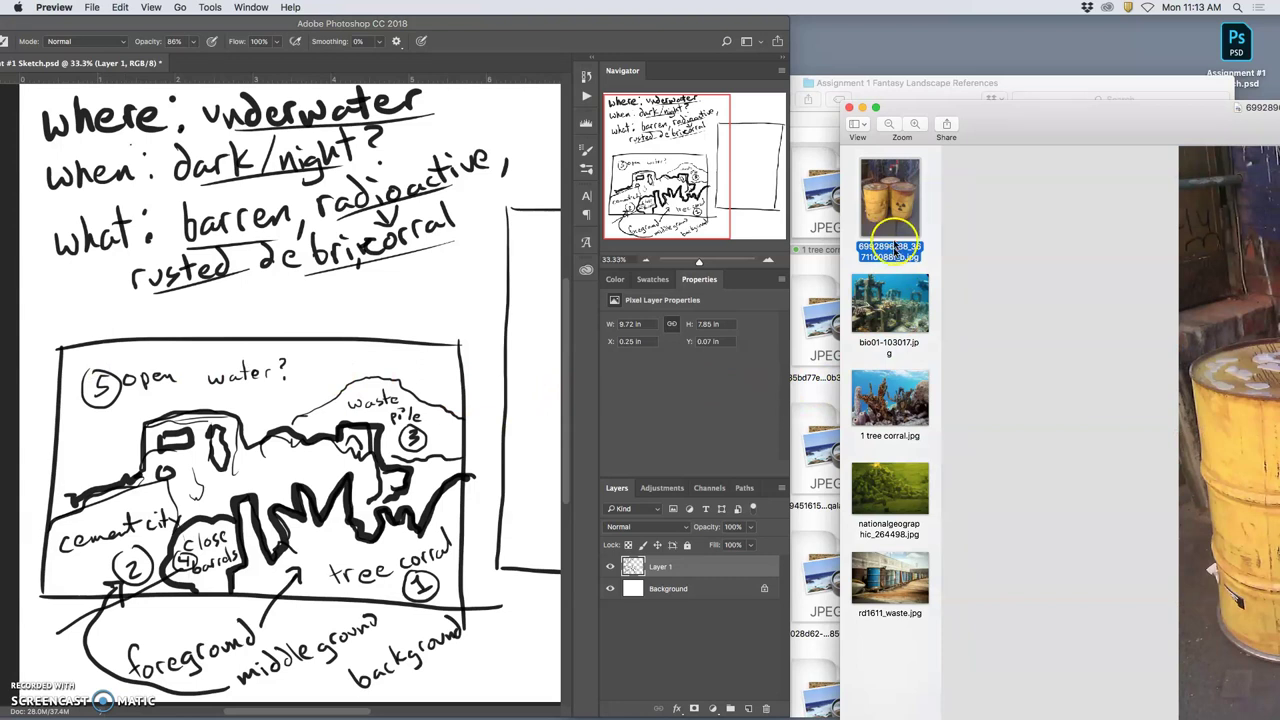
Step: Rename the barrel photo to '4 close barrels.jpg'
click(917, 138)
drag(908, 112, 1183, 145)
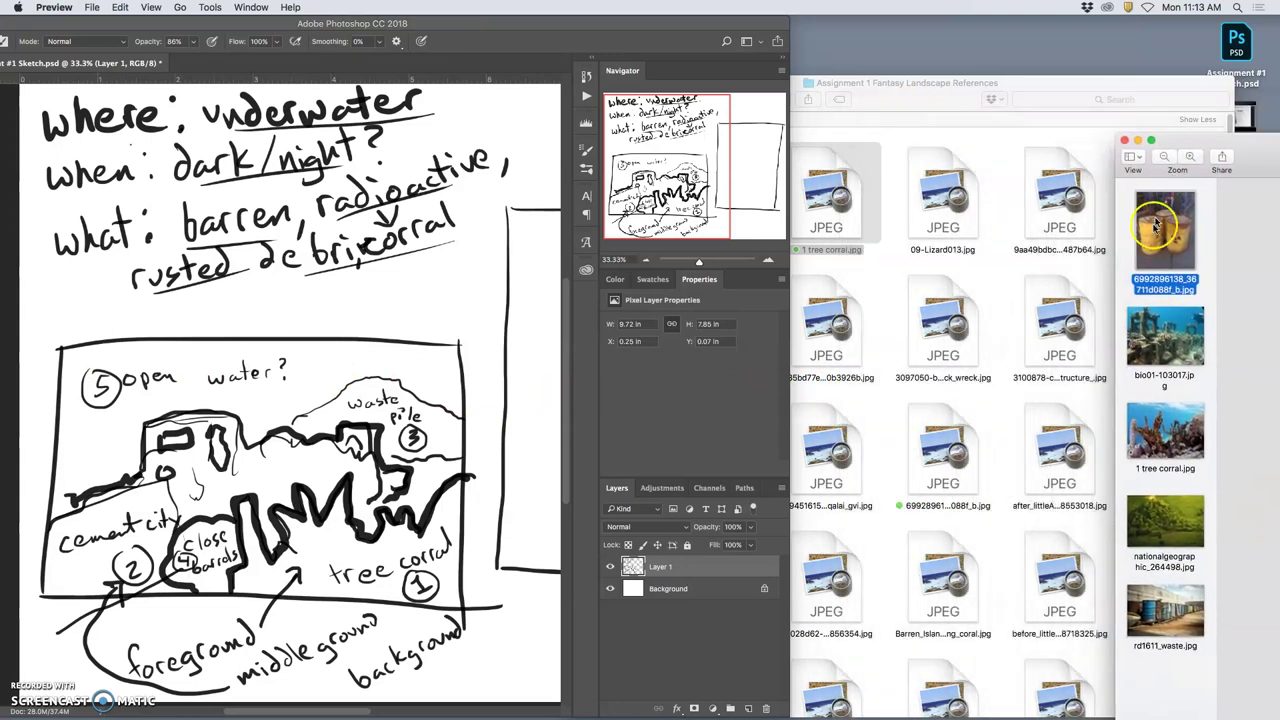
click(1090, 282)
click(948, 507)
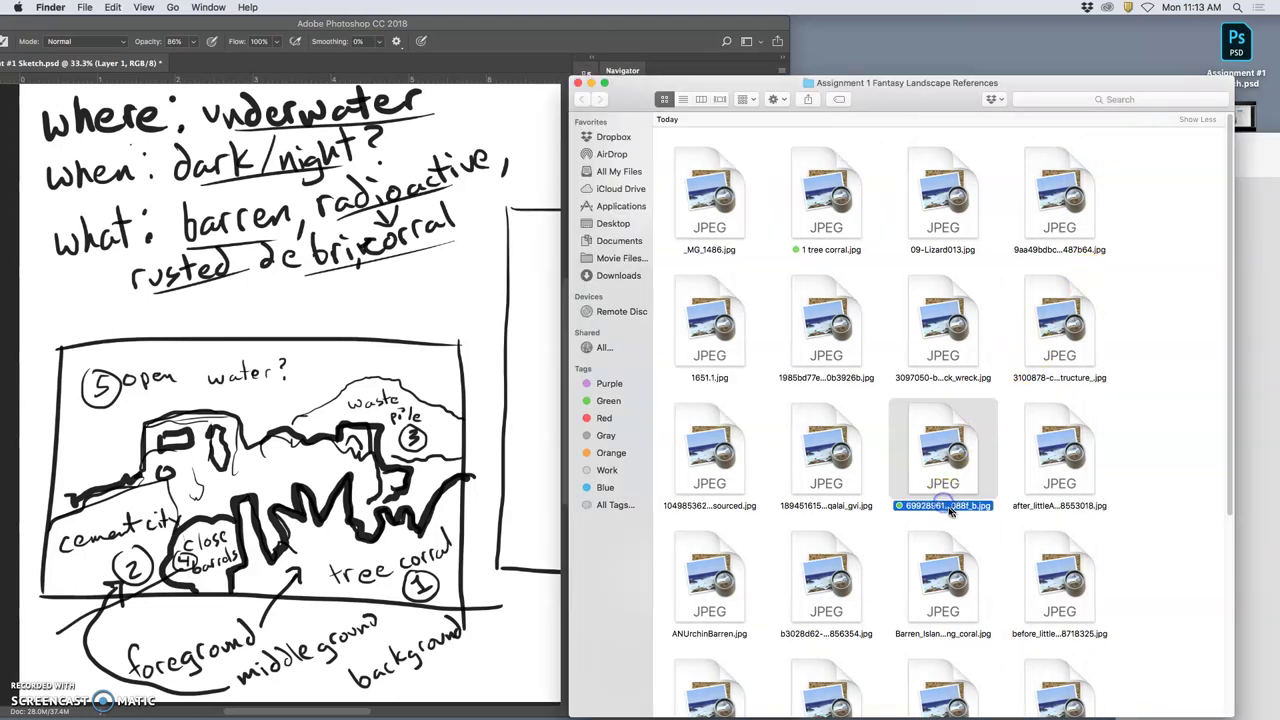
super+click(948, 507)
click(938, 495)
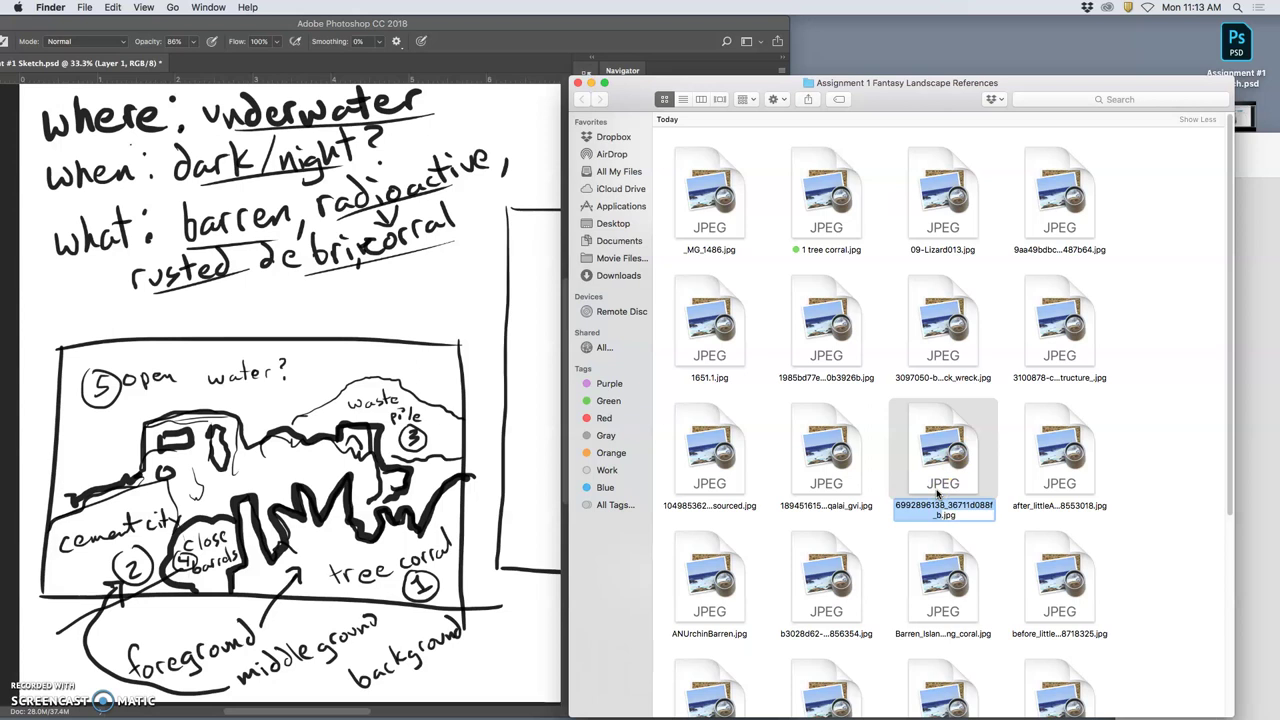
text(4 close barrels)
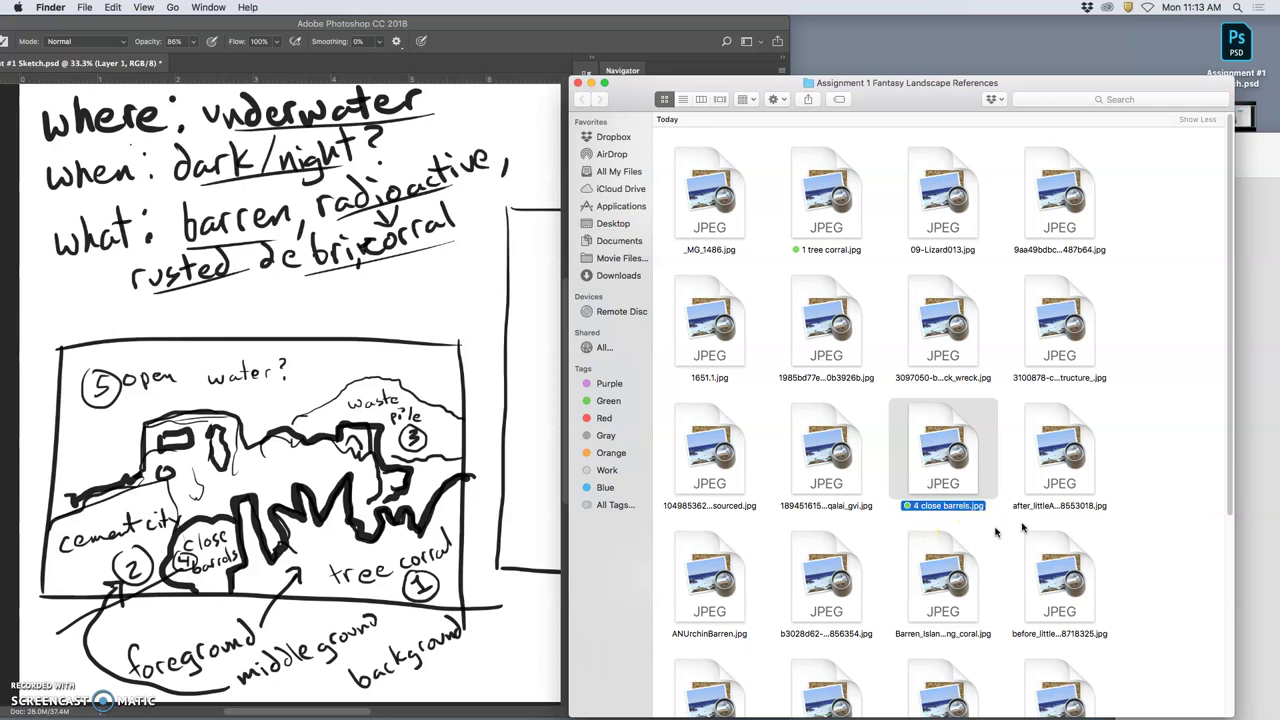
key(Return)
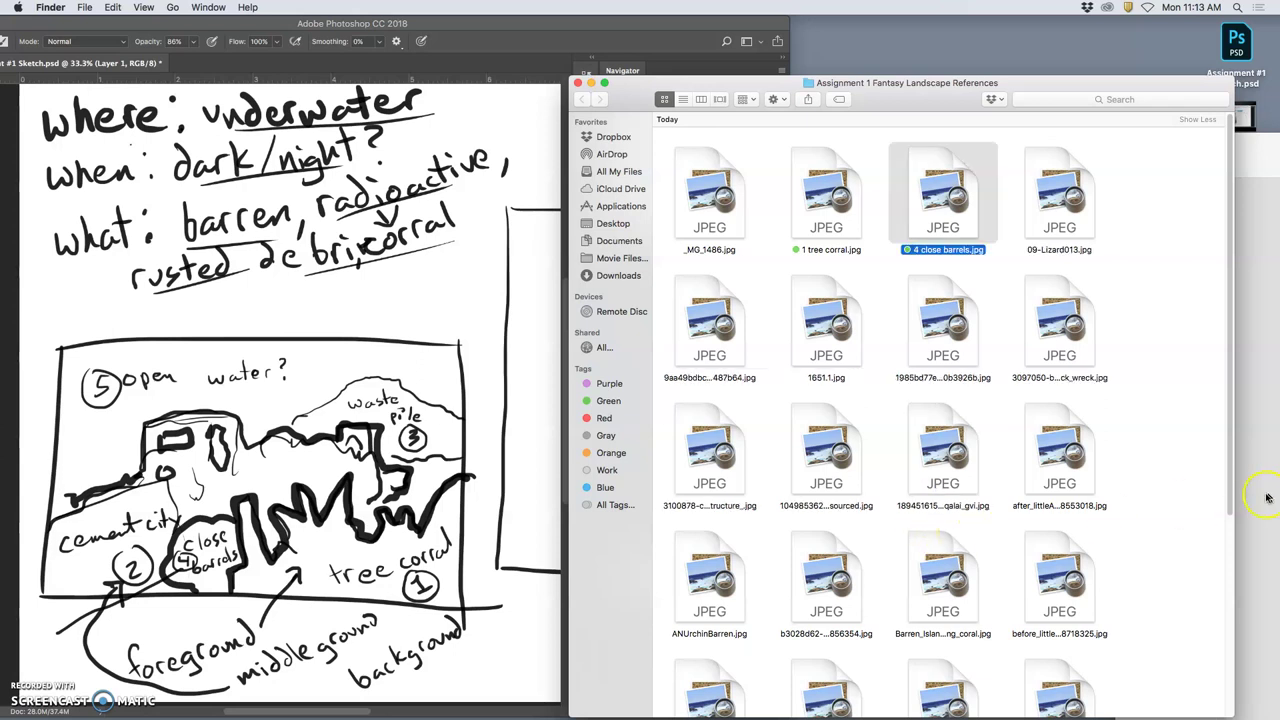
Step: Check bio01-103017.jpg in the viewer and rename it '2 cement city.jpg'
key(super+Tab)
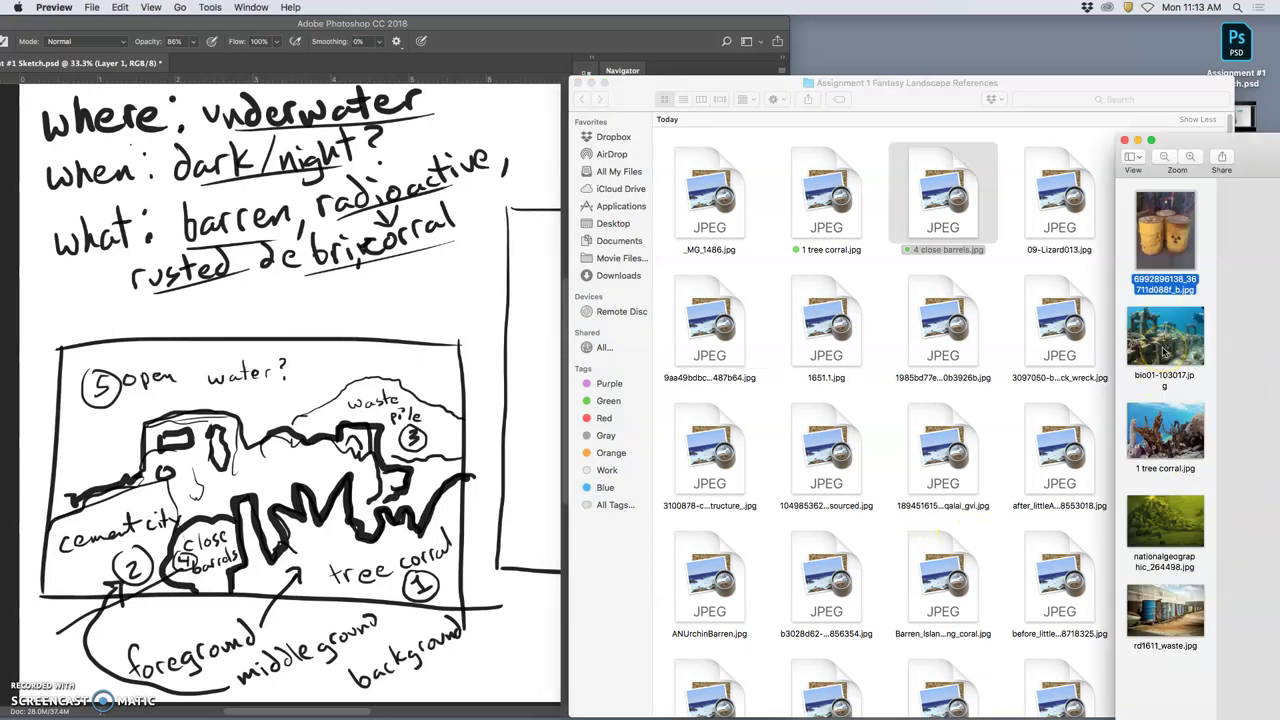
key(super+Tab)
scroll(994, 468, down, 1)
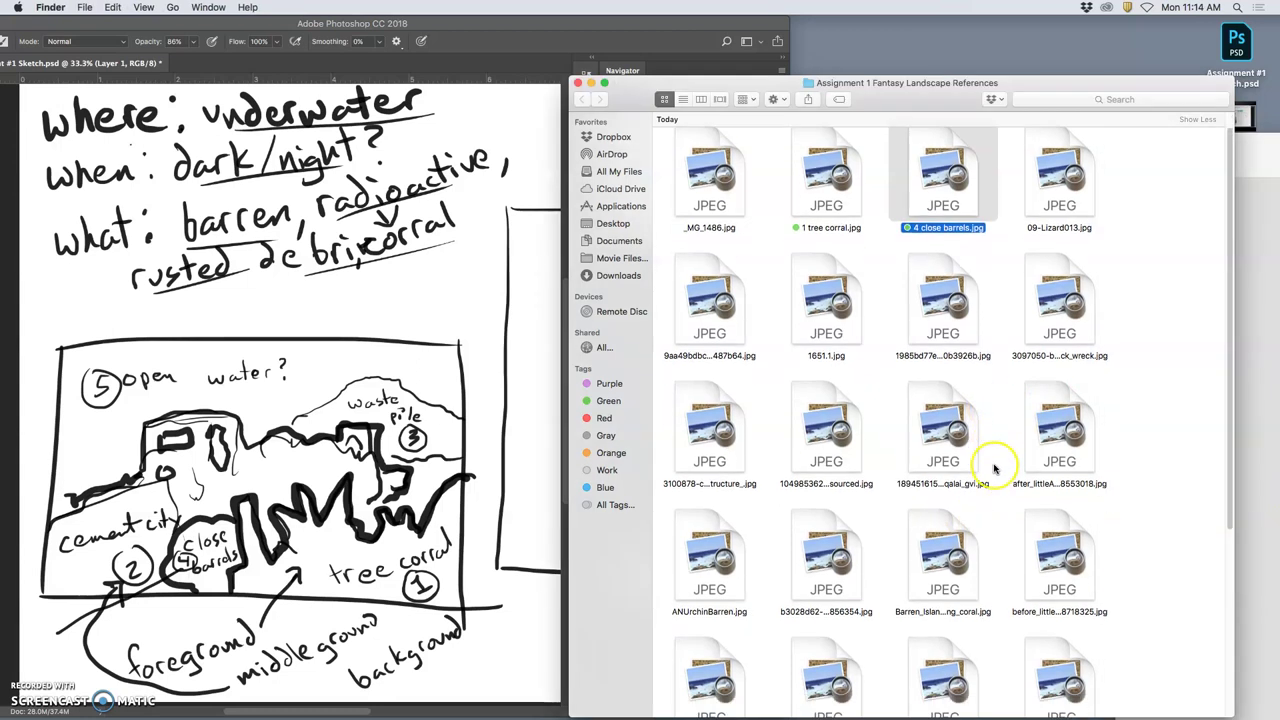
scroll(992, 468, down, 4)
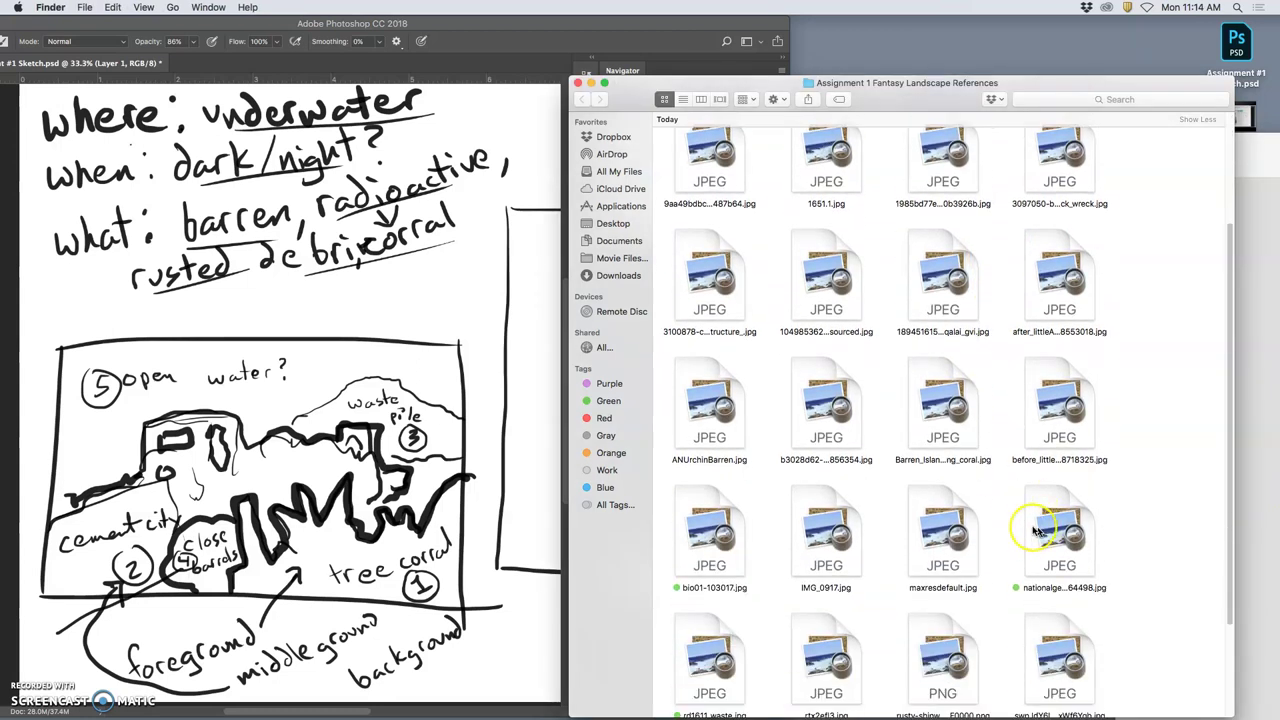
double_click(718, 540)
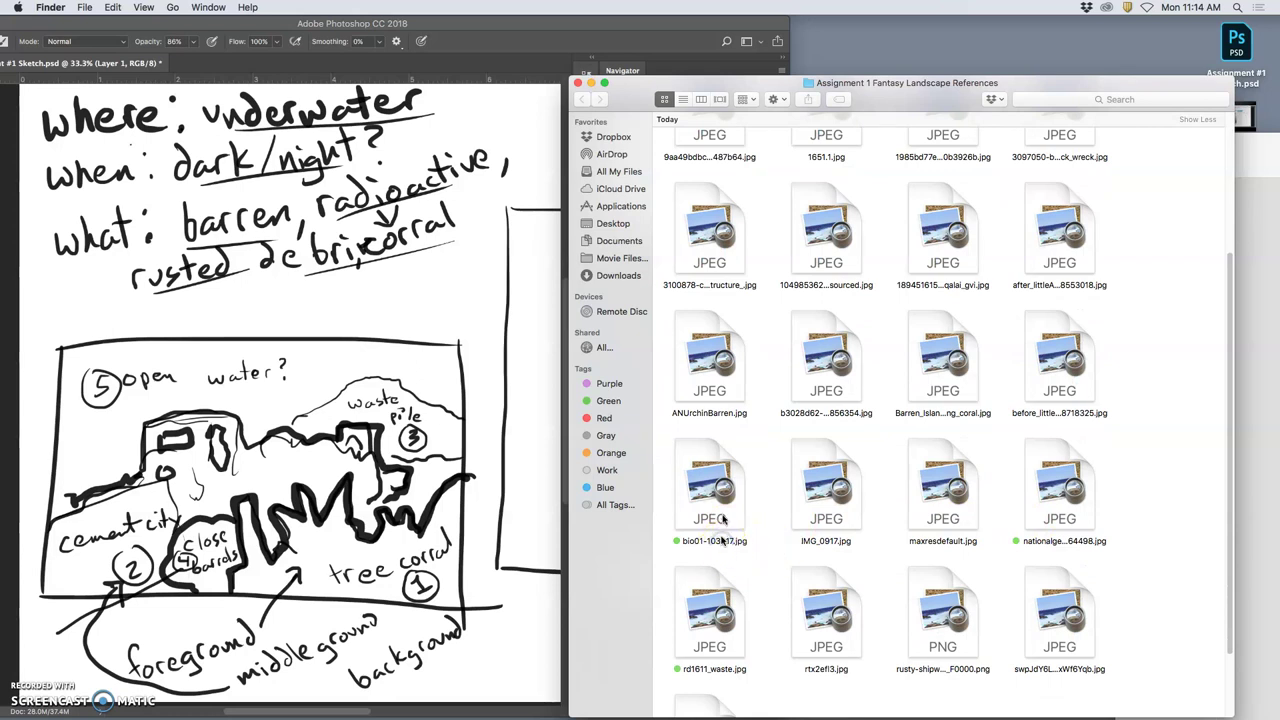
click(721, 516)
text(2 cement city)
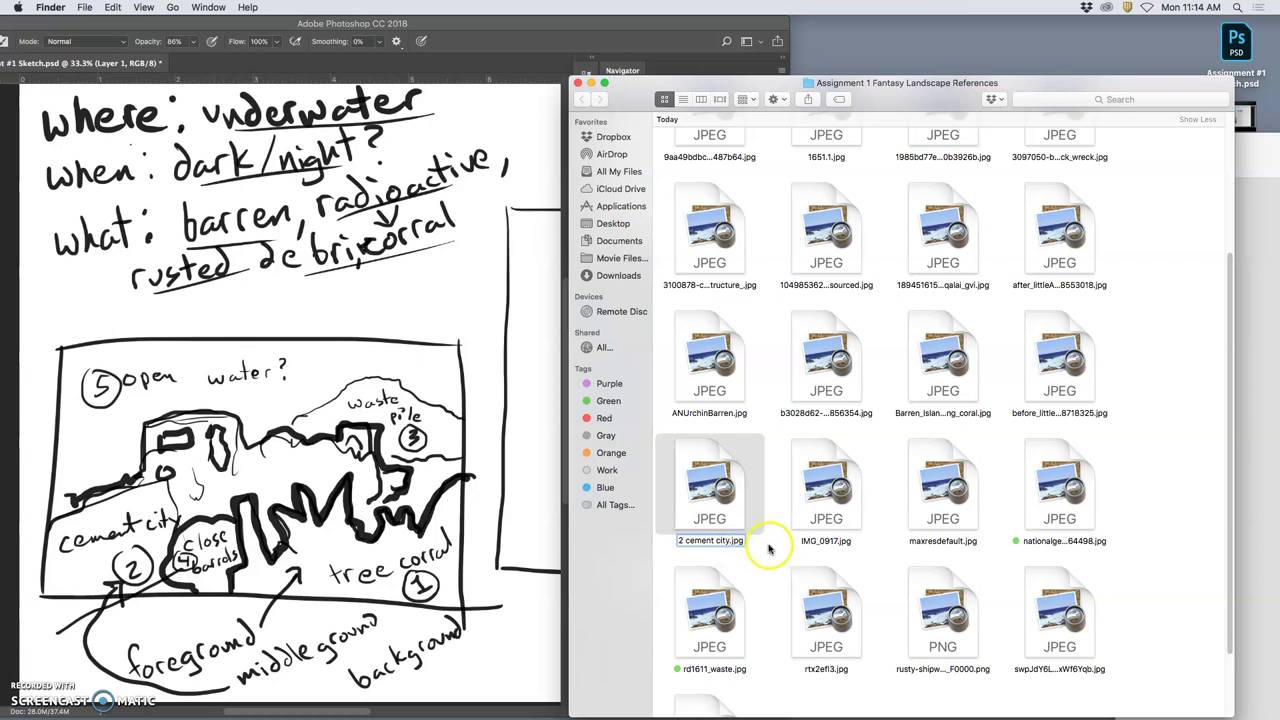
key(Return)
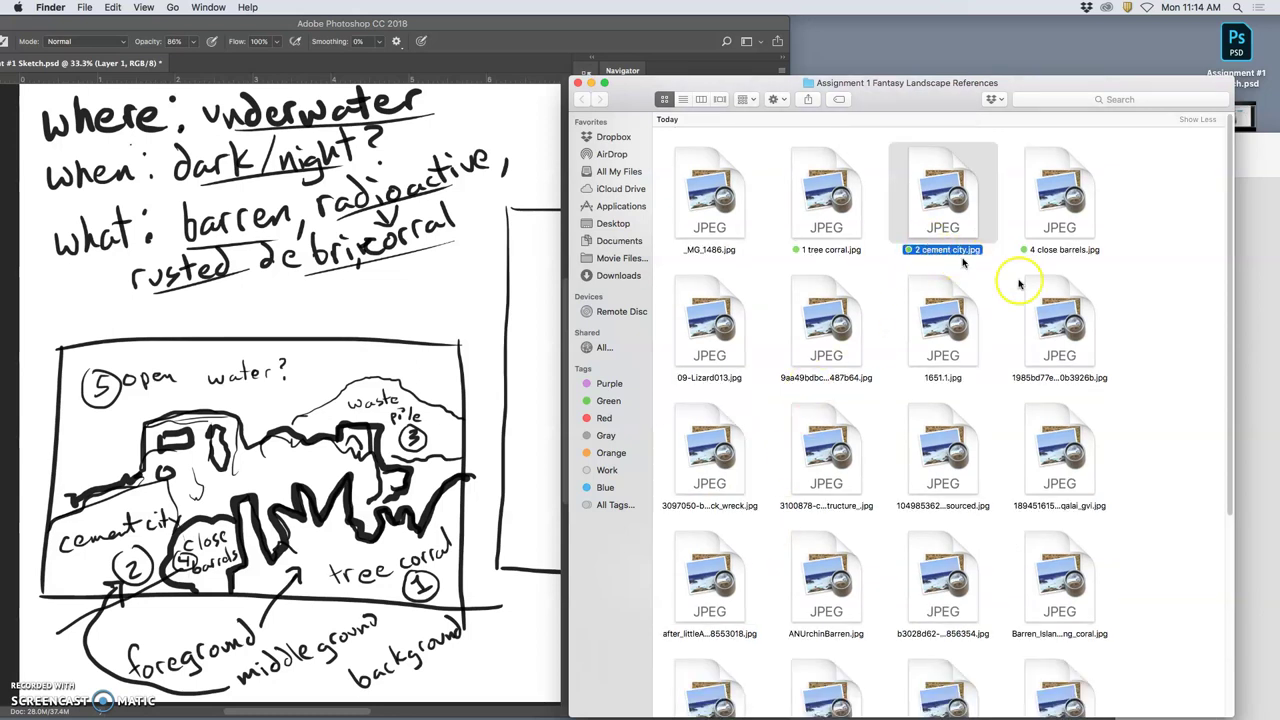
Step: Rename nationalgeographic_264498.jpg to '3 waste pile.jpg'
click(1268, 400)
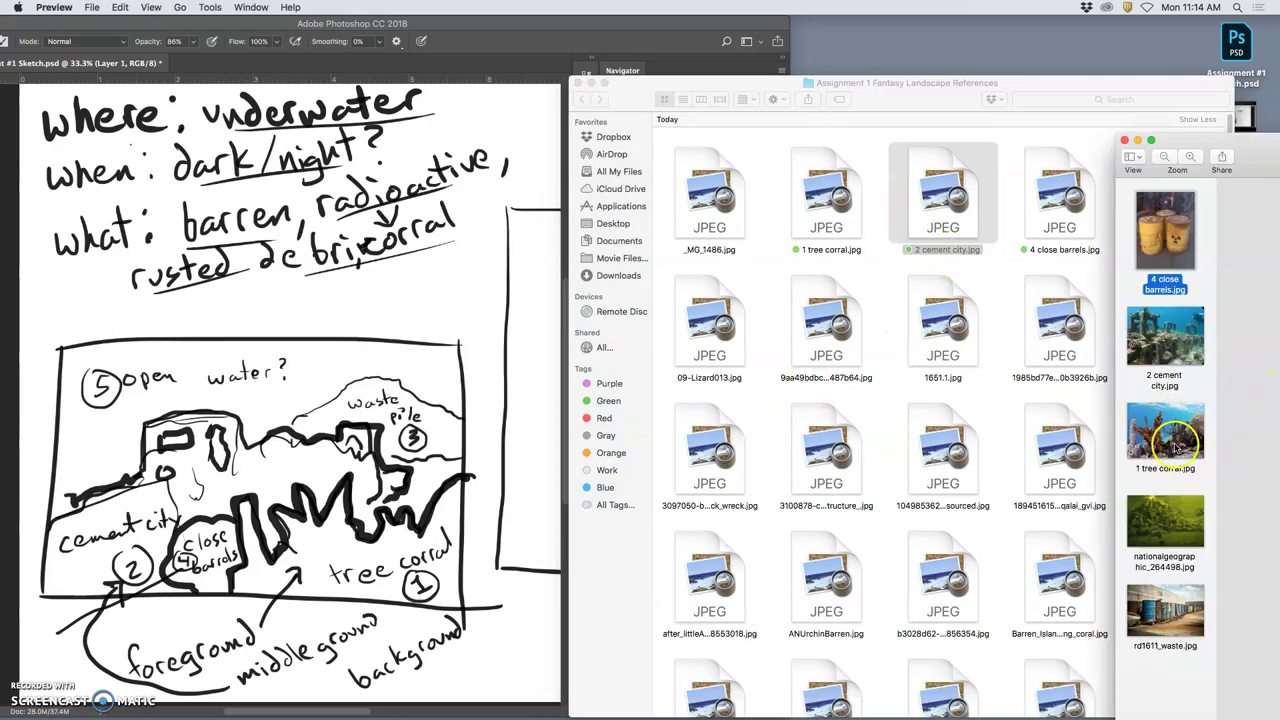
click(989, 534)
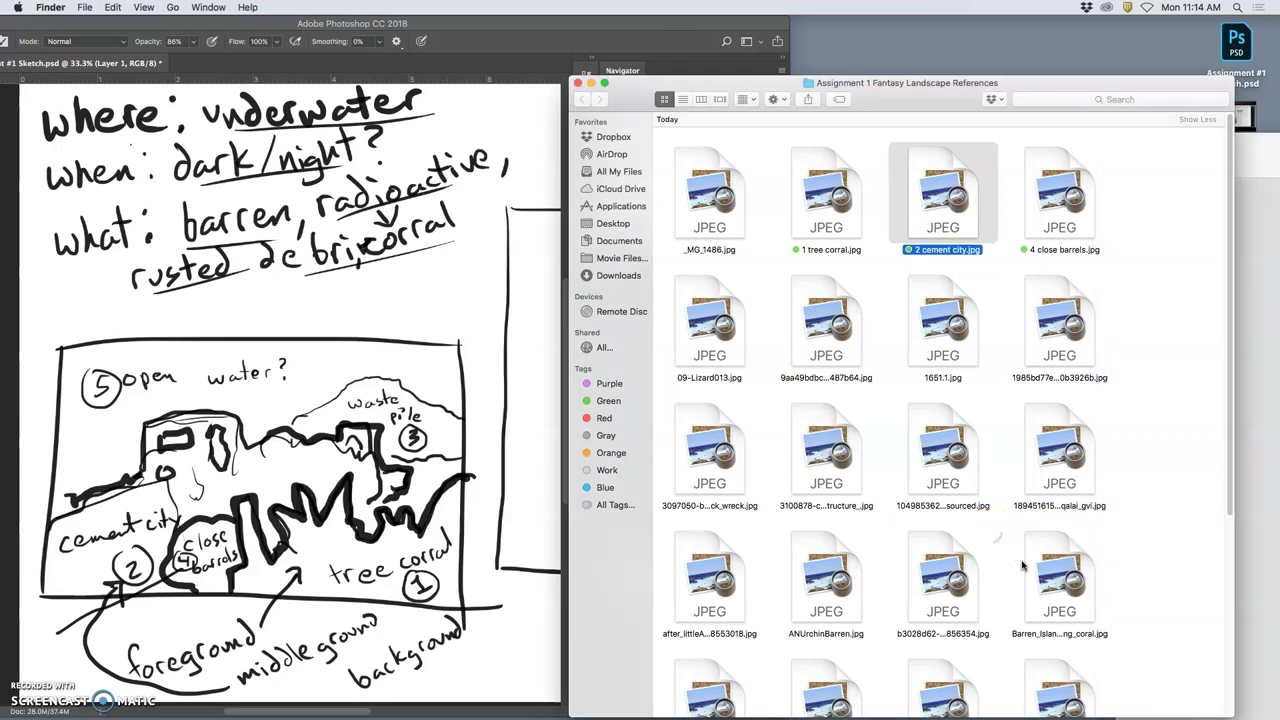
scroll(1022, 566, down, 5)
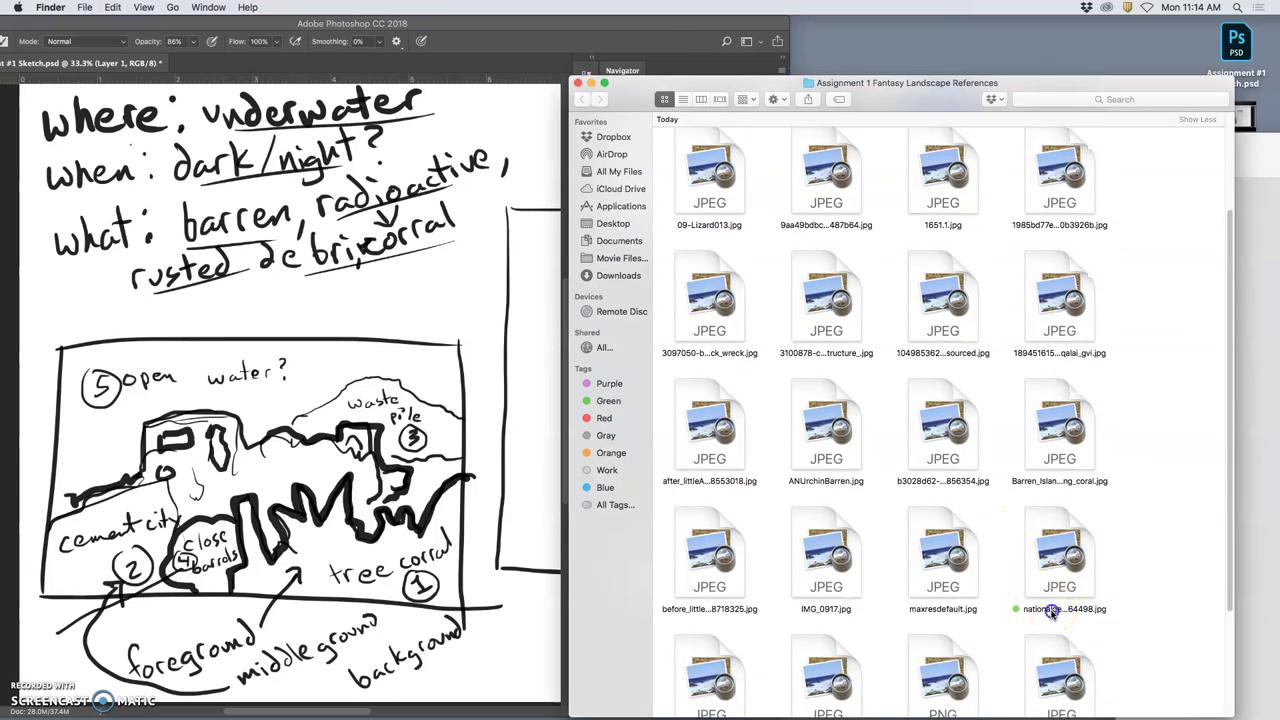
click(1072, 610)
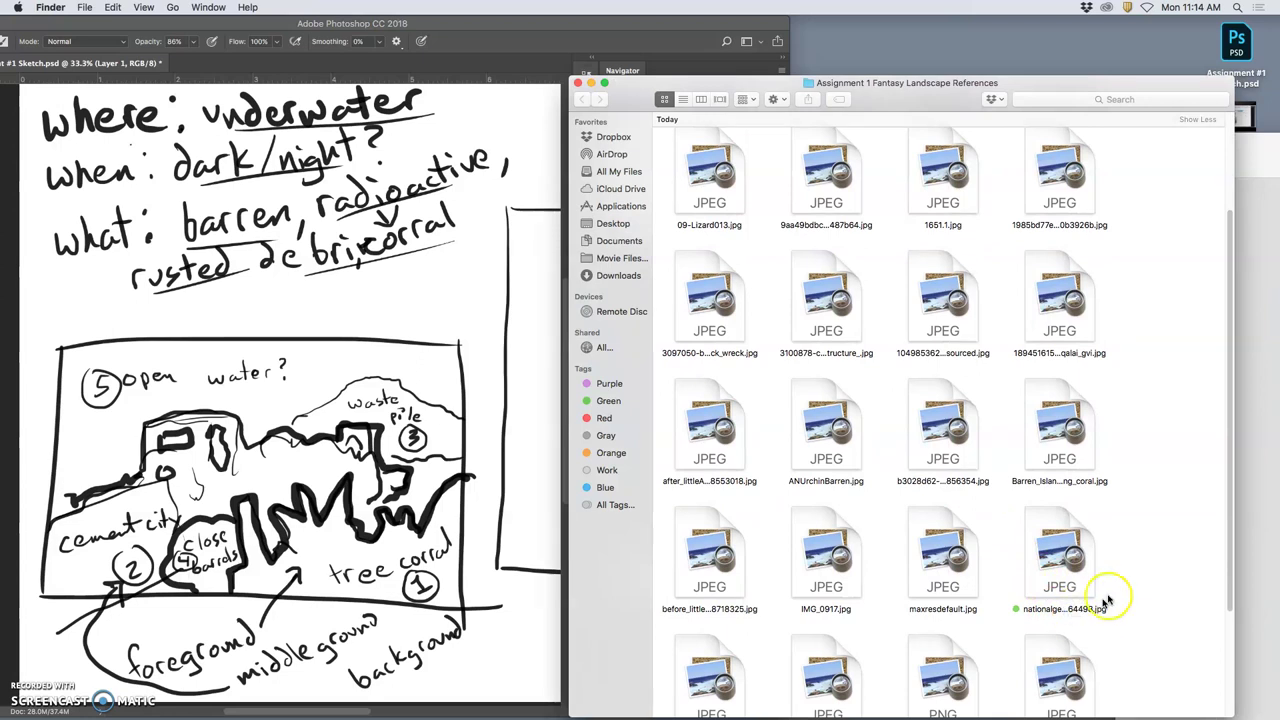
click(1076, 587)
key(Return)
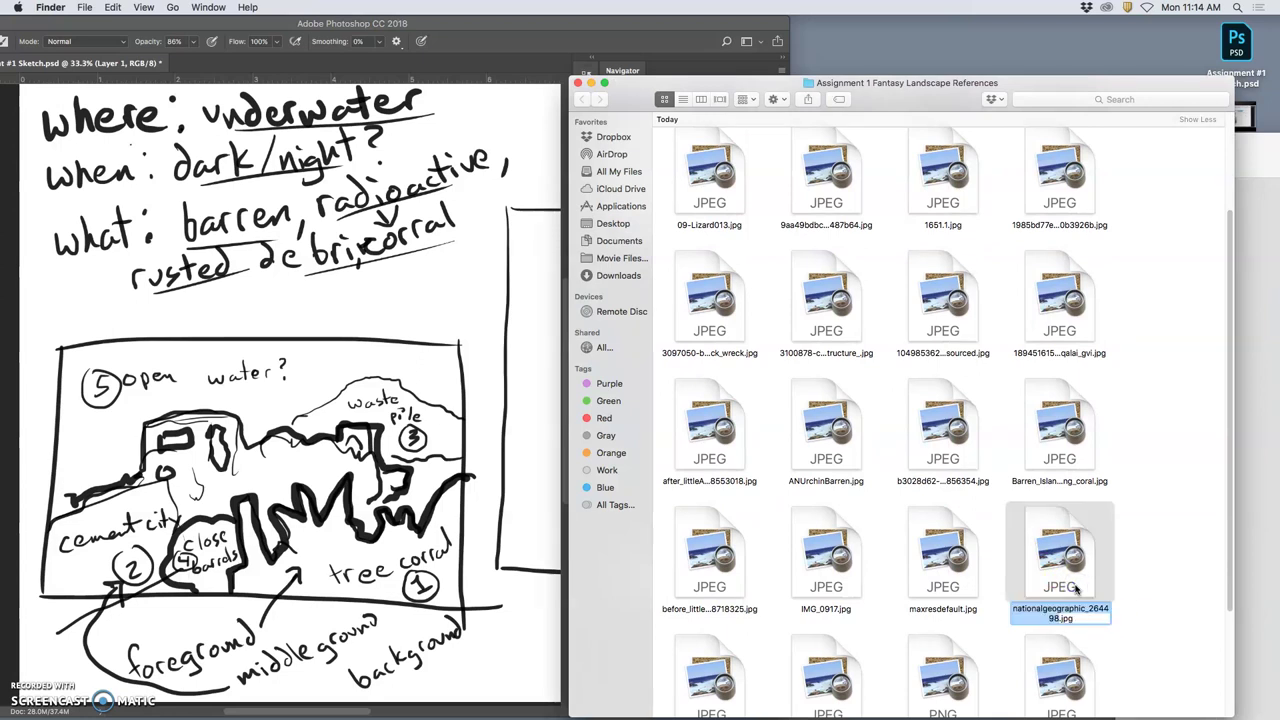
text(3 w)
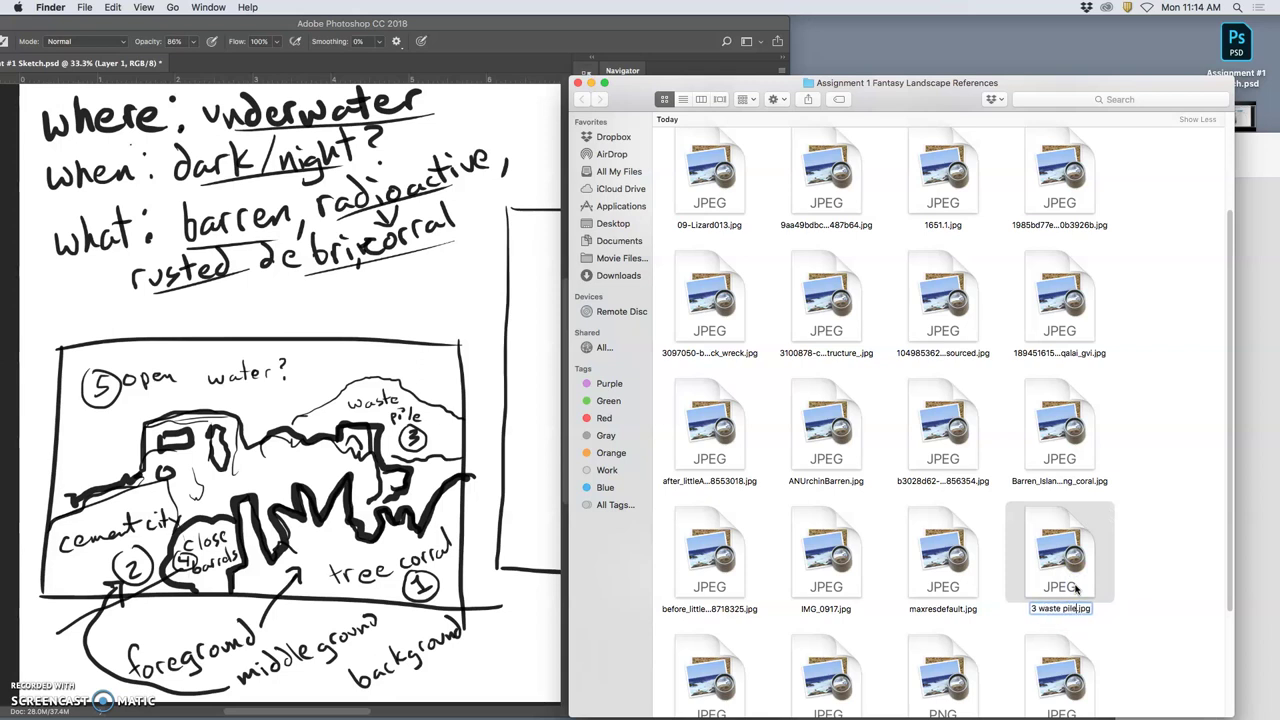
text(aste pile)
key(Return)
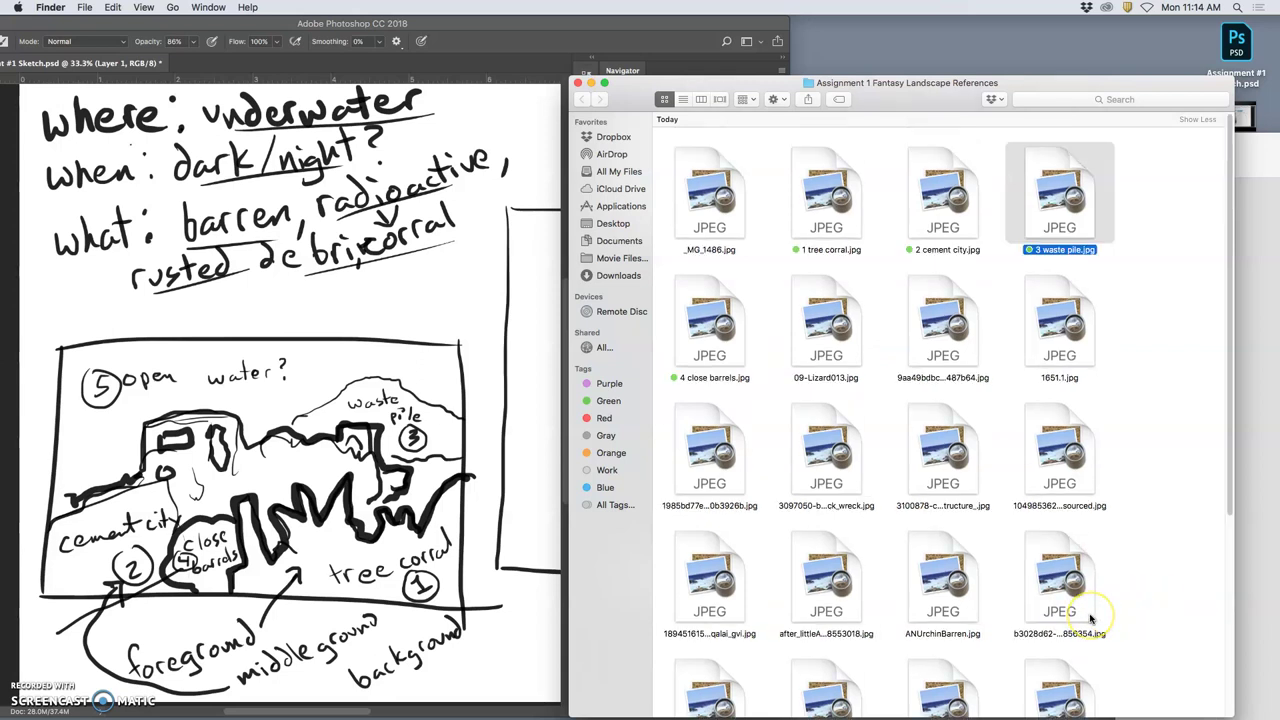
Step: Open _MG_1486.jpg in Preview to view the coral photo
scroll(1100, 610, down, 2)
click(1240, 600)
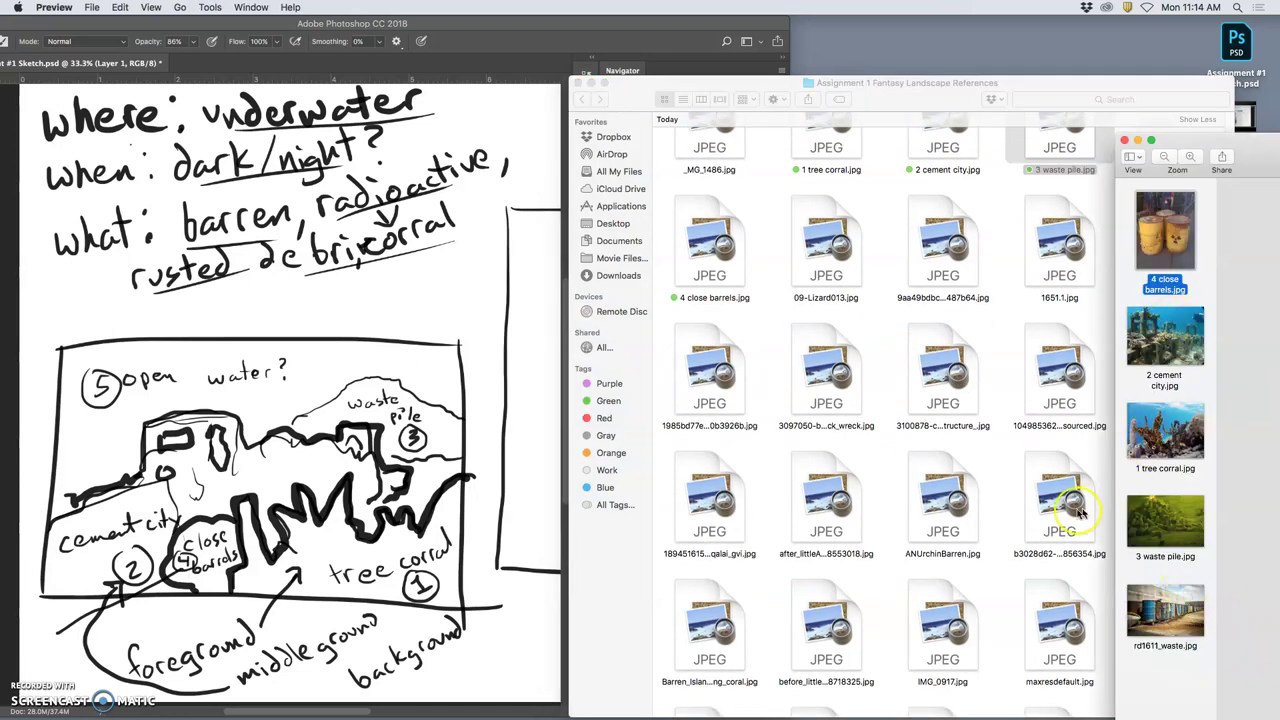
click(1007, 510)
scroll(980, 455, up, 2)
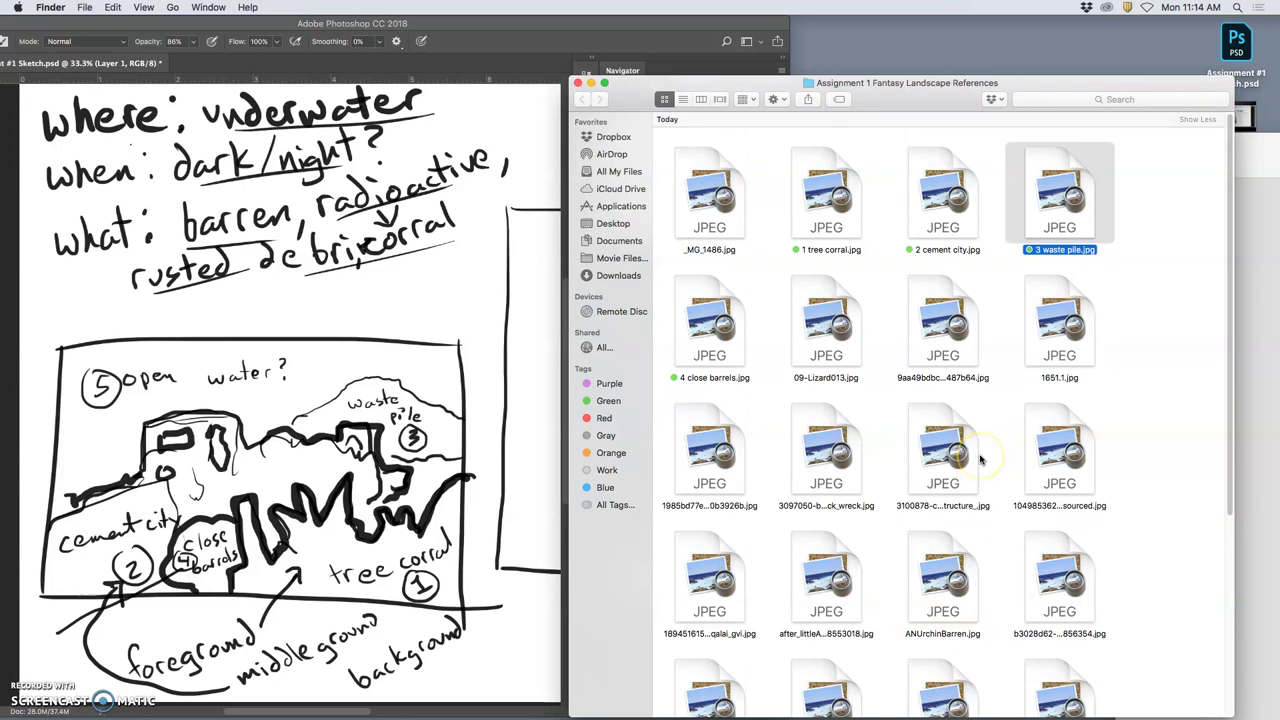
double_click(728, 220)
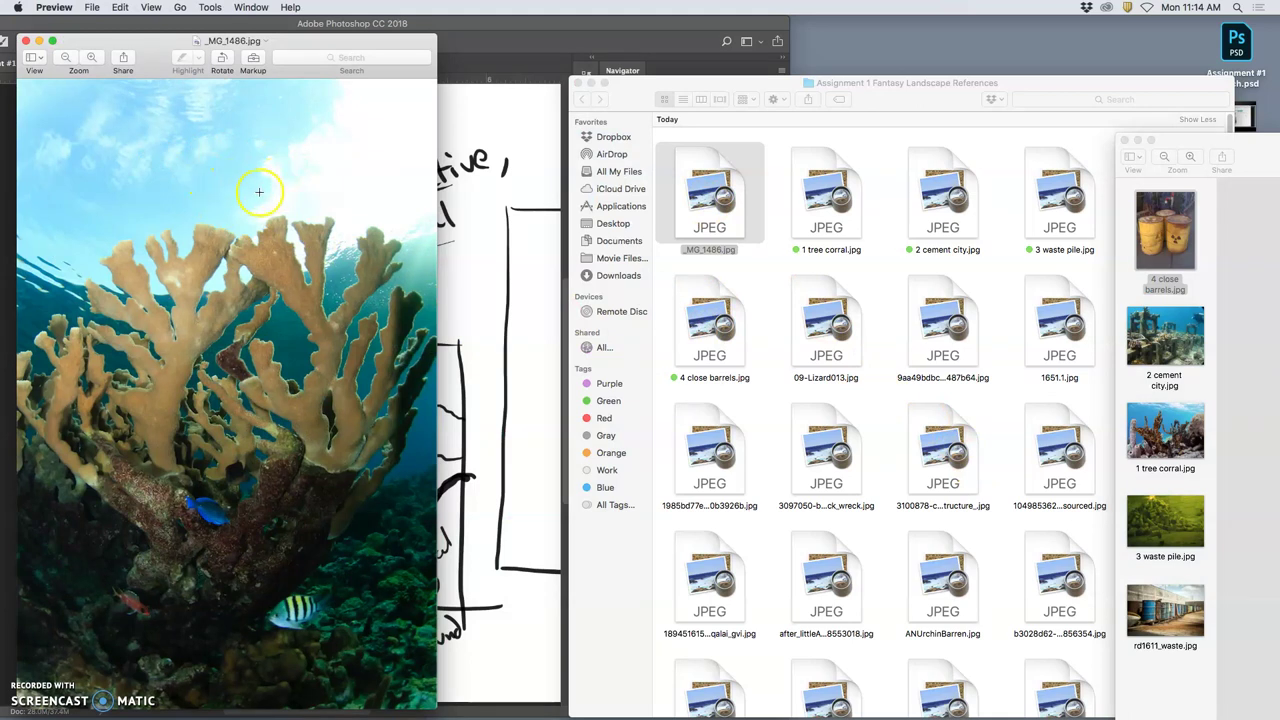
Step: Close the coral photo and open all remaining unlabelled reference files together in Preview
click(823, 340)
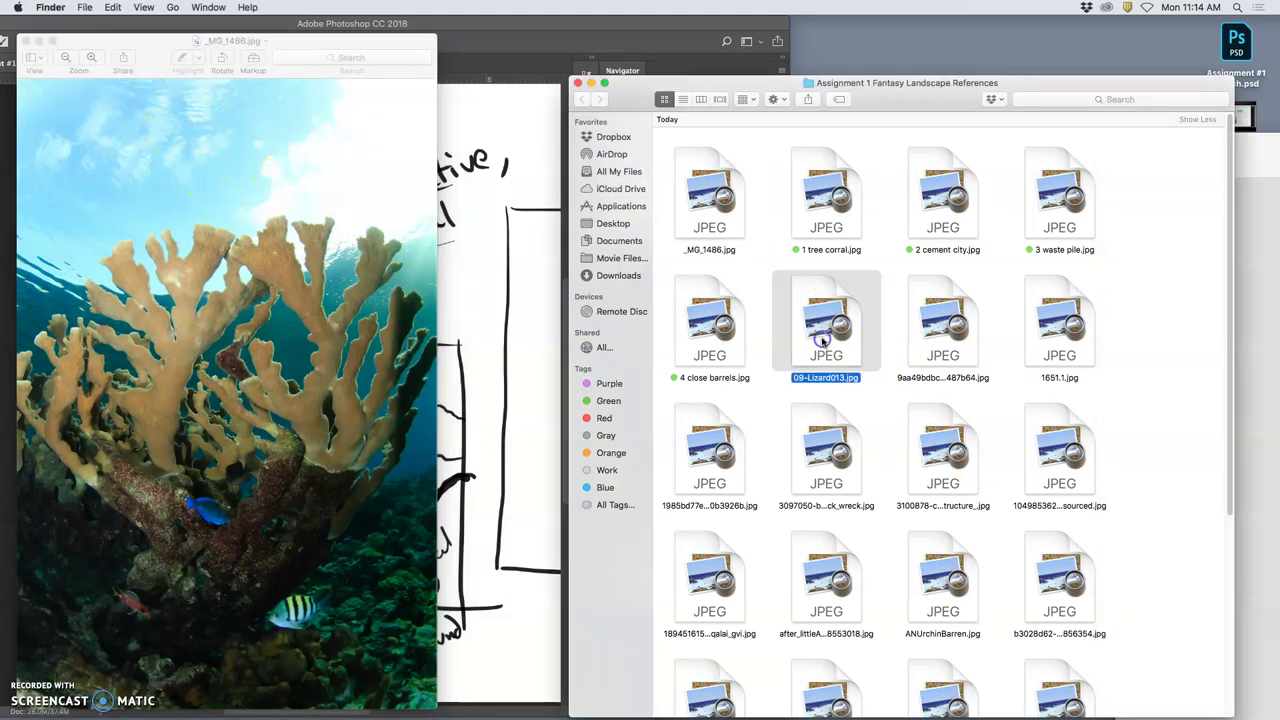
click(25, 41)
drag(665, 180, 1093, 570)
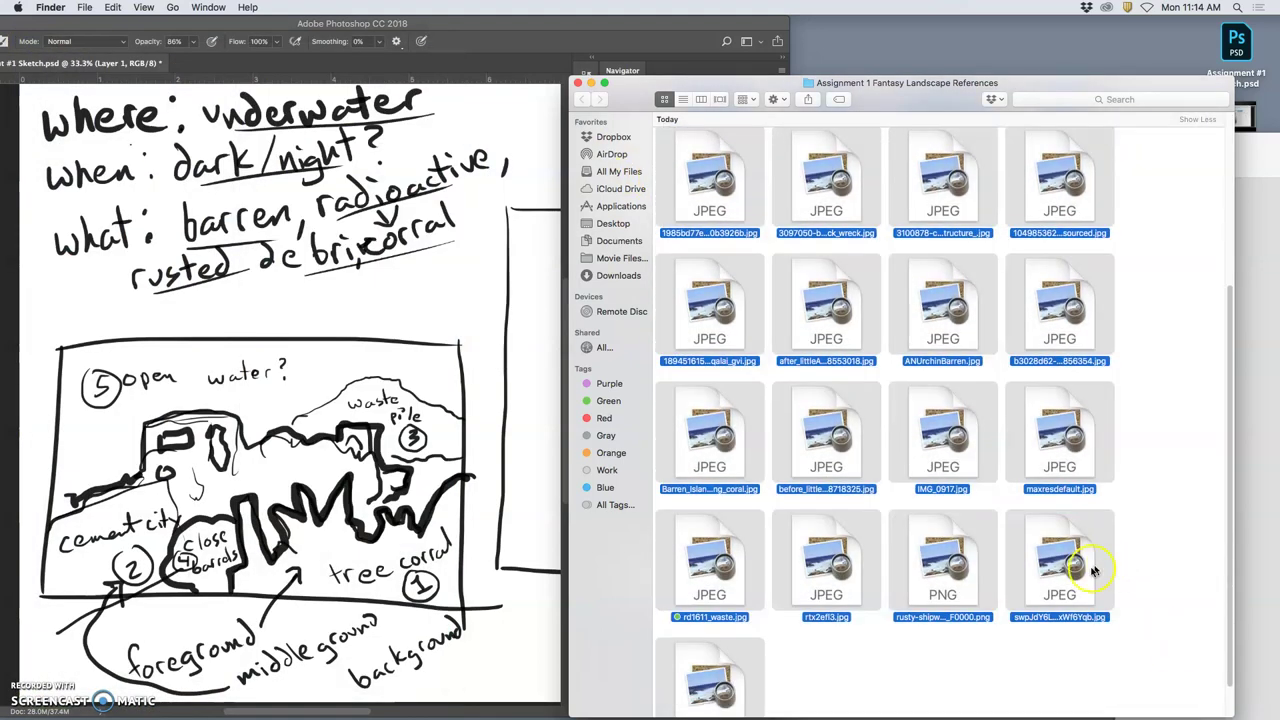
double_click(1077, 570)
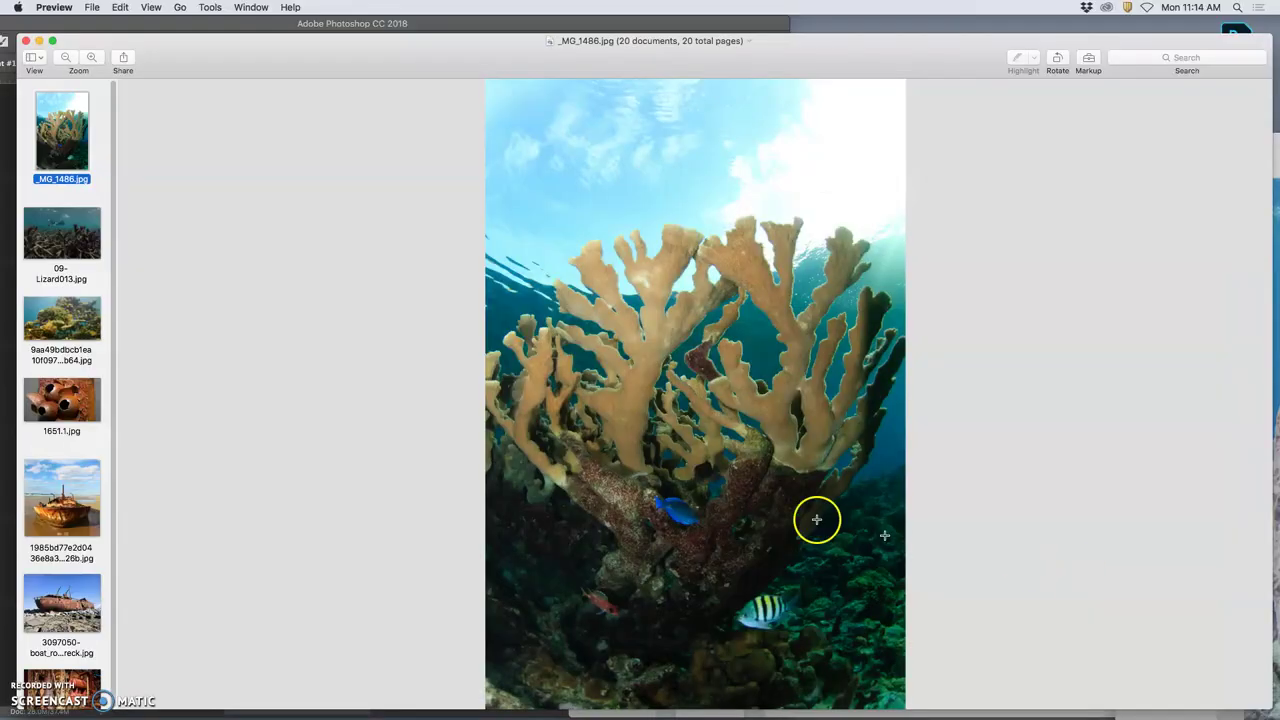
Step: Browse the 09-Lizard013 diver, reef, 1651.1 and shipwreck photos in the sidebar
click(55, 240)
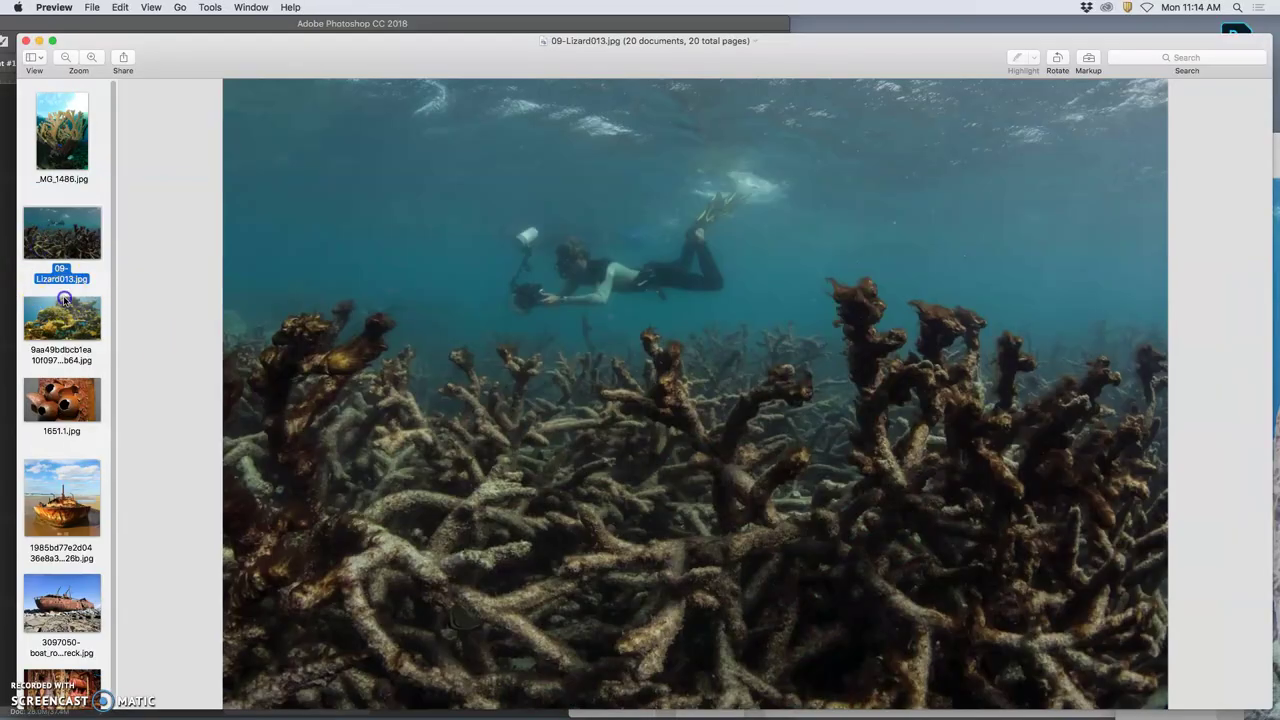
click(62, 308)
click(64, 398)
click(62, 500)
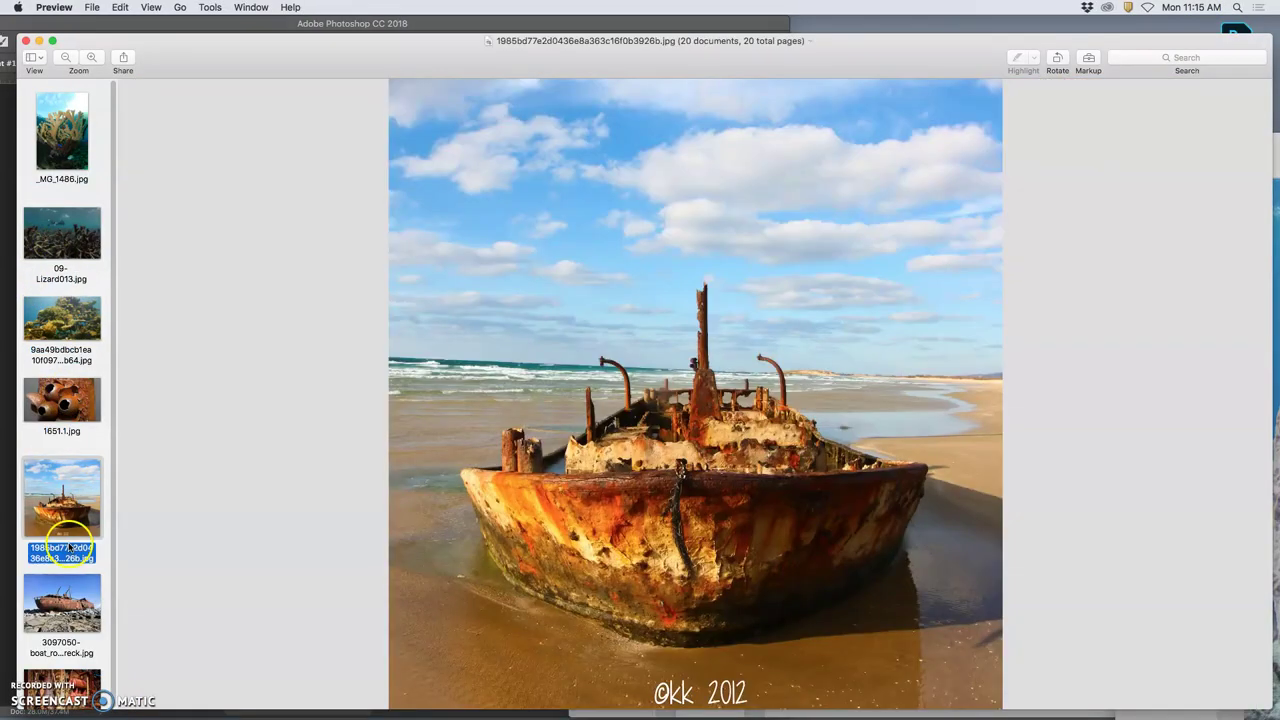
click(62, 602)
scroll(69, 594, down, 10)
Step: Zoom twice into water_surface_reef_2443, then close the Preview window
click(68, 573)
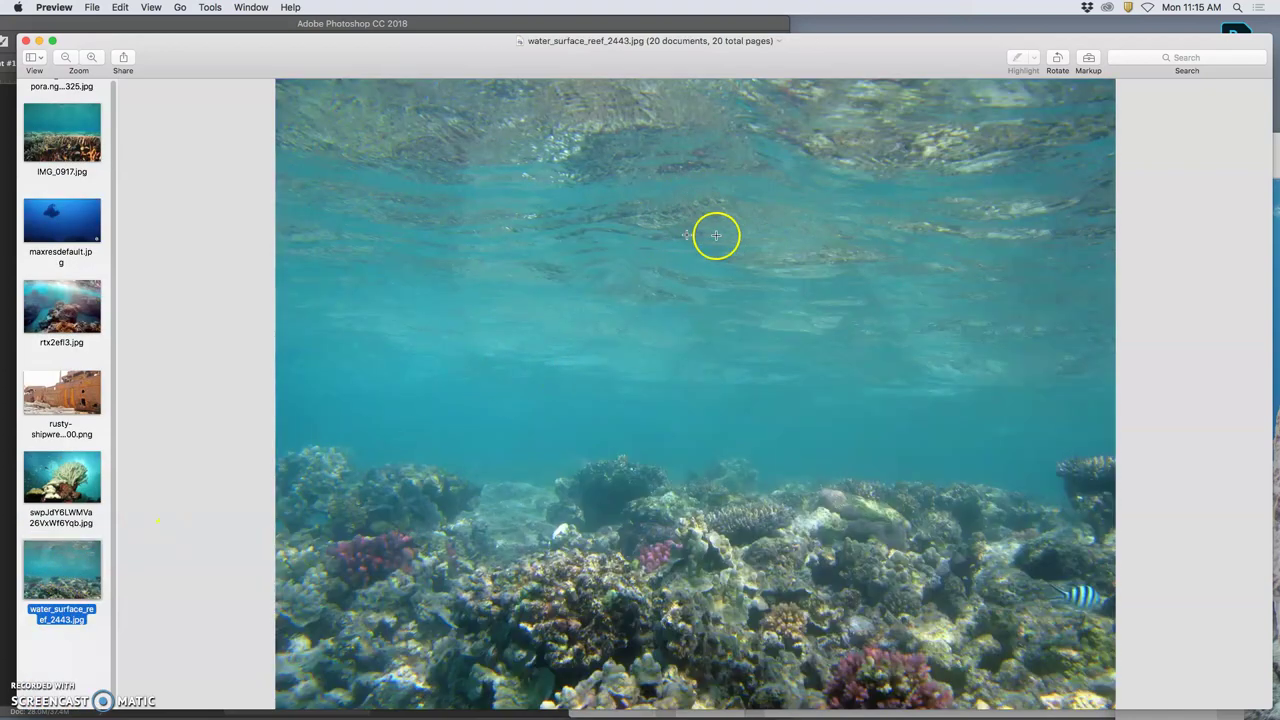
click(91, 57)
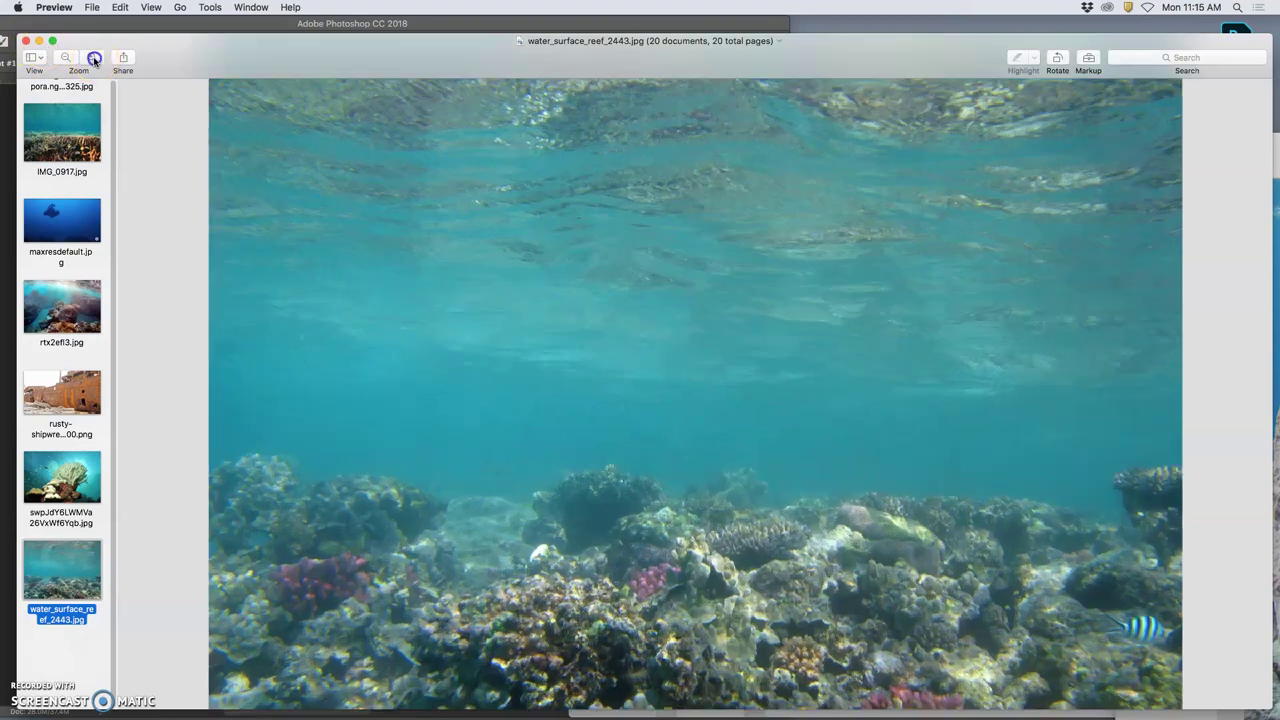
click(91, 57)
scroll(433, 191, up, 5)
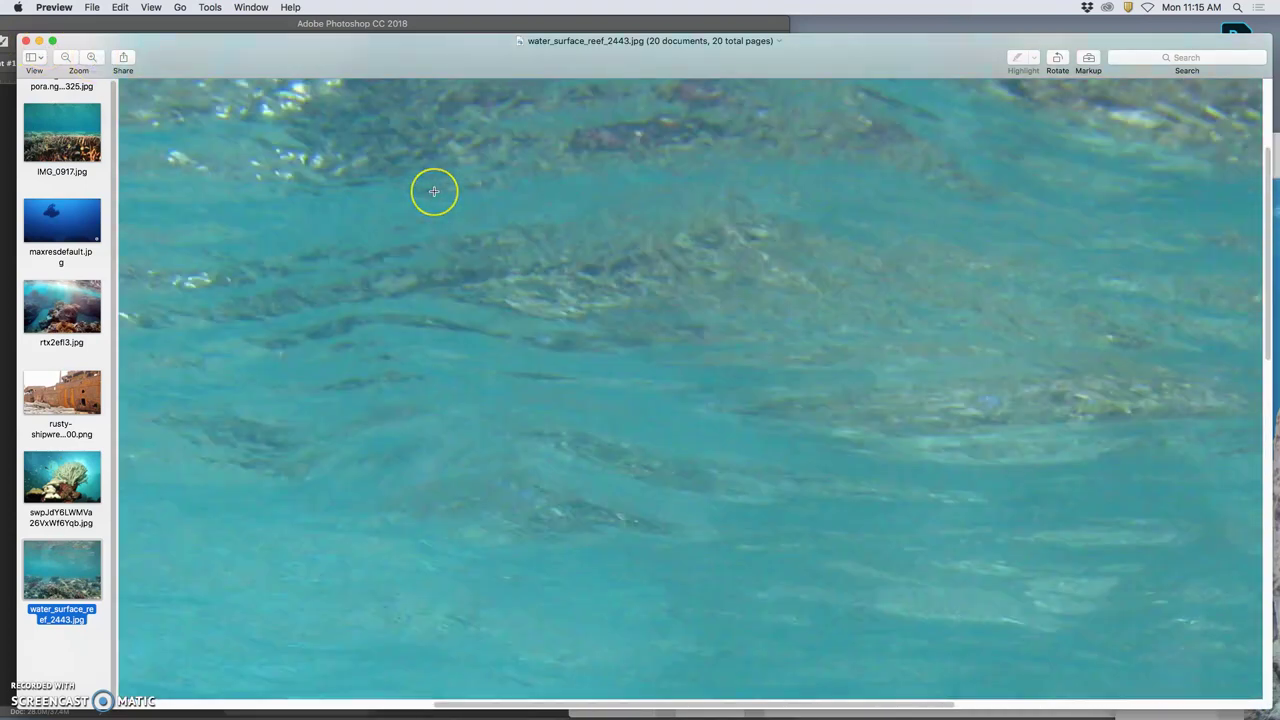
click(27, 41)
Step: Tag water_surface_reef_2443.jpg green and rename it '5 open water'
click(952, 578)
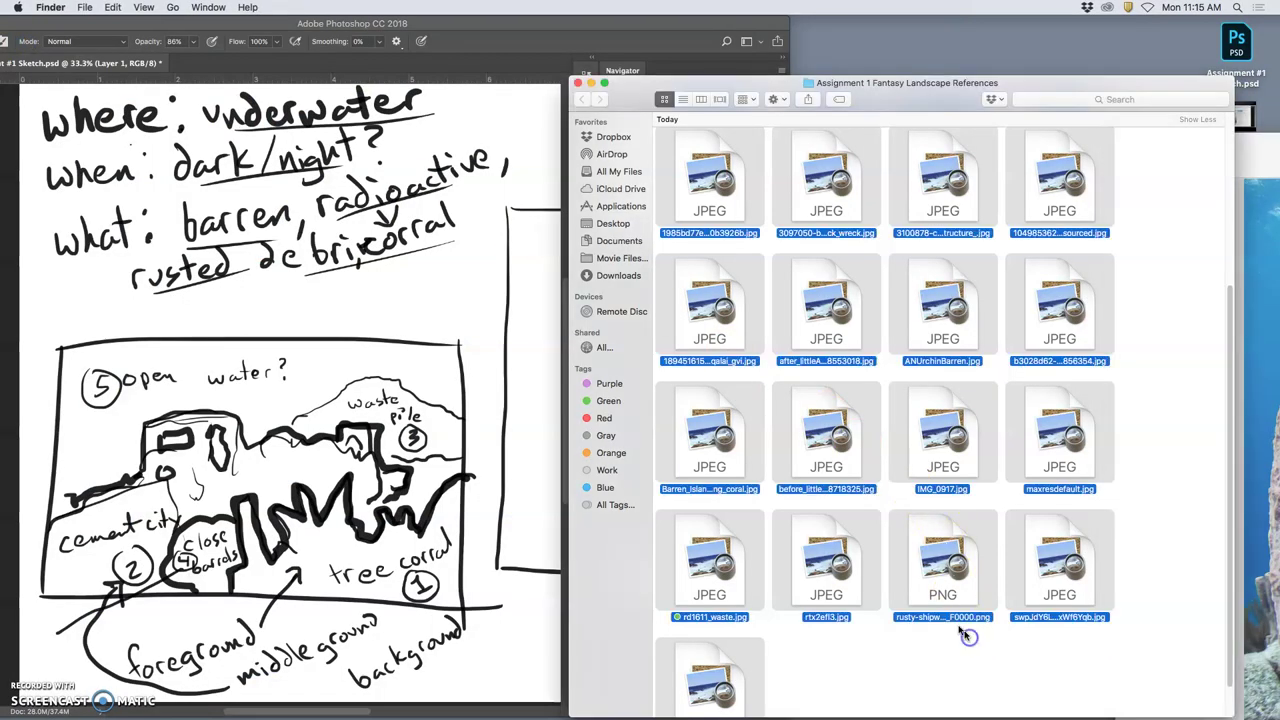
key(super+a)
scroll(880, 560, down, 1)
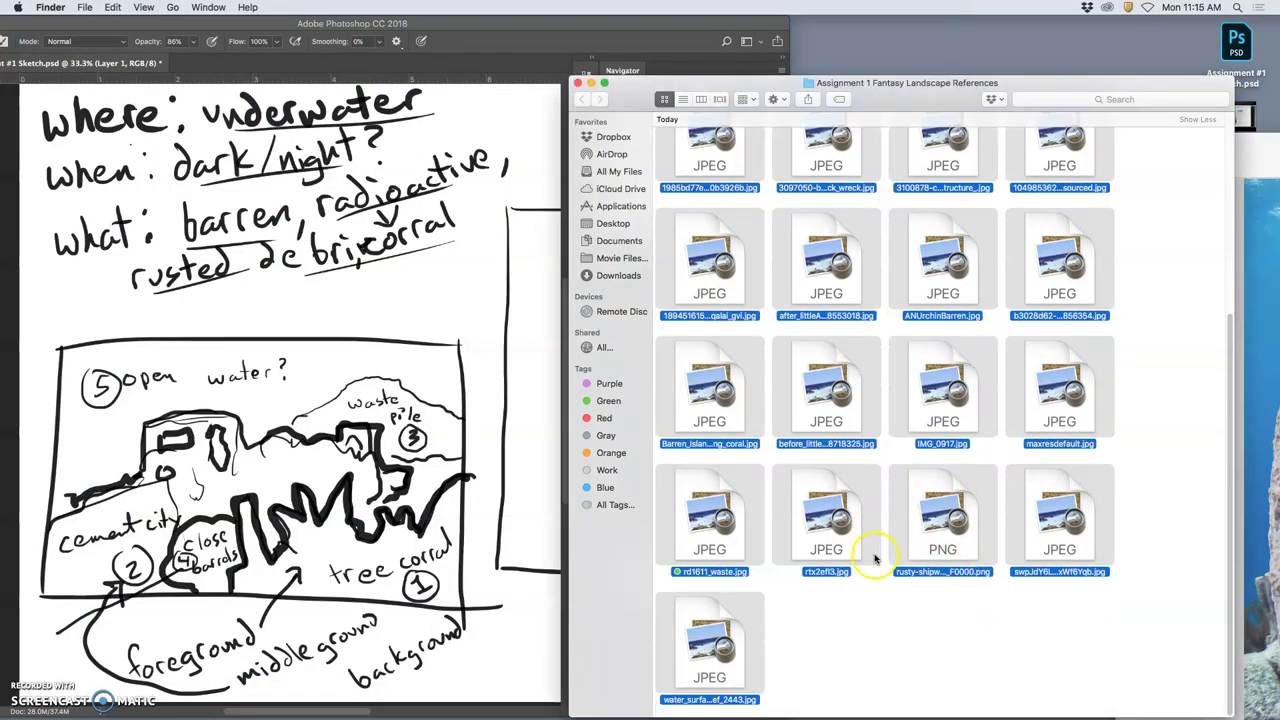
click(708, 655)
right_click(708, 655)
click(778, 646)
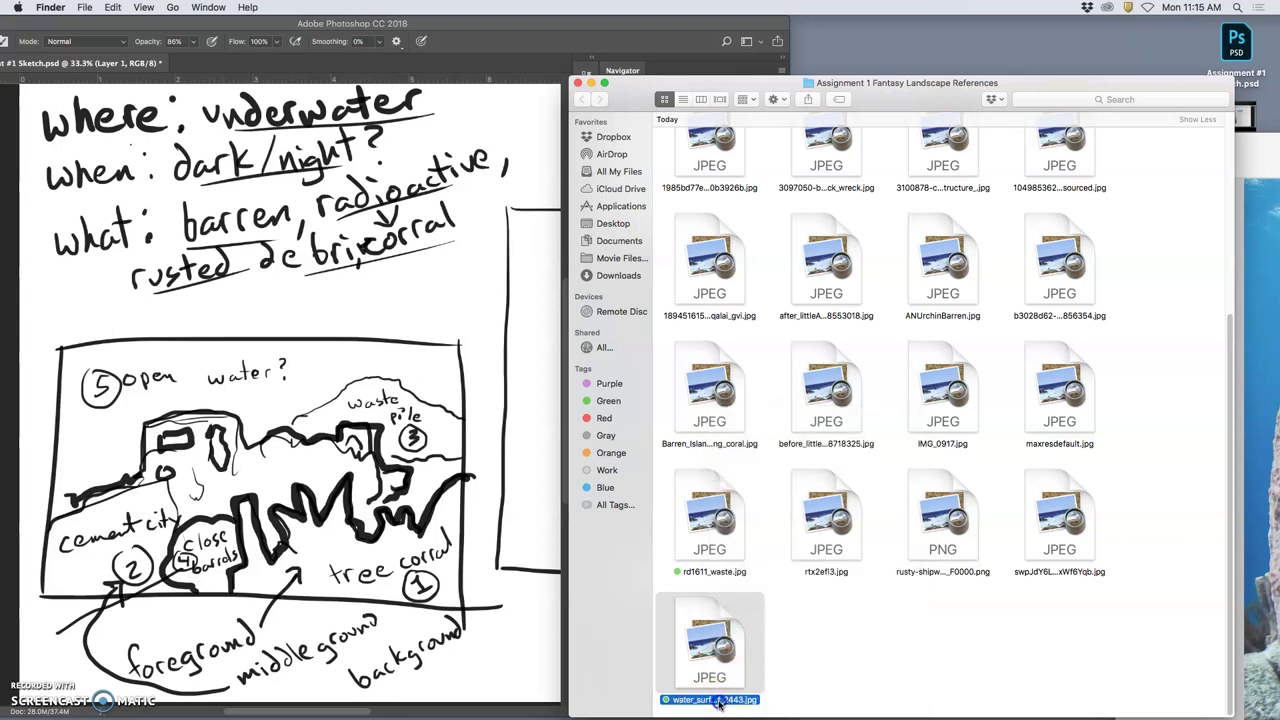
key(Return)
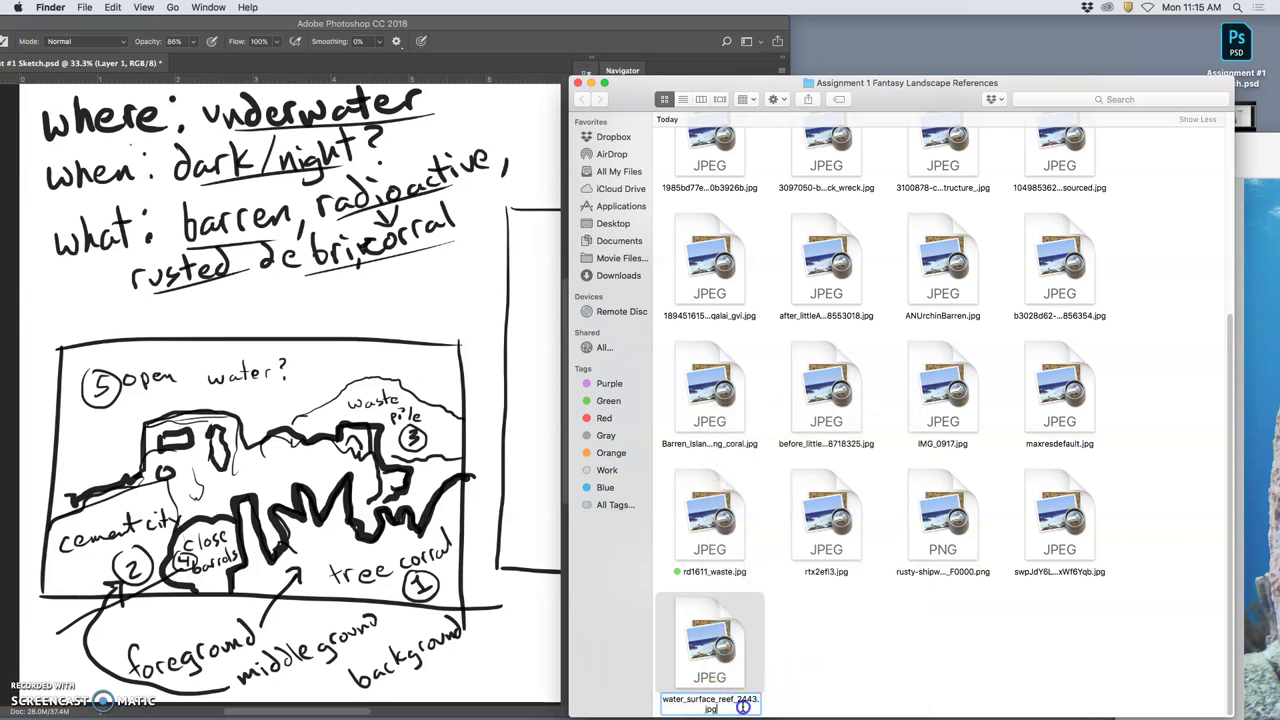
text(5)
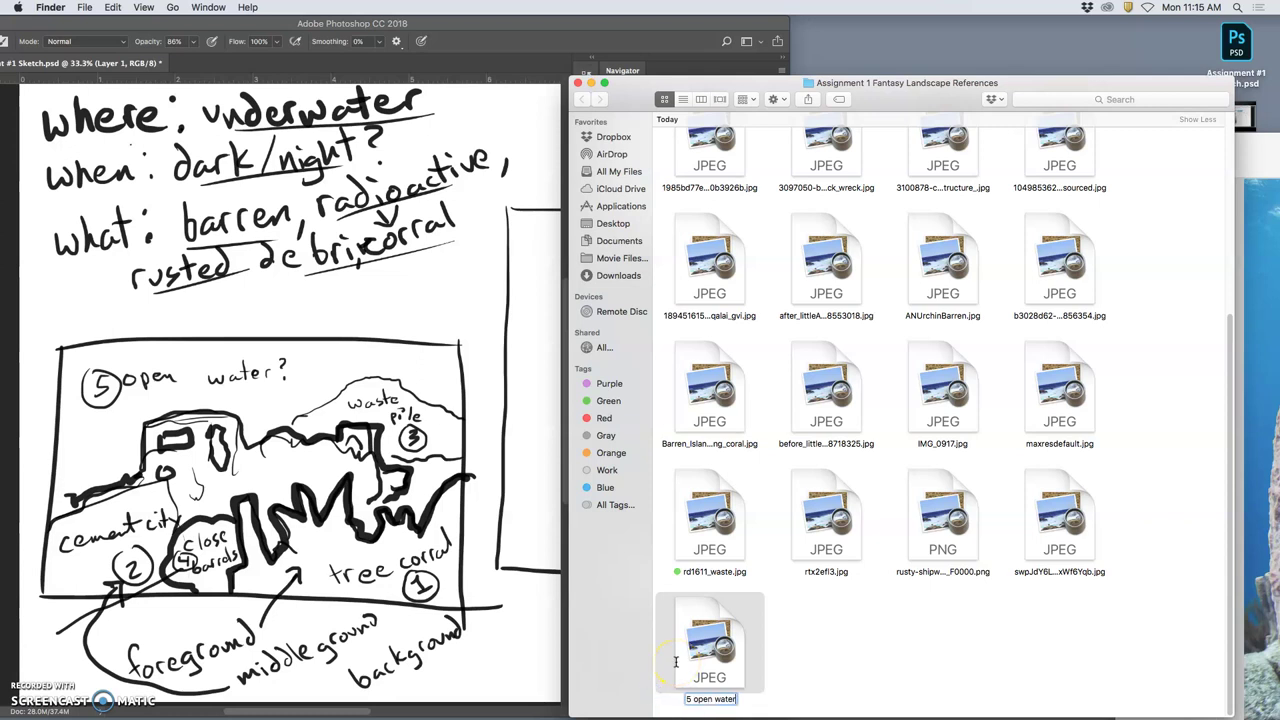
text( open water)
key(Return)
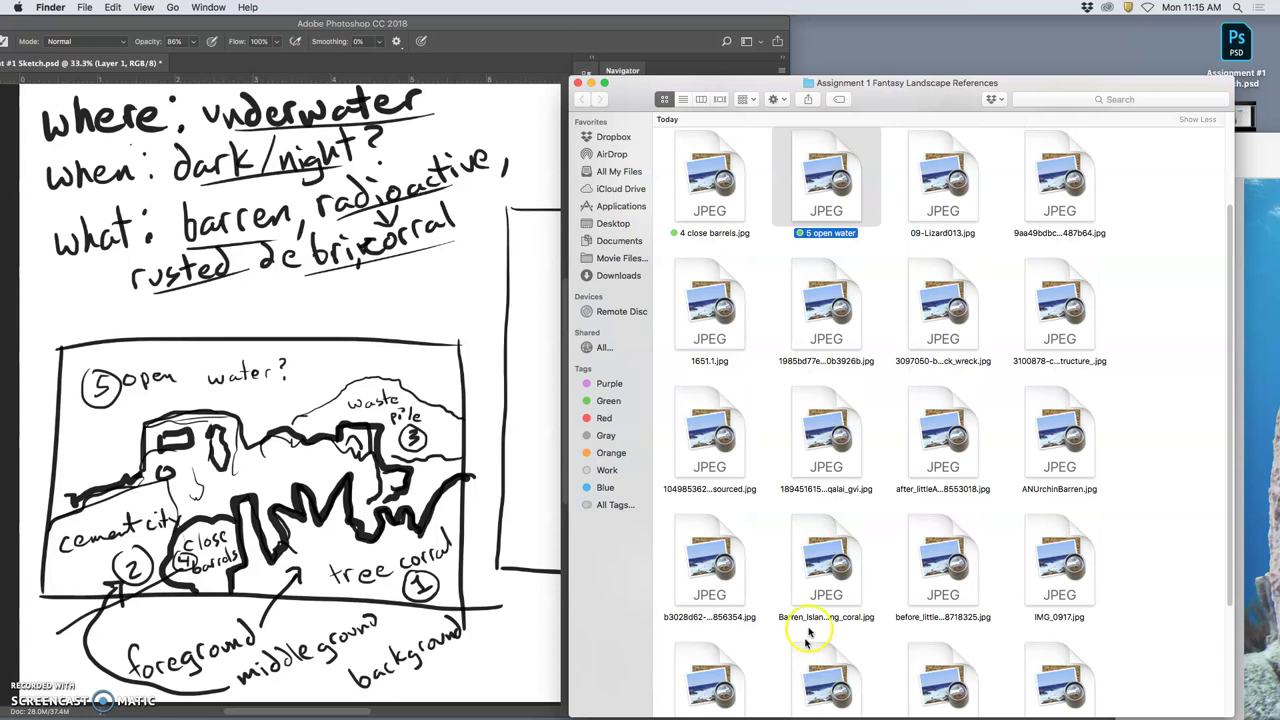
Step: Close the labelled thumbnail viewer and briefly check _MG_1486.jpg in Preview
scroll(840, 390, up, 3)
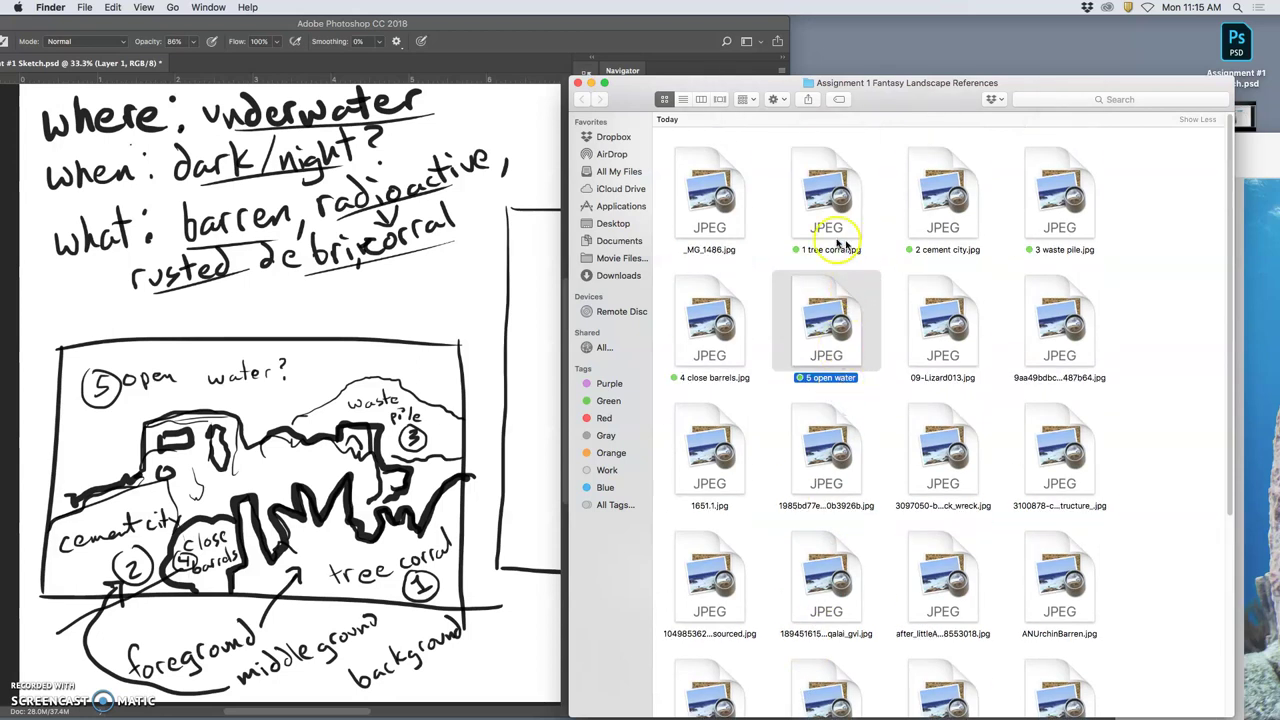
click(882, 390)
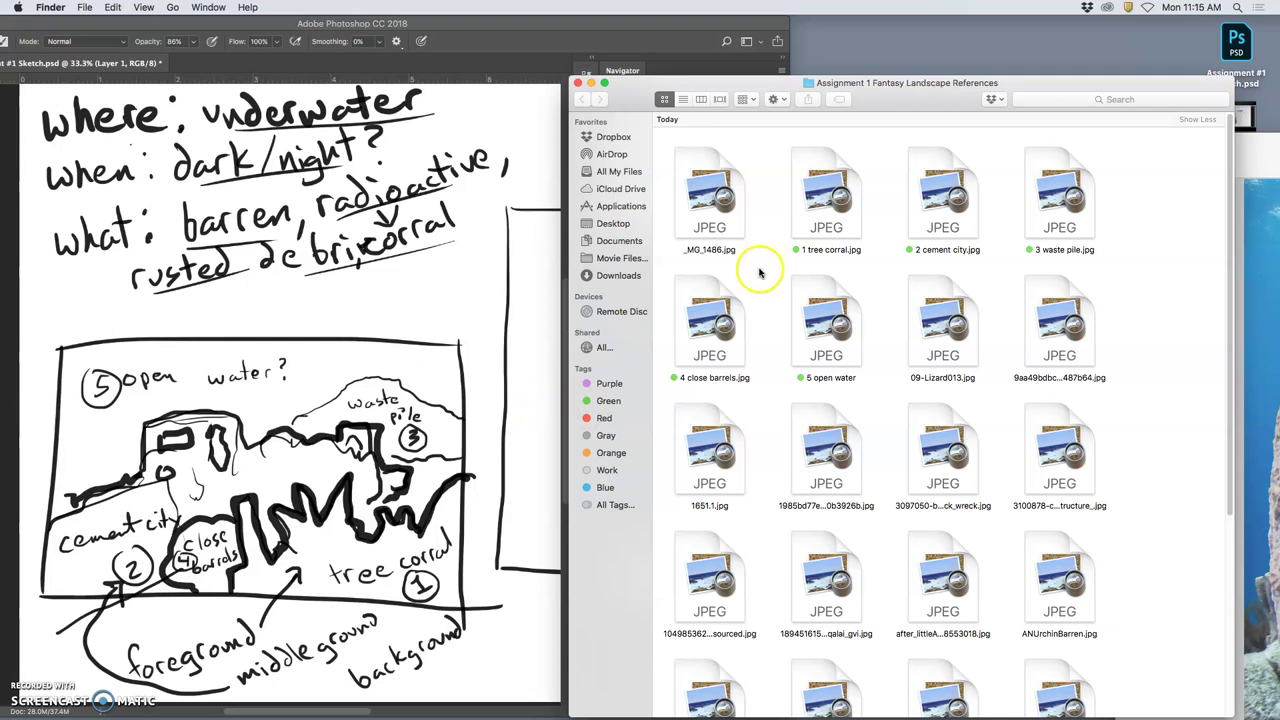
click(1274, 294)
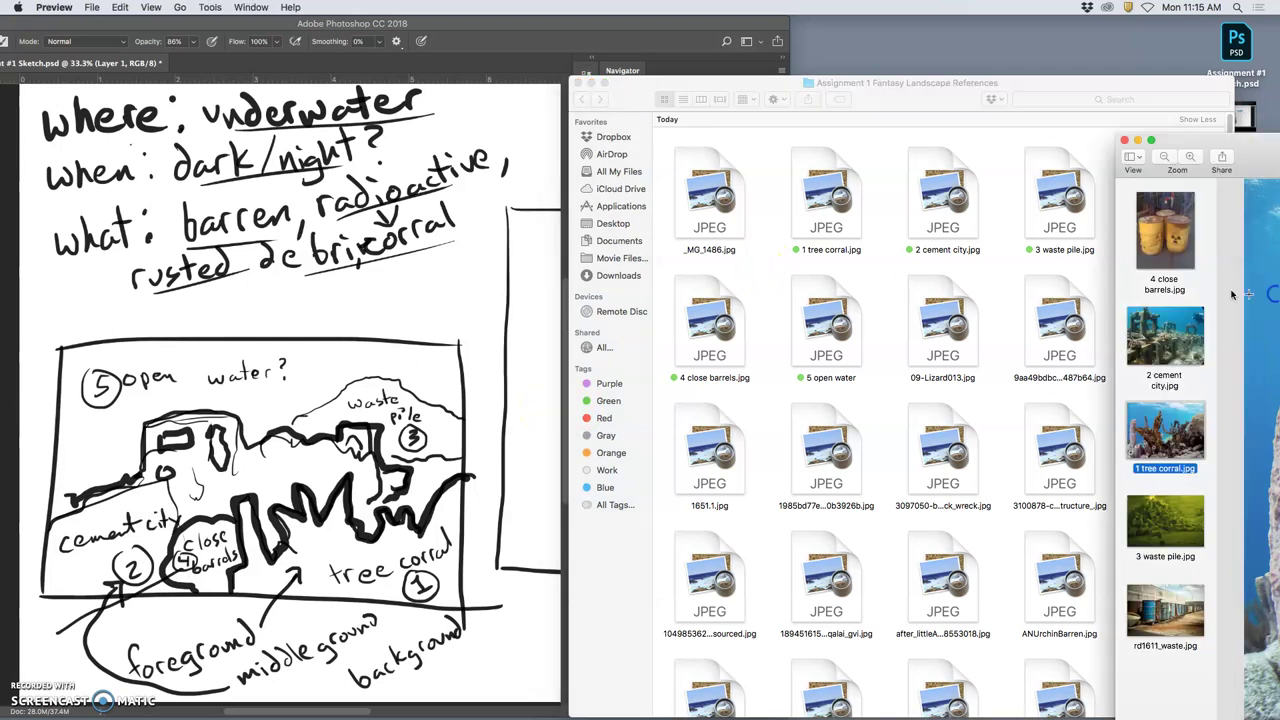
click(1125, 141)
double_click(710, 215)
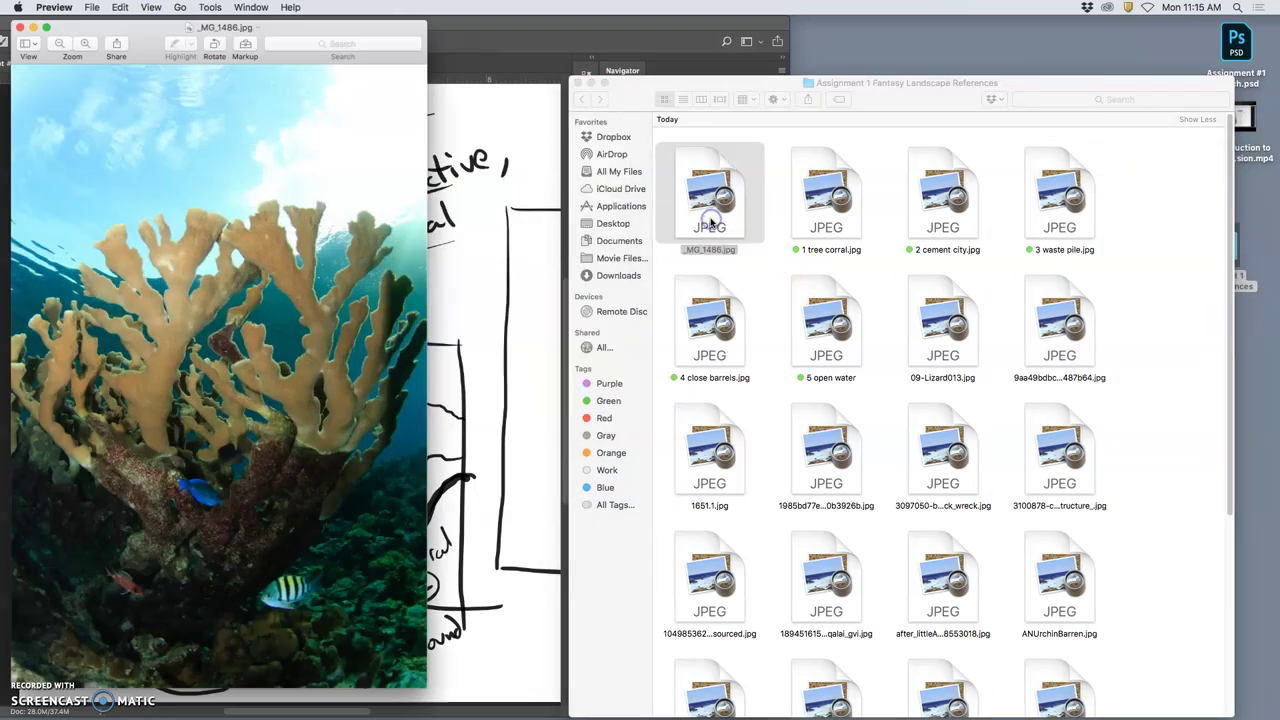
click(12, 26)
Step: Tag _MG_1486.jpg green and rename it '6 Big Corral'
click(706, 250)
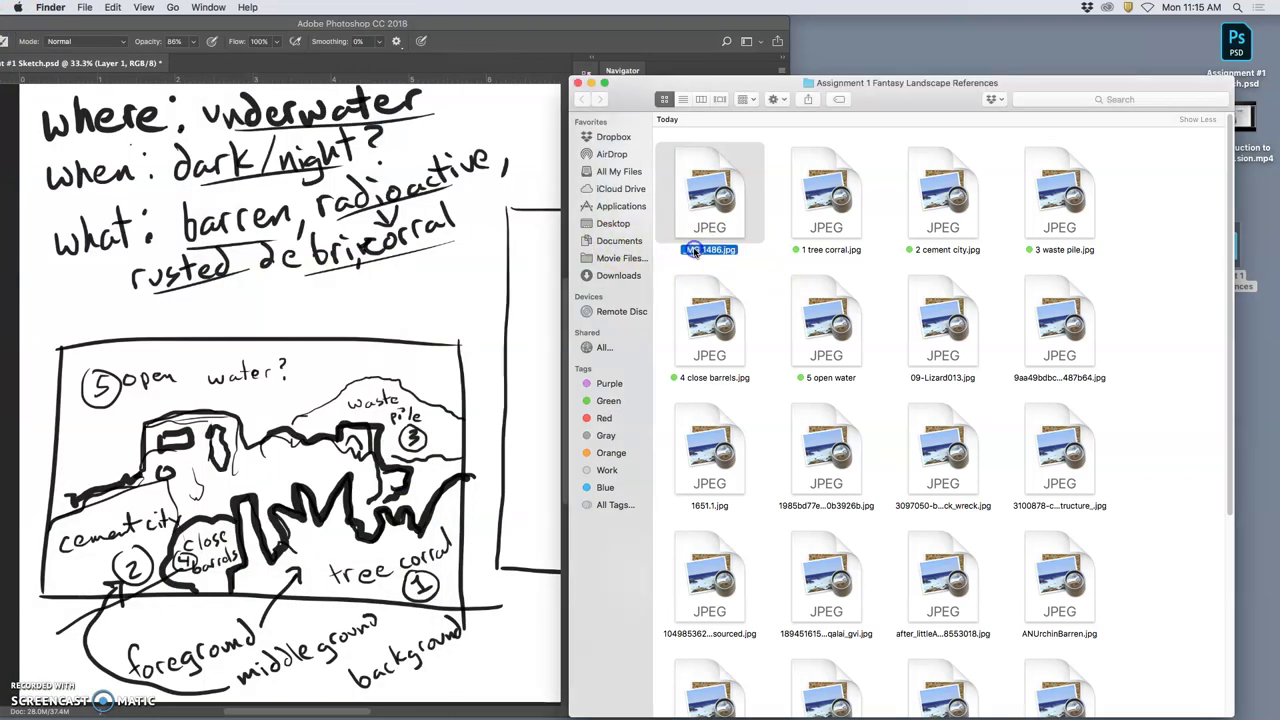
click(705, 220)
right_click(704, 221)
click(776, 457)
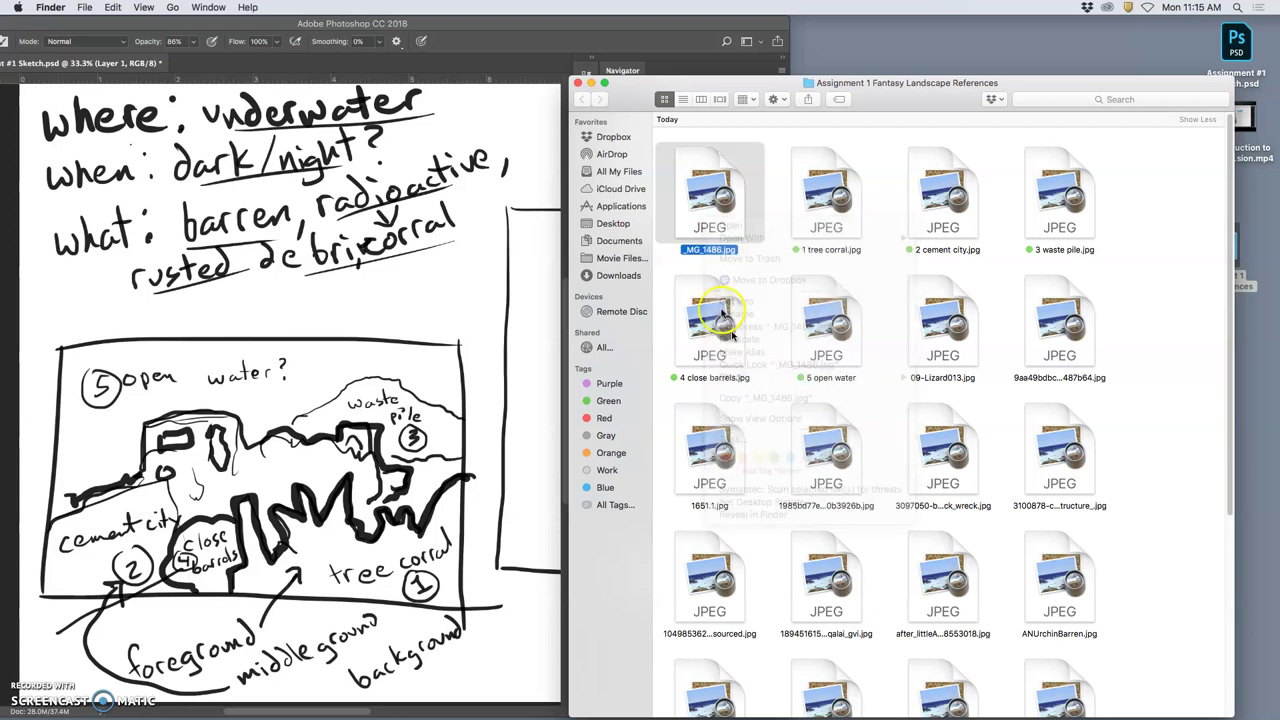
right_click(710, 251)
click(712, 212)
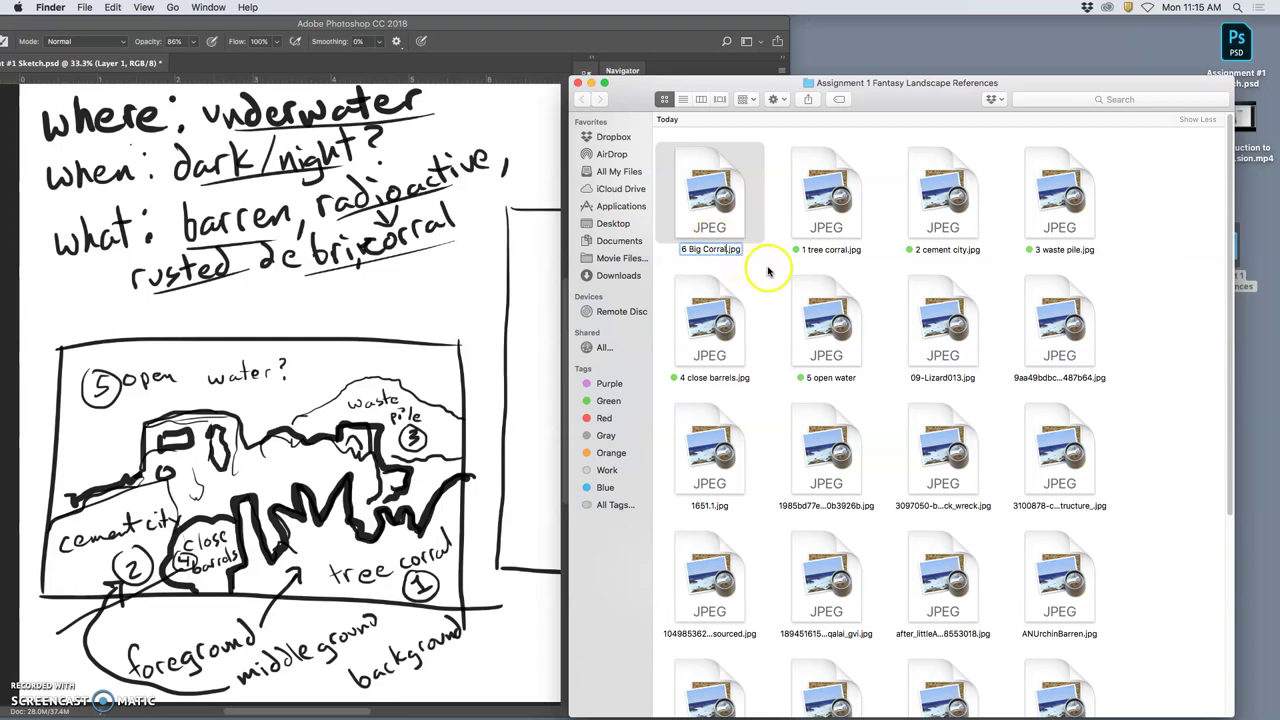
key(Return)
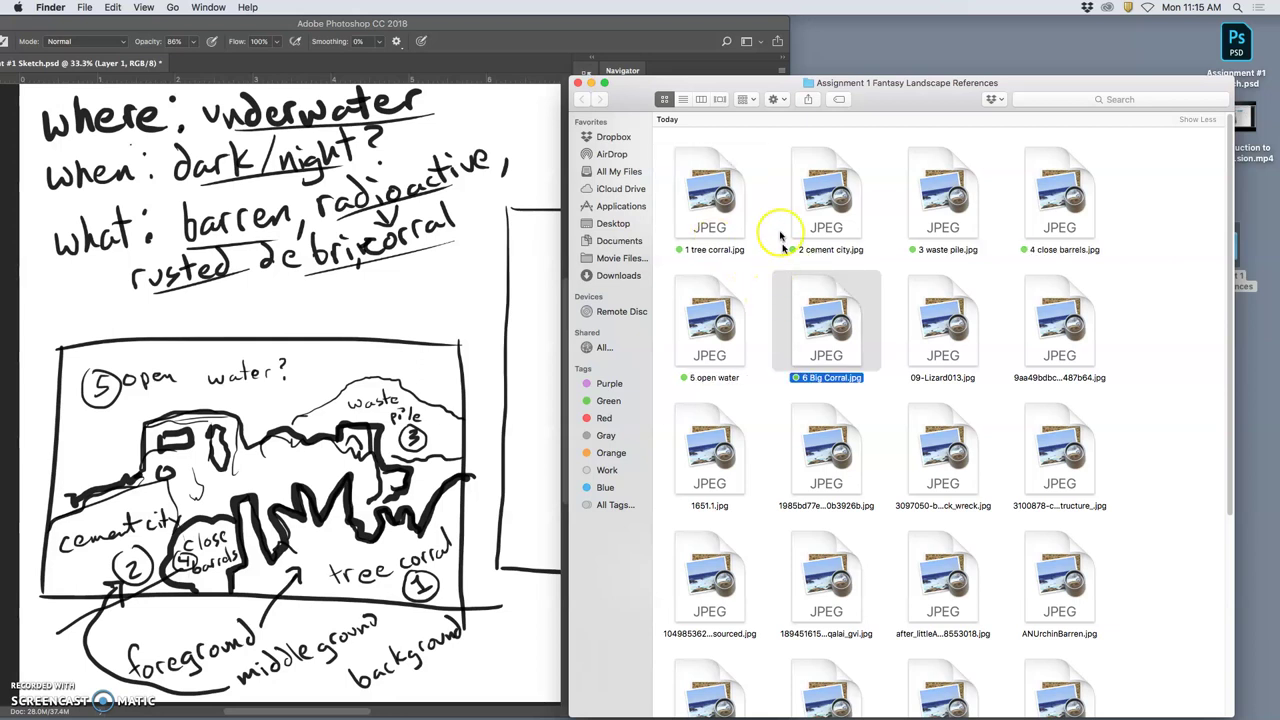
Step: Open the six numbered references together in Preview, placed on the right side
click(681, 213)
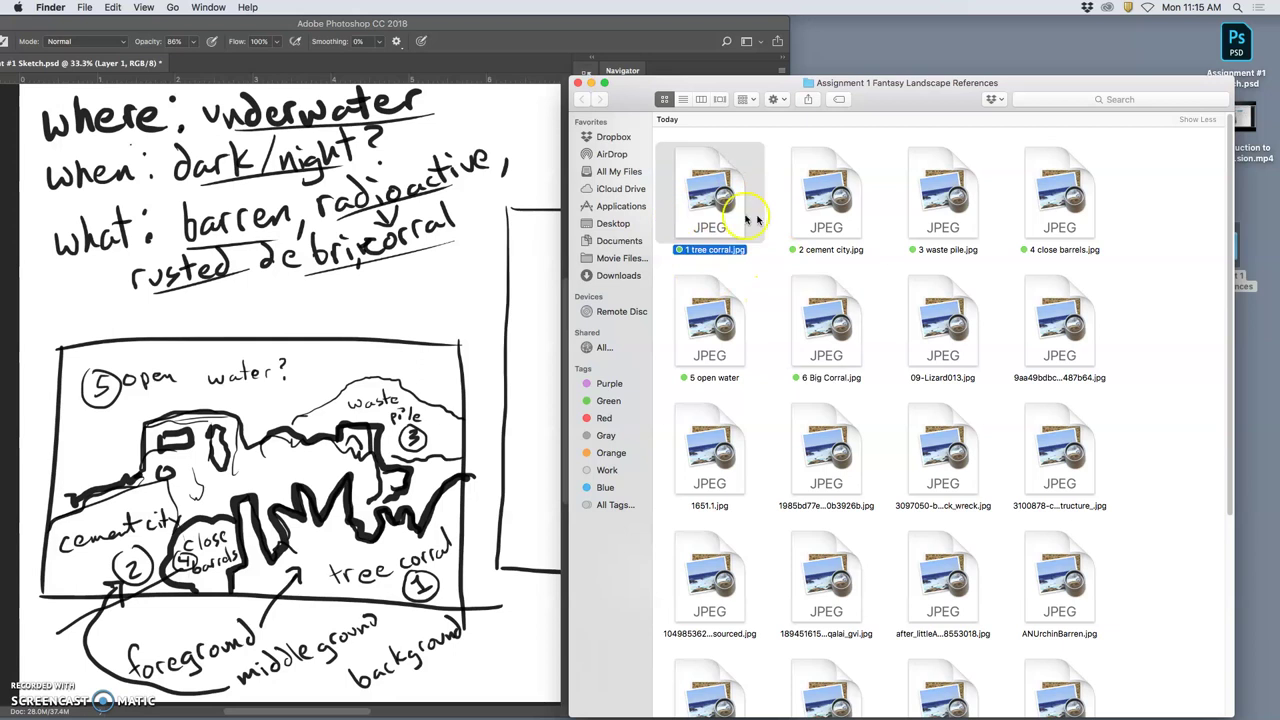
super+click(840, 226)
super+click(930, 218)
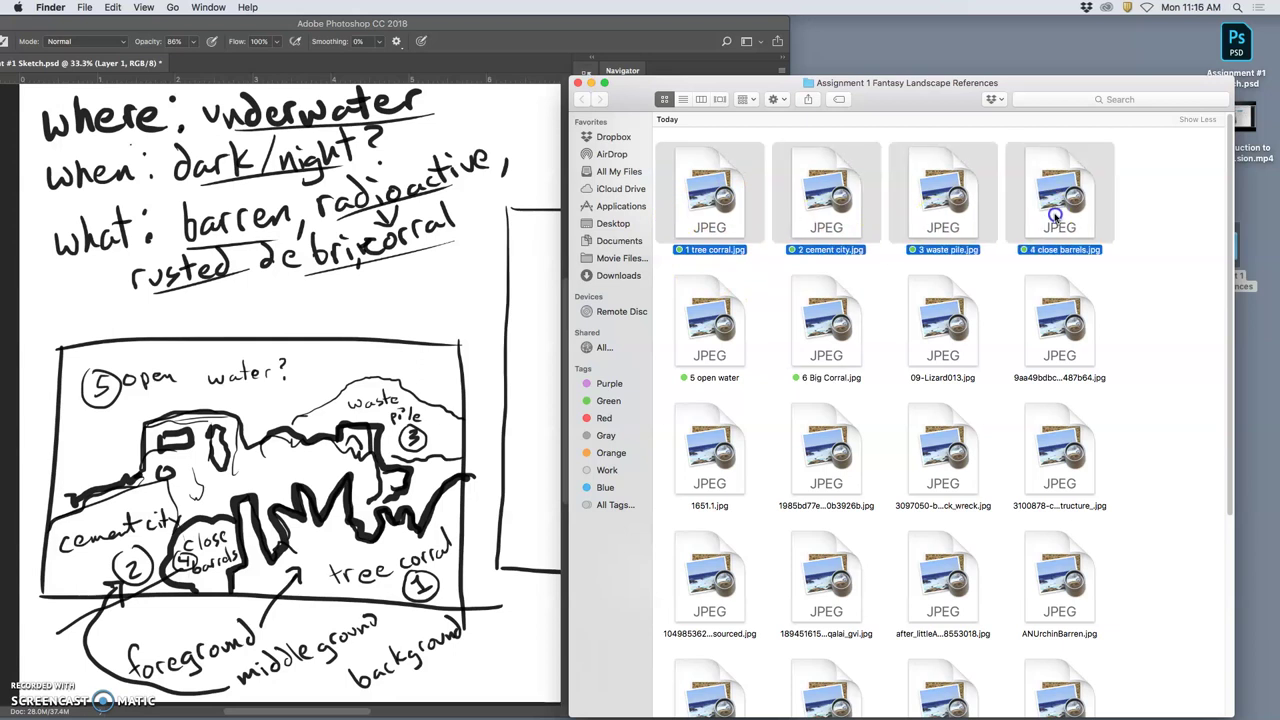
super+click(1054, 214)
super+click(828, 310)
super+click(719, 321)
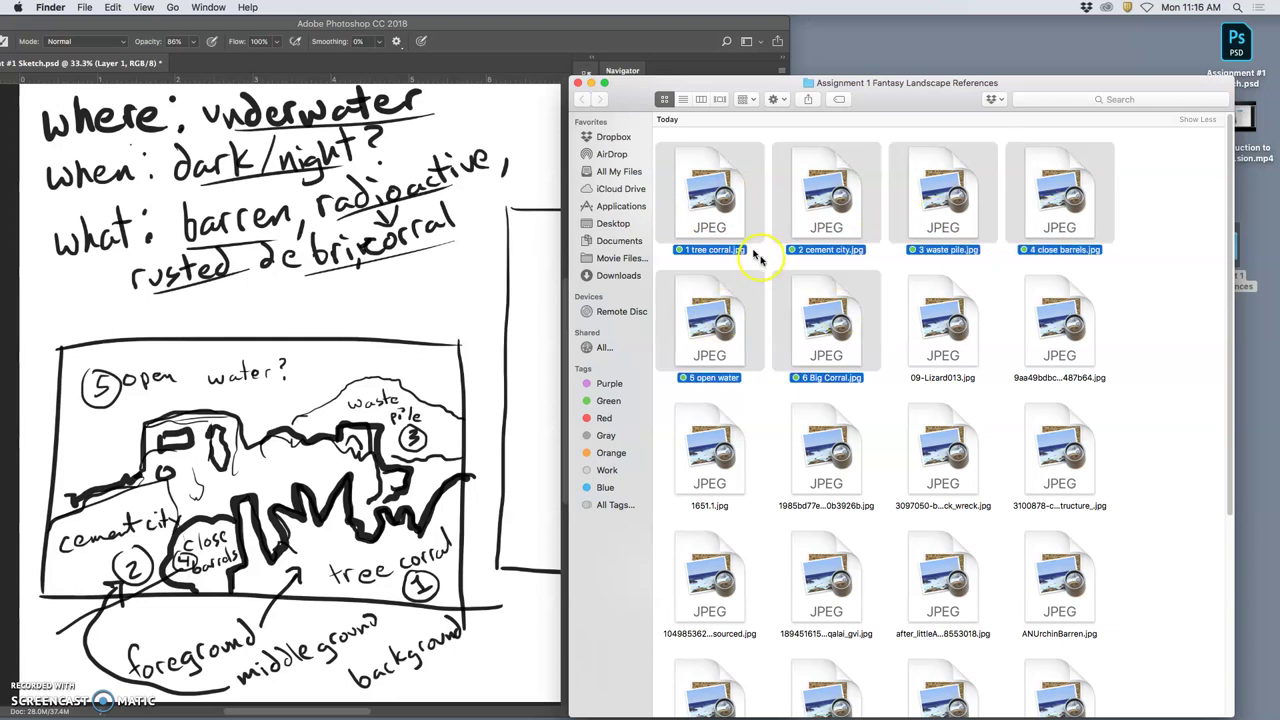
double_click(712, 217)
drag(307, 57, 1070, 54)
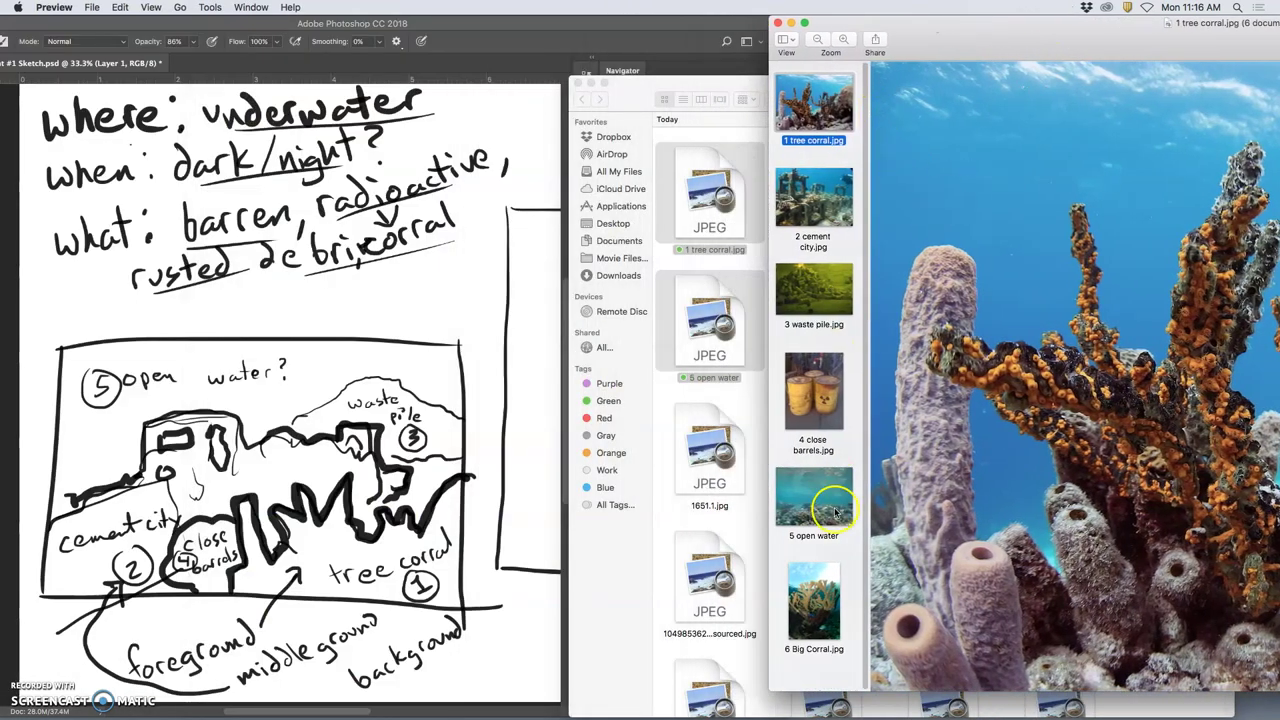
Step: Hide Finder, save the sketch, and scroll to the empty vertical frame beside Preview
click(589, 82)
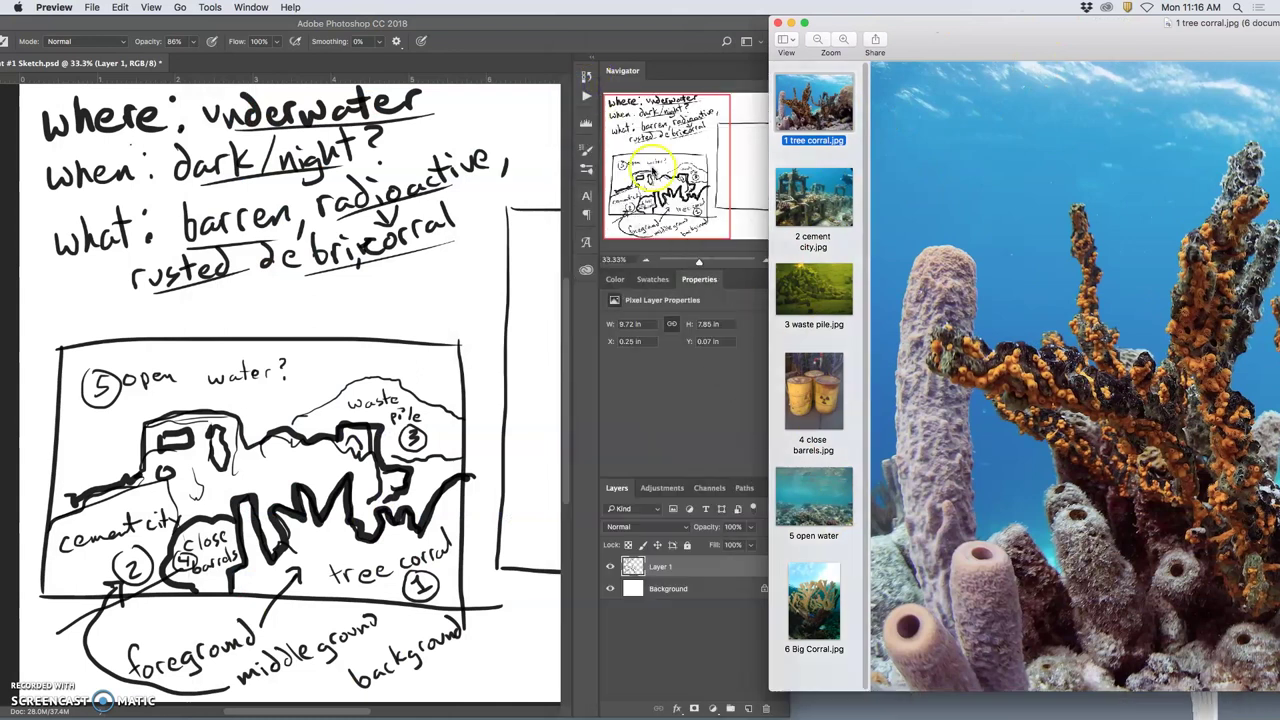
click(475, 303)
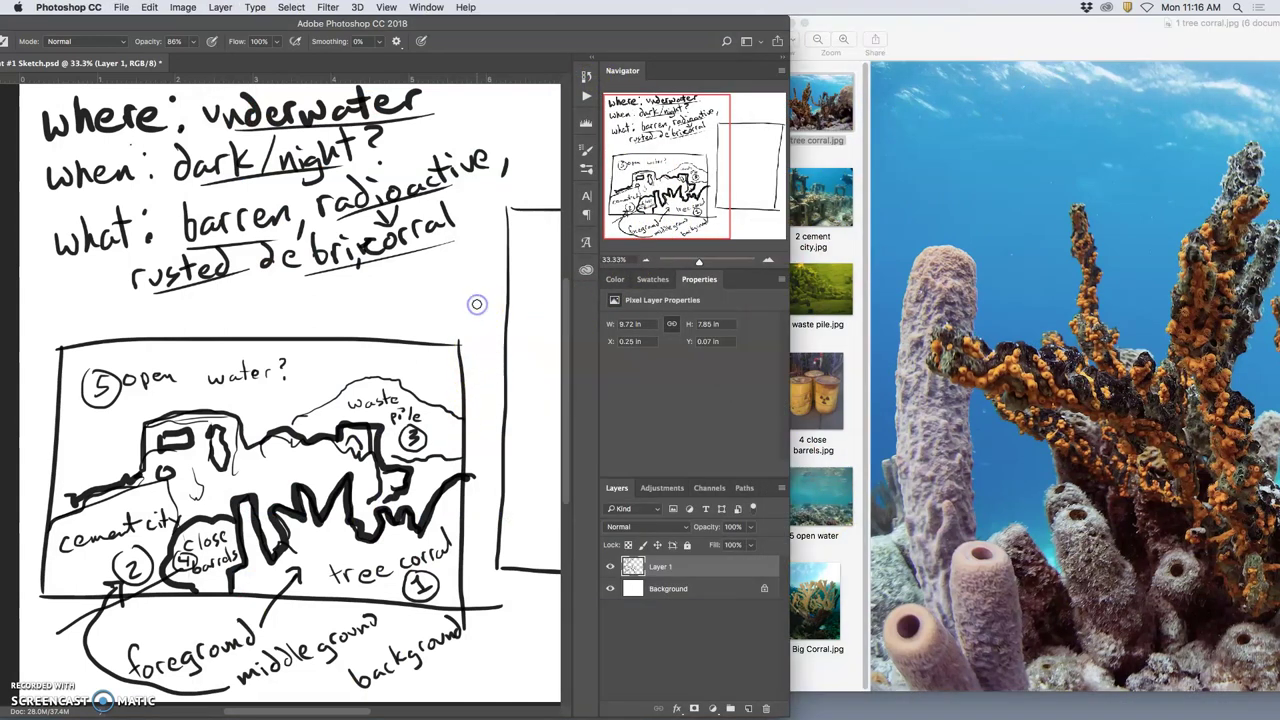
key(super+s)
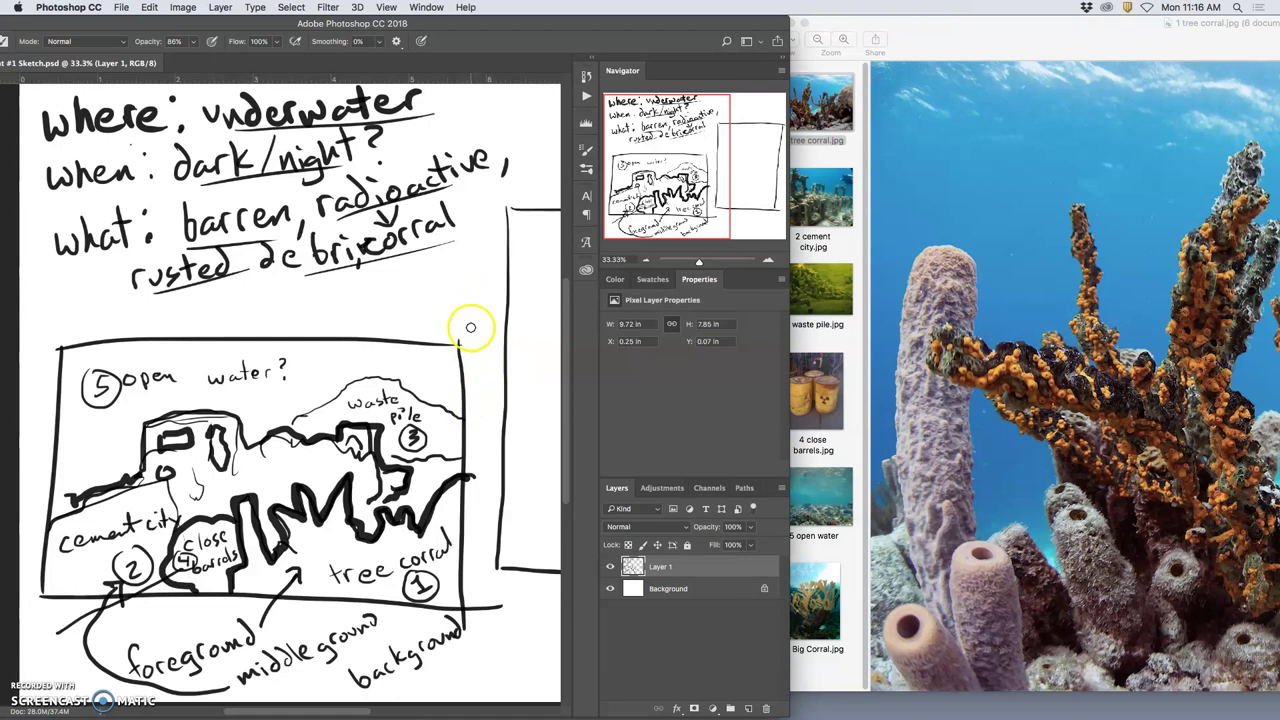
scroll(469, 326, right, 10)
scroll(469, 326, right, 4)
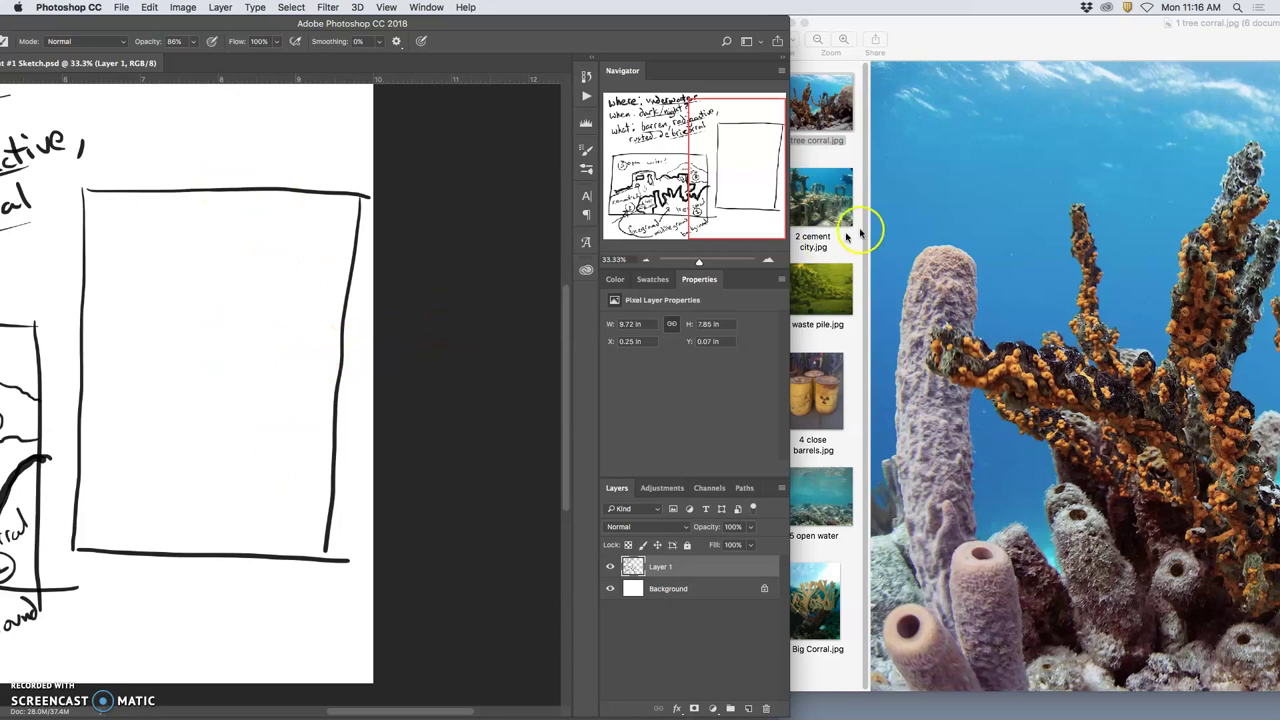
drag(929, 46, 867, 41)
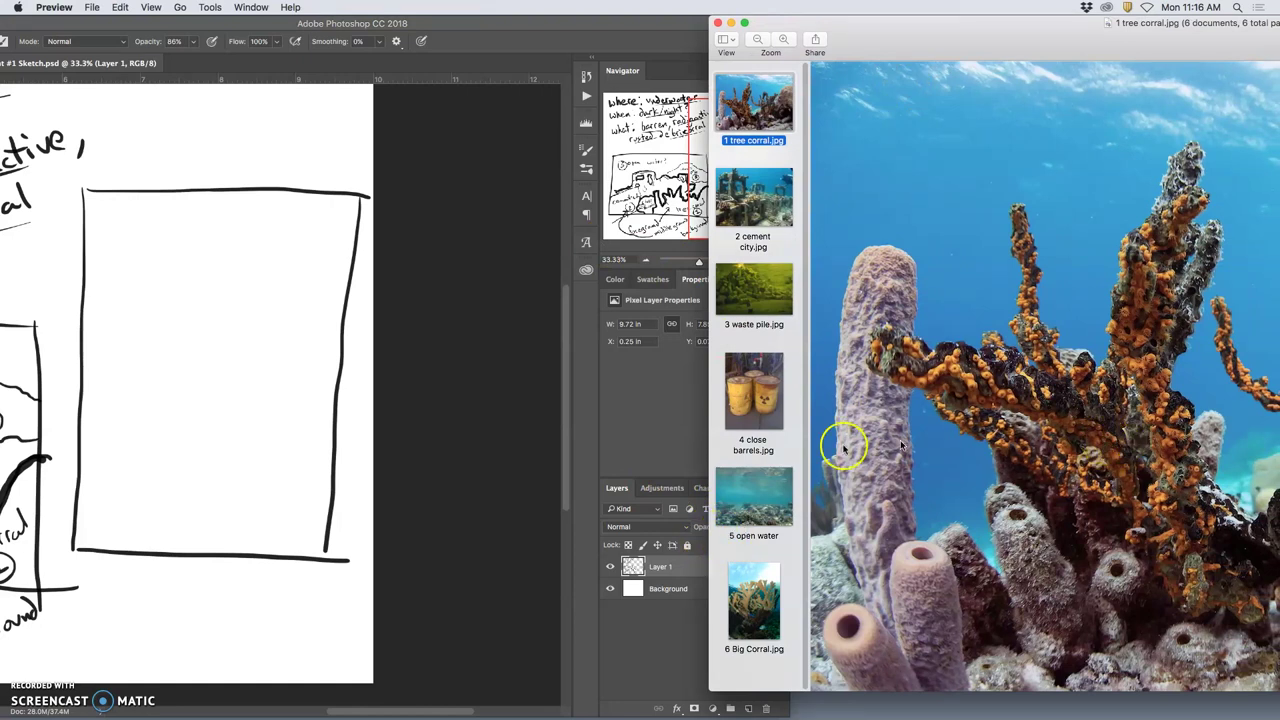
Step: Brush a jagged tree coral outline with a base stroke in the vertical frame
click(240, 472)
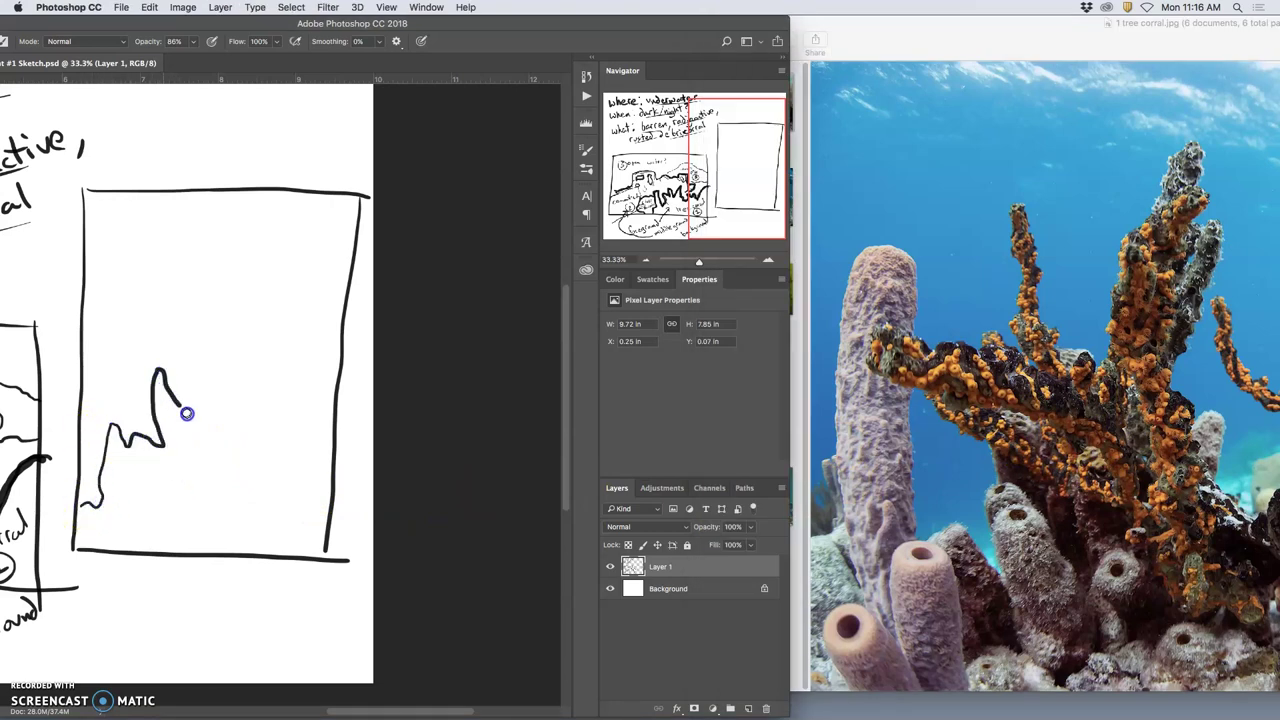
drag(186, 413, 221, 357)
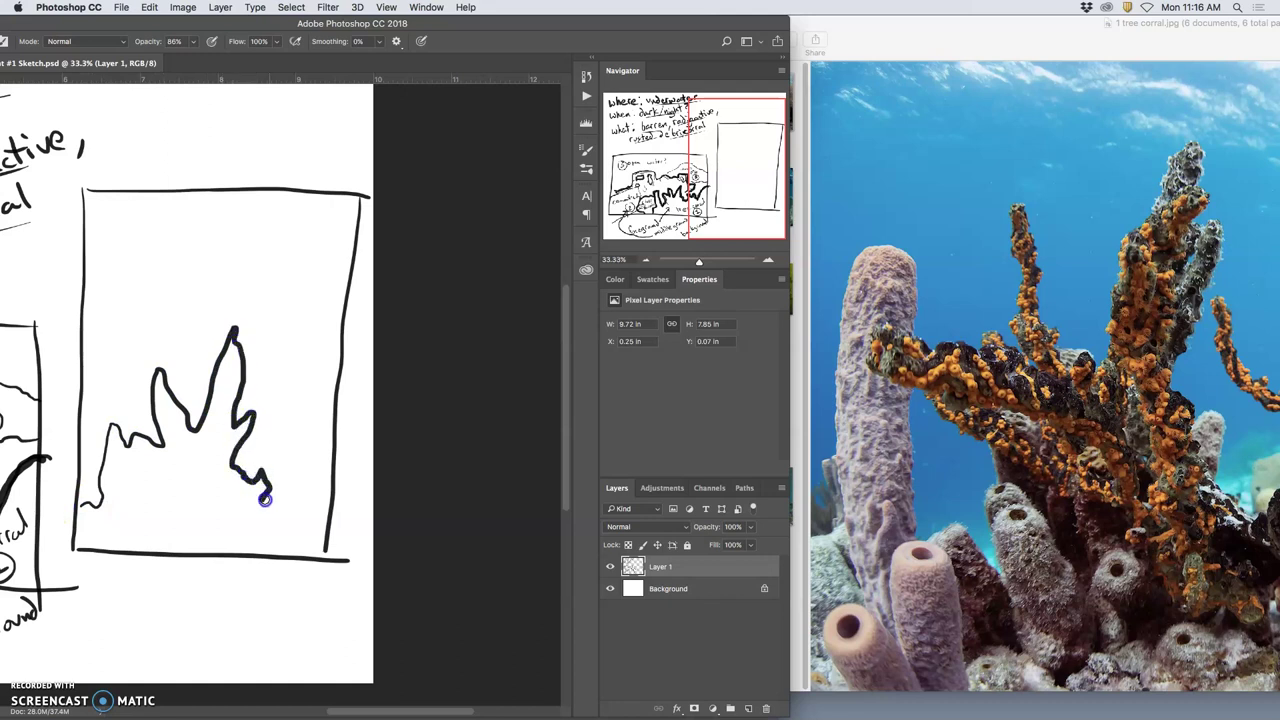
drag(320, 522, 327, 517)
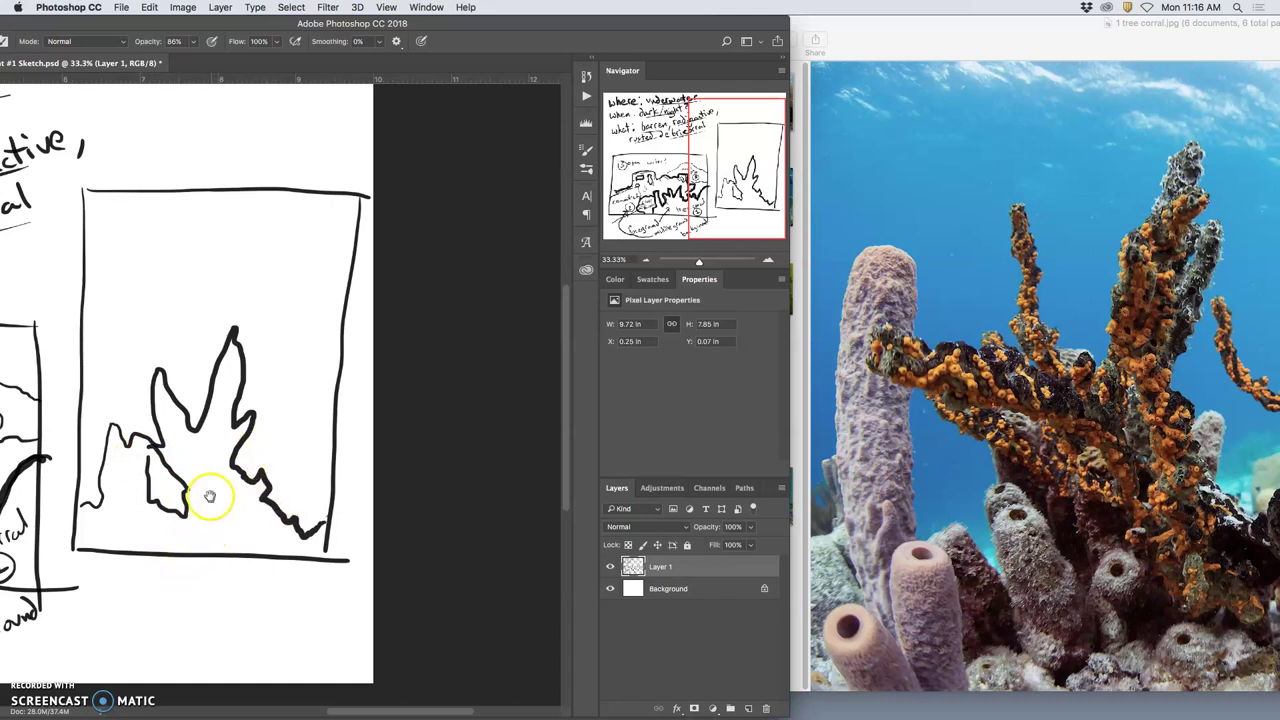
mouse_move(206, 500)
mouse_down()
mouse_move(330, 445)
mouse_move(500, 434)
mouse_move(414, 429)
mouse_move(320, 476)
mouse_up()
mouse_move(205, 464)
mouse_down()
mouse_move(206, 476)
mouse_move(236, 479)
mouse_move(340, 477)
mouse_up()
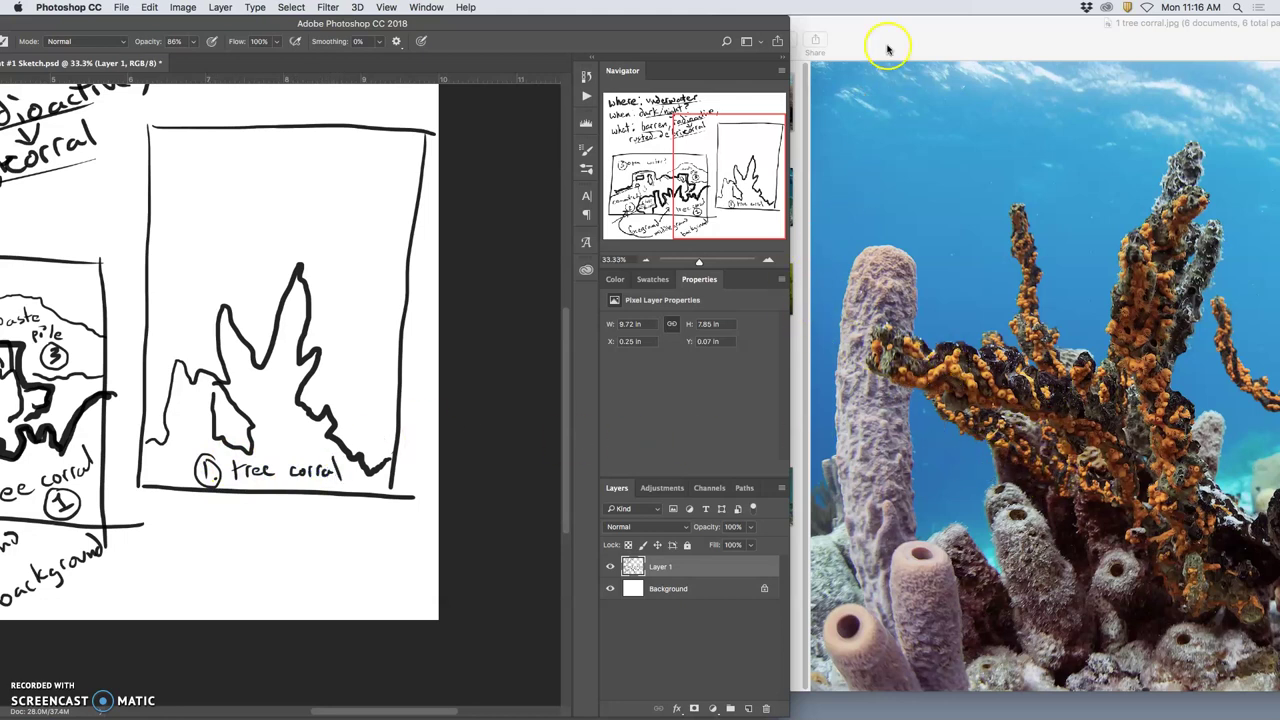
drag(886, 34, 967, 46)
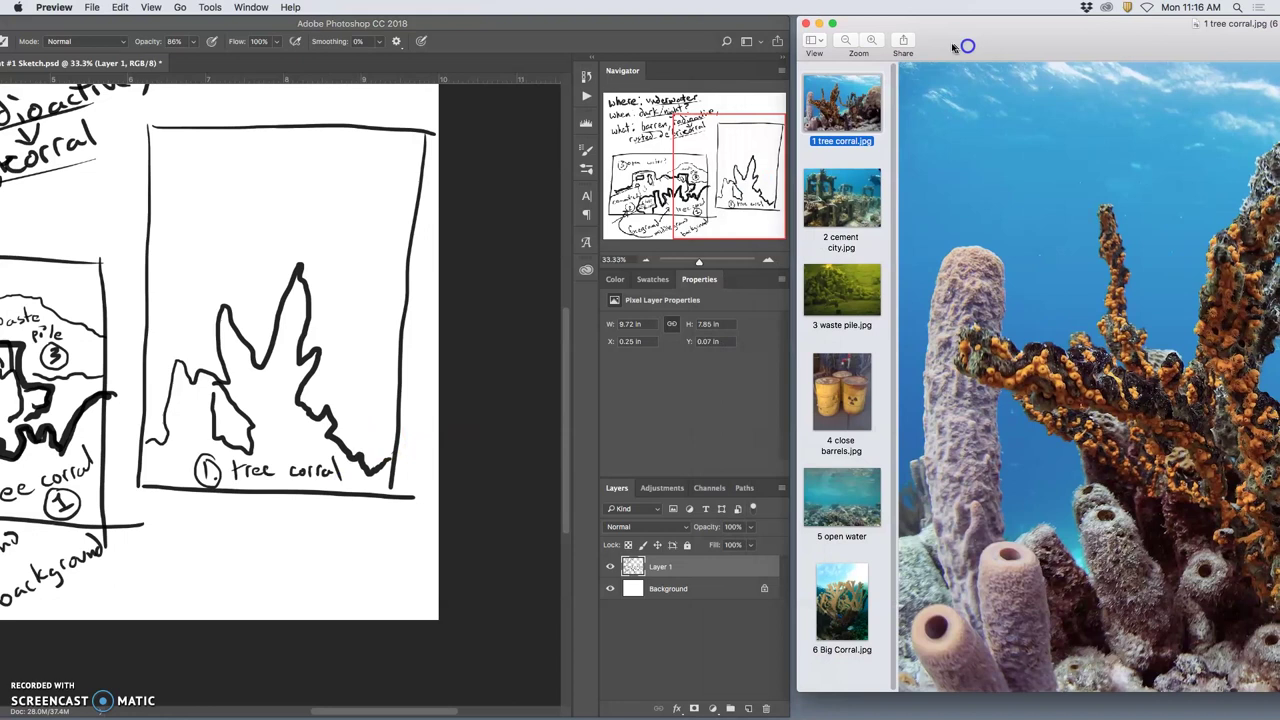
Step: Outline the barrels area right of the coral and label it circled '4 close barrels'
click(345, 256)
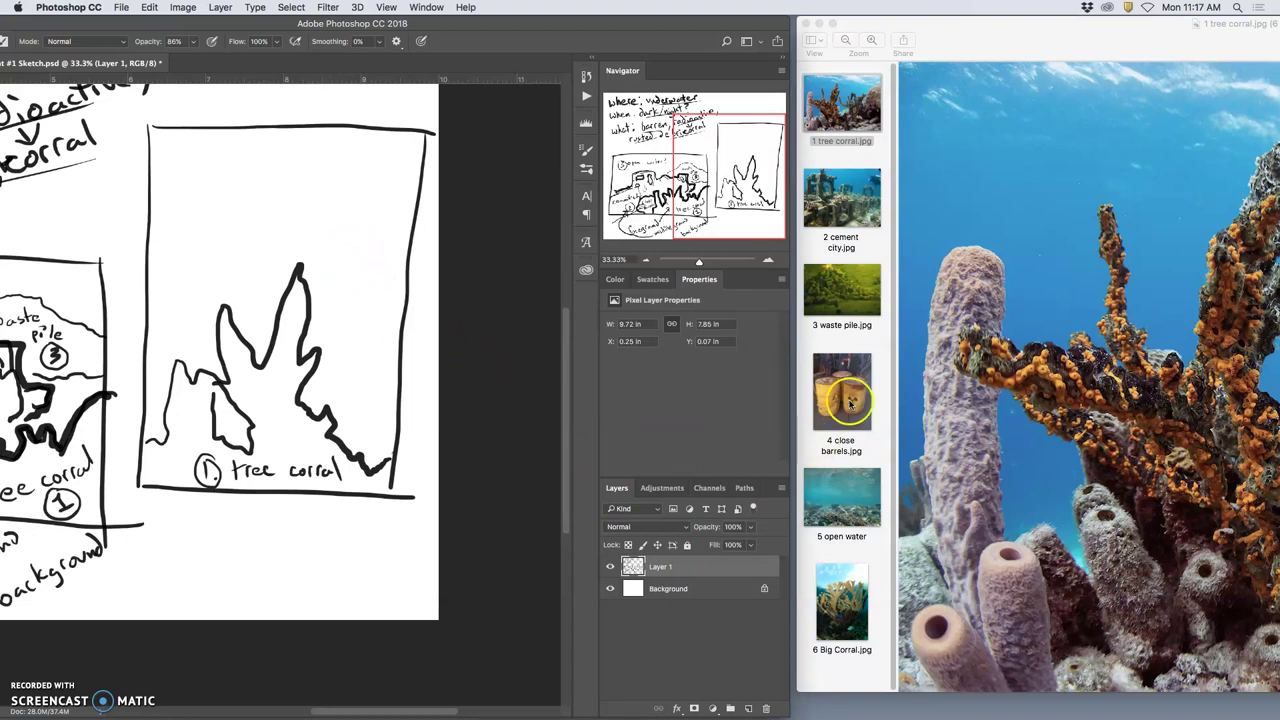
click(315, 307)
click(352, 350)
drag(355, 345, 350, 335)
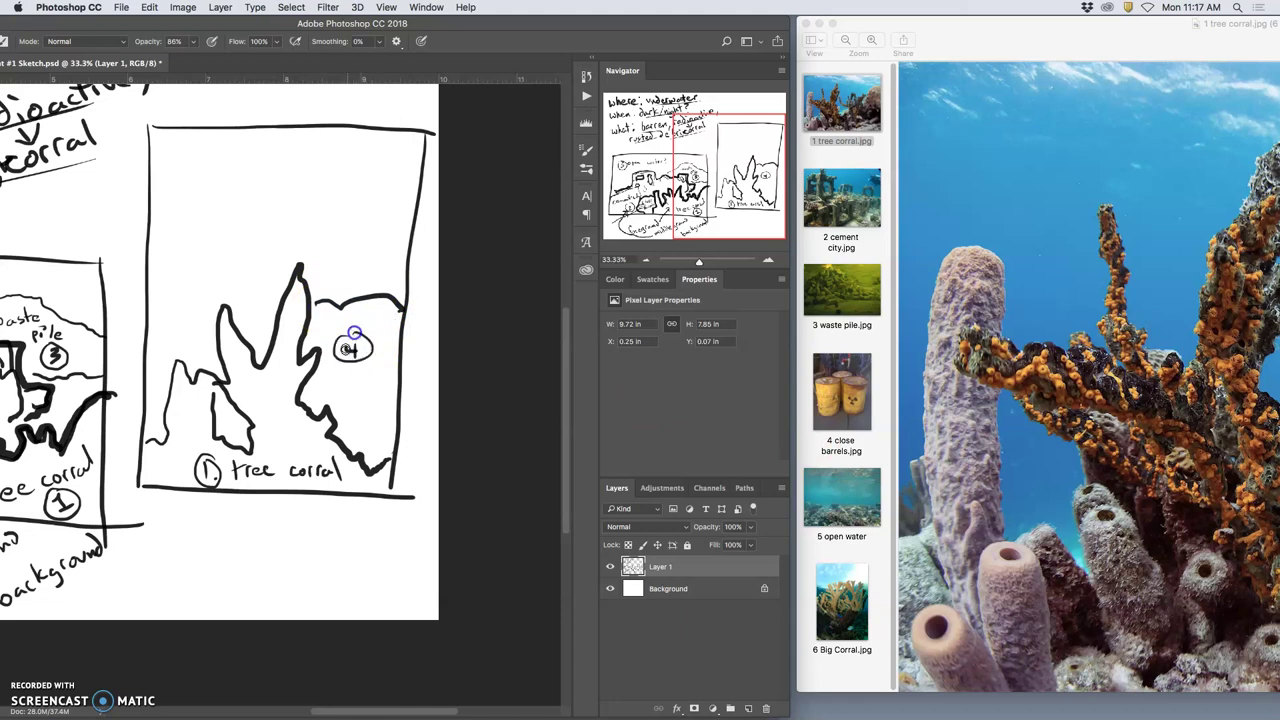
click(346, 381)
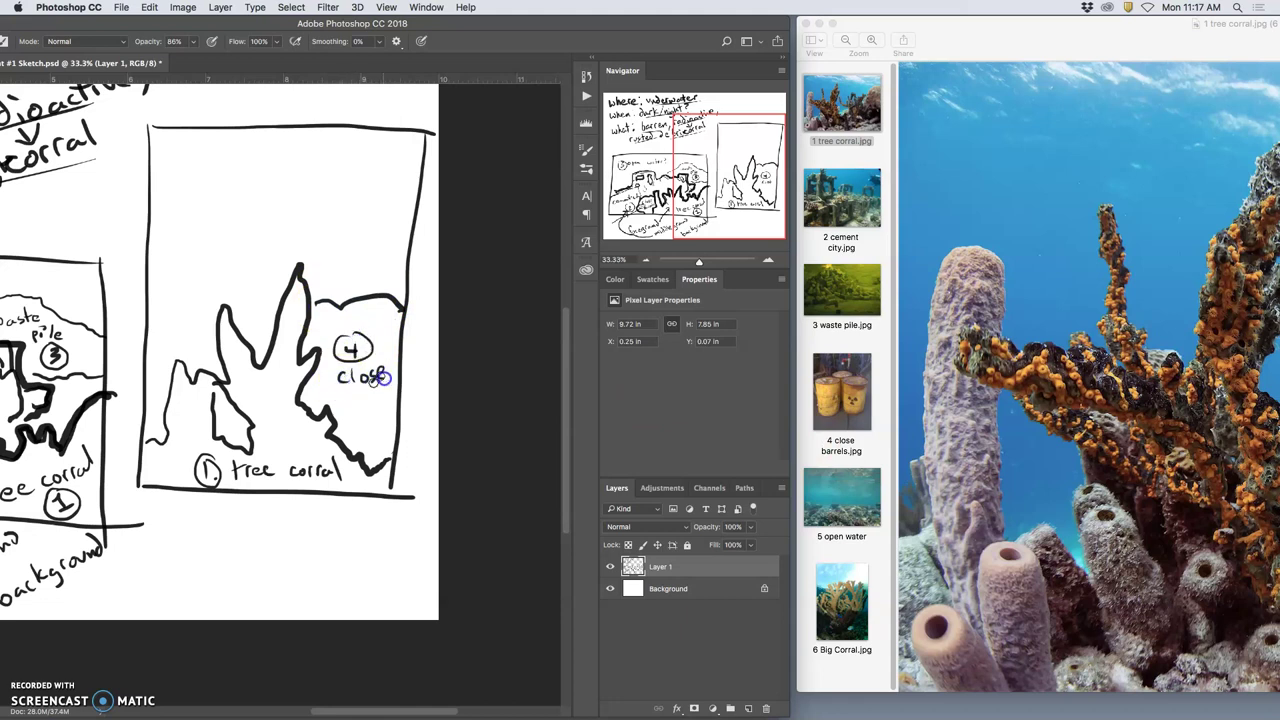
click(350, 400)
mouse_move(380, 377)
mouse_down()
mouse_move(352, 401)
mouse_move(397, 398)
mouse_up()
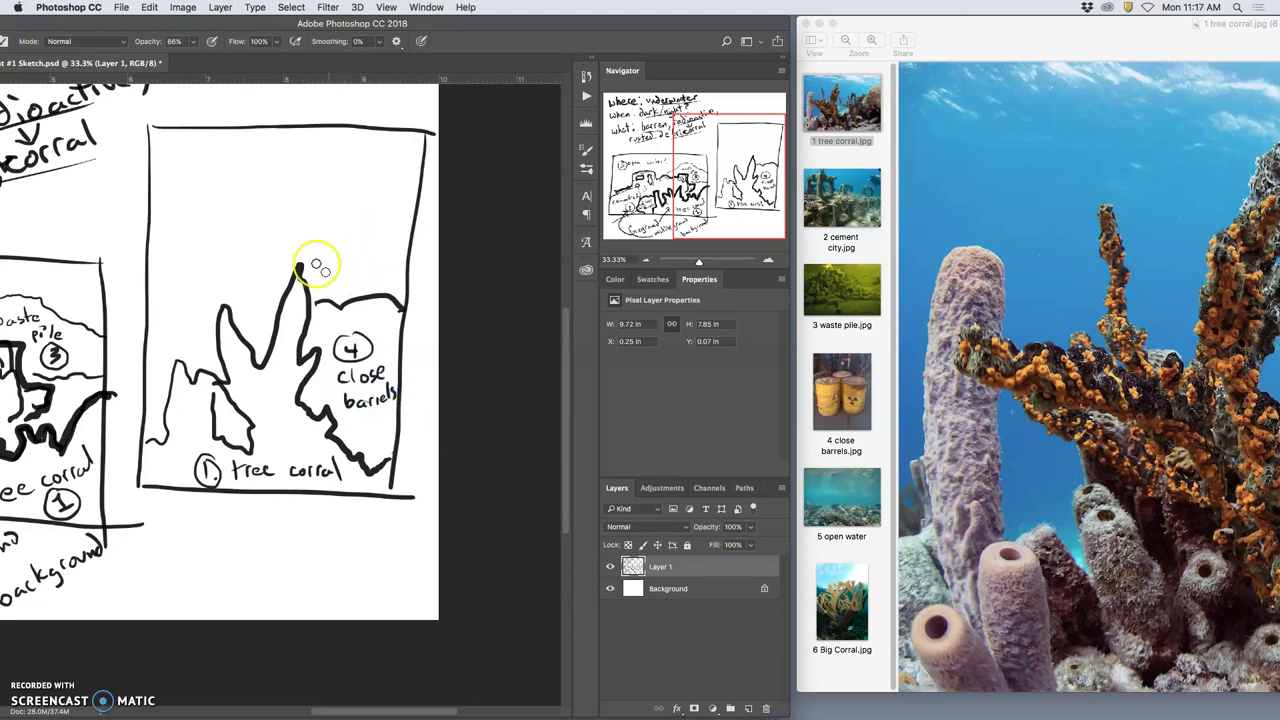
Step: Outline the big coral behind the tree coral, circle its number 6, and start cement city shapes
mouse_move(274, 290)
mouse_down()
mouse_move(263, 294)
mouse_move(248, 233)
mouse_up()
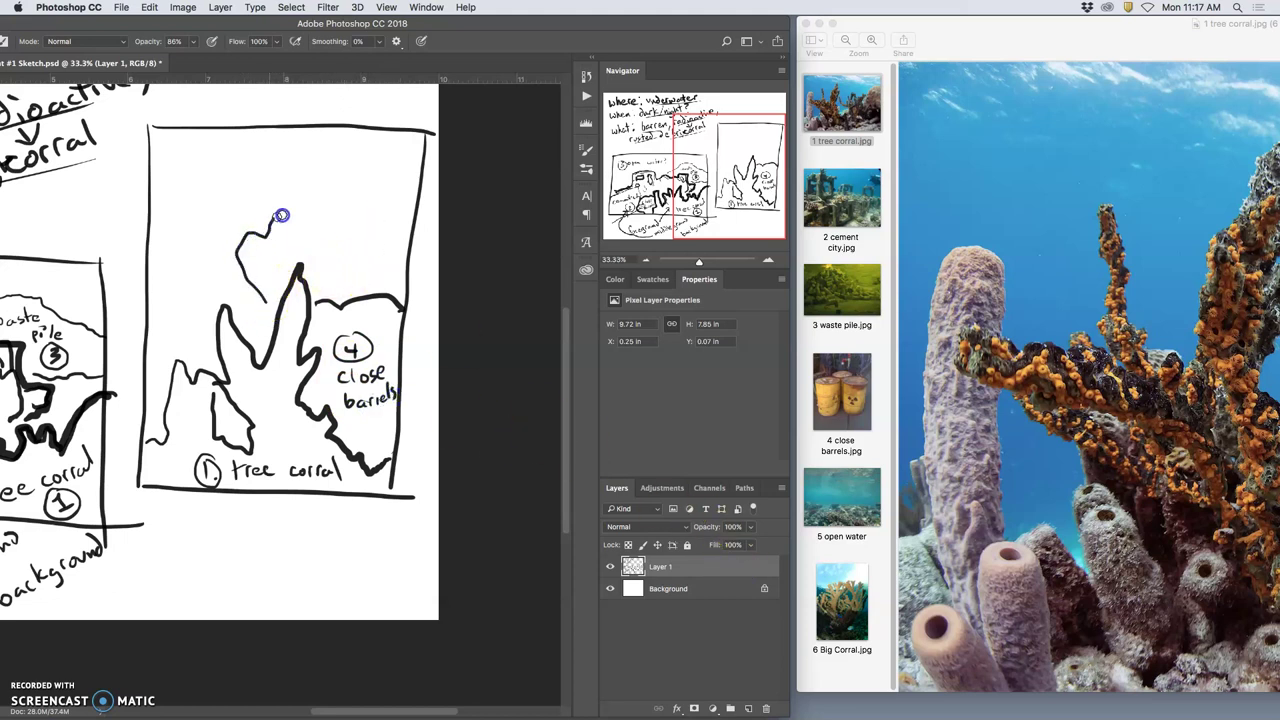
drag(396, 218, 412, 262)
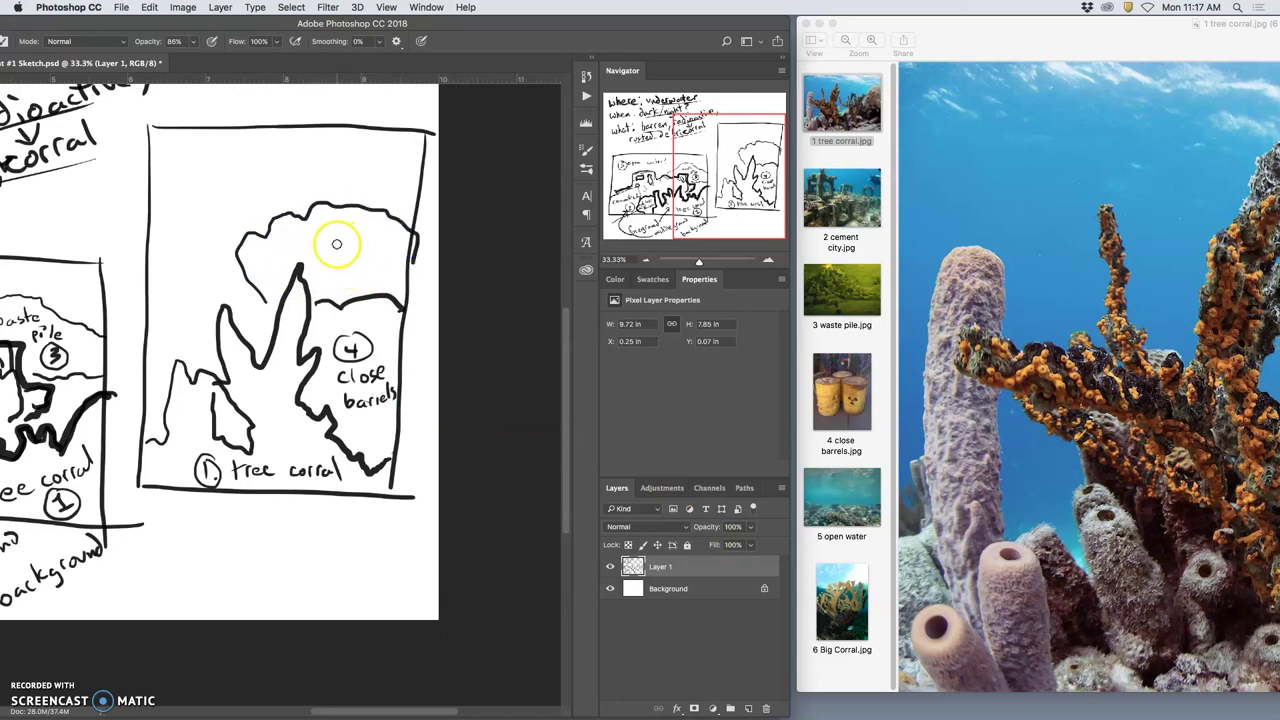
mouse_move(346, 230)
mouse_down()
mouse_move(325, 250)
mouse_move(352, 232)
mouse_up()
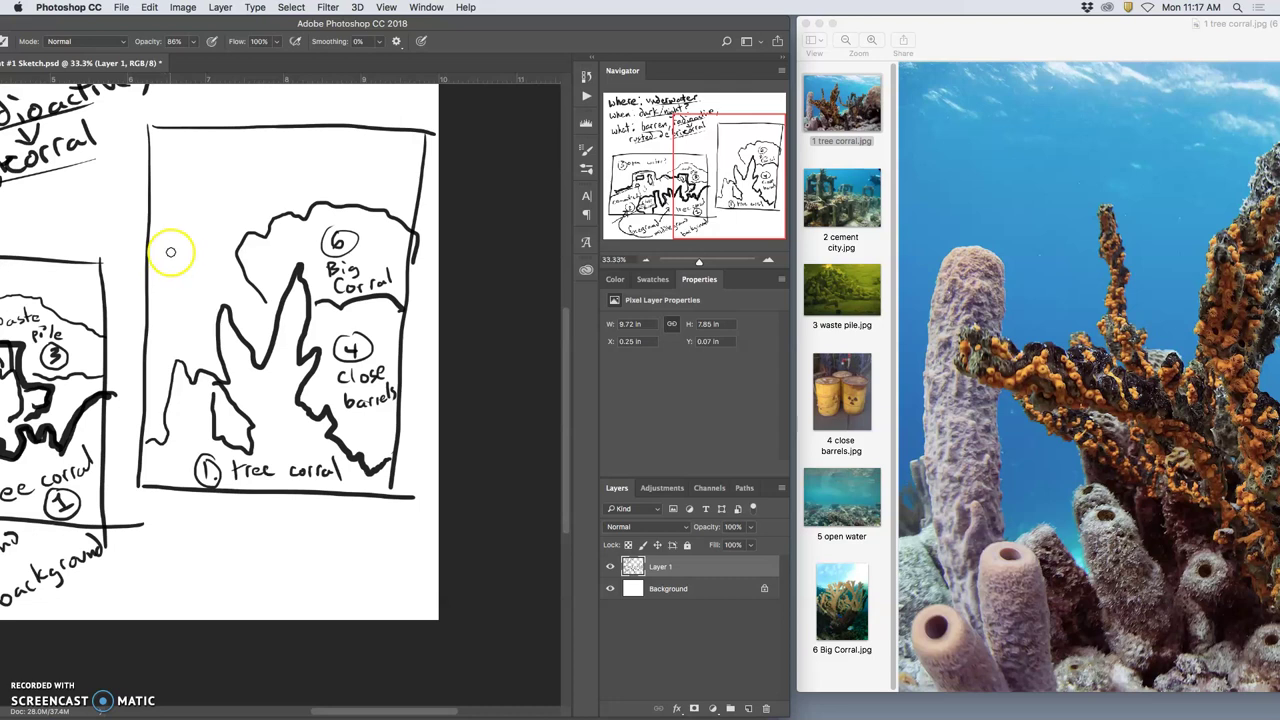
drag(149, 216, 182, 203)
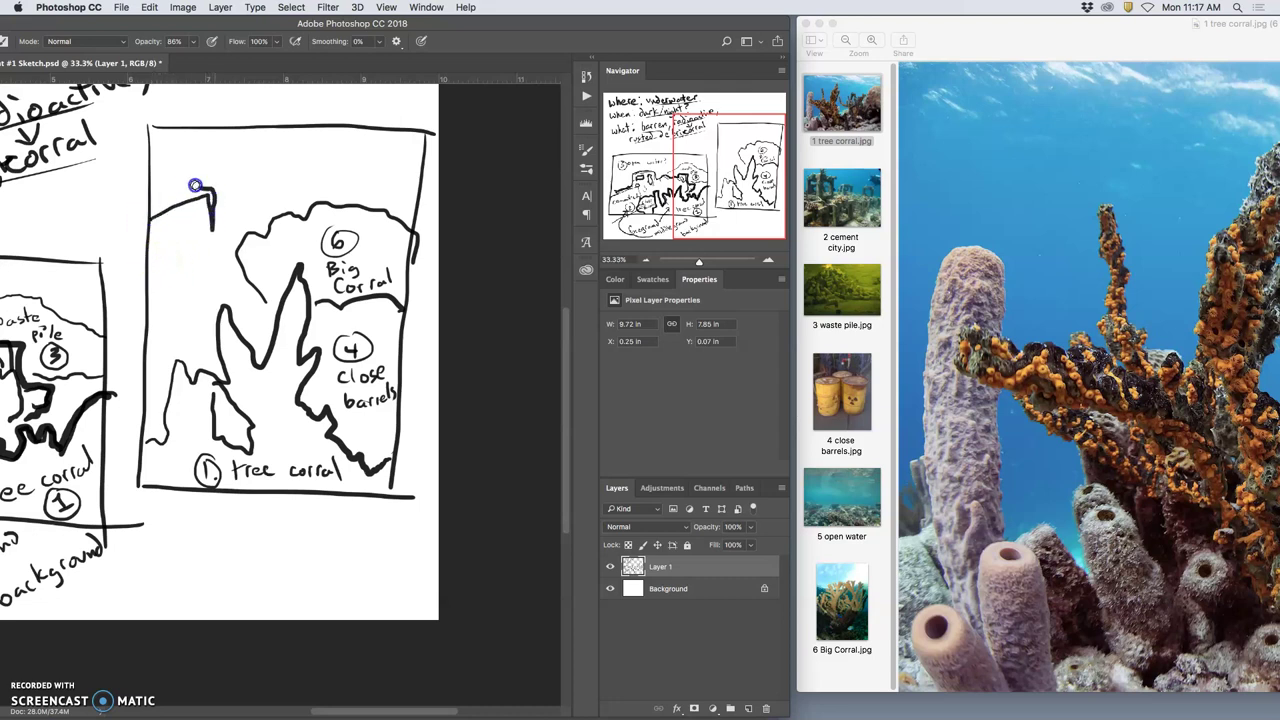
Step: Draw boxy cement city buildings top-left and label them circled '2 Cement City'
mouse_move(162, 170)
mouse_down()
mouse_move(163, 223)
mouse_move(178, 200)
mouse_move(201, 205)
mouse_move(197, 237)
mouse_move(162, 240)
mouse_up()
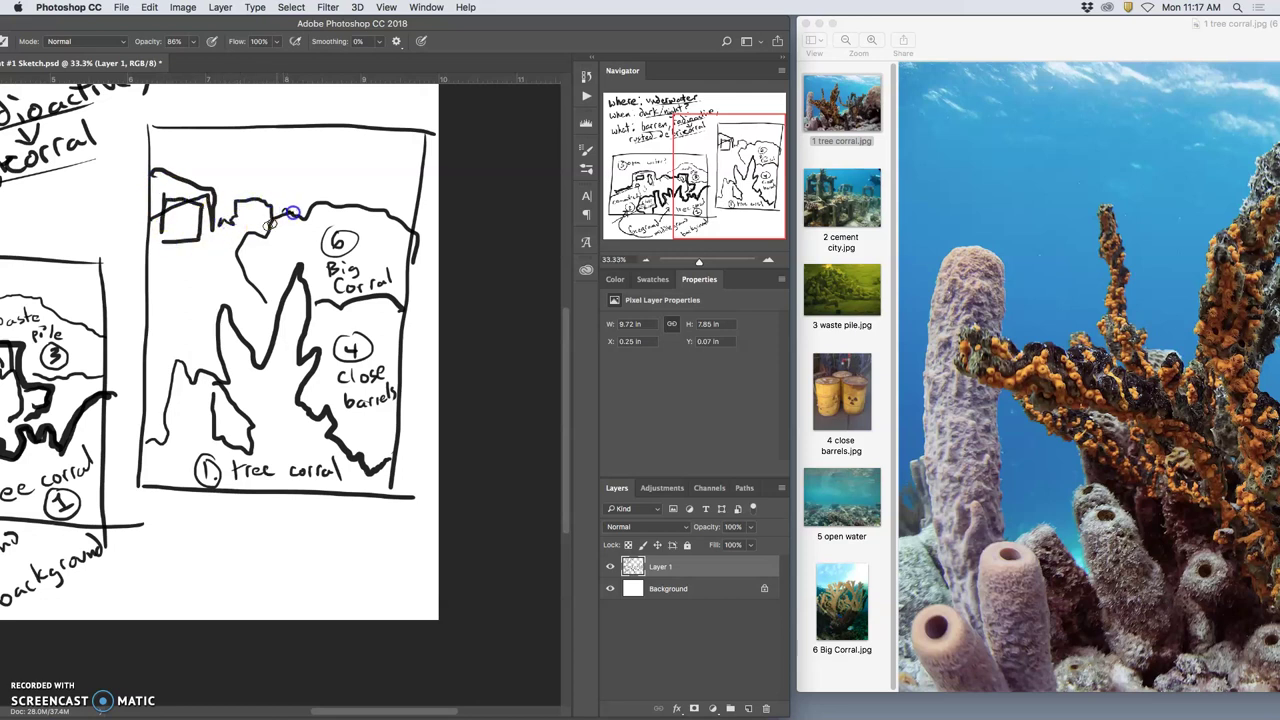
mouse_move(291, 213)
mouse_down()
mouse_move(249, 214)
mouse_move(232, 270)
mouse_up()
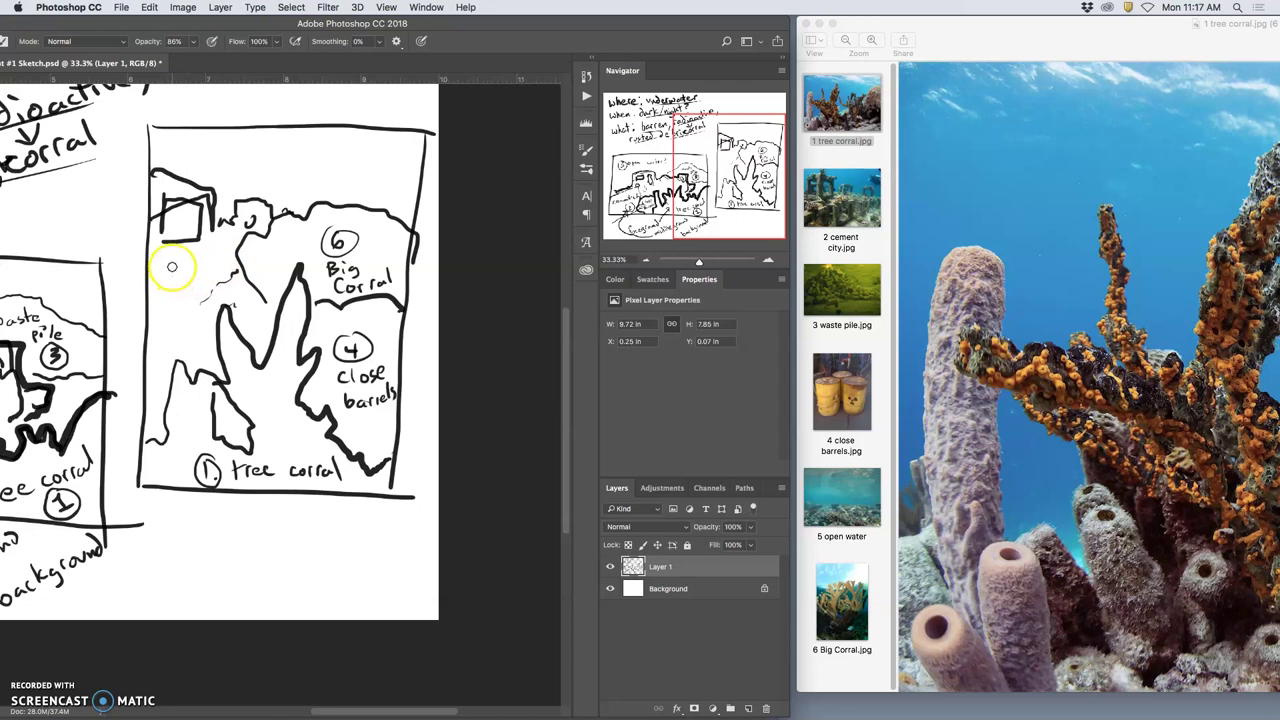
mouse_move(188, 281)
mouse_down()
mouse_move(235, 305)
mouse_move(220, 327)
mouse_move(176, 303)
mouse_up()
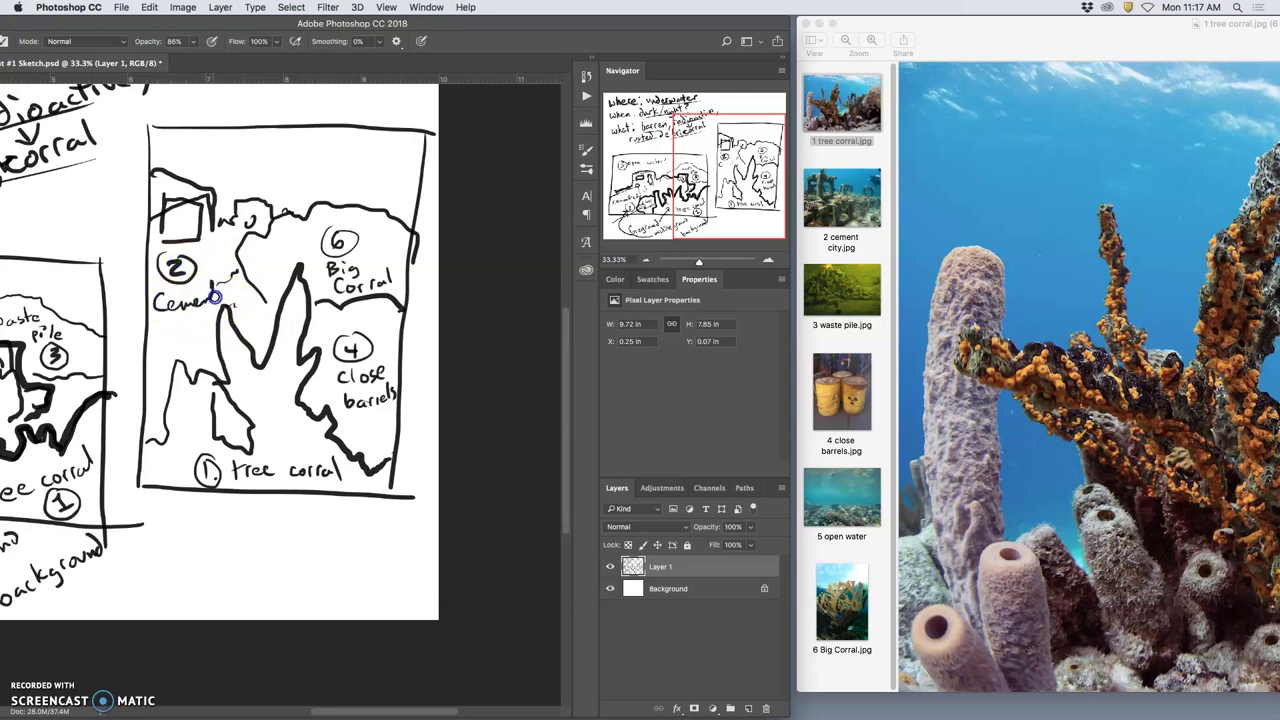
click(163, 328)
mouse_move(199, 344)
mouse_down()
mouse_move(289, 342)
mouse_move(266, 305)
mouse_move(298, 316)
mouse_up()
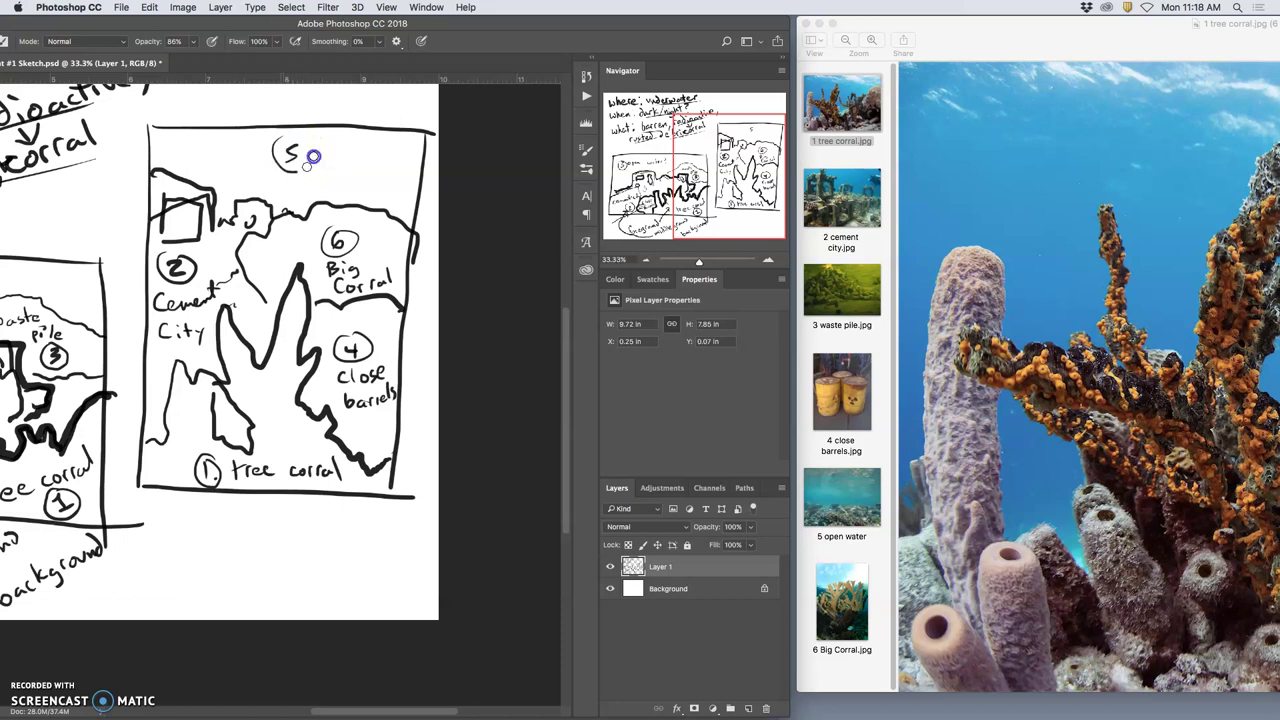
Step: Write a circled '5 Open Water' label at the top of the vertical thumbnail
drag(313, 157, 376, 160)
drag(383, 158, 402, 154)
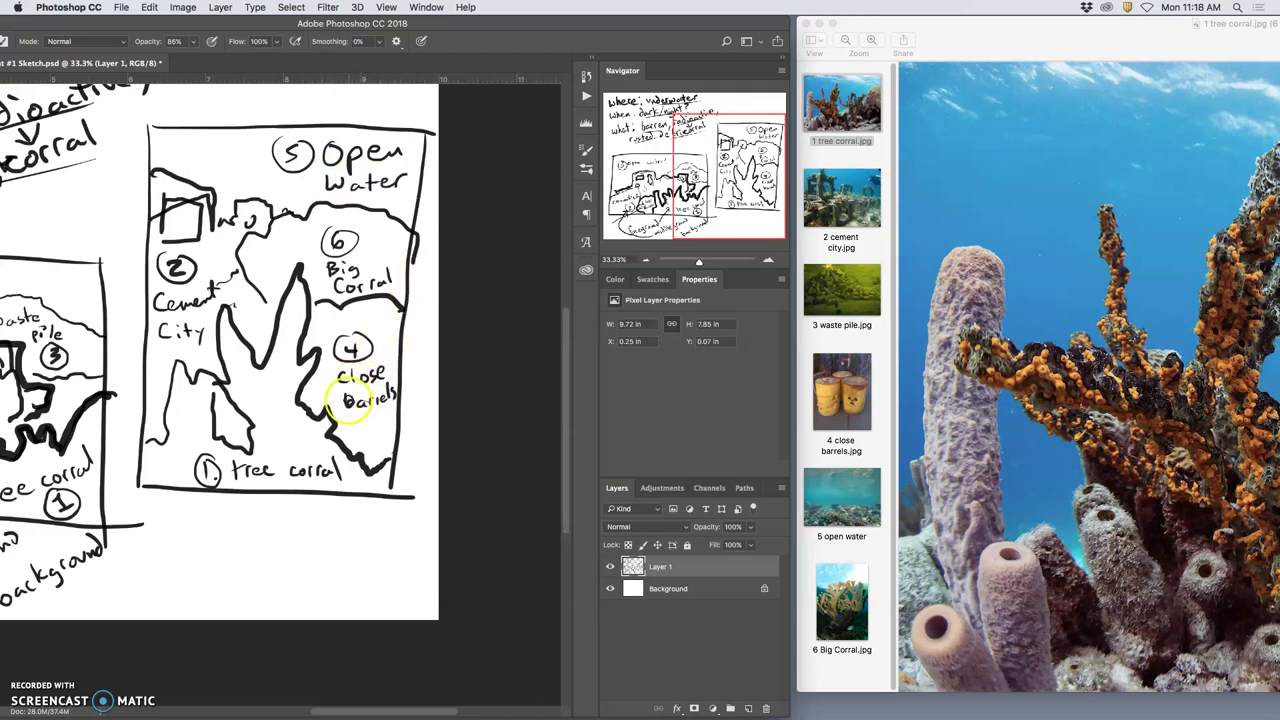
mouse_move(287, 505)
mouse_down()
mouse_move(374, 511)
mouse_move(416, 536)
mouse_up()
drag(594, 23, 916, 23)
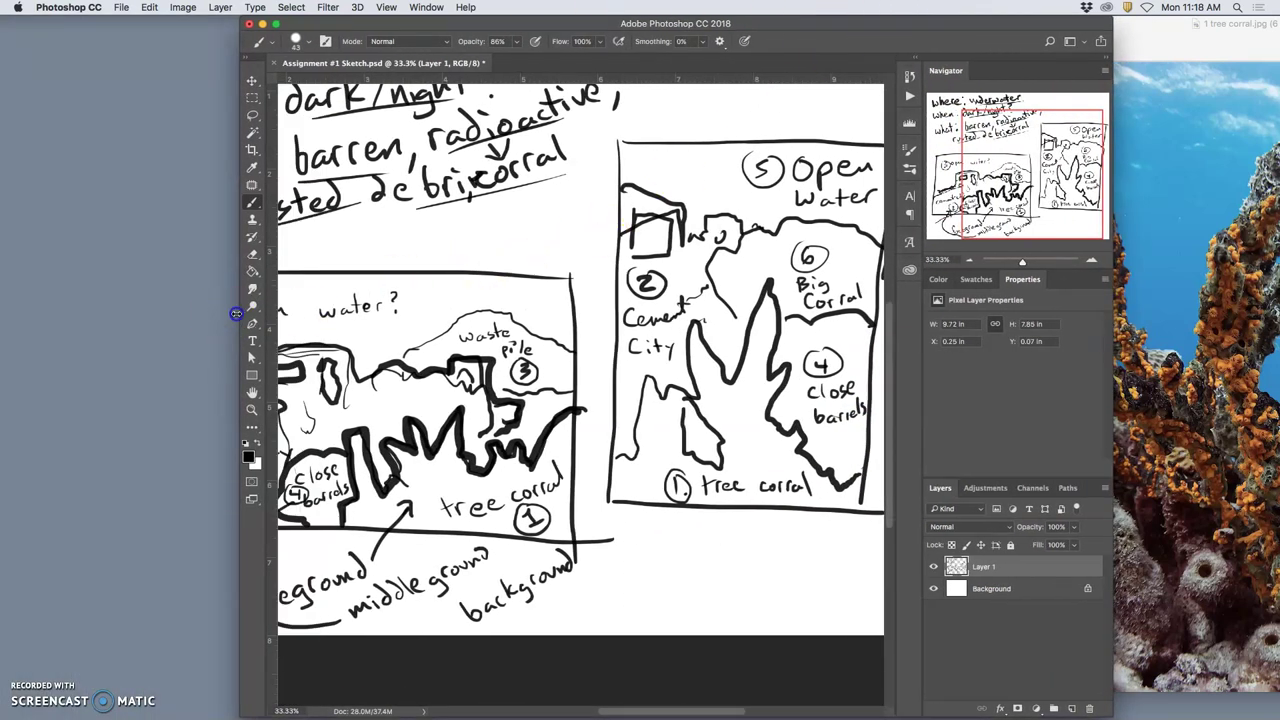
Step: Draw a small star above the vertical thumbnail, zoom out, and reshape the coral trunk stroke
drag(236, 313, 50, 305)
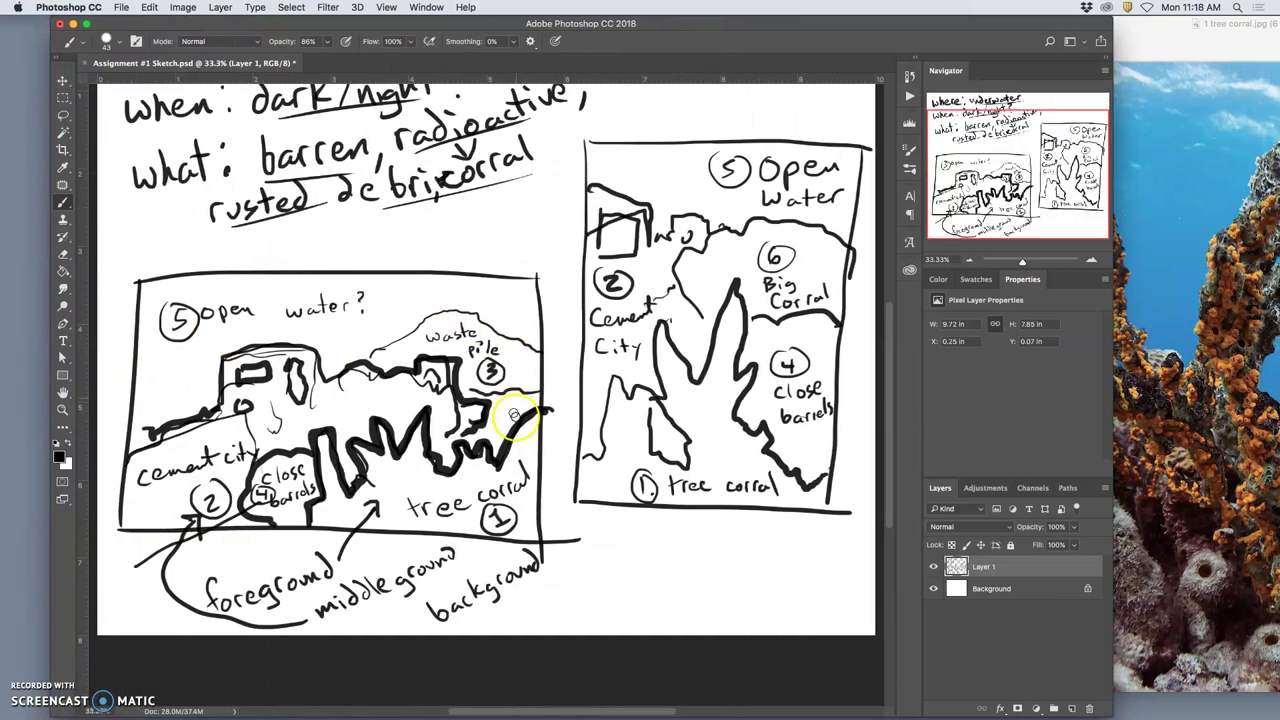
scroll(563, 366, up, 3)
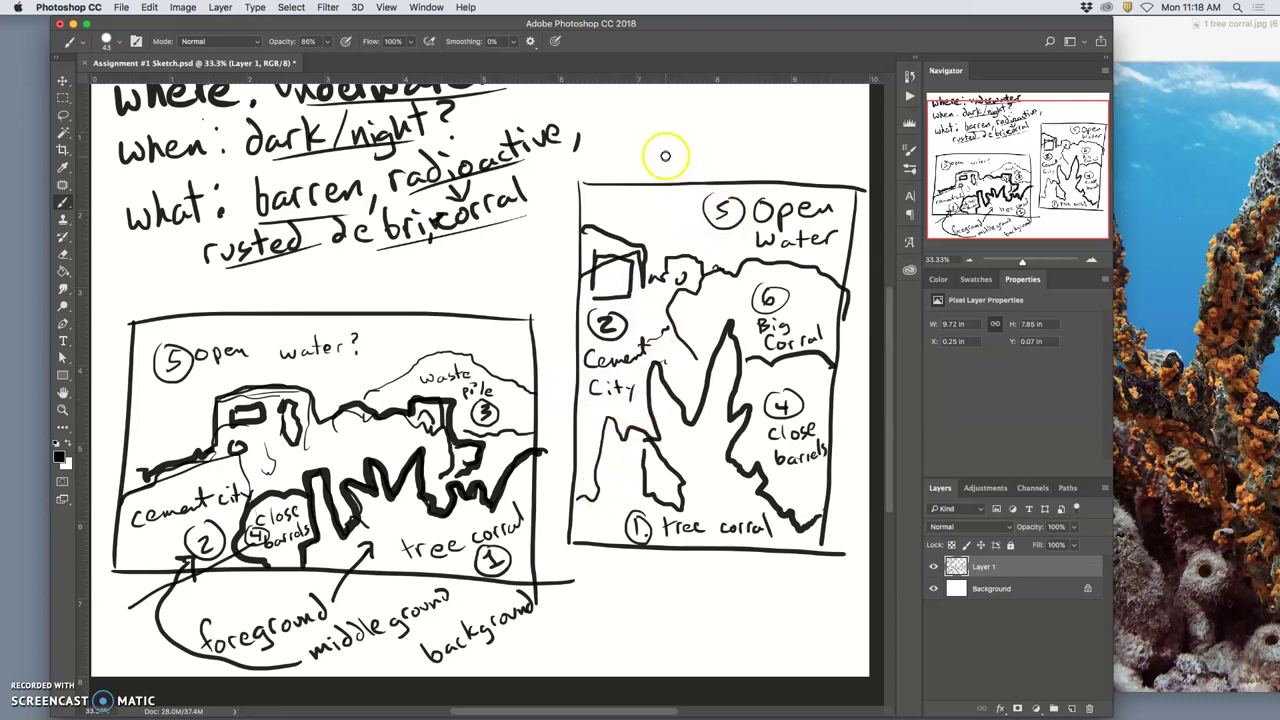
drag(674, 157, 681, 174)
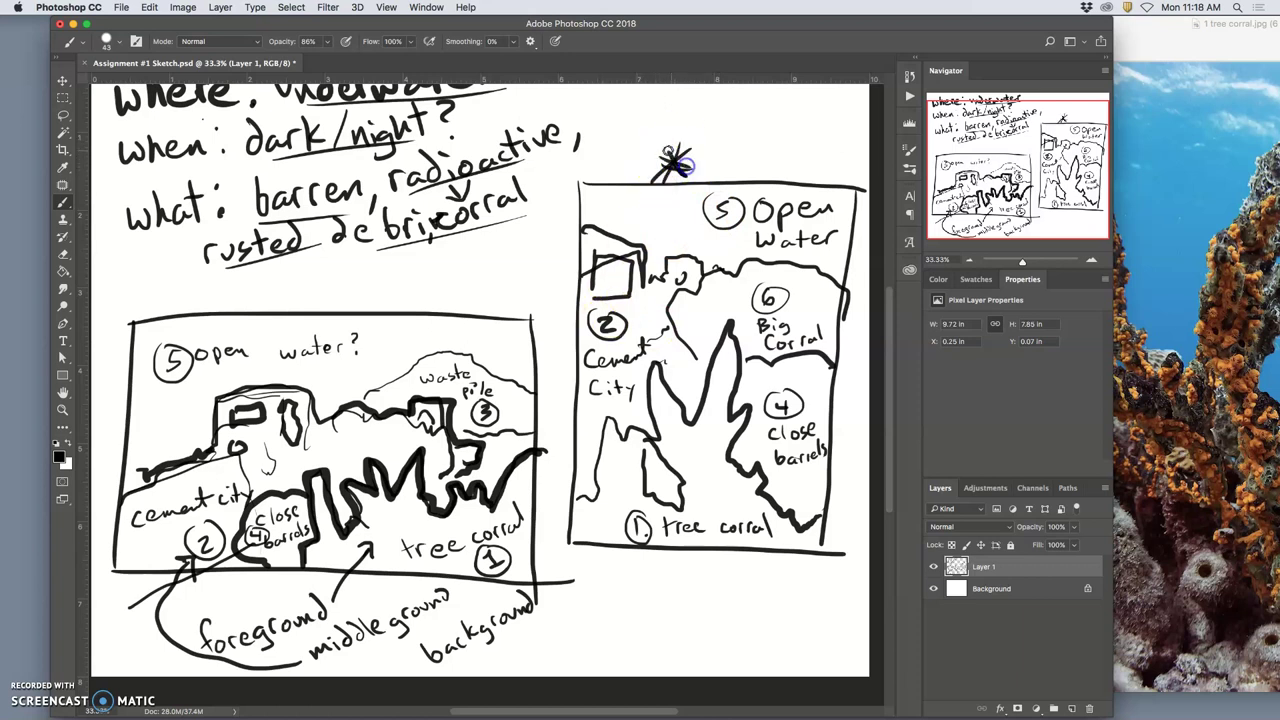
drag(685, 165, 663, 149)
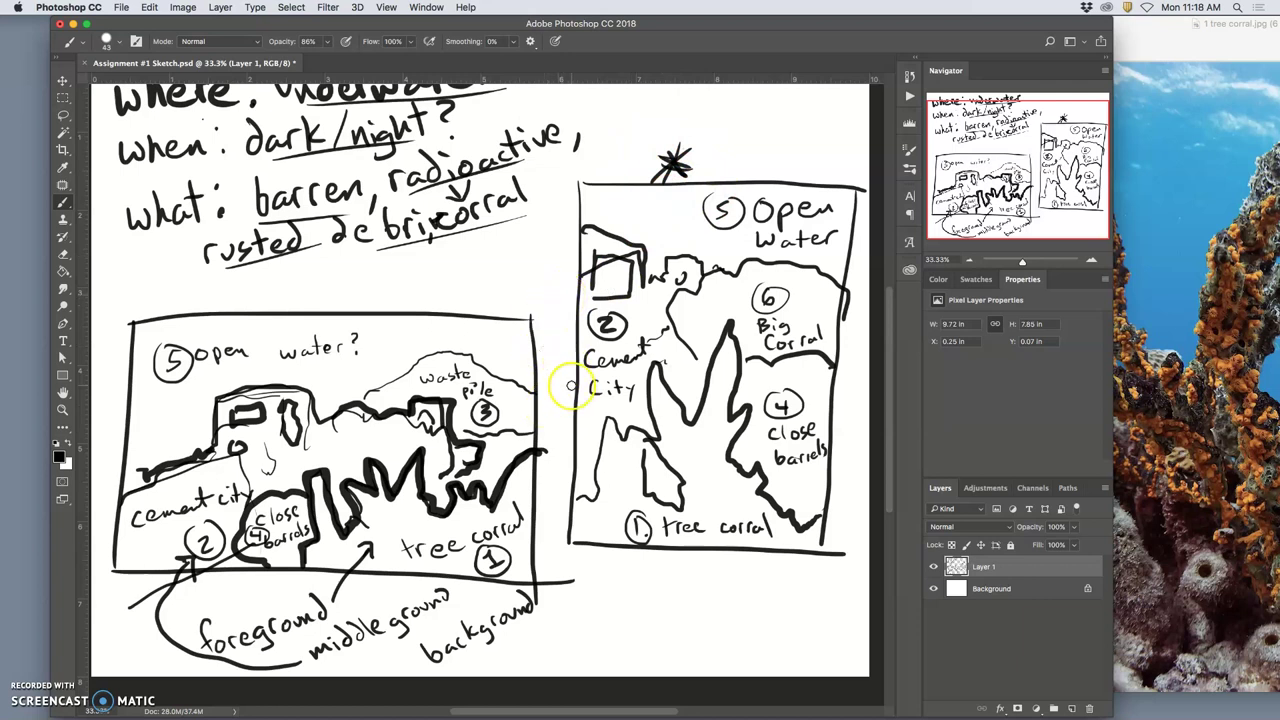
scroll(571, 386, right, 3)
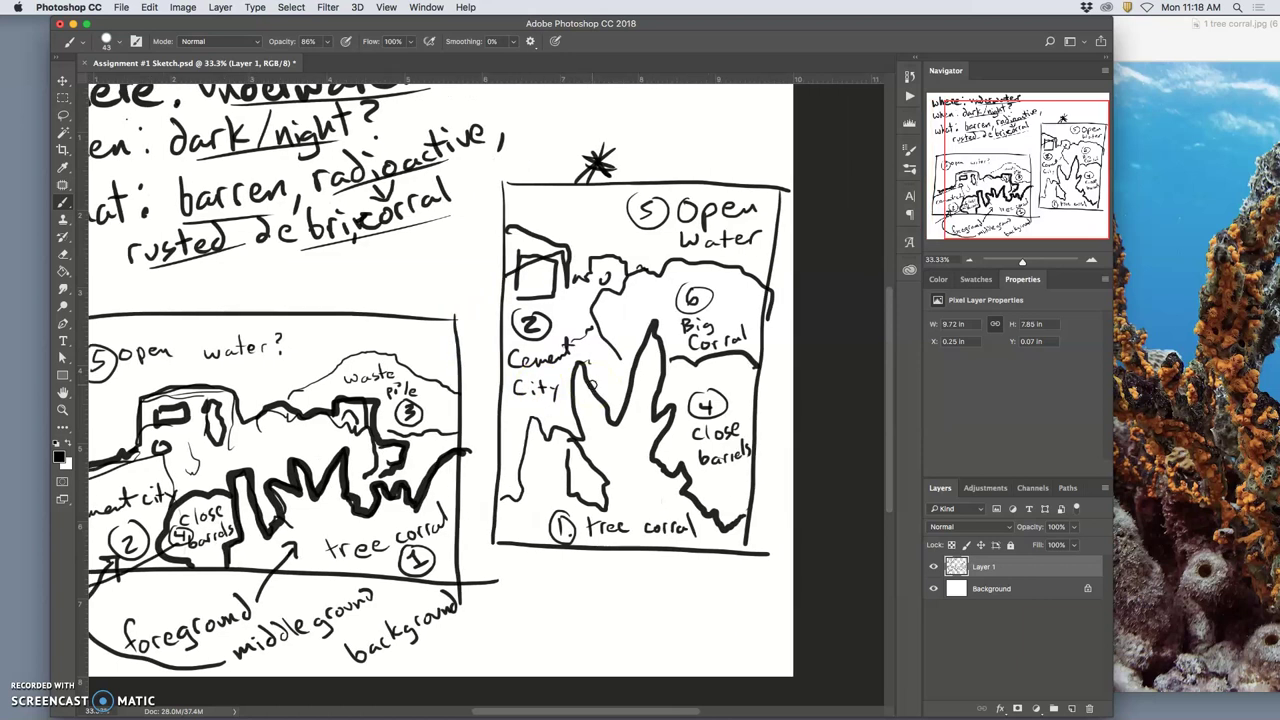
scroll(592, 386, left, 3)
key(super+minus)
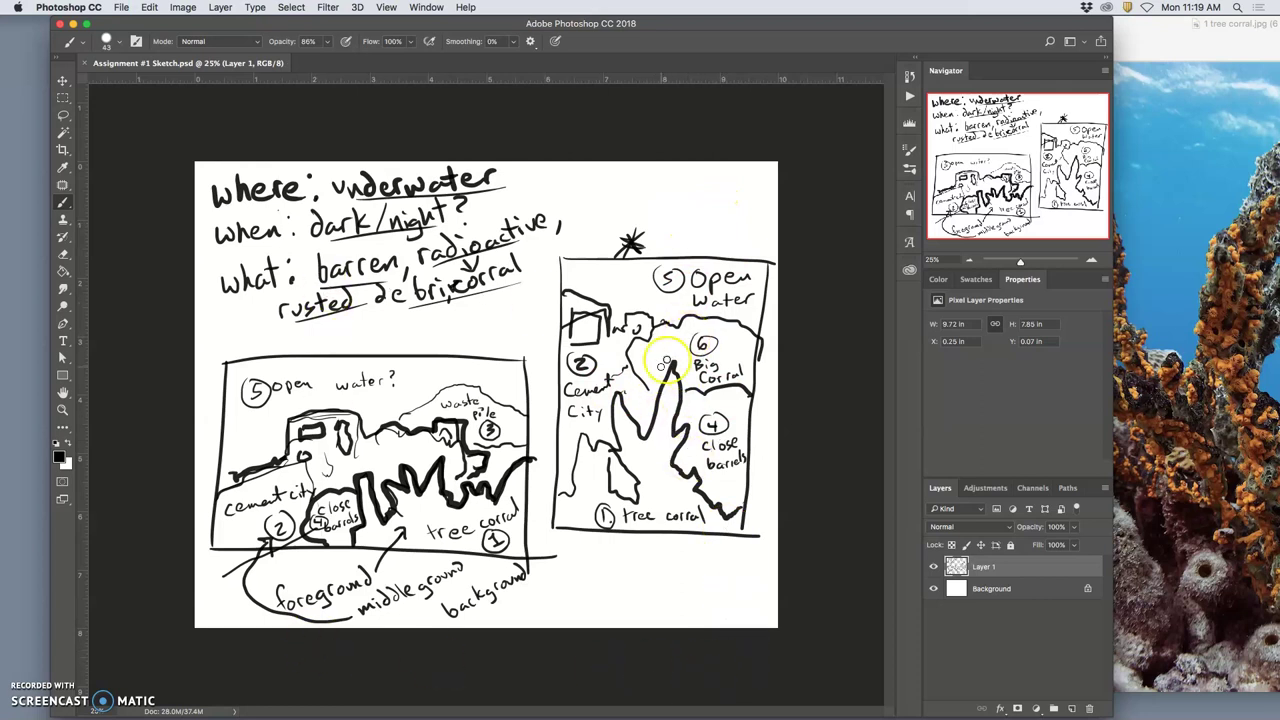
mouse_move(670, 395)
mouse_down()
mouse_move(666, 437)
mouse_move(642, 455)
mouse_move(669, 451)
mouse_move(676, 490)
mouse_up()
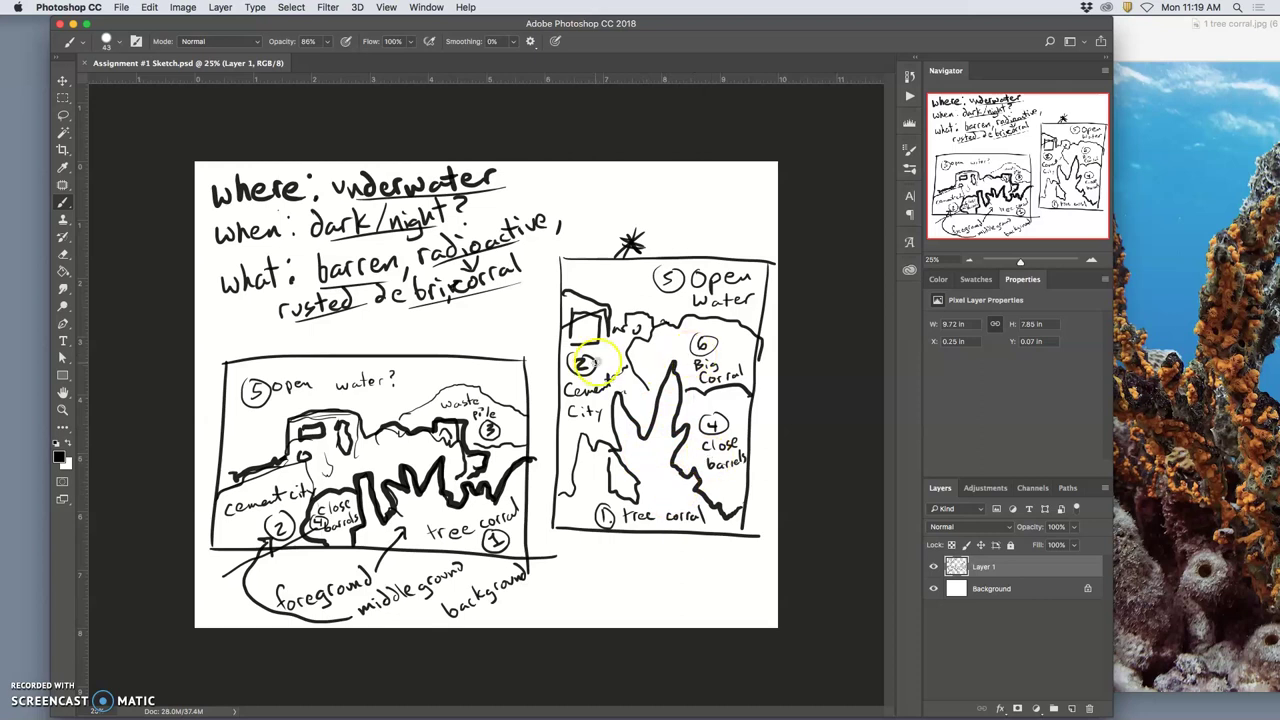